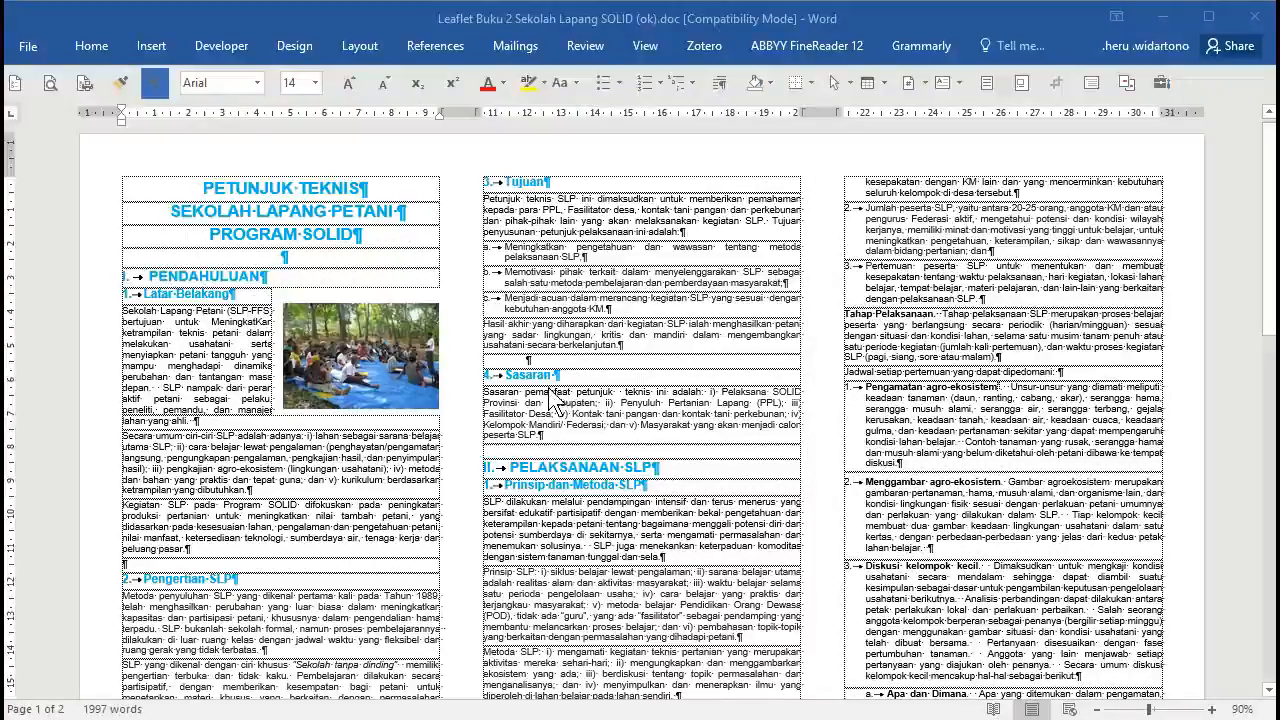
left_click(316, 213)
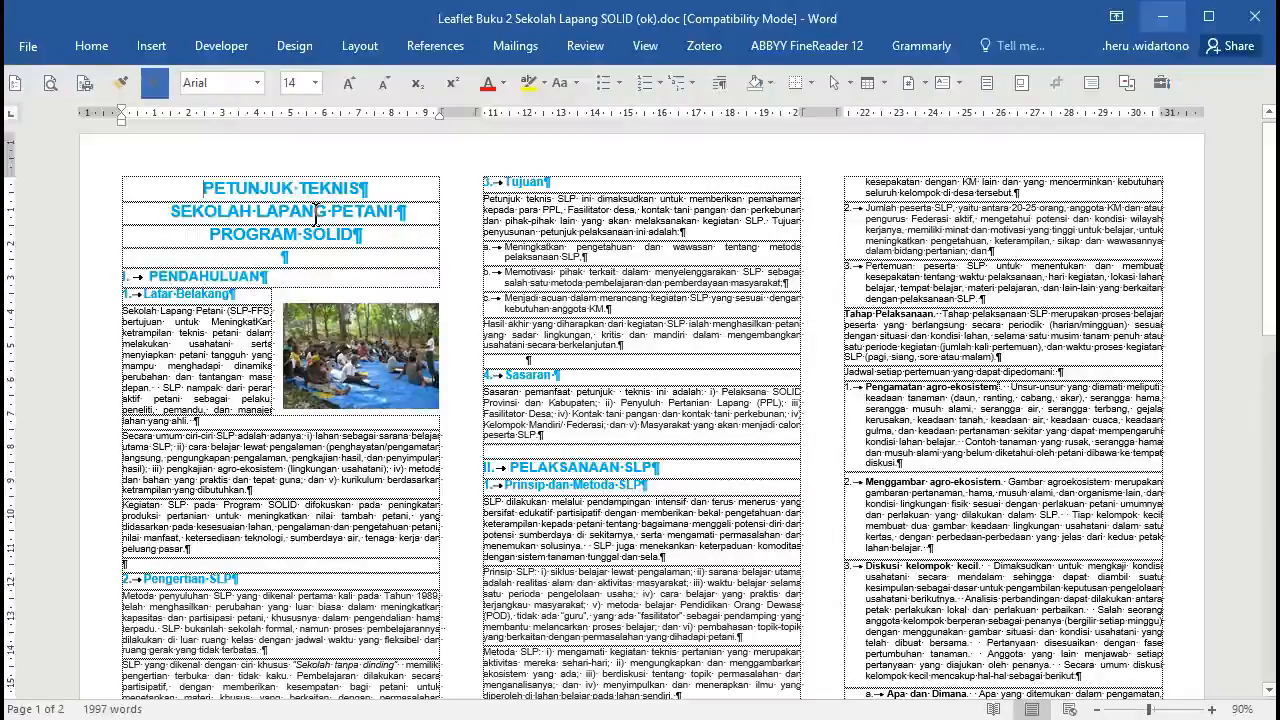
key("ctrl+Home")
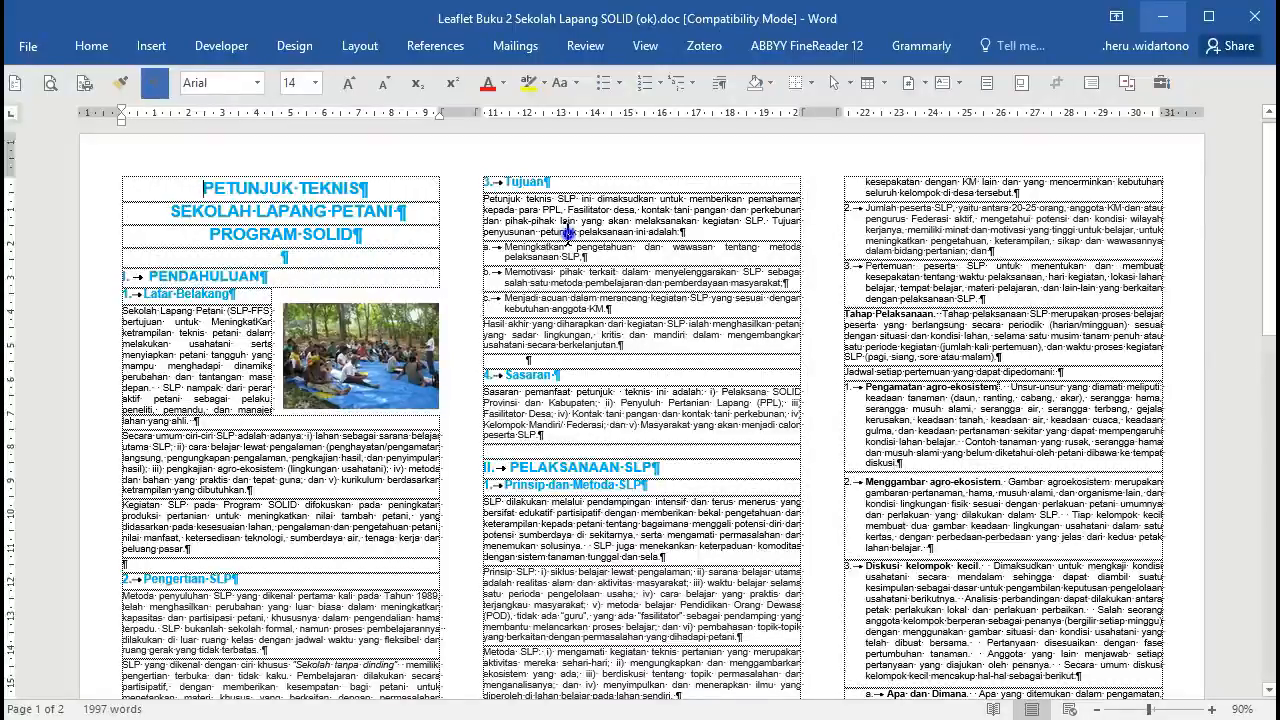
left_click(567, 231)
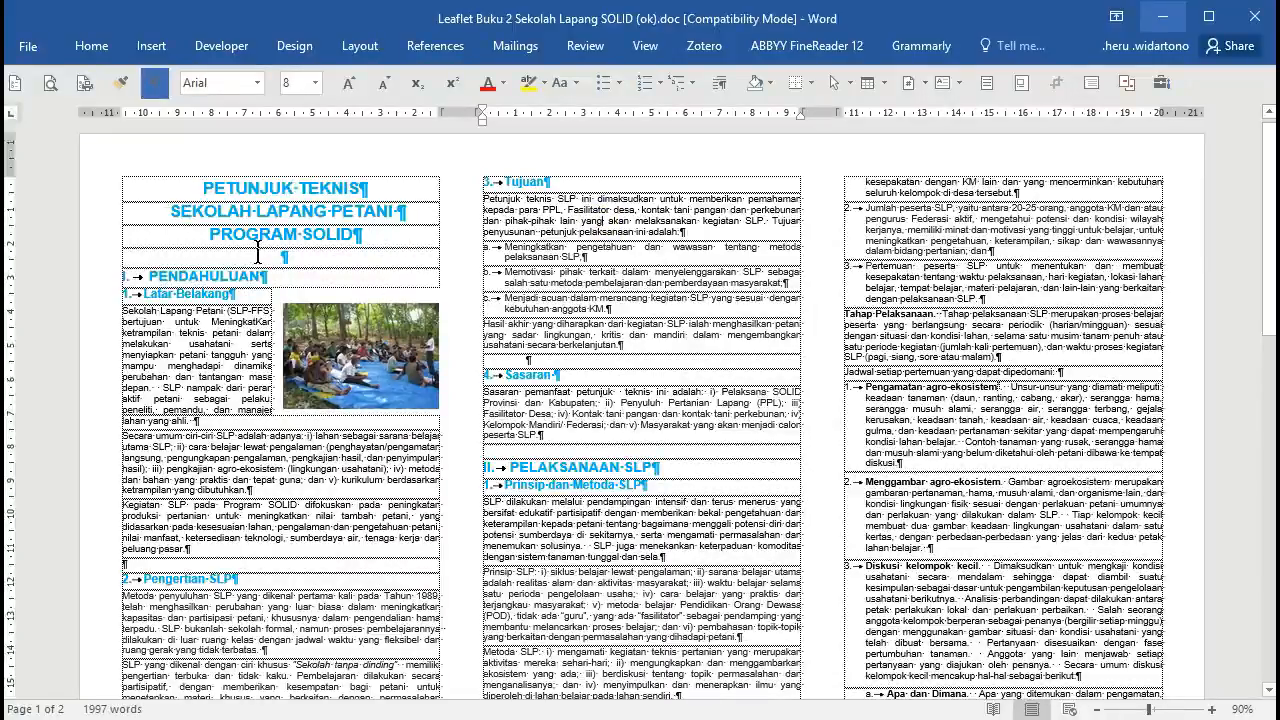
Create a new blank document
left_click(30, 56)
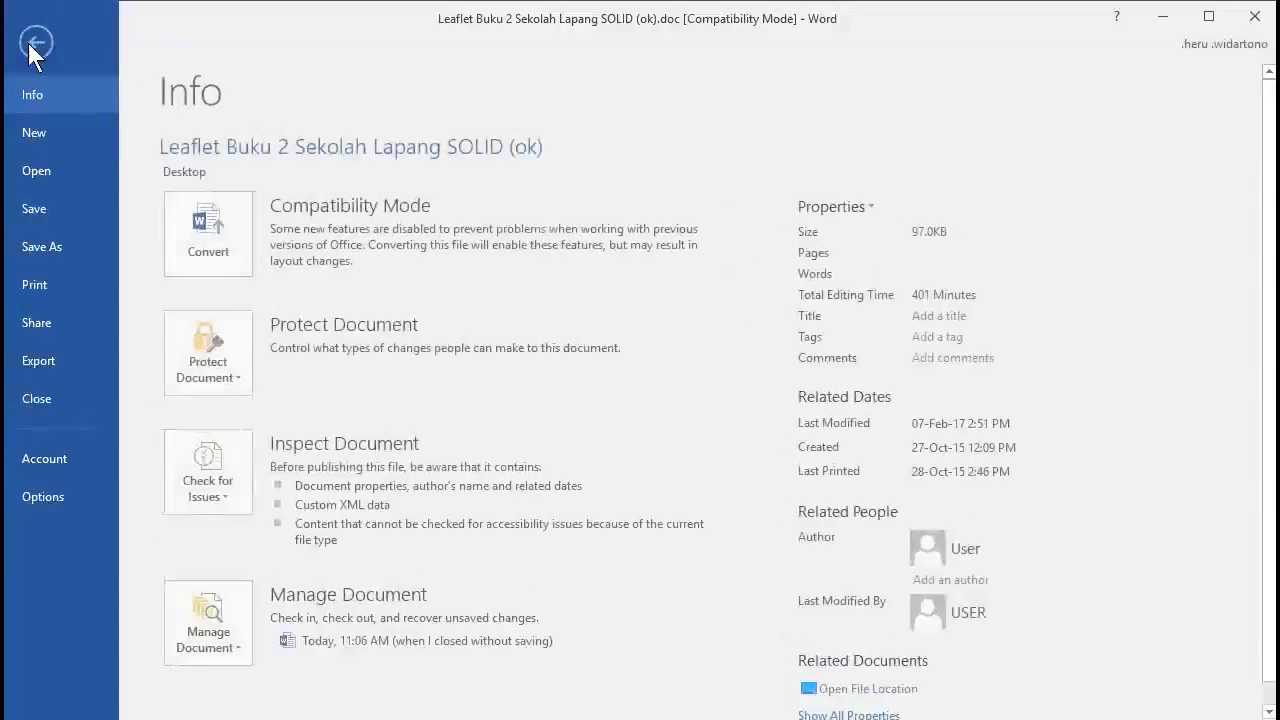
left_click(56, 130)
left_click(288, 385)
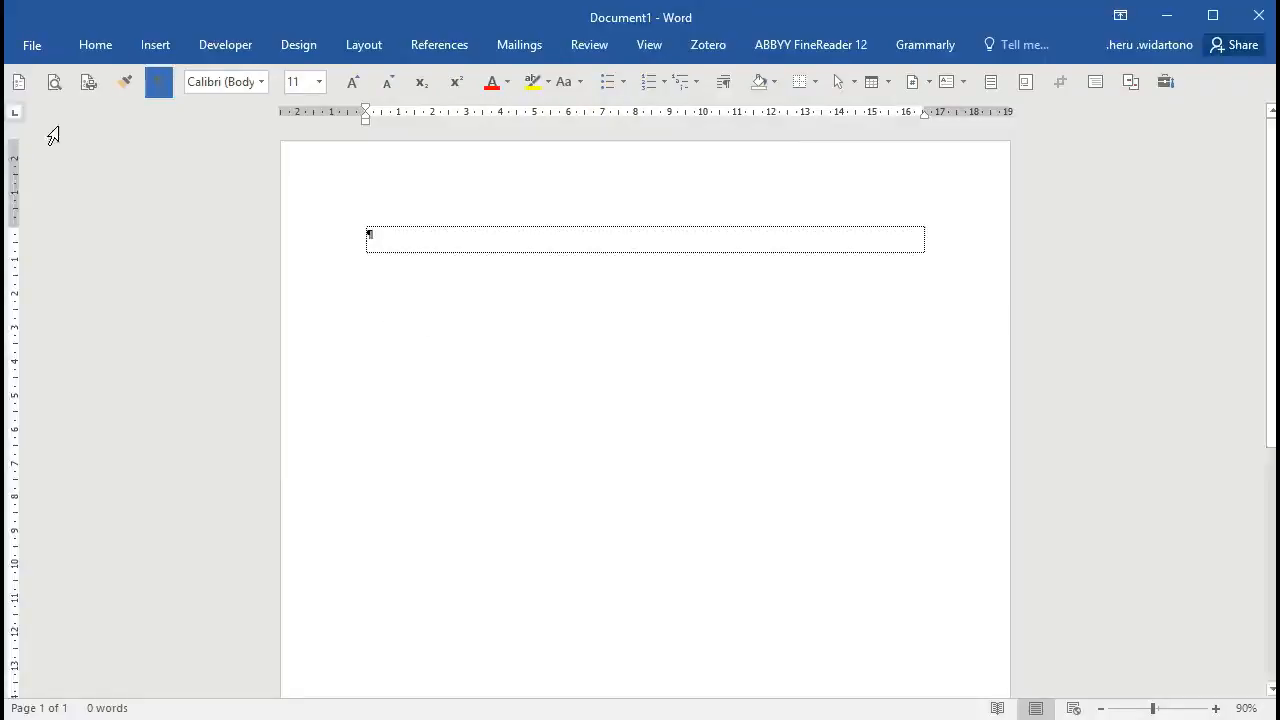
In the page setup, choose landscape orientation and set the top, bottom, left and right margins to 0.8 cm
left_click(88, 81)
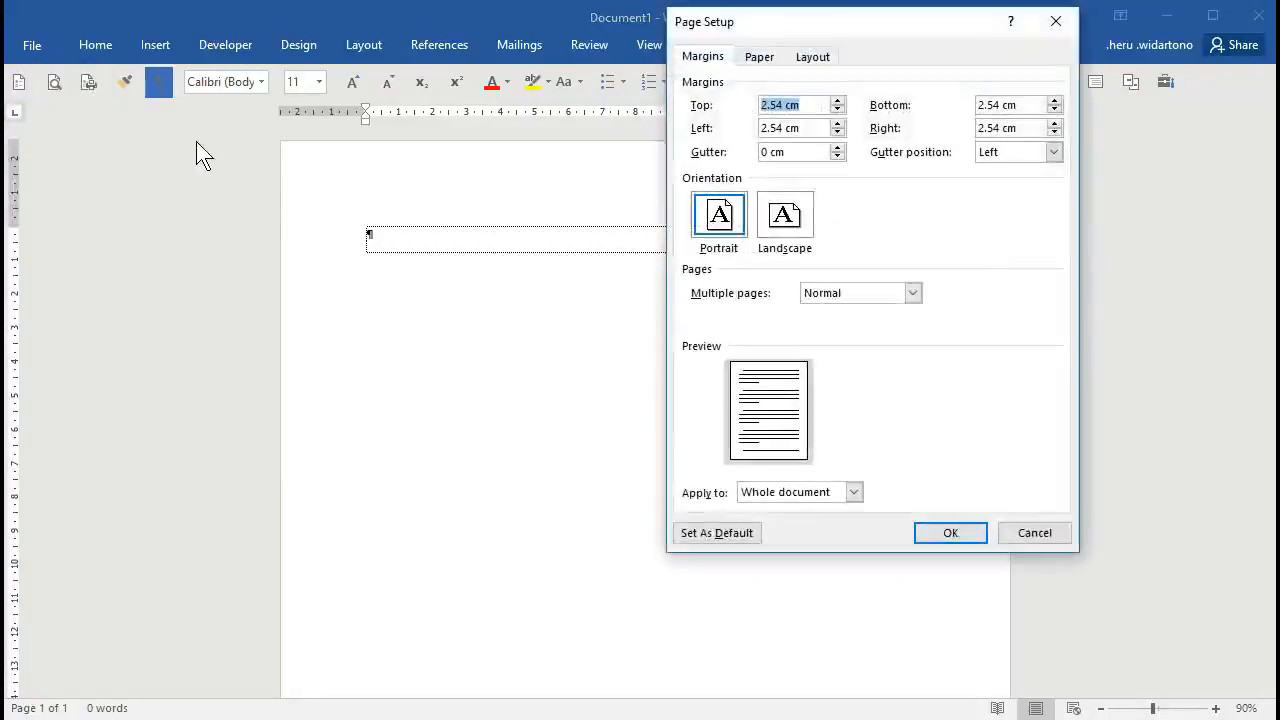
left_click(766, 236)
left_click(810, 104)
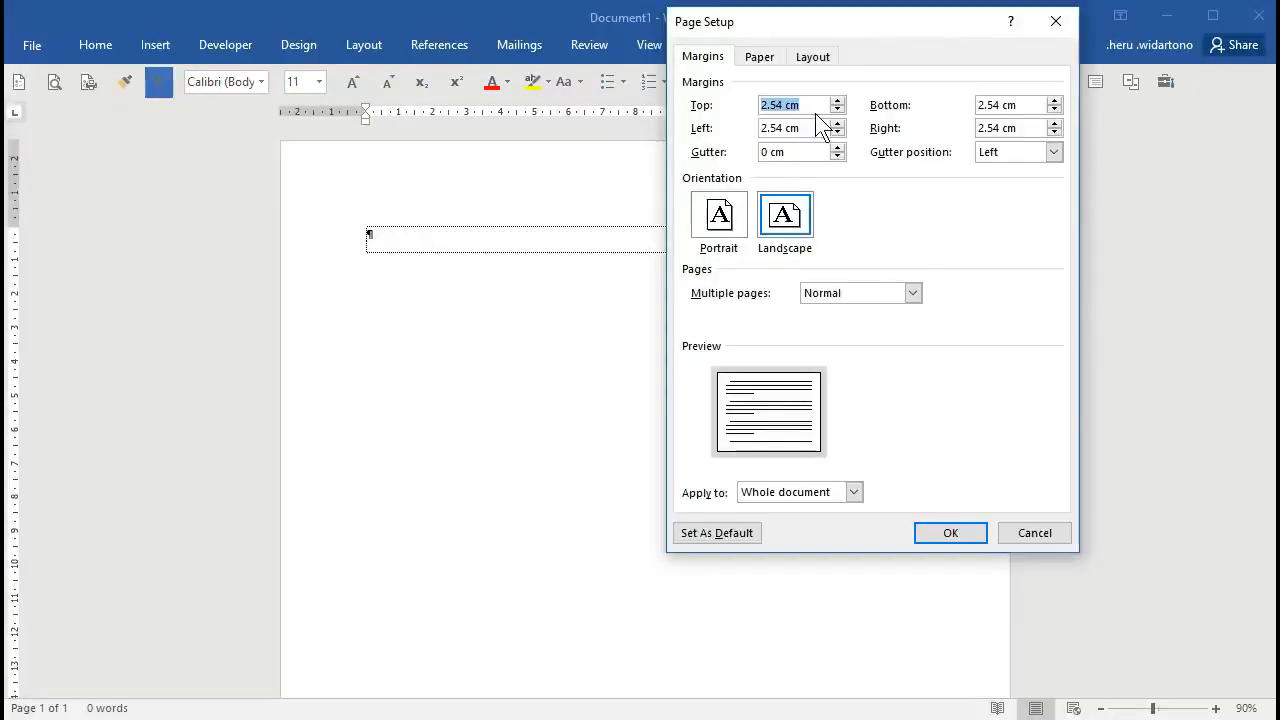
left_click_drag(862, 22, 636, 74)
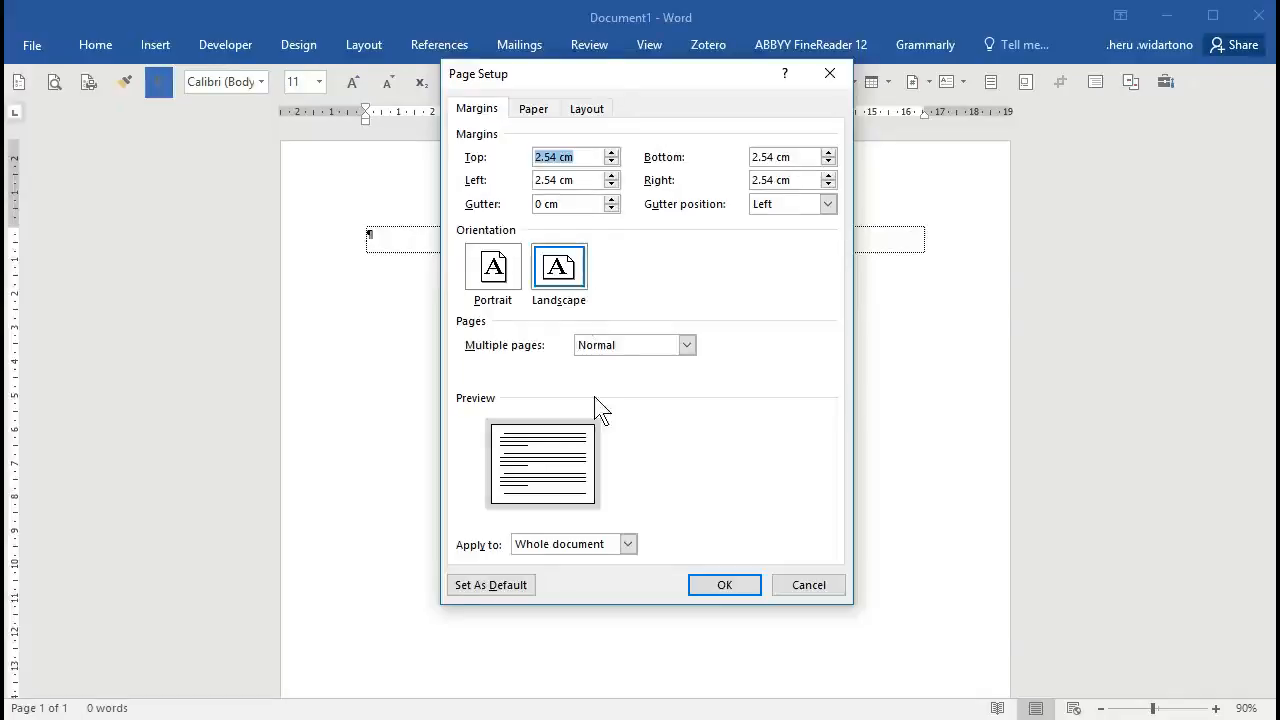
type("0.8")
key("Tab")
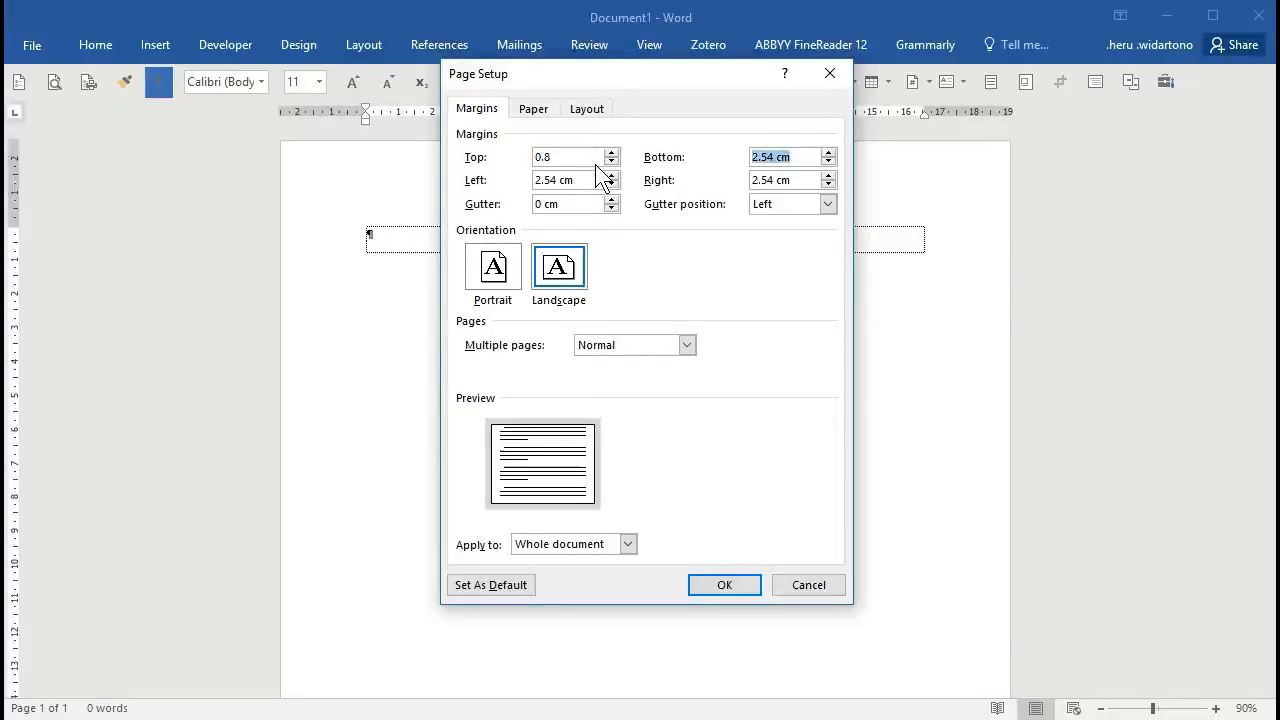
type("0.8")
key("Tab")
type("0.8")
key("Tab")
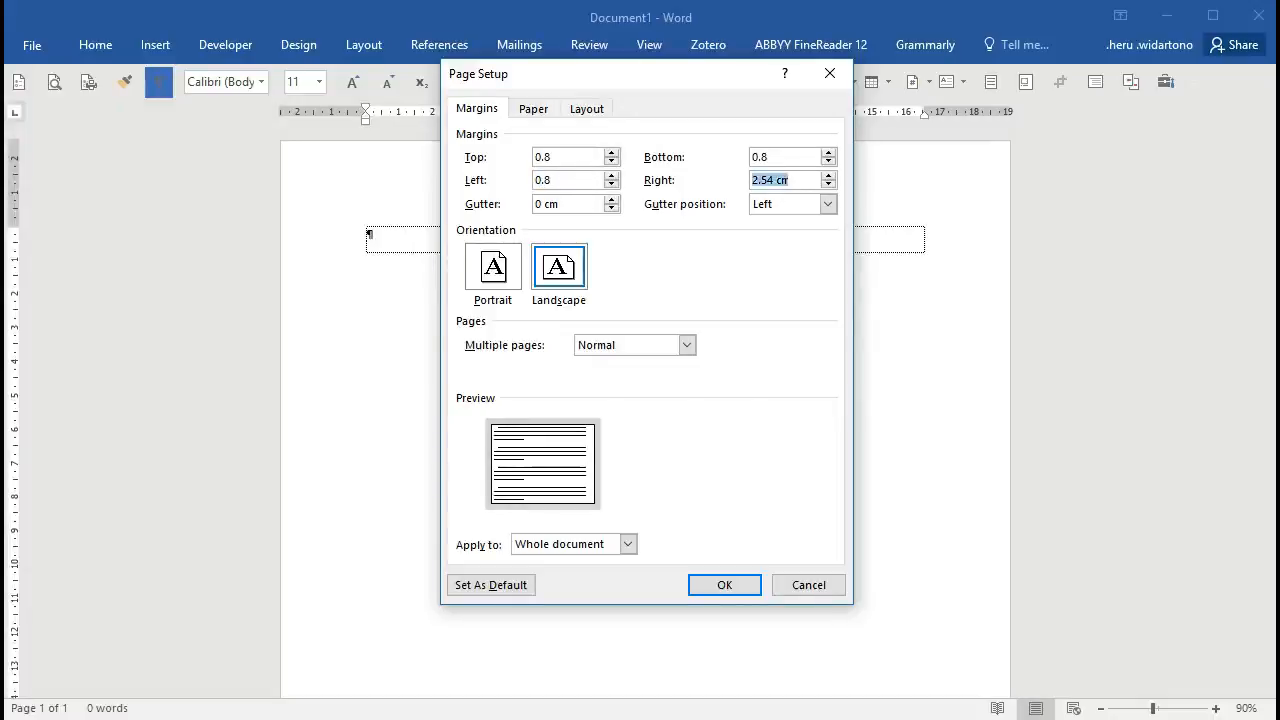
type("0.8")
key("Tab")
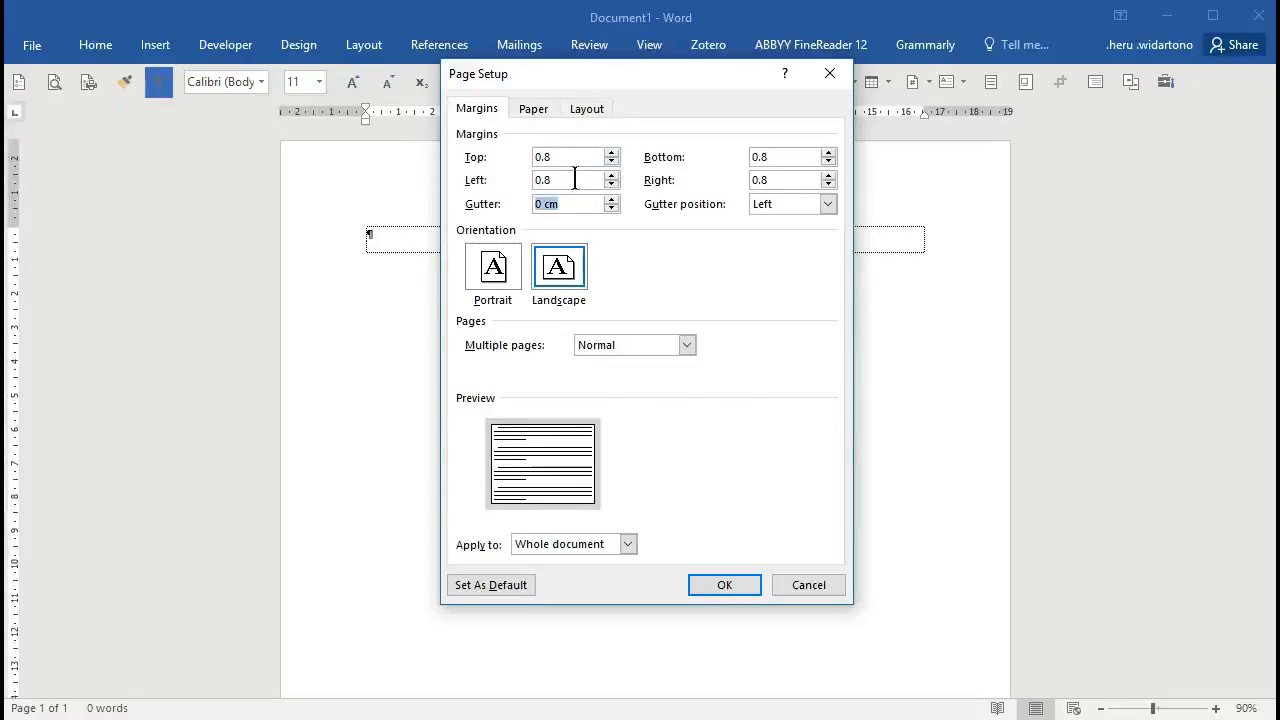
Set the paper size to Folio in the page setup
left_click(533, 109)
left_click(658, 159)
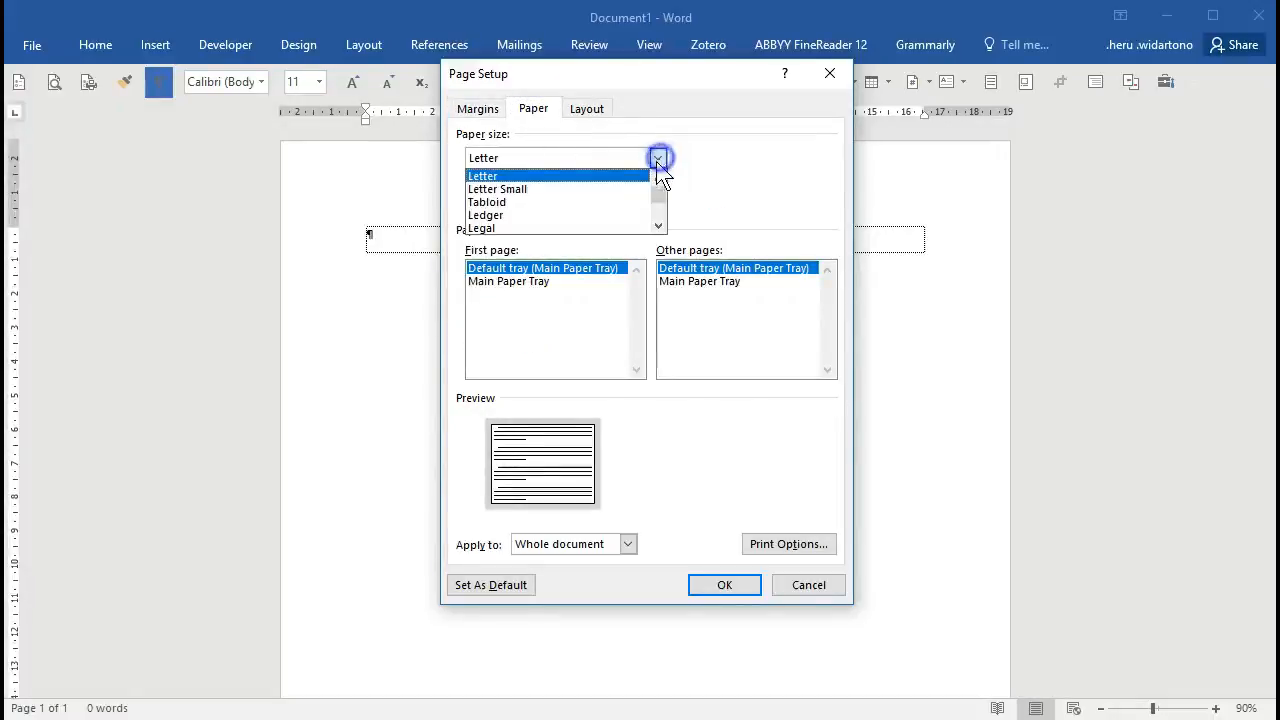
left_click(659, 226)
left_click(659, 226)
left_click(659, 226)
left_click(659, 226)
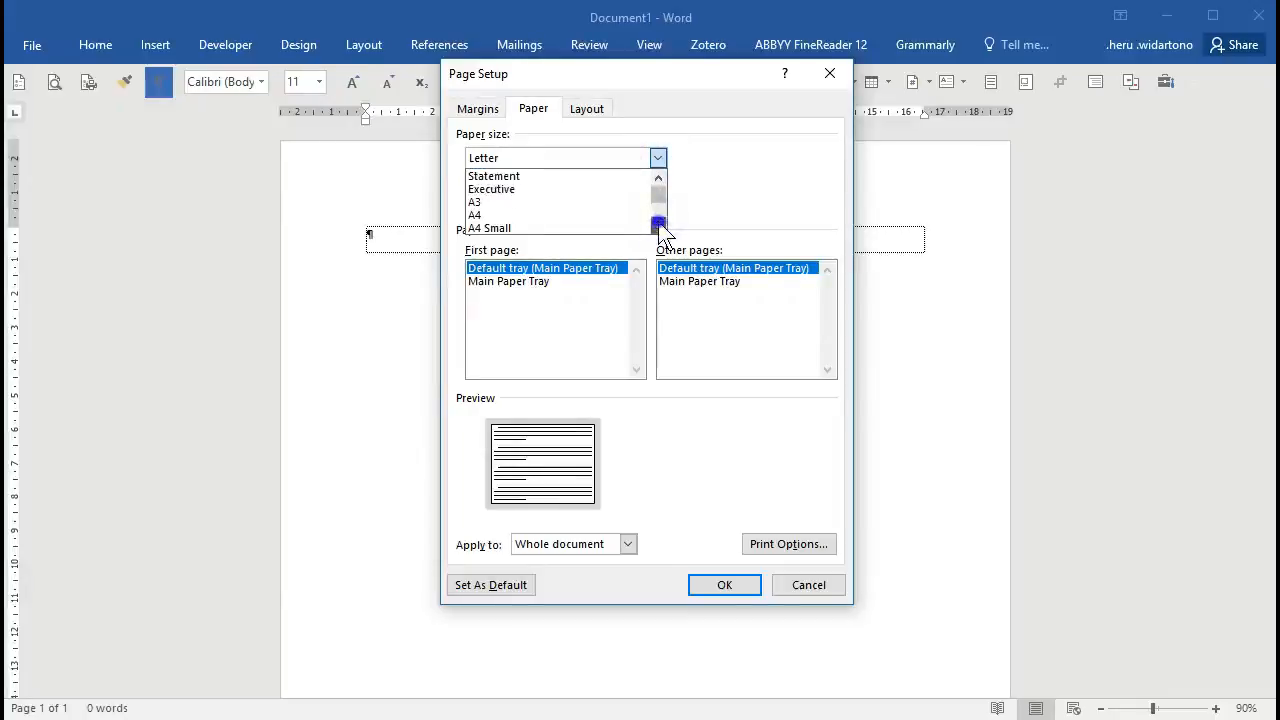
left_click(659, 226)
left_click(659, 226)
left_click(659, 226)
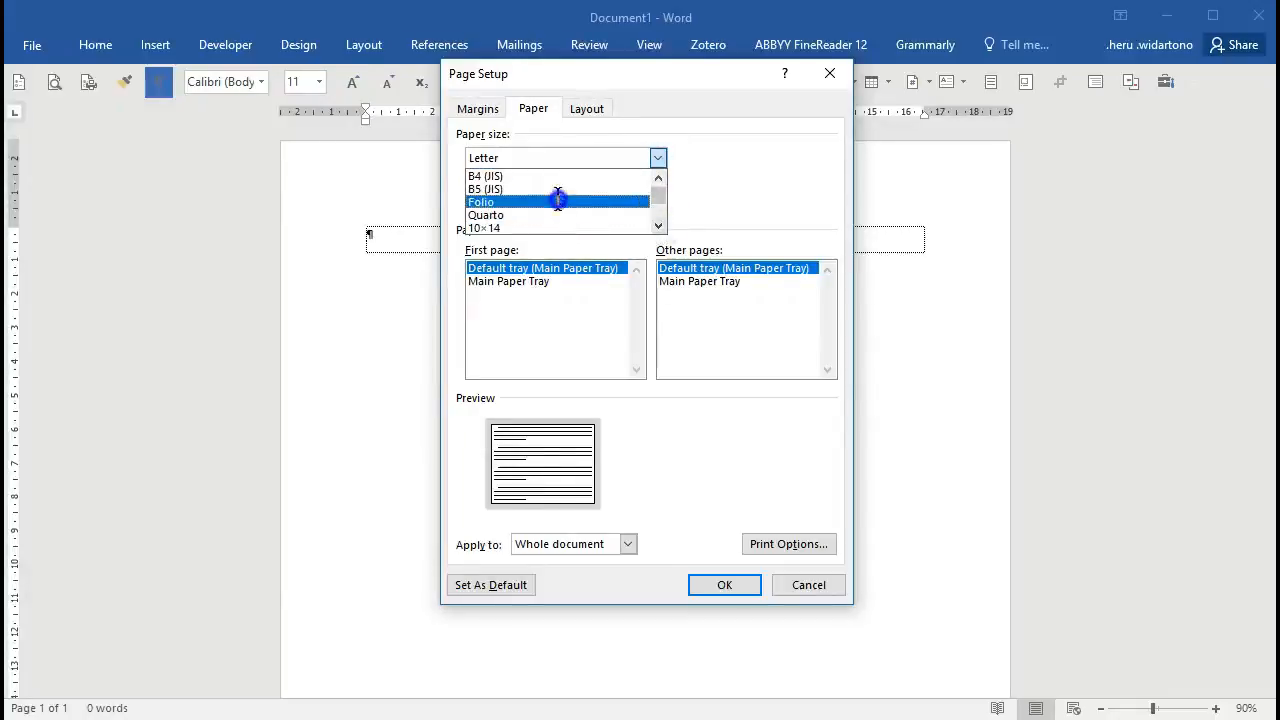
left_click(557, 202)
left_click(489, 107)
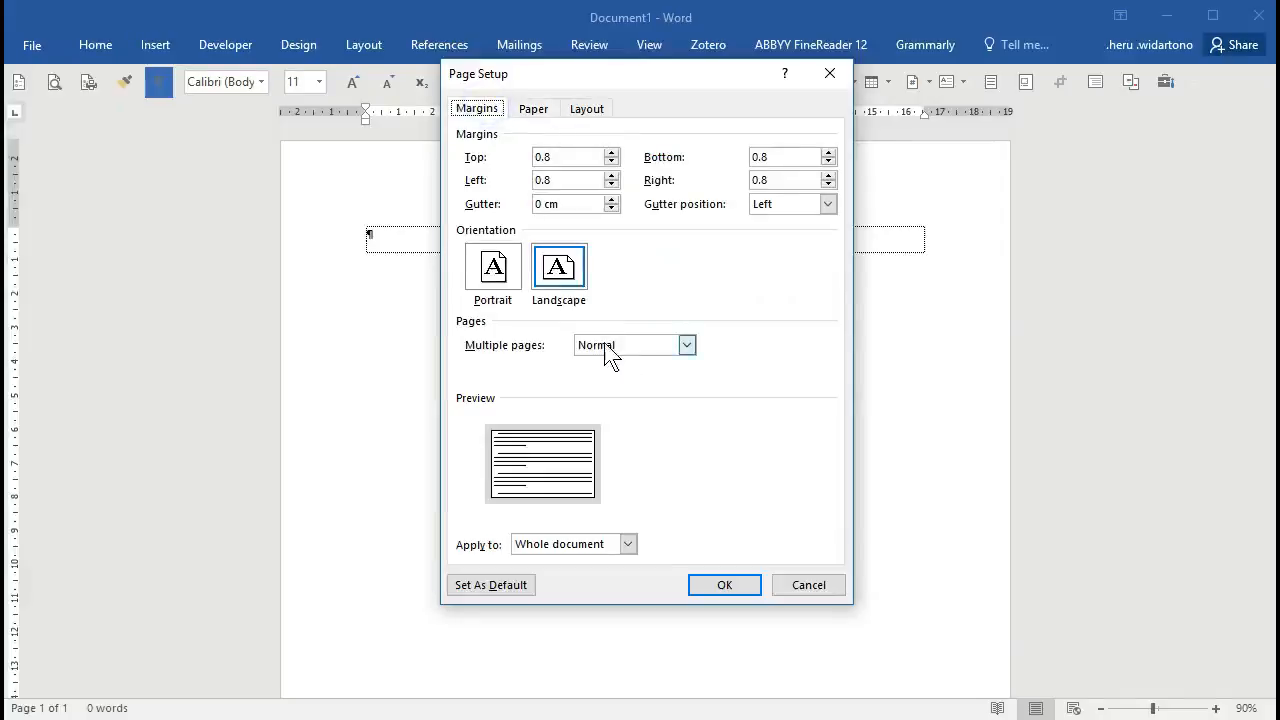
Set the header and footer distances from the edge to 0.5 cm and apply the page setup
left_click(583, 108)
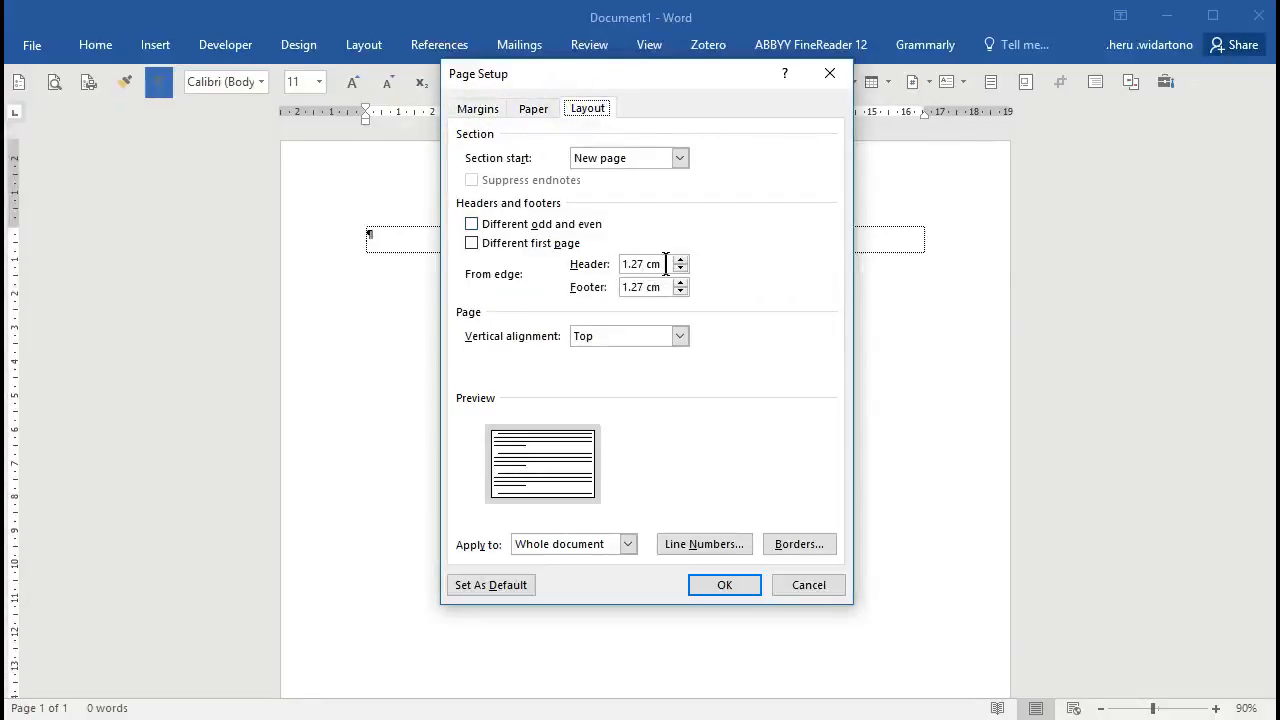
left_click_drag(662, 264, 537, 294)
type("0.5")
key("Tab")
type("0.")
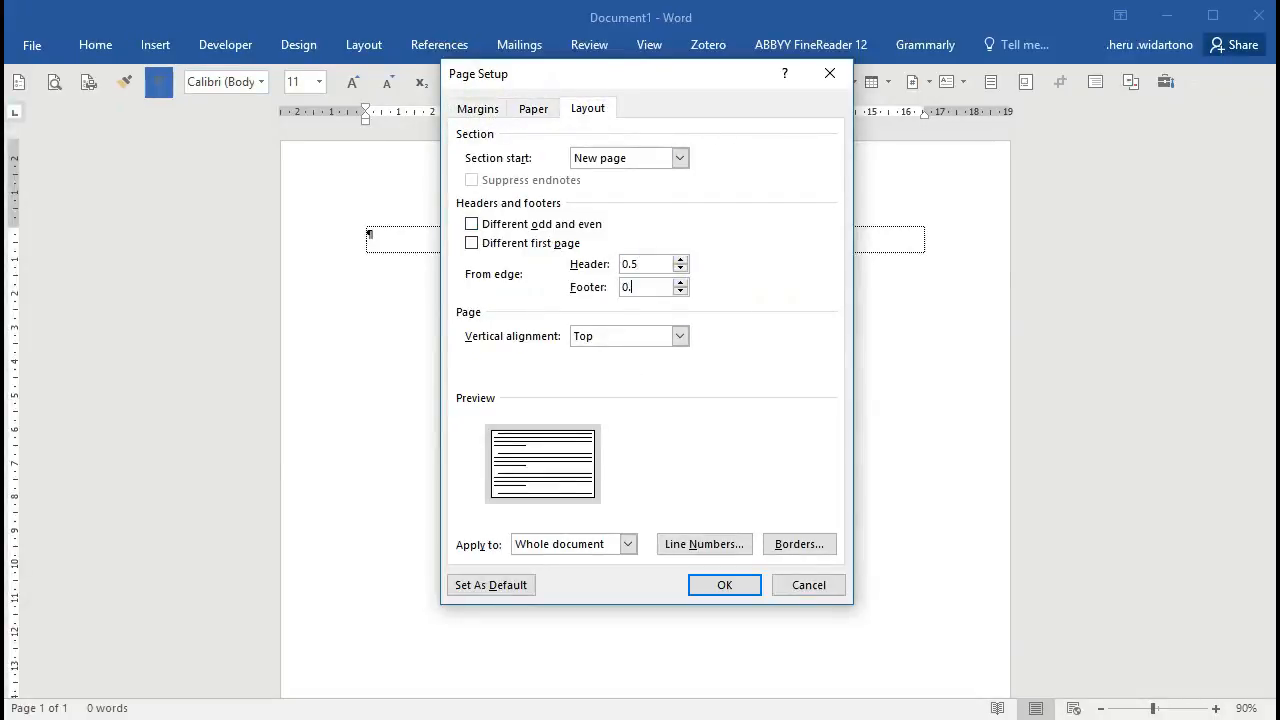
type("5")
left_click(730, 588)
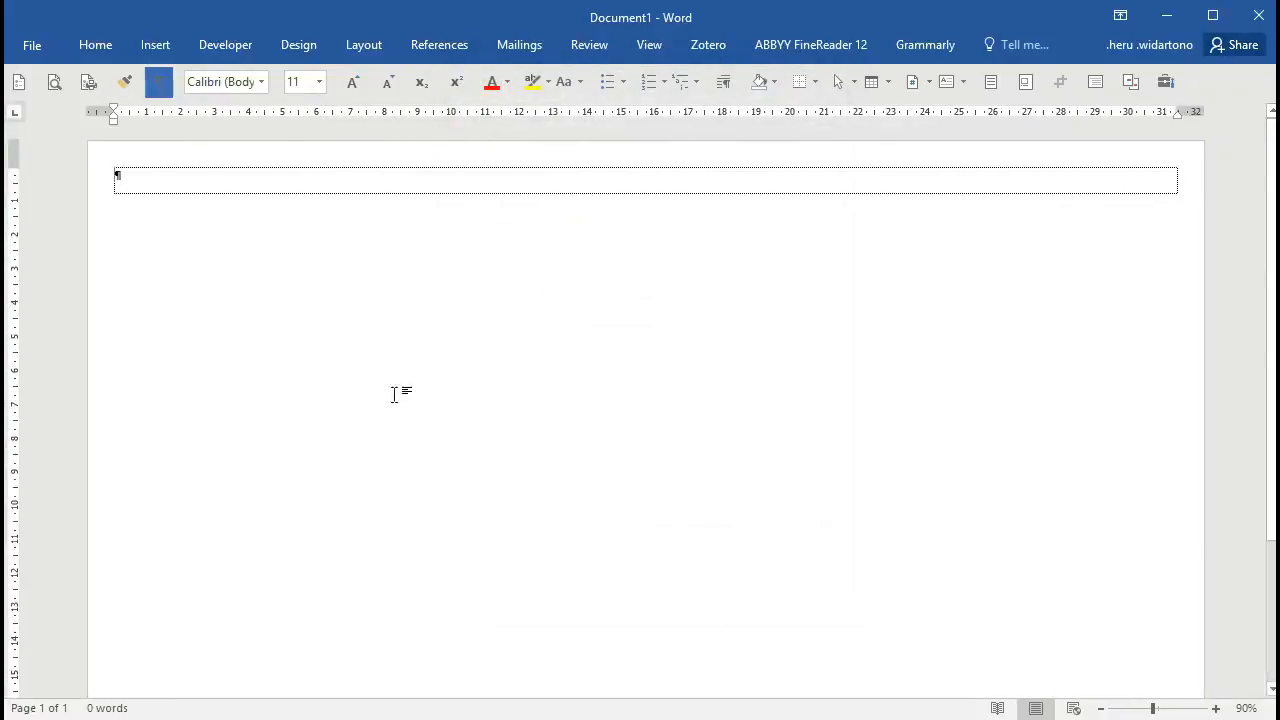
Start a line shape so that a drawing canvas is inserted on the page
left_click(161, 44)
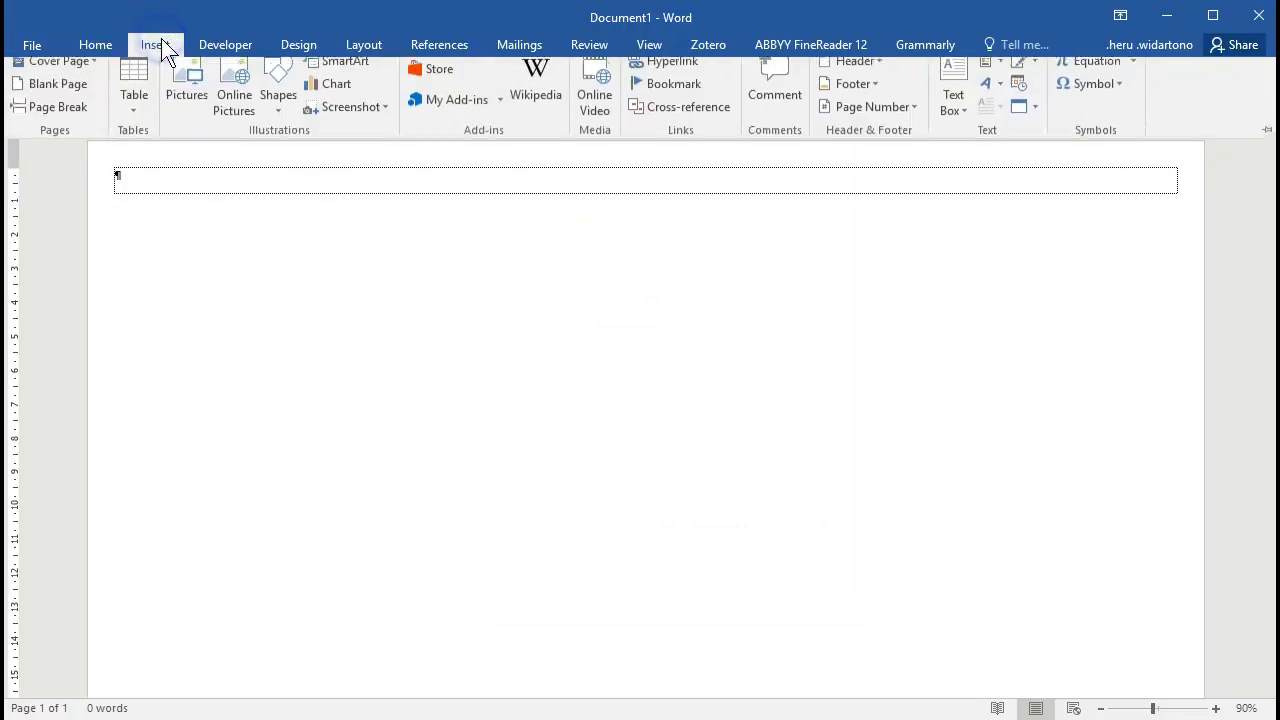
left_click(285, 90)
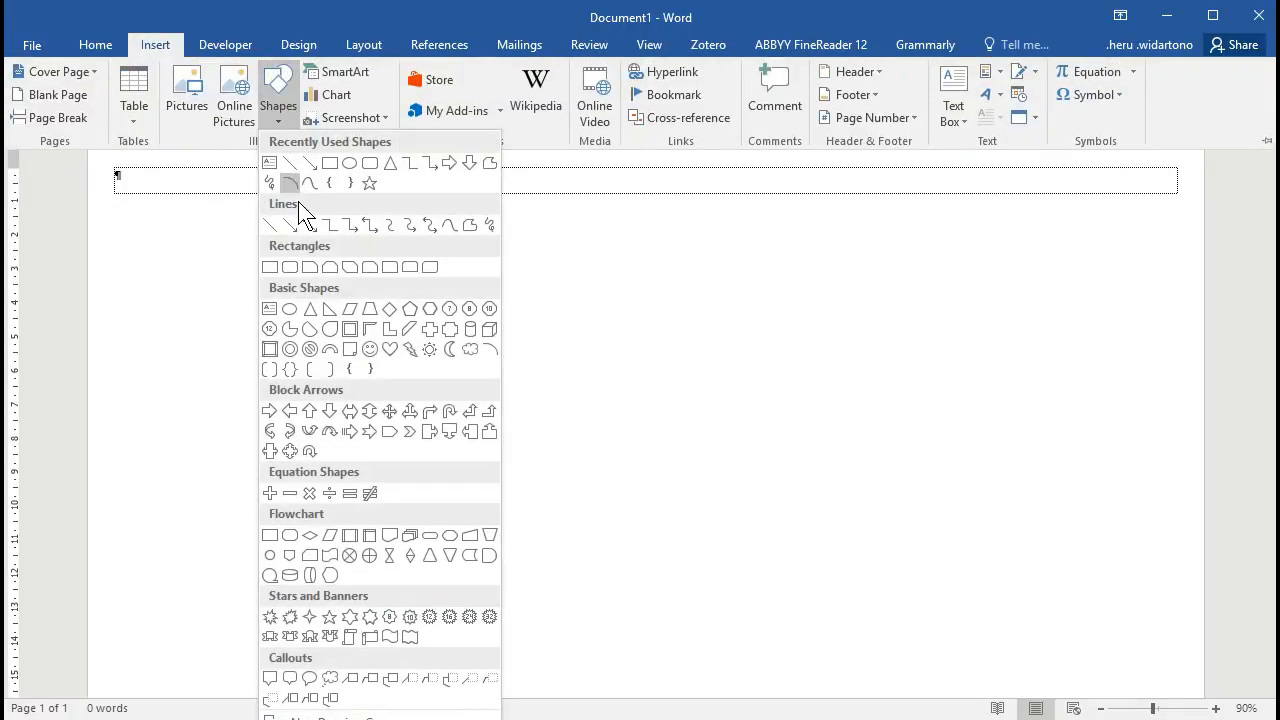
left_click(296, 164)
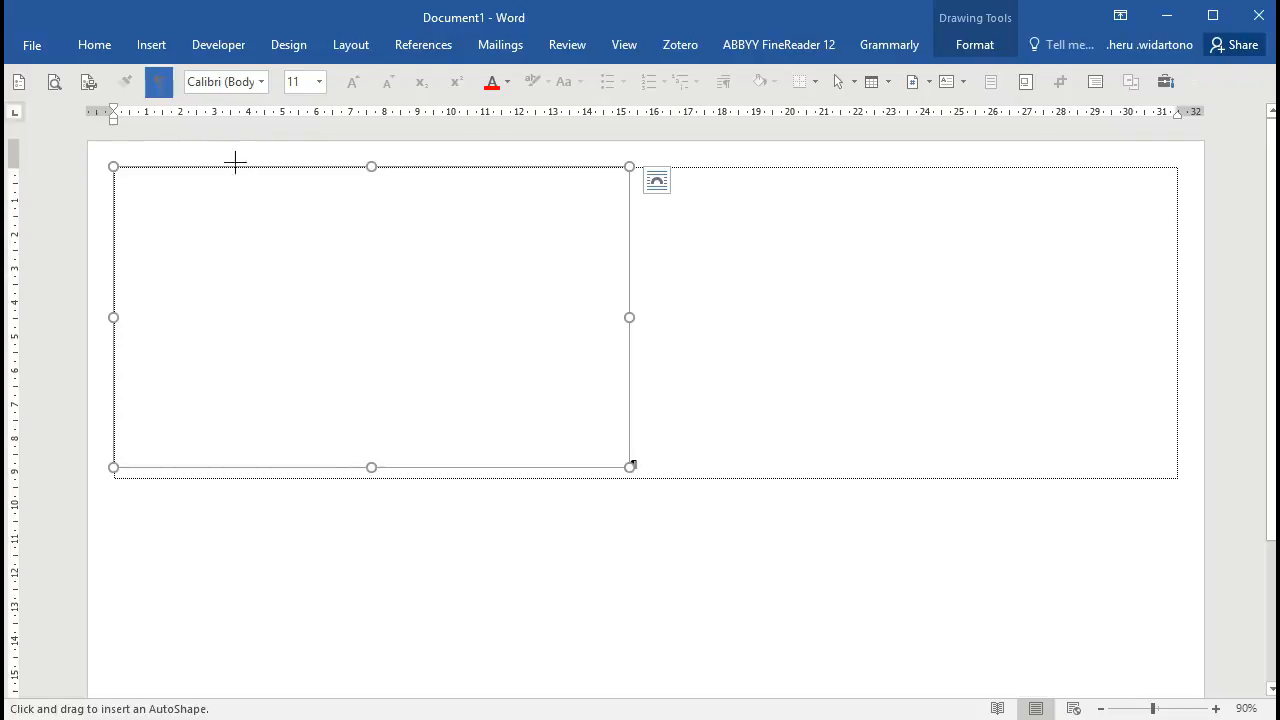
In the advanced options, switch automatic drawing canvas creation for AutoShapes off and on again, and confirm the options
left_click(22, 82)
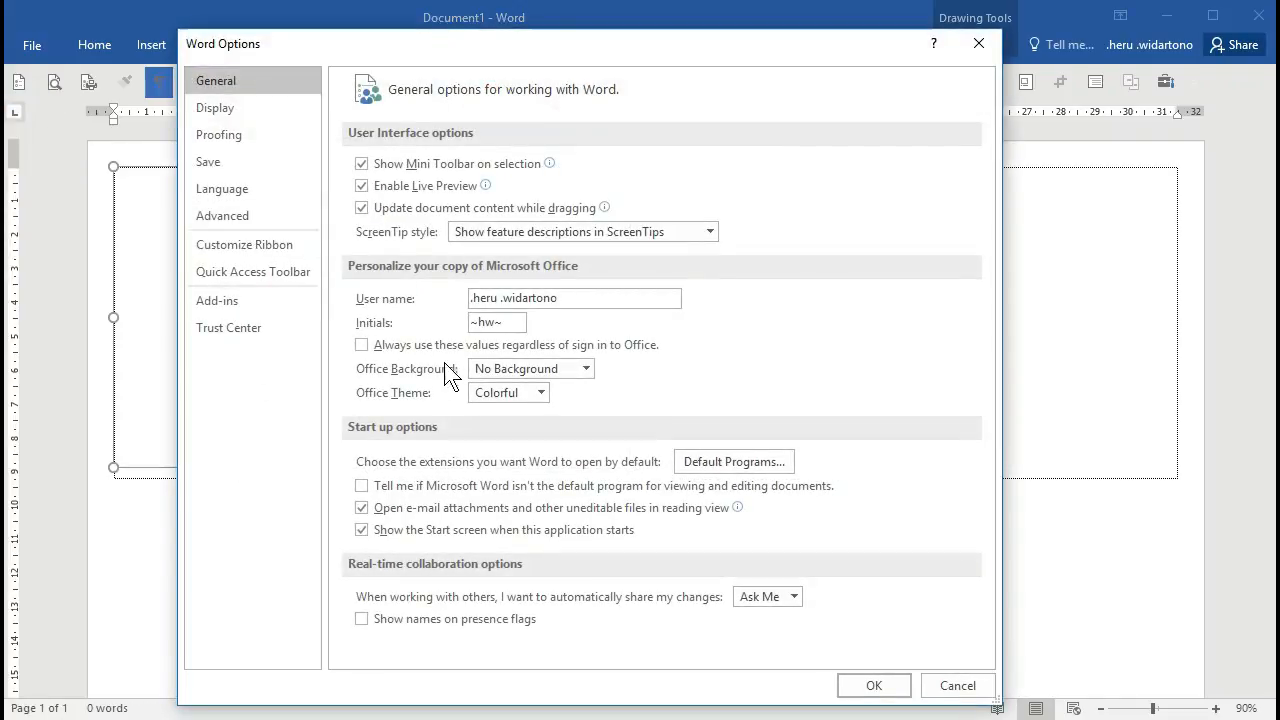
left_click(226, 214)
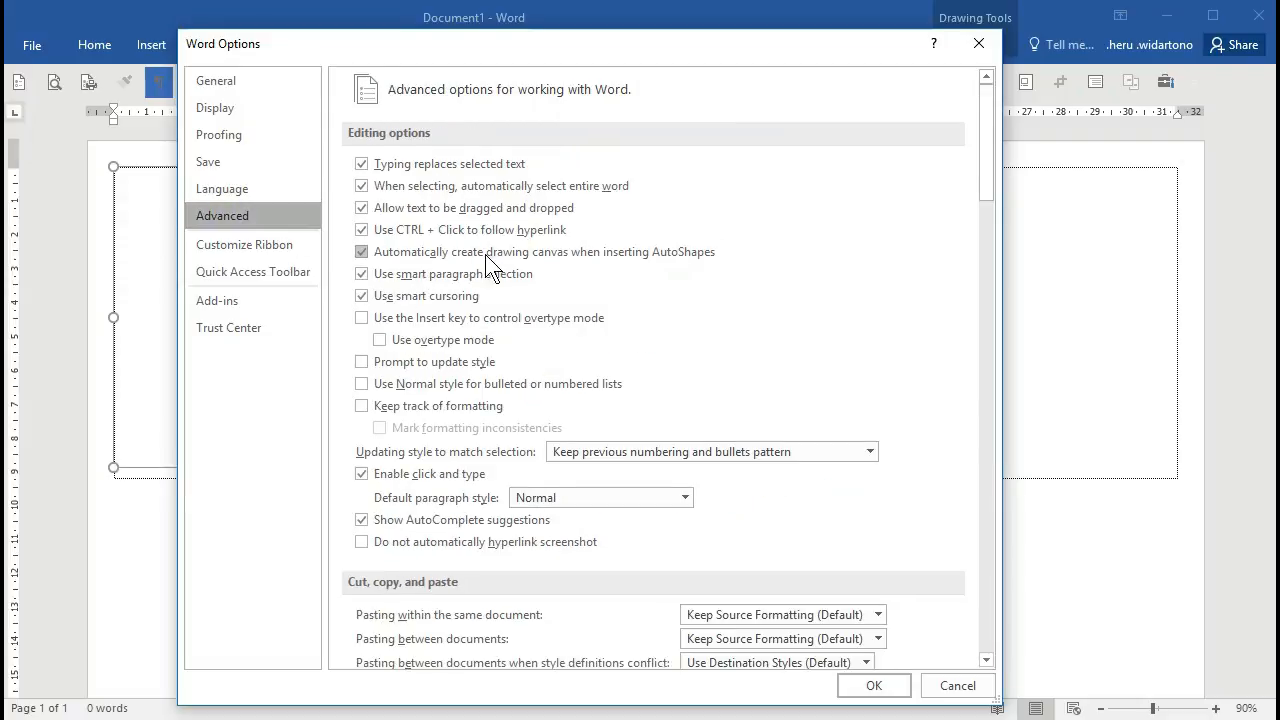
left_click(359, 251)
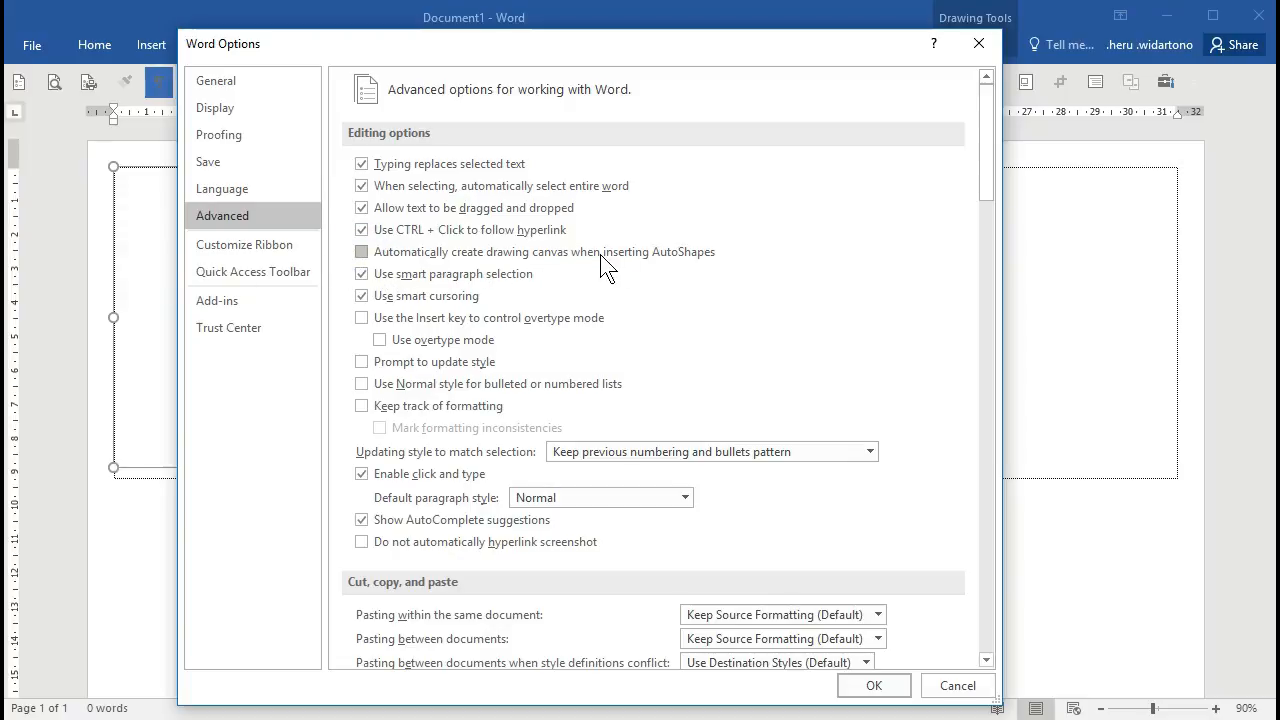
left_click(361, 251)
left_click(877, 686)
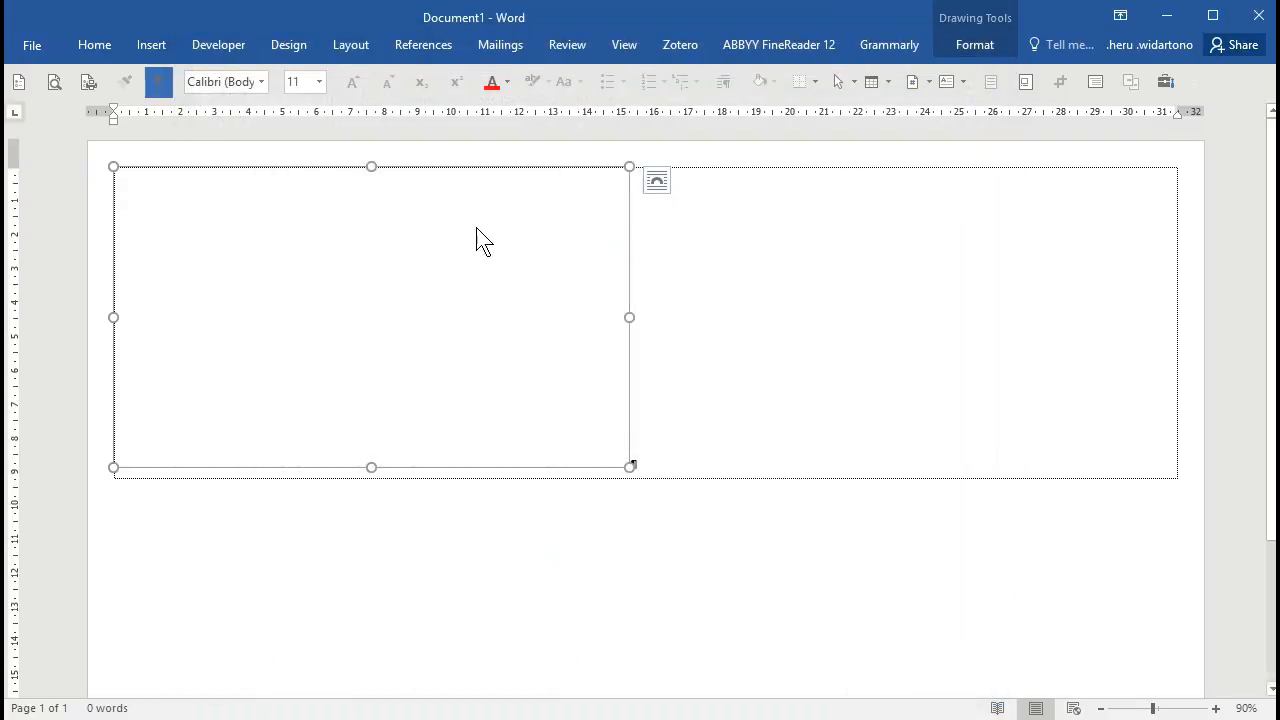
Delete the empty drawing canvas from the page
left_click(646, 228)
left_click(593, 228)
key("Delete")
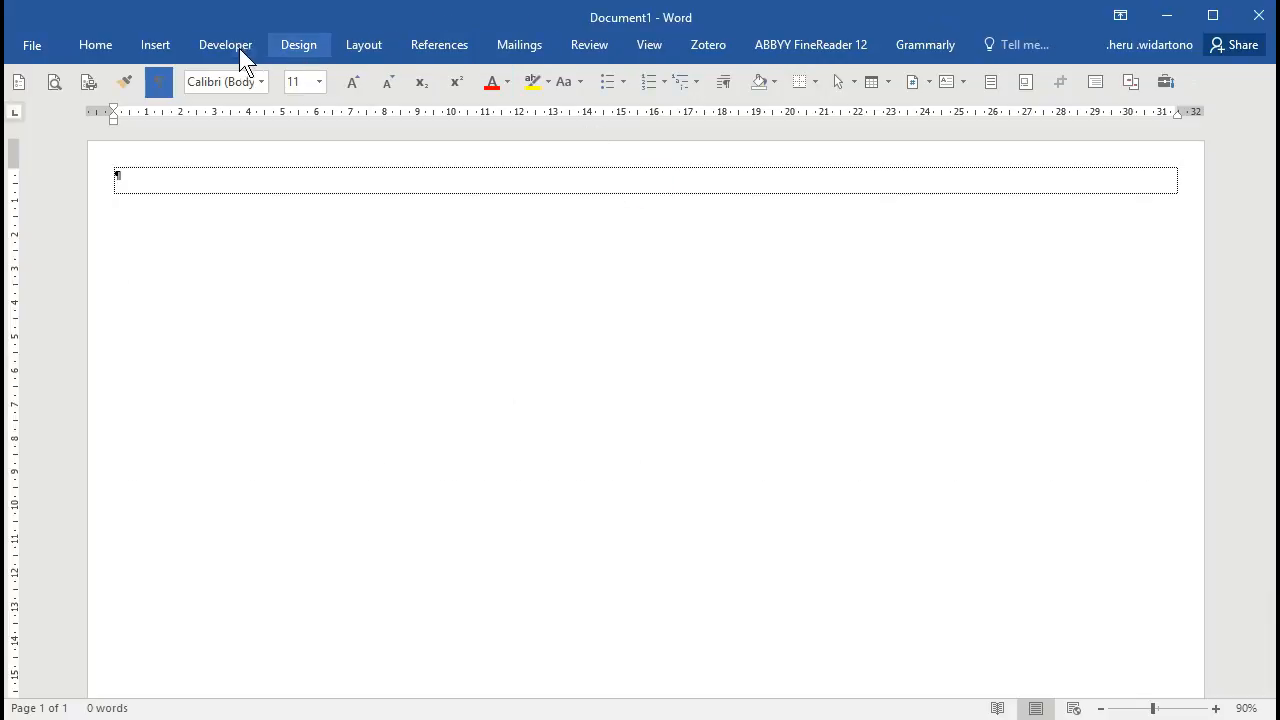
Insert an empty drawing canvas by starting an arc shape and cancelling the shape itself
left_click(157, 47)
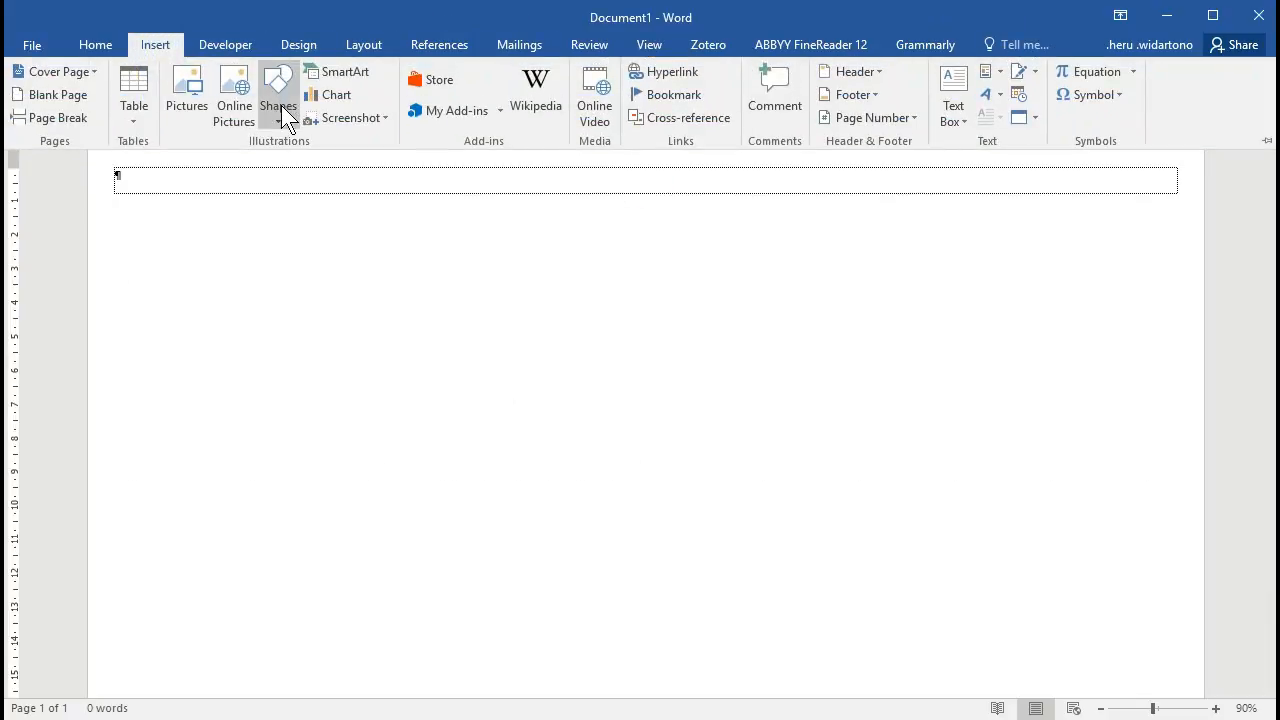
left_click(279, 84)
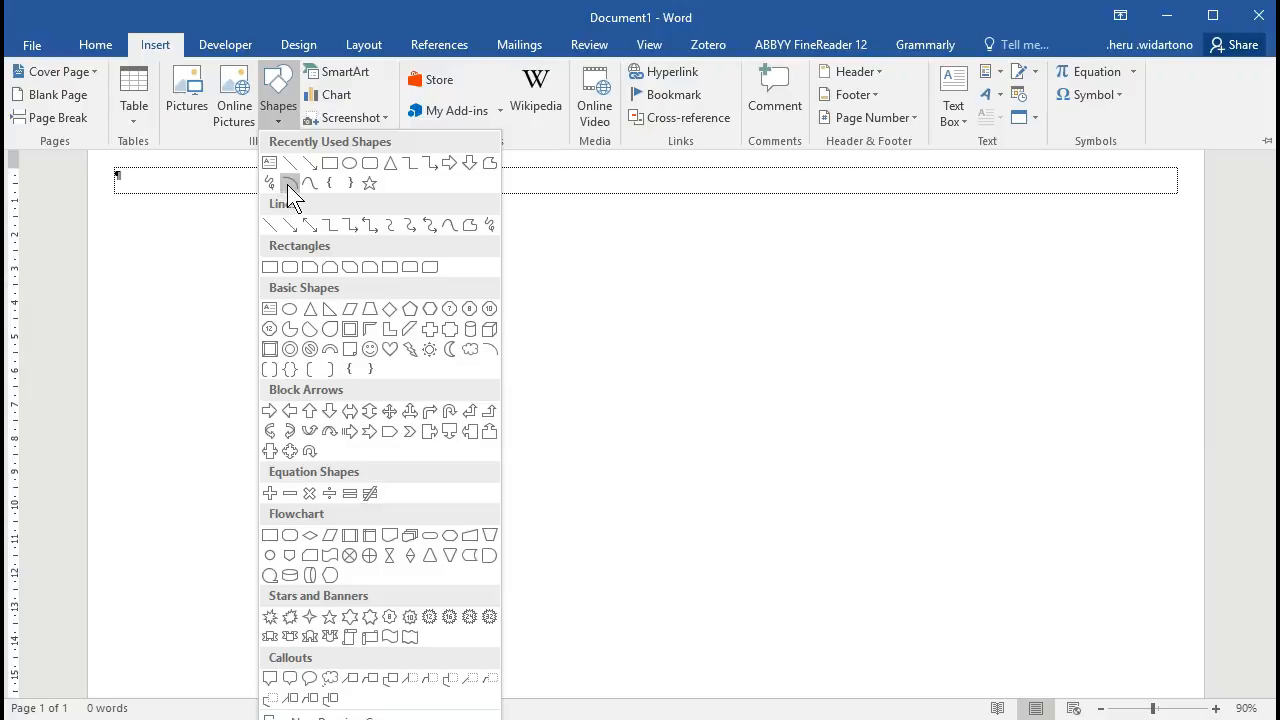
left_click(289, 184)
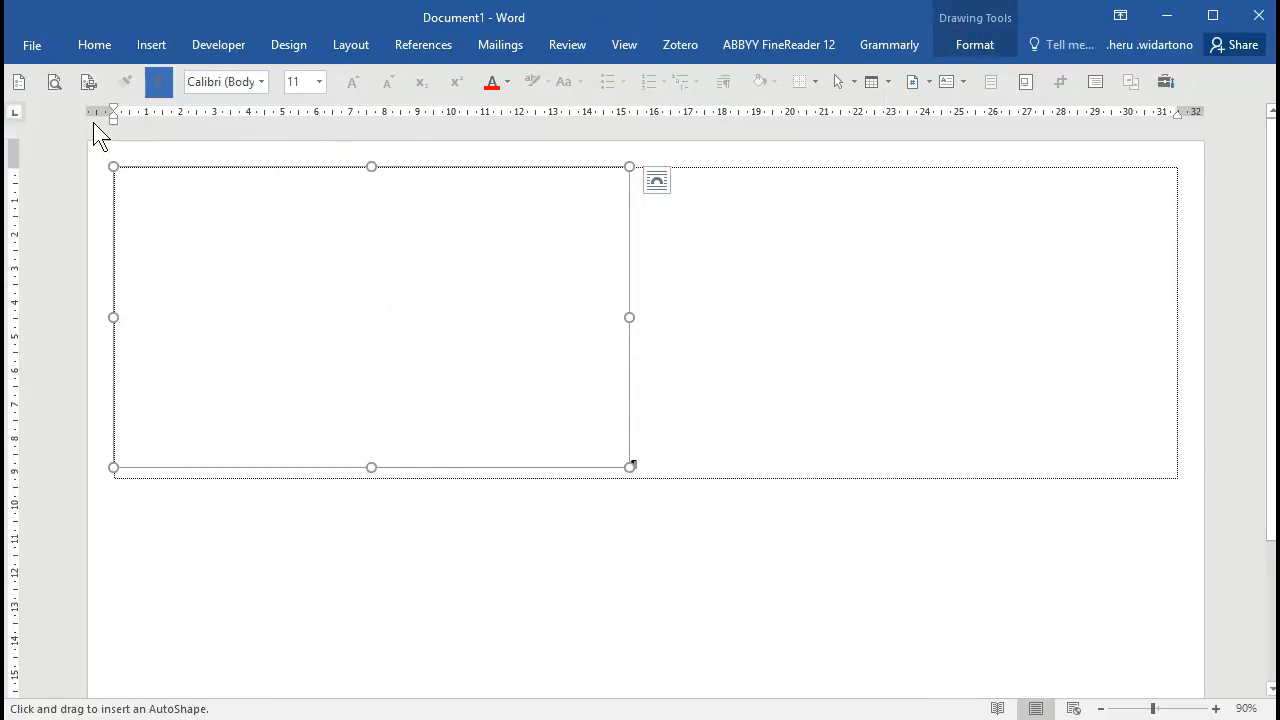
key("Escape")
left_click(522, 390)
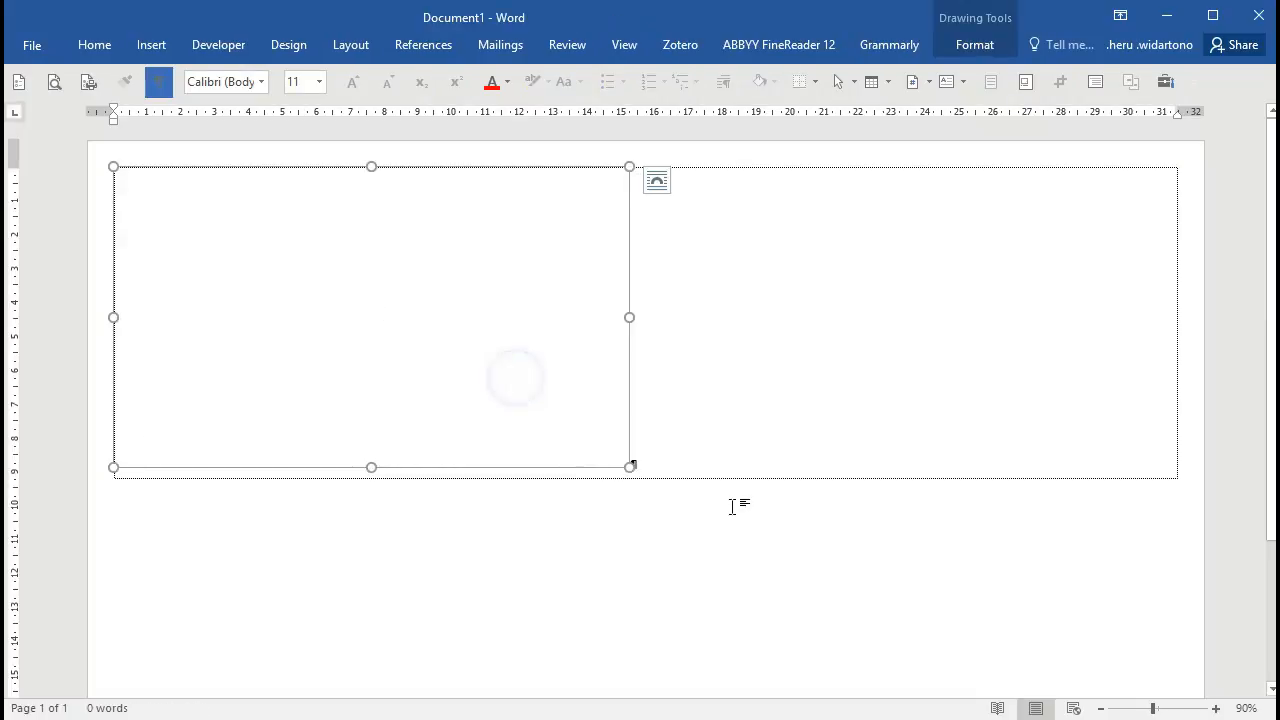
scroll(723, 489, "down", 2)
scroll(634, 229, "up", 2)
Set the drawing canvas wrapping to In Front of Text and move the canvas to the upper-left corner of the page
left_click(658, 188)
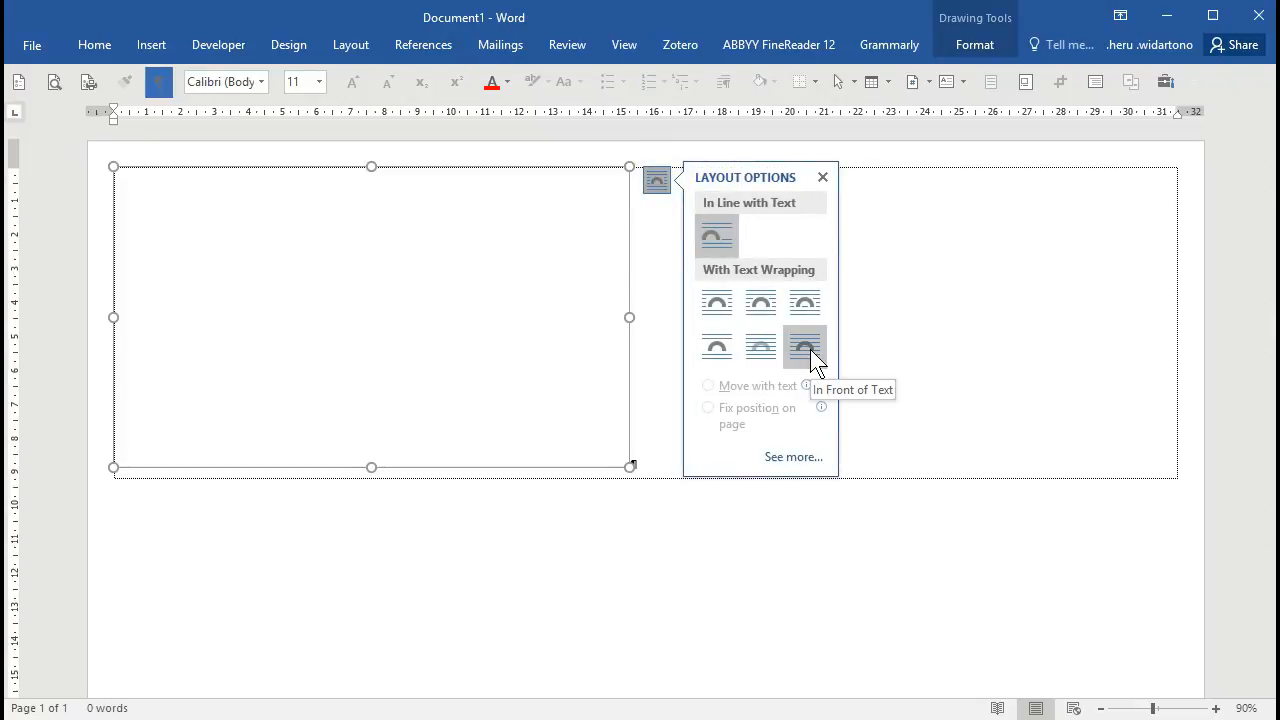
left_click(809, 350)
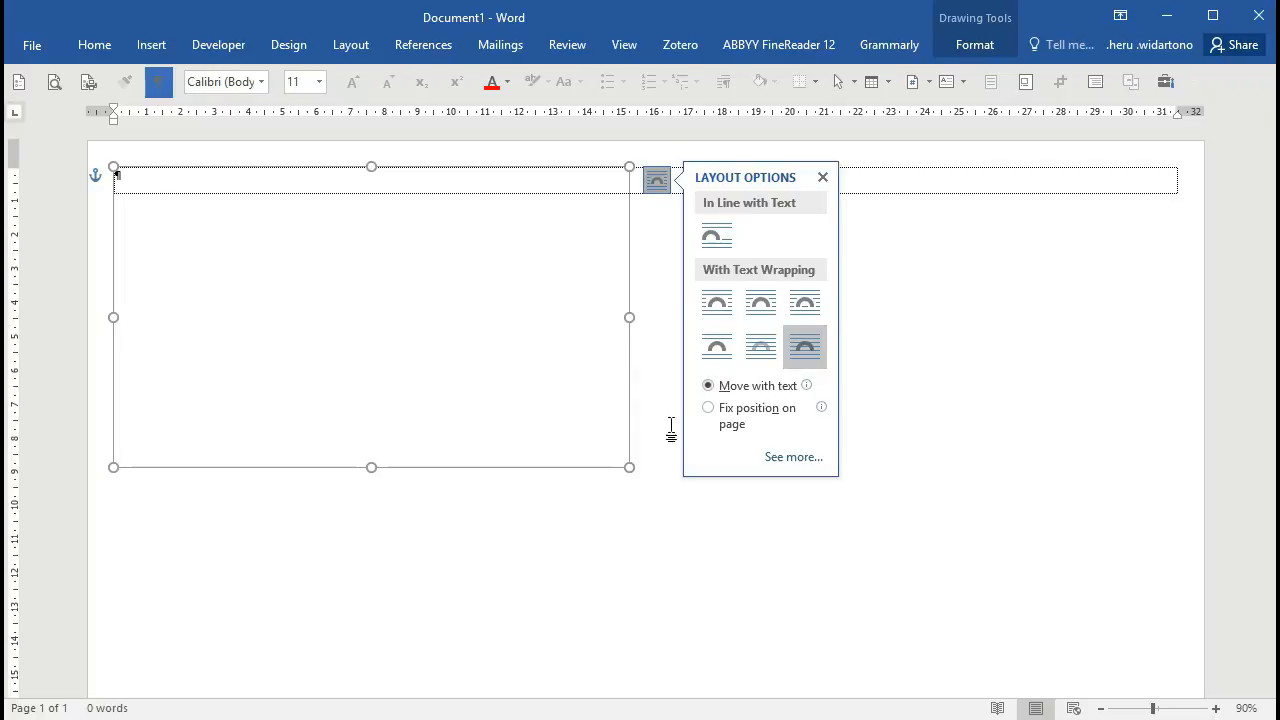
left_click_drag(626, 346, 603, 321)
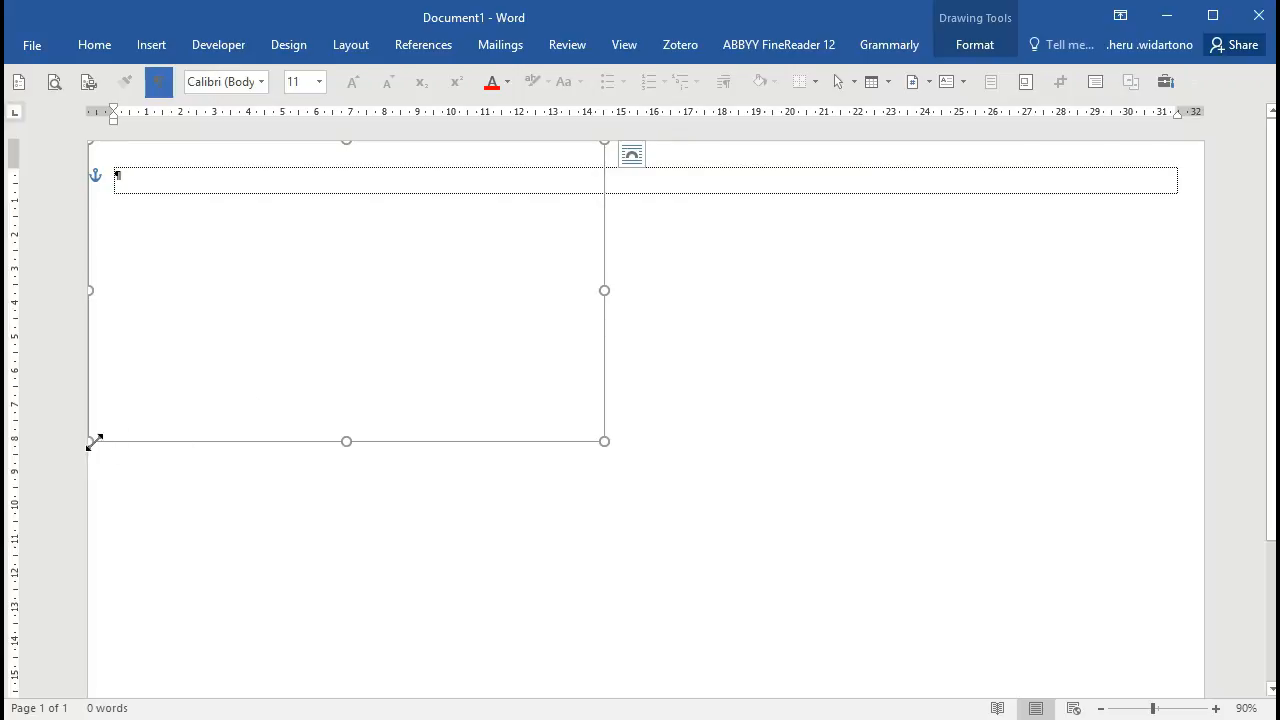
left_click_drag(93, 442, 91, 441)
Enlarge the drawing canvas to the right and downward until it covers the whole page
left_click_drag(604, 441, 809, 560)
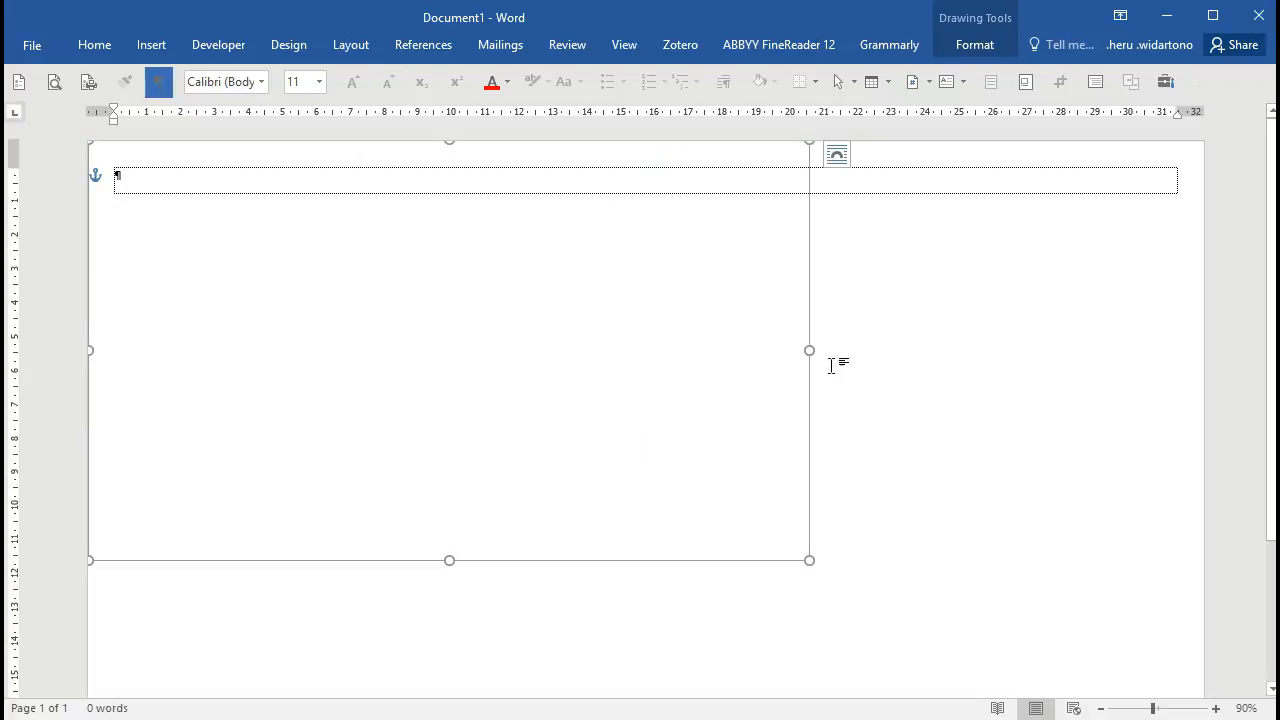
left_click_drag(810, 352, 1203, 301)
scroll(1123, 449, "down", 3)
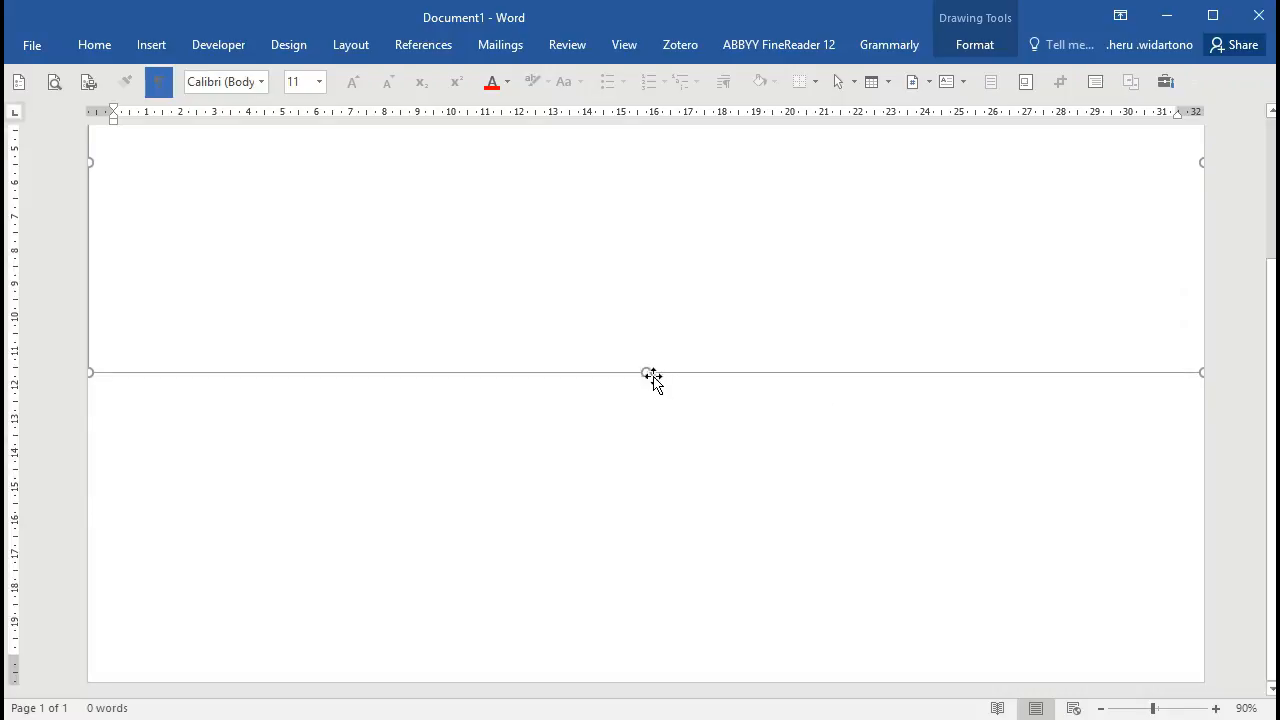
left_click_drag(647, 371, 649, 681)
scroll(595, 525, "up", 3)
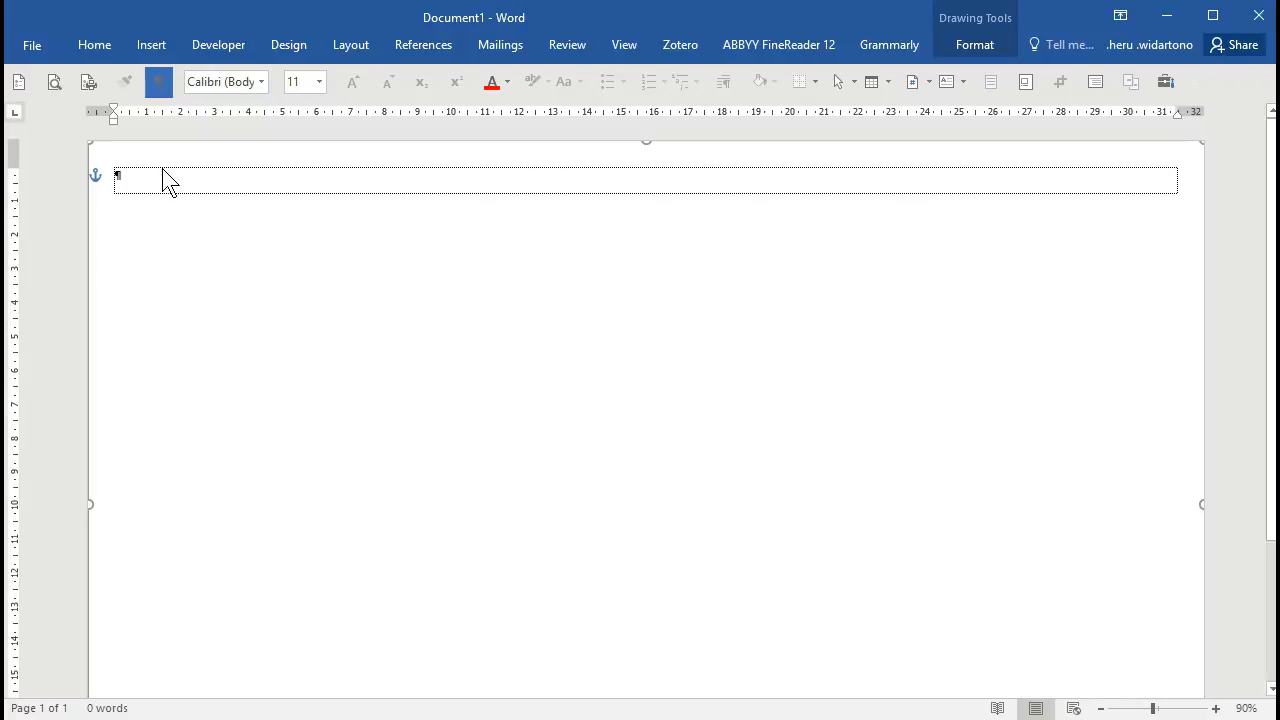
left_click(1225, 185)
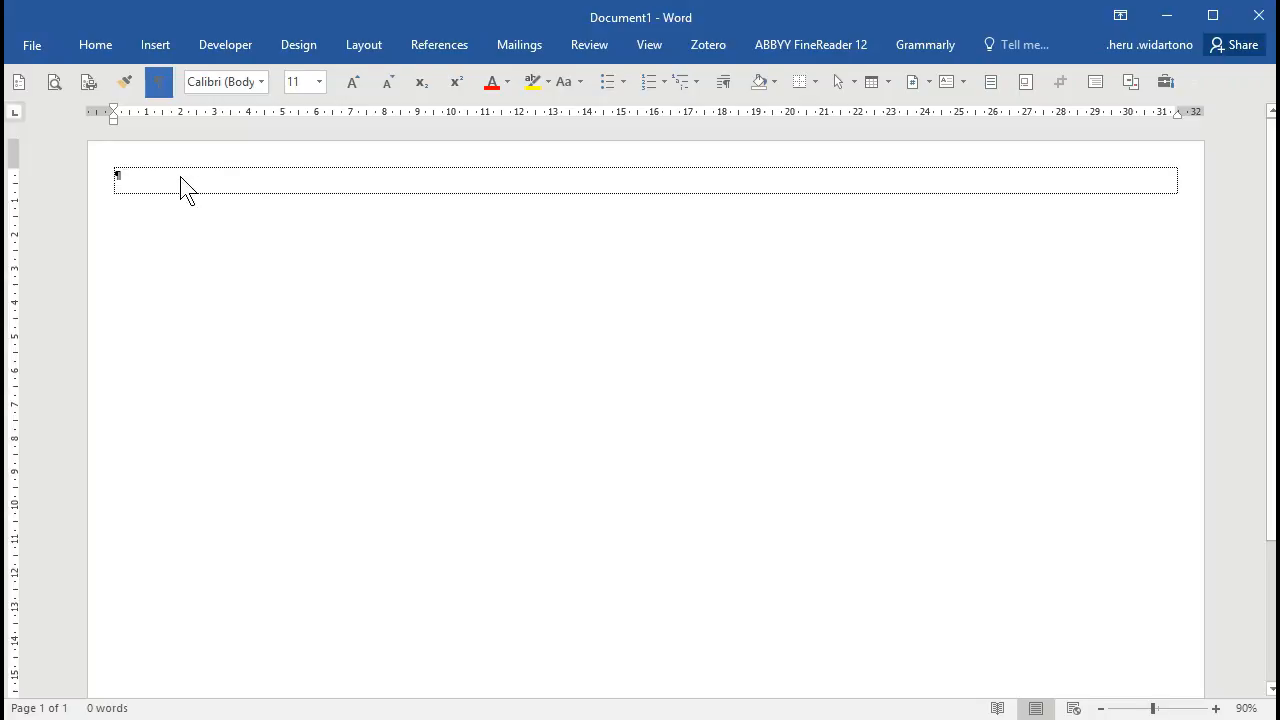
Insert a page break to add a second page and select the drawing canvas on that page
left_click(1233, 179)
key("ctrl+Return")
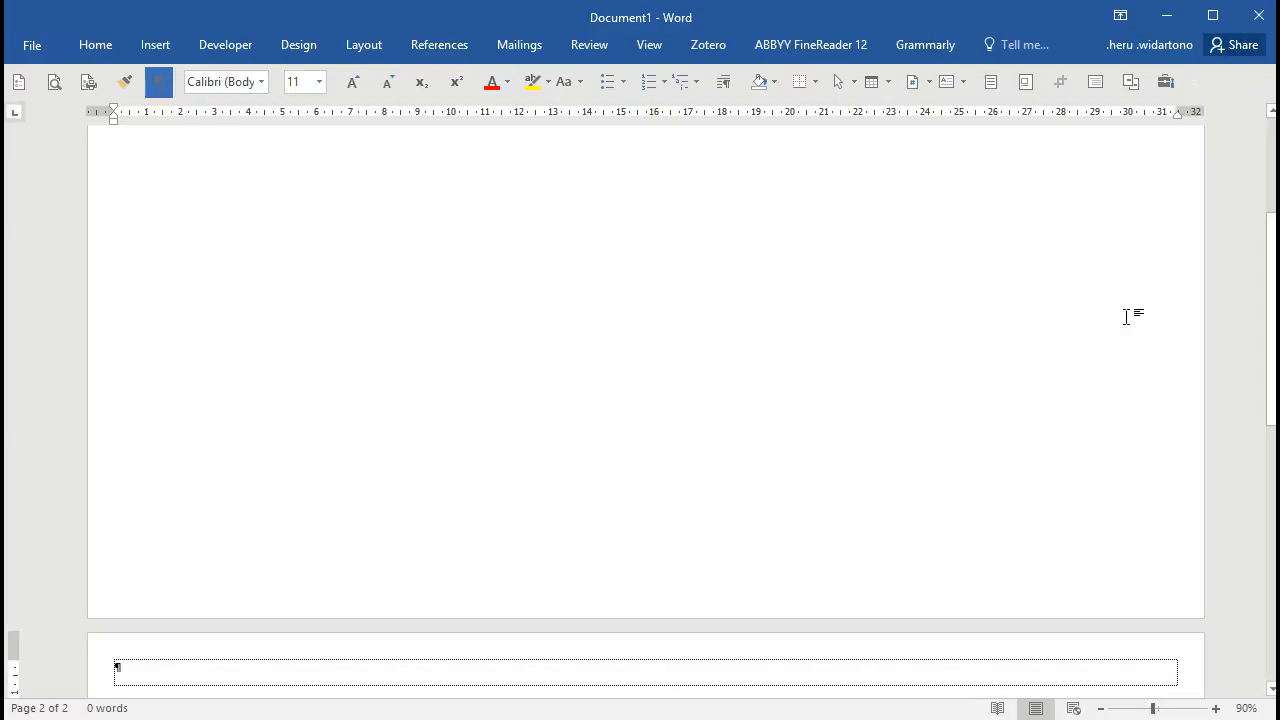
left_click(506, 303)
scroll(506, 303, "up", 1)
scroll(506, 303, "down", 5)
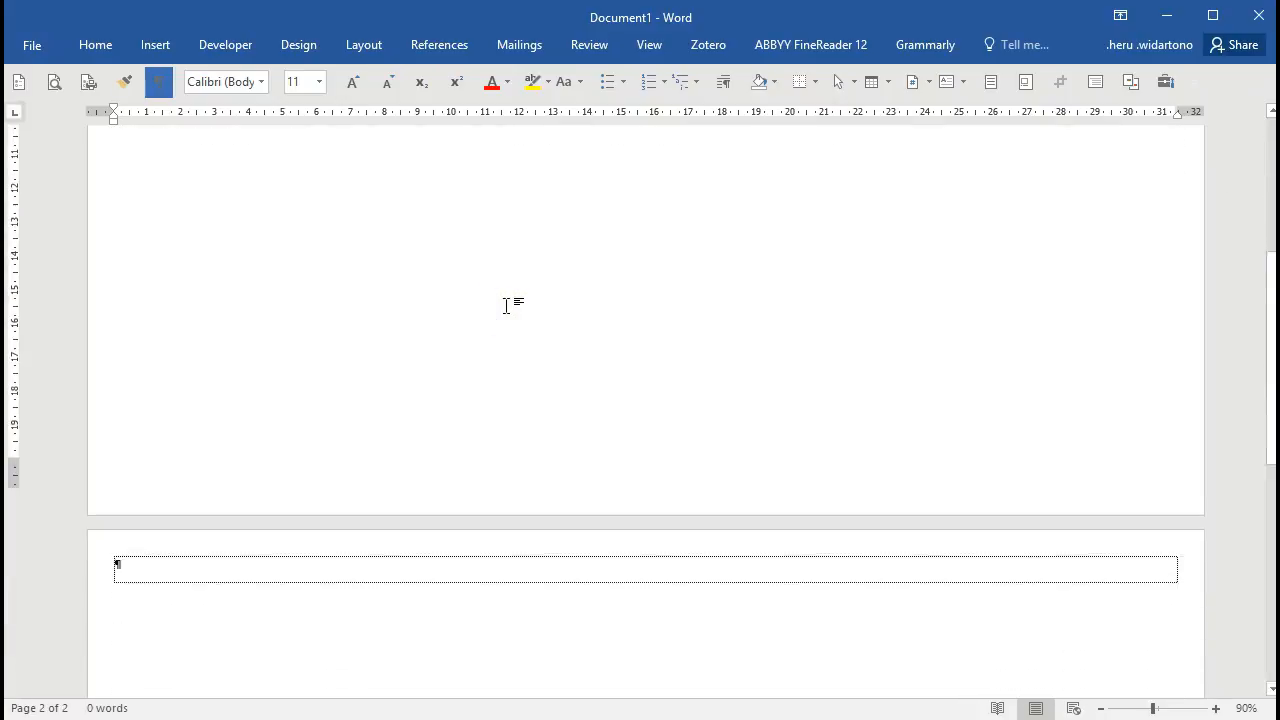
left_click(294, 289)
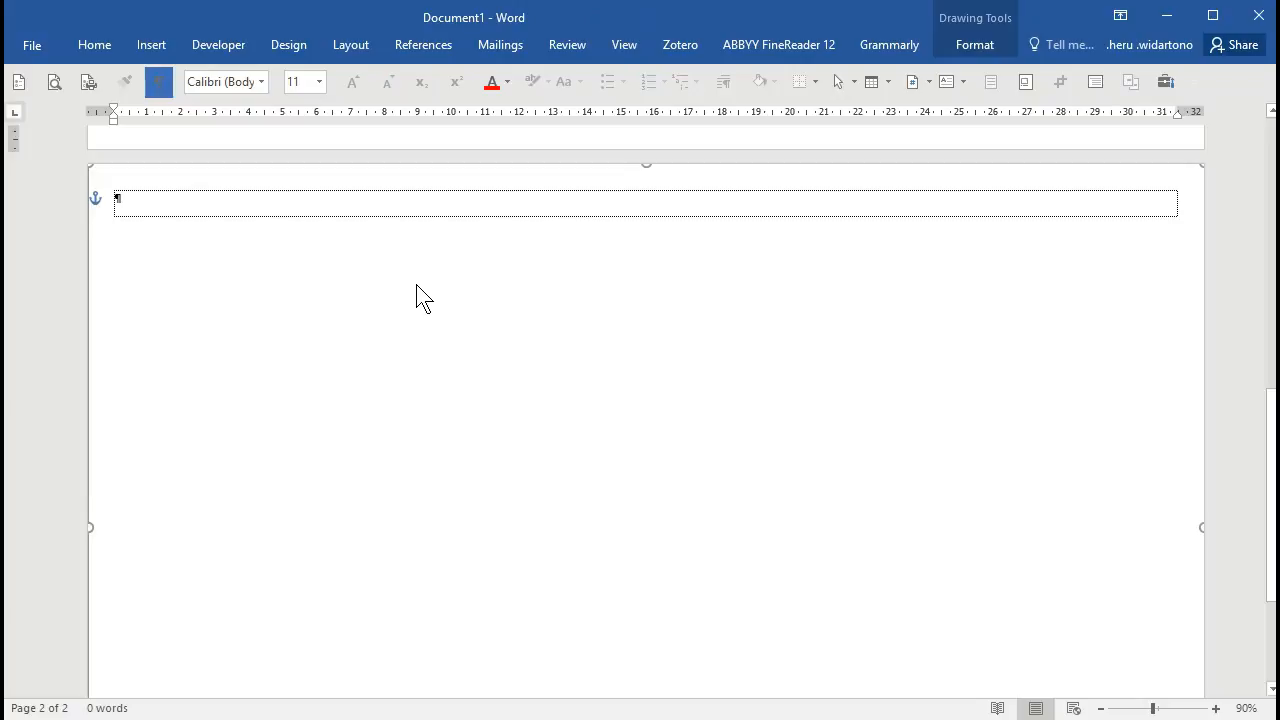
scroll(414, 274, "up", 10)
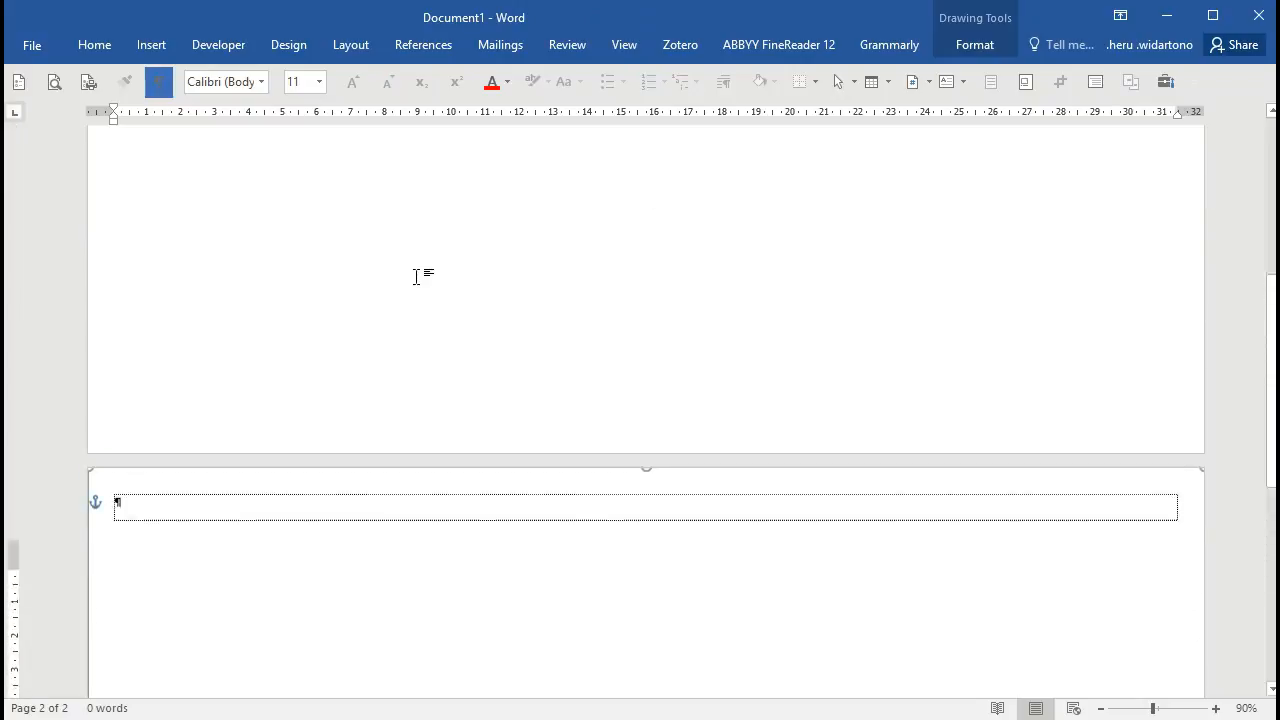
Place the drawing canvas on the first page, aligned with its upper-left corner, and stretch it to the right page edge
left_click(129, 181)
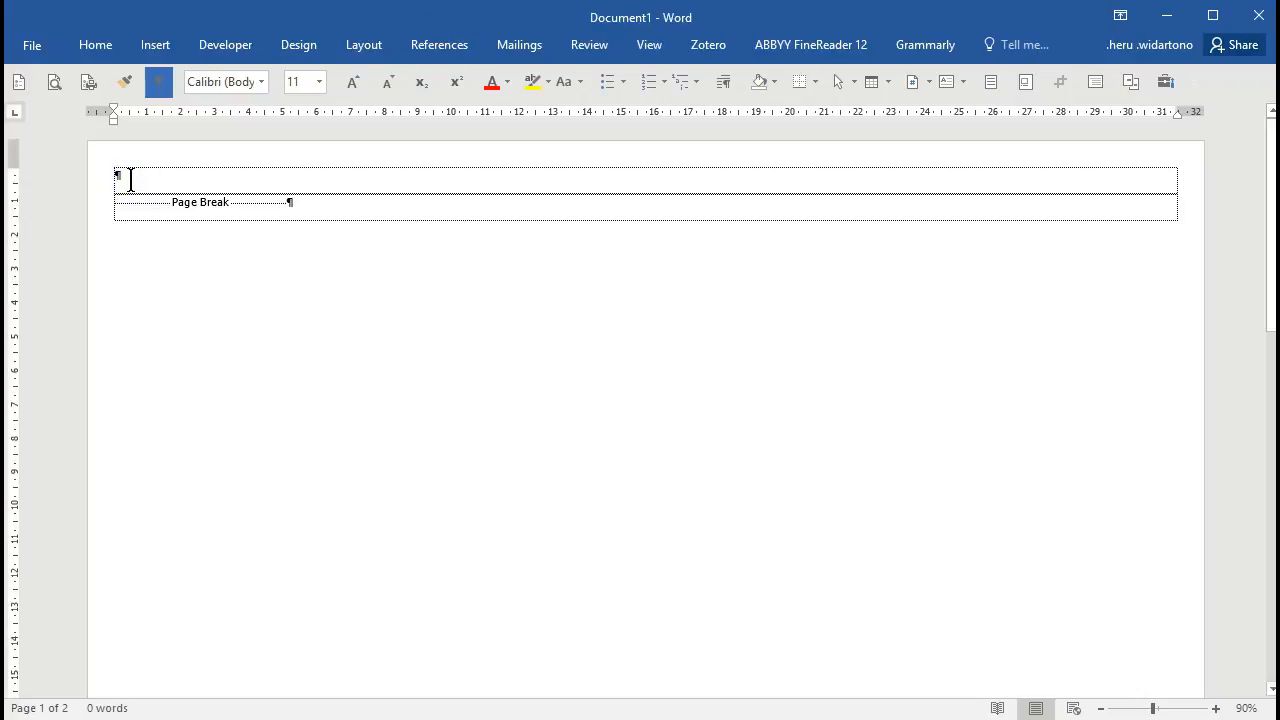
left_click(137, 190)
left_click_drag(113, 231, 82, 210)
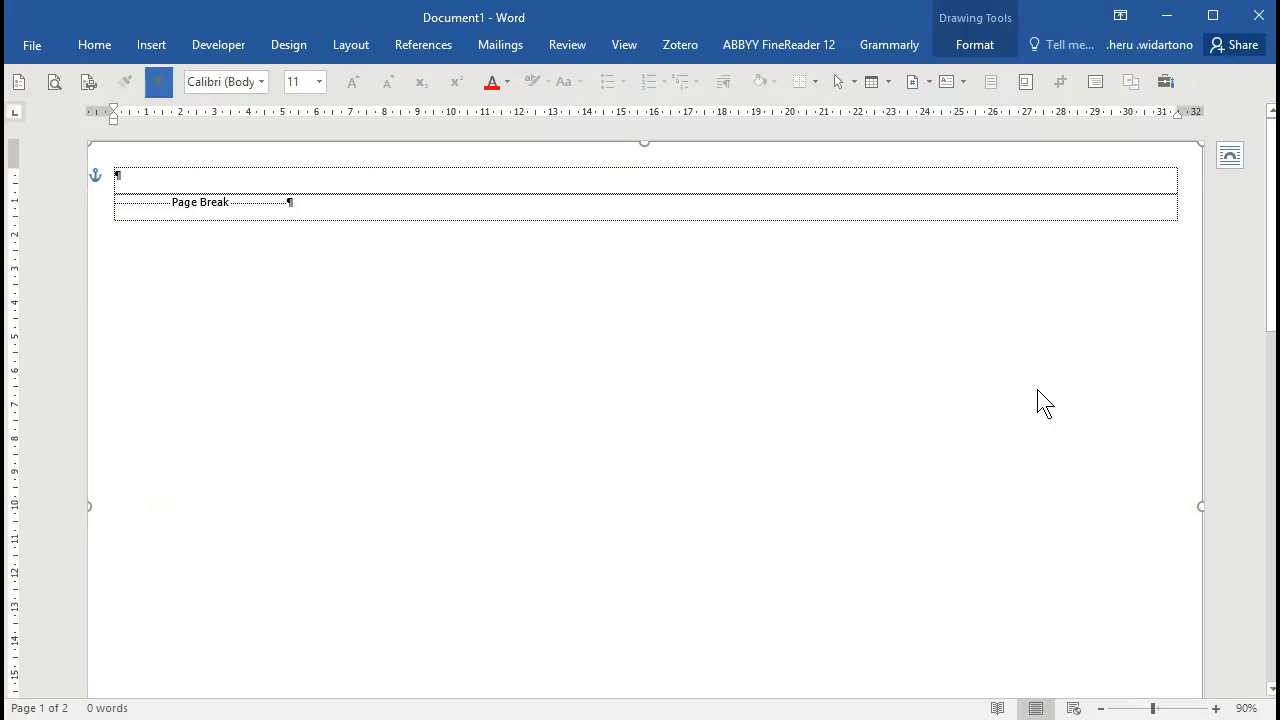
left_click_drag(1199, 511, 1205, 506)
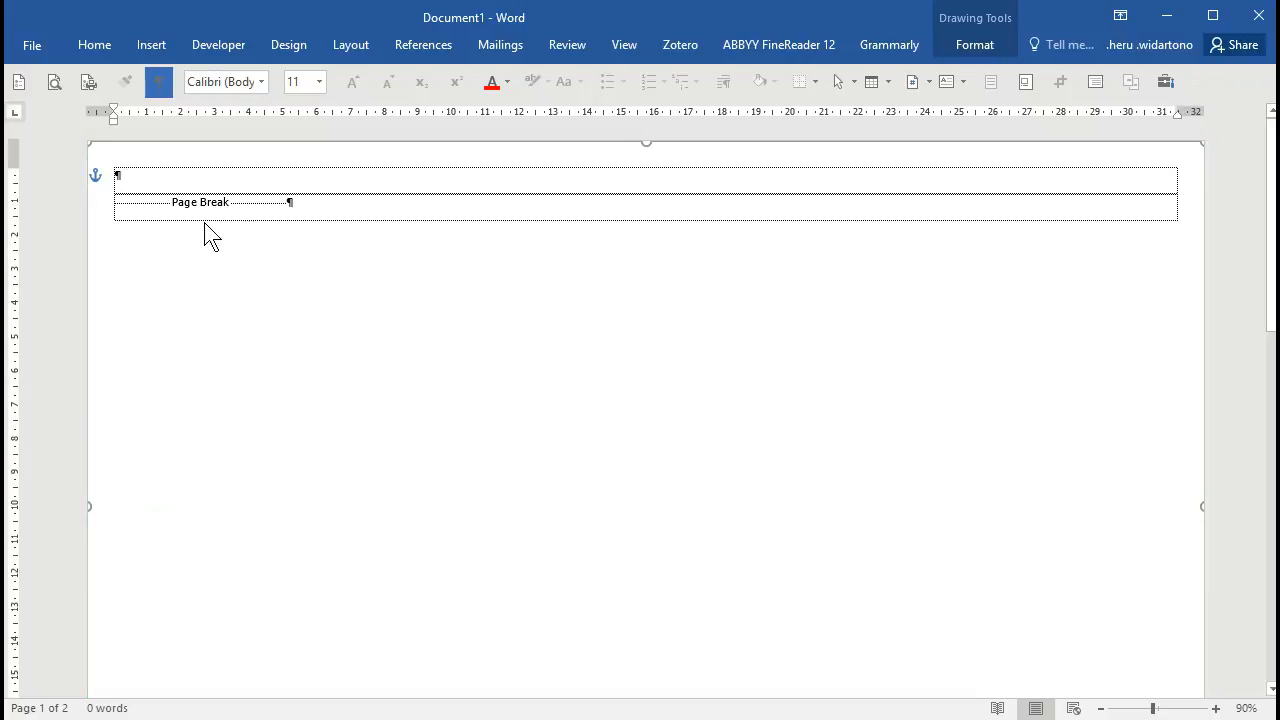
Draw a text box in the left part of the drawing canvas and extend it down to near the bottom of the page
left_click(960, 81)
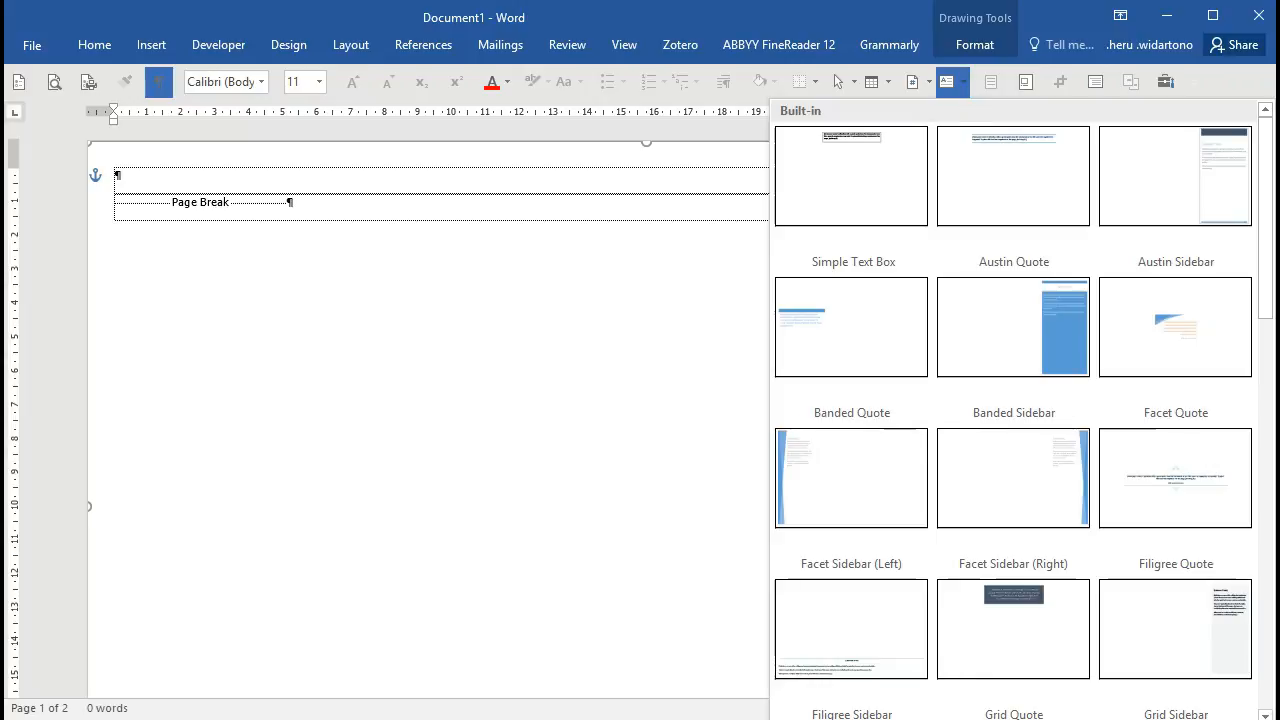
left_click(840, 718)
left_click_drag(110, 150, 431, 649)
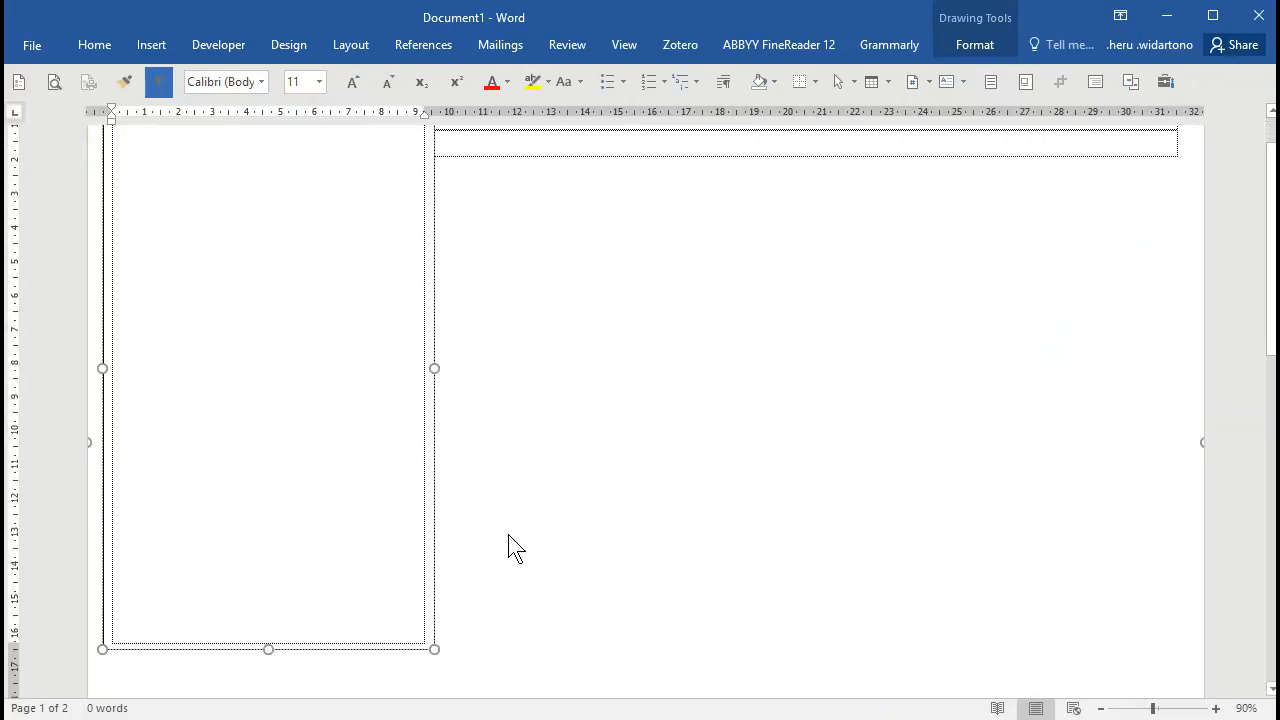
scroll(511, 543, "down", 4)
left_click_drag(266, 398, 281, 531)
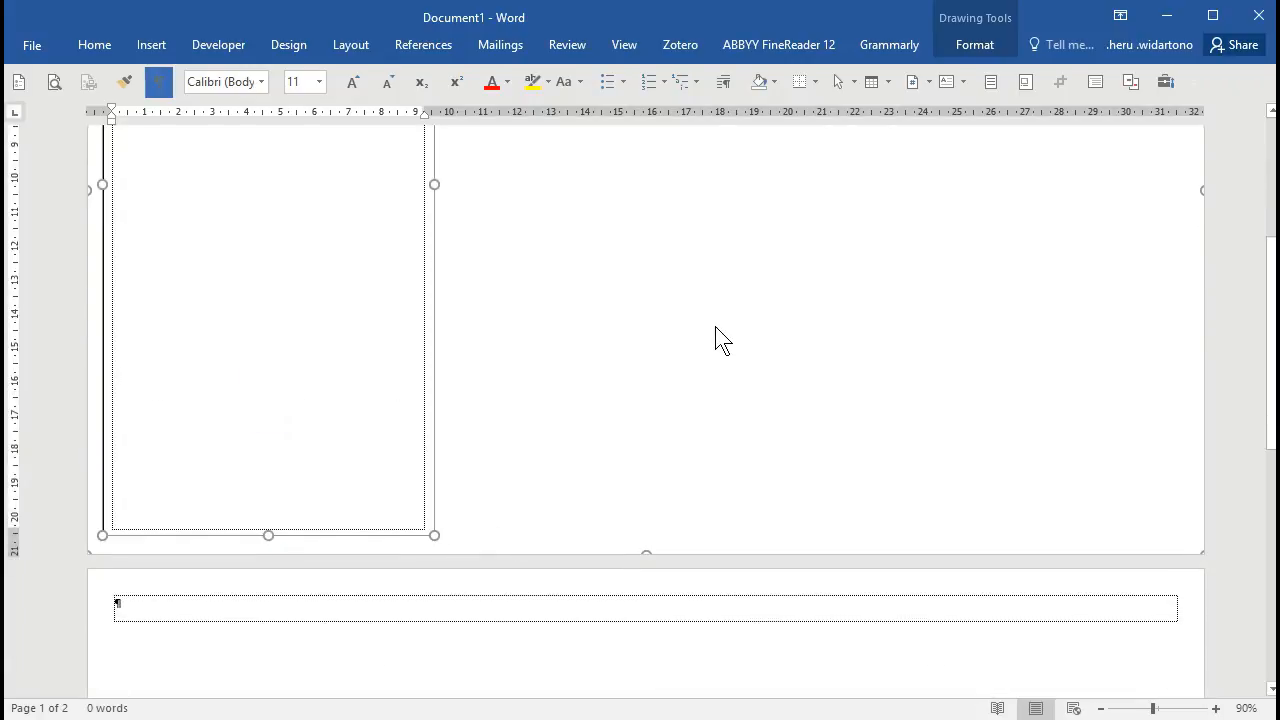
Widen the text box to about a third of the page width and nudge it slightly down
scroll(714, 340, "down", 3)
scroll(763, 226, "up", 2)
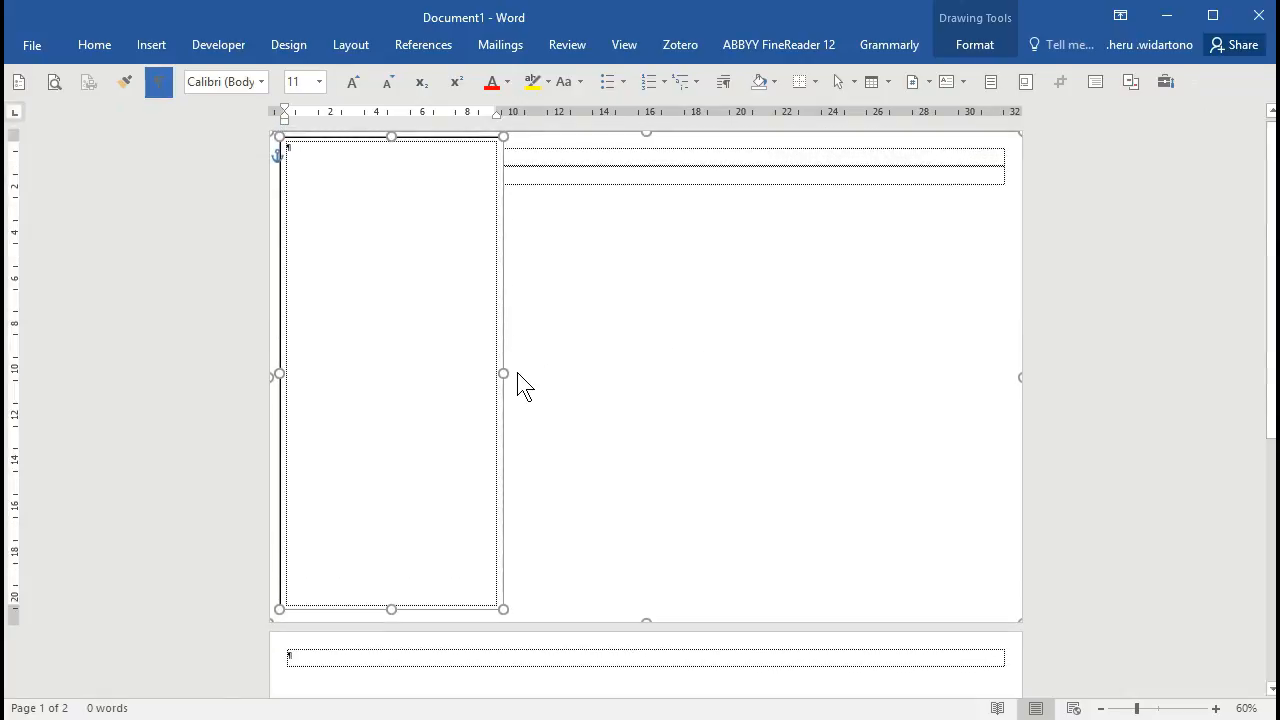
left_click_drag(503, 372, 526, 371)
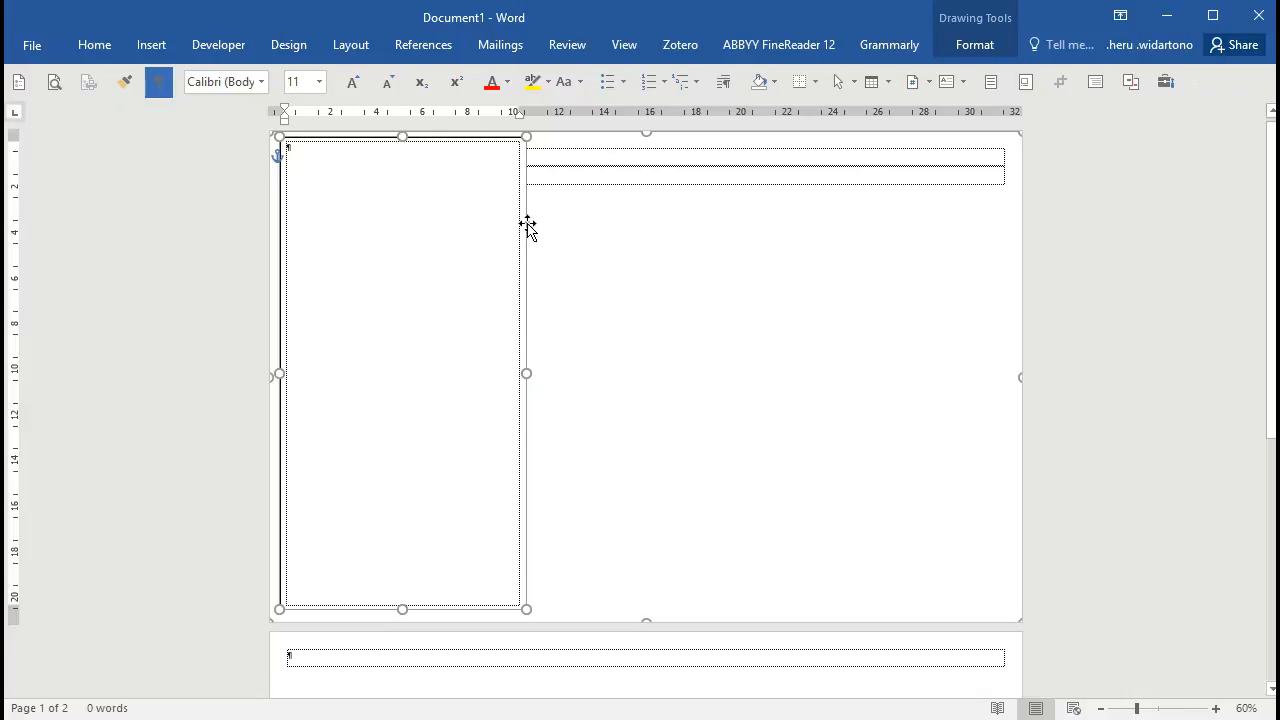
key("Down")
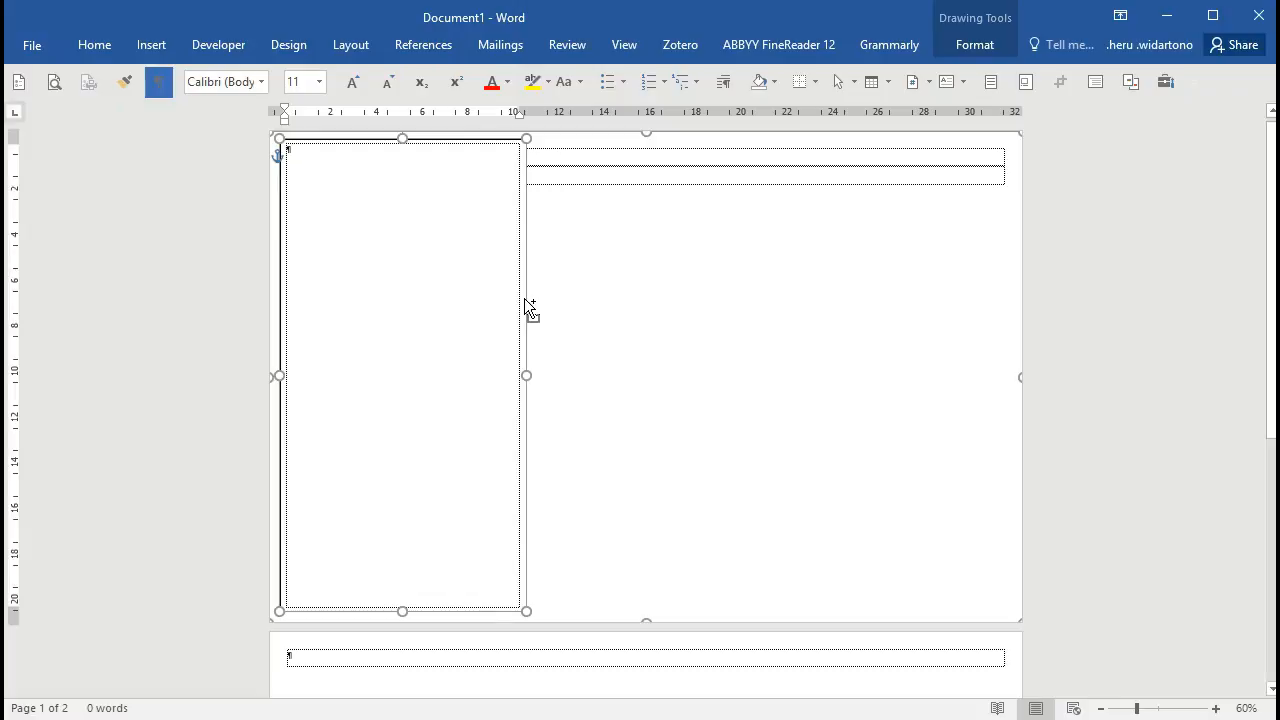
Copy the text box twice to the right, making three equal columns side by side on the canvas
left_click_drag(525, 299, 774, 292)
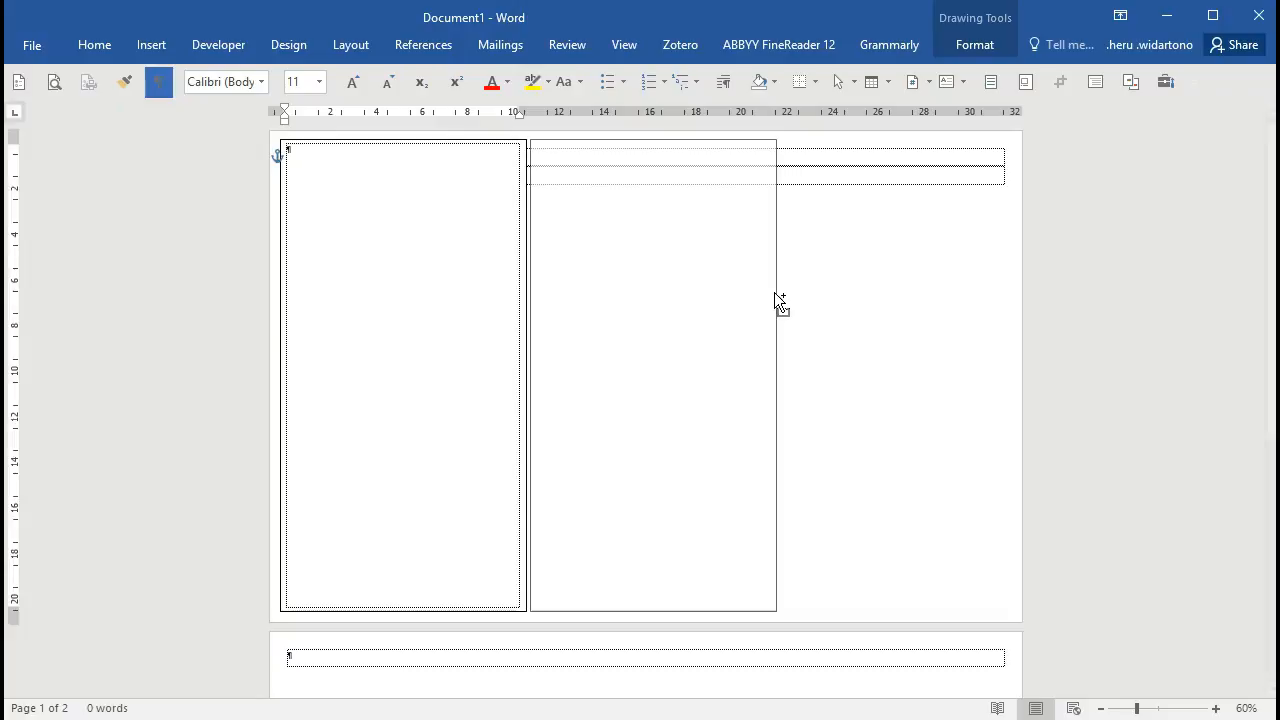
left_click(774, 292)
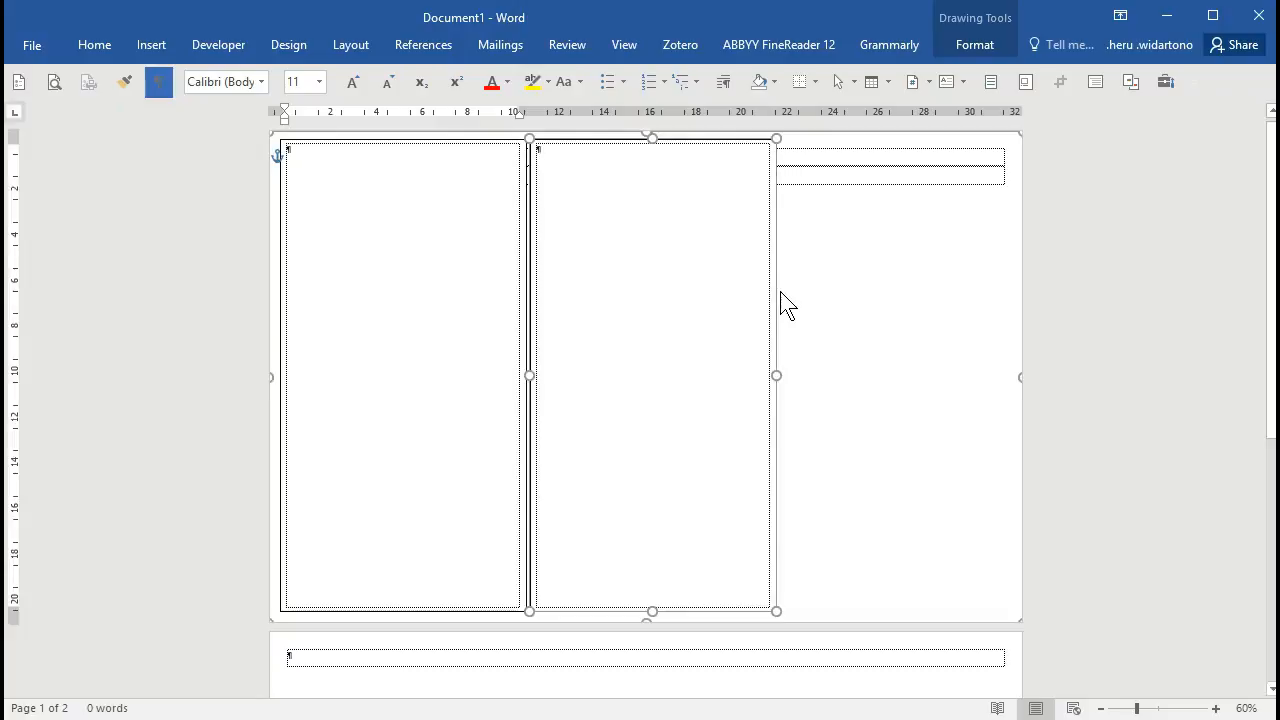
left_click_drag(777, 286, 1030, 278)
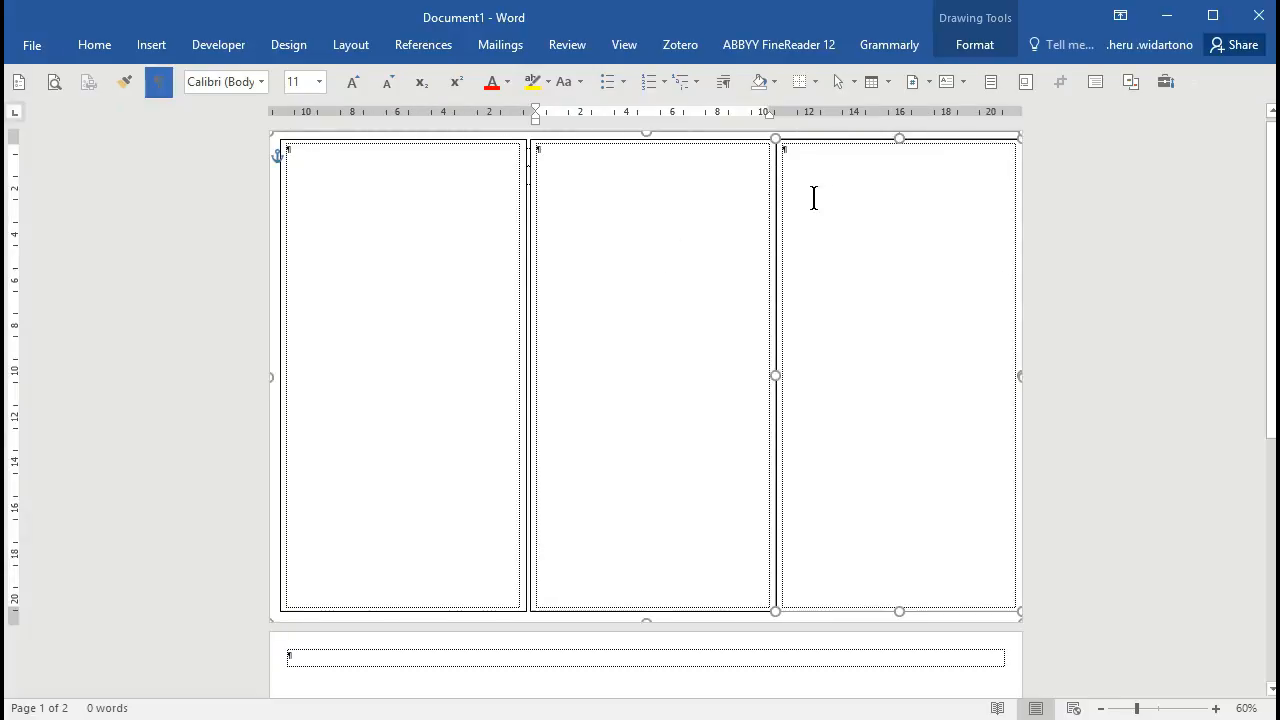
Shift the middle and left text boxes slightly towards the page's left edge
left_click(605, 201)
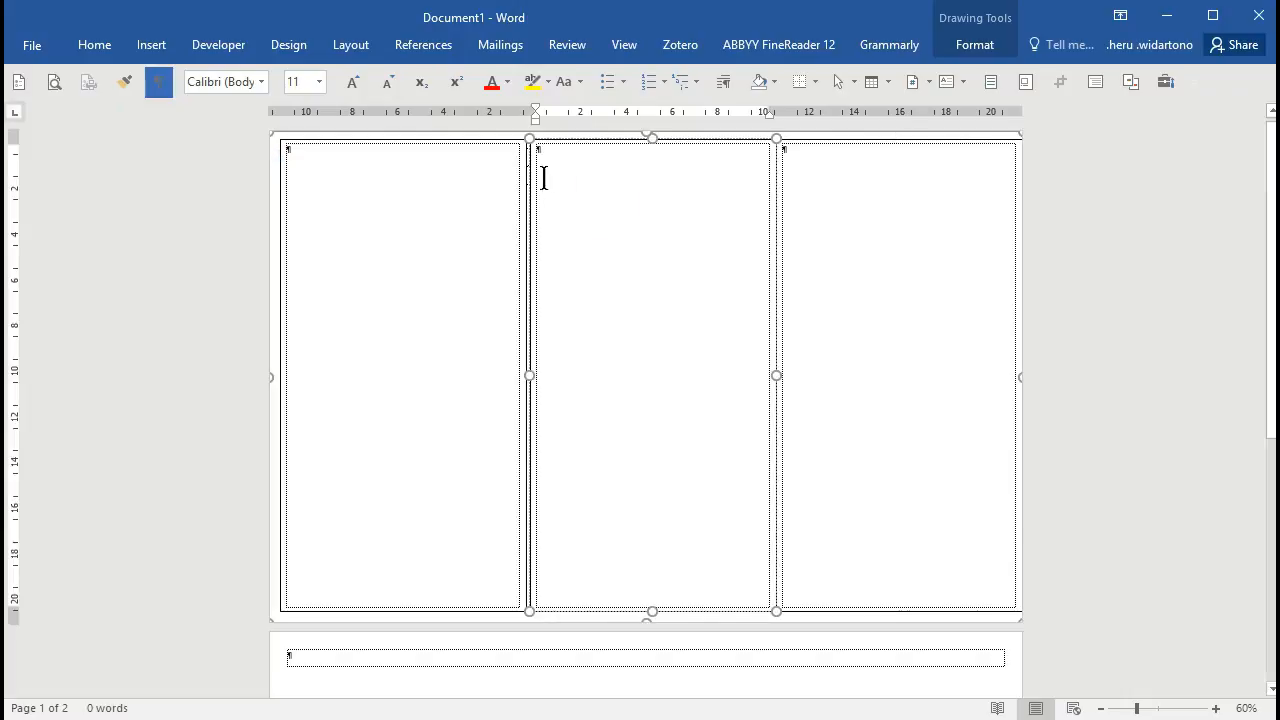
left_click_drag(533, 176, 526, 175)
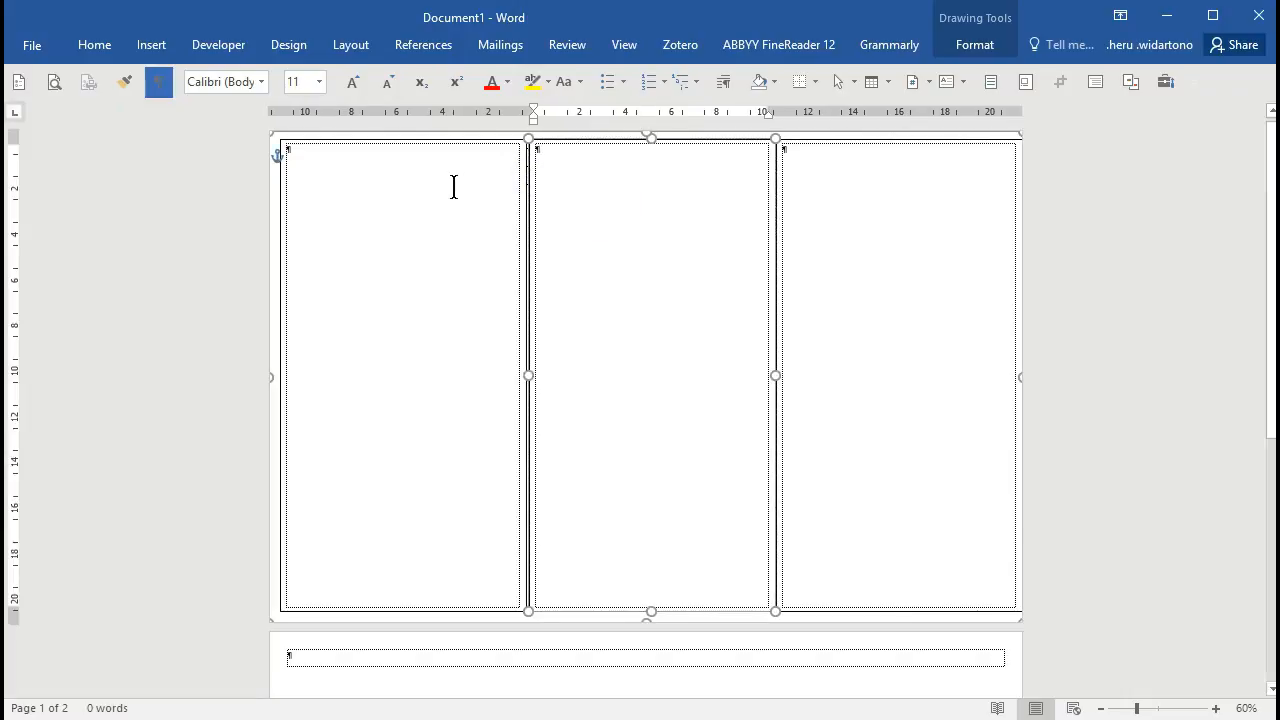
left_click(360, 191)
left_click(280, 189)
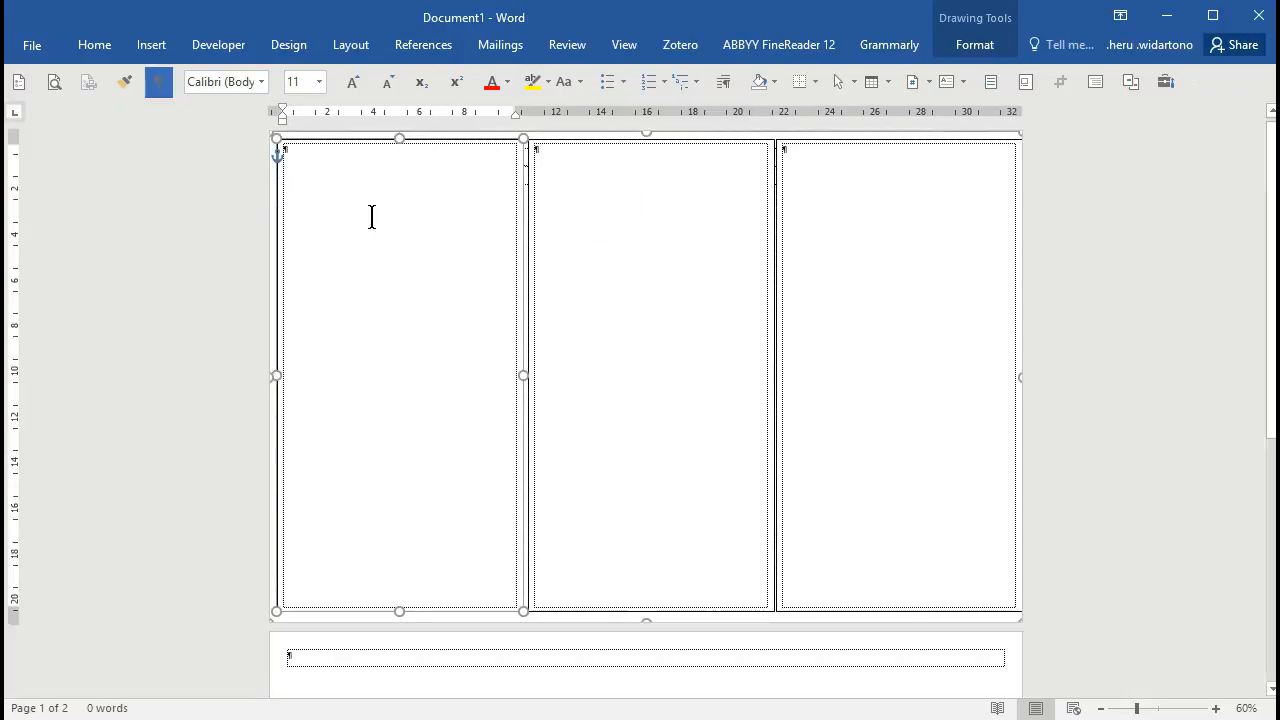
left_click(587, 213)
left_click(523, 203)
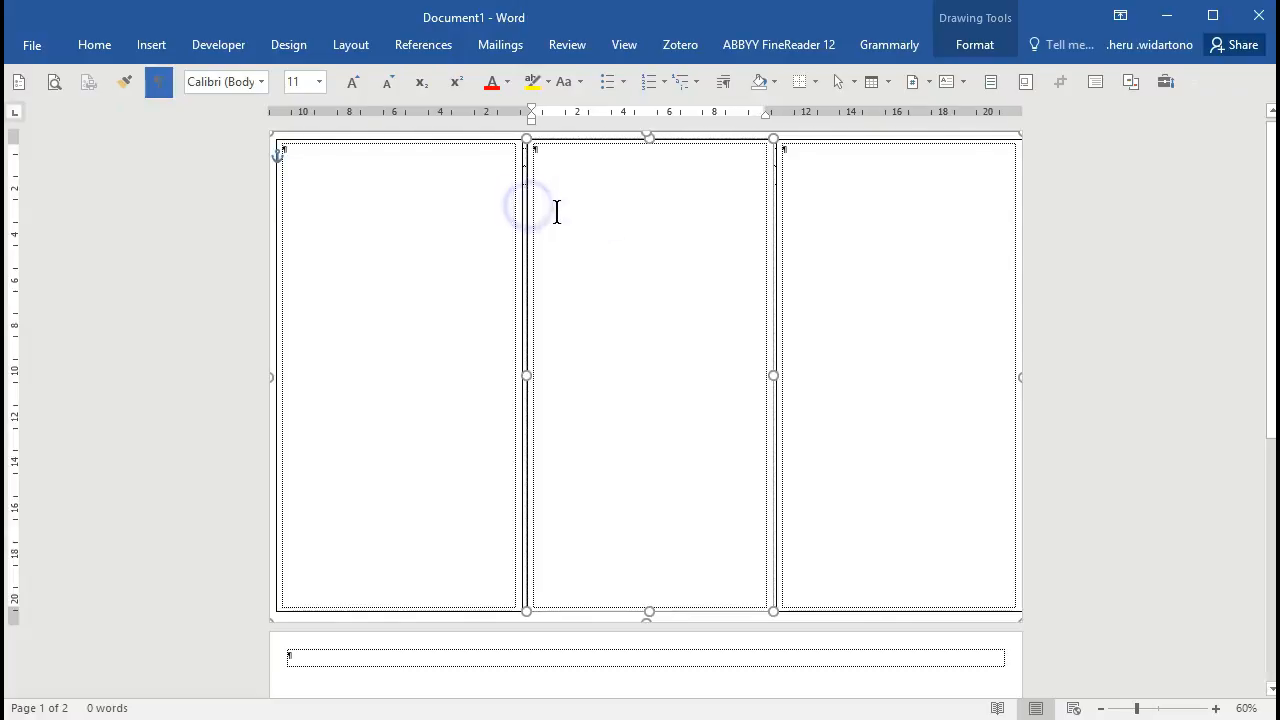
Shift the right text box fully onto the page and even out the spacing of the left and middle boxes
left_click(864, 214)
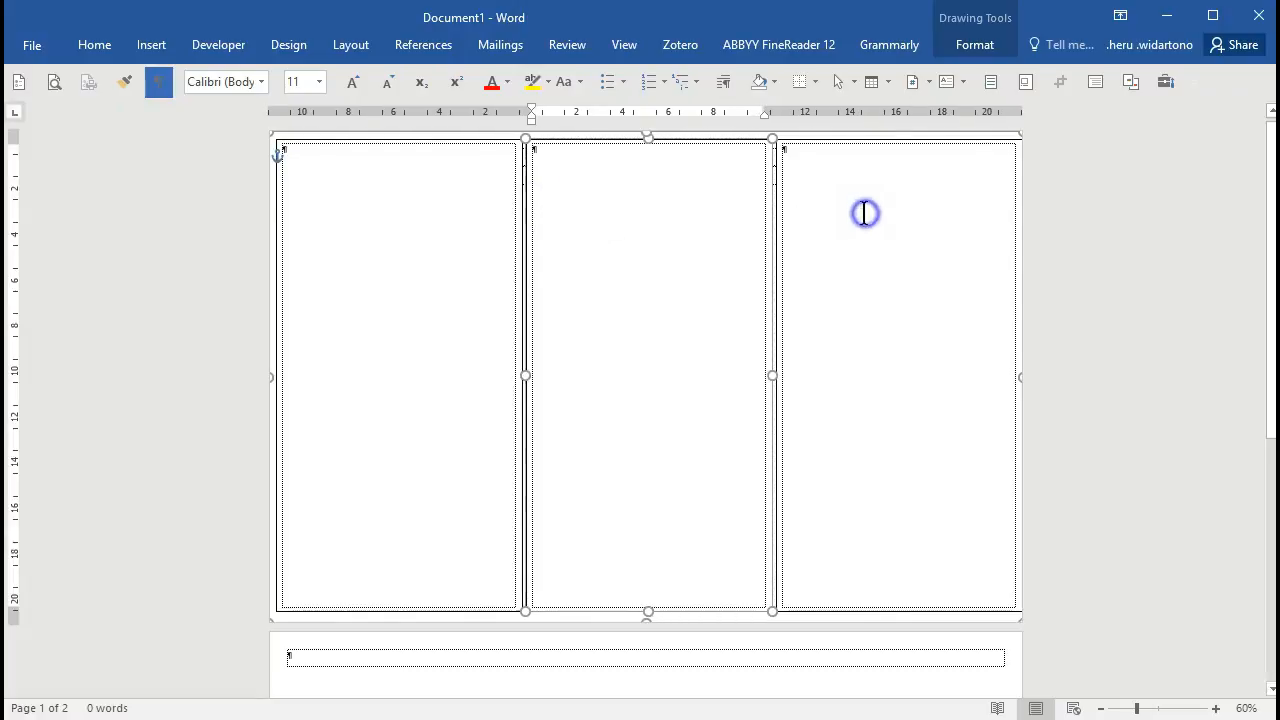
left_click(775, 209)
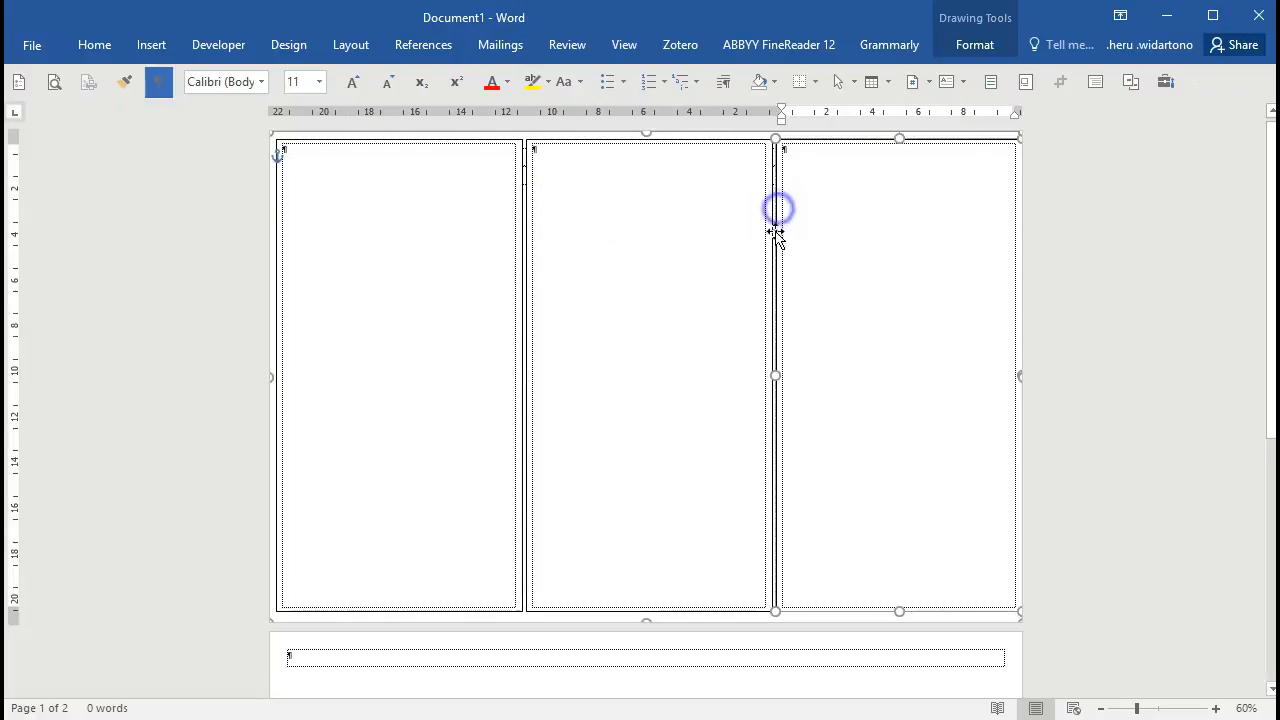
left_click(377, 269)
left_click(274, 249)
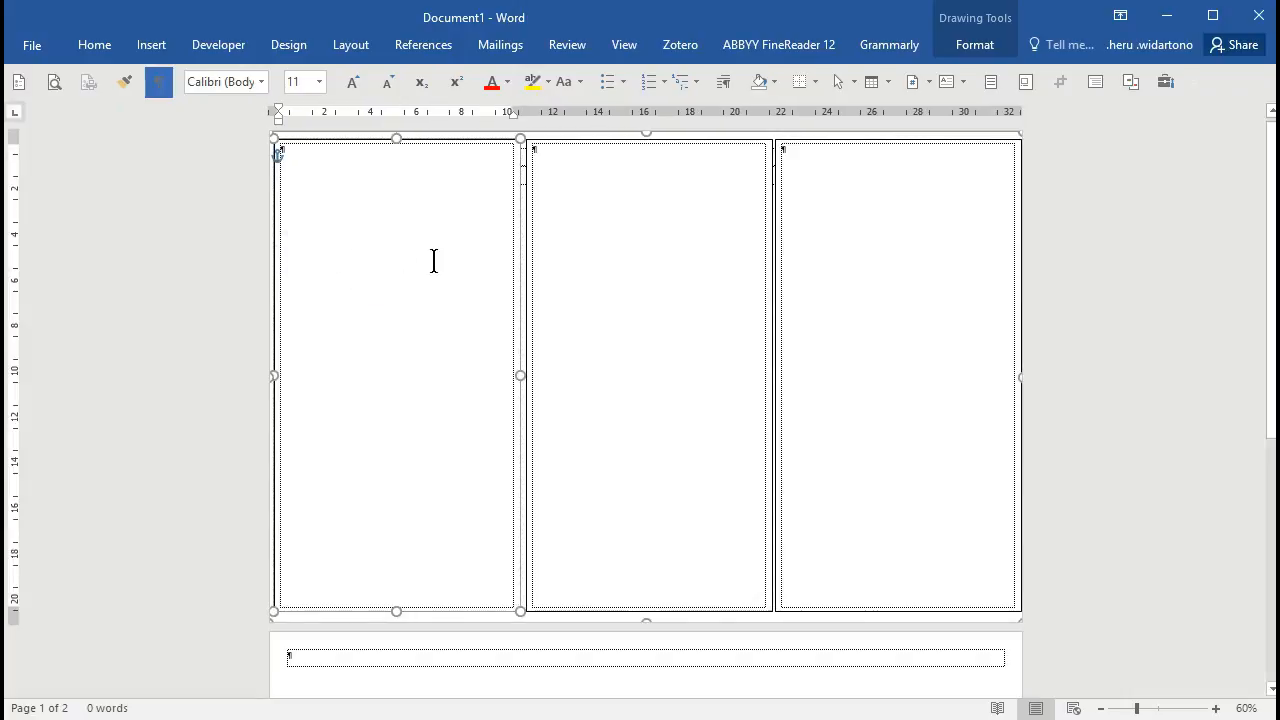
left_click(594, 251)
left_click(525, 238)
left_click(827, 251)
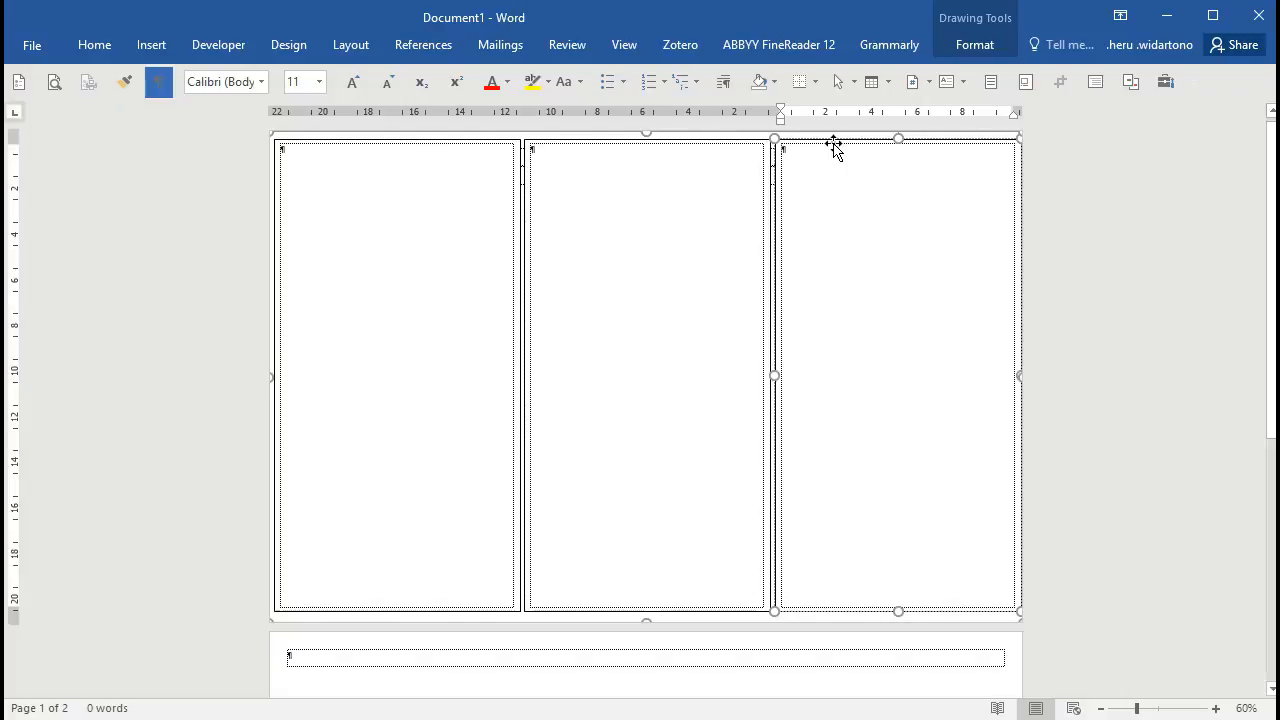
Format the right text box with no fill and no line
left_click(683, 150)
right_click(809, 143)
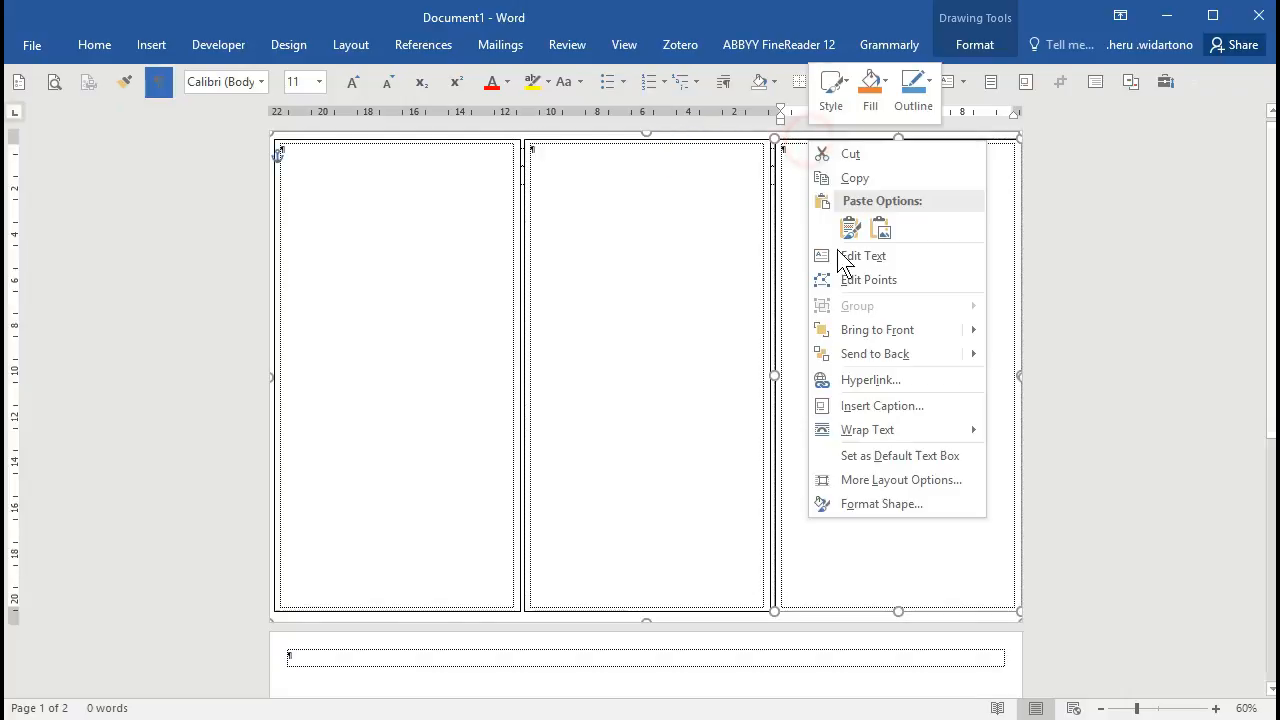
left_click(872, 505)
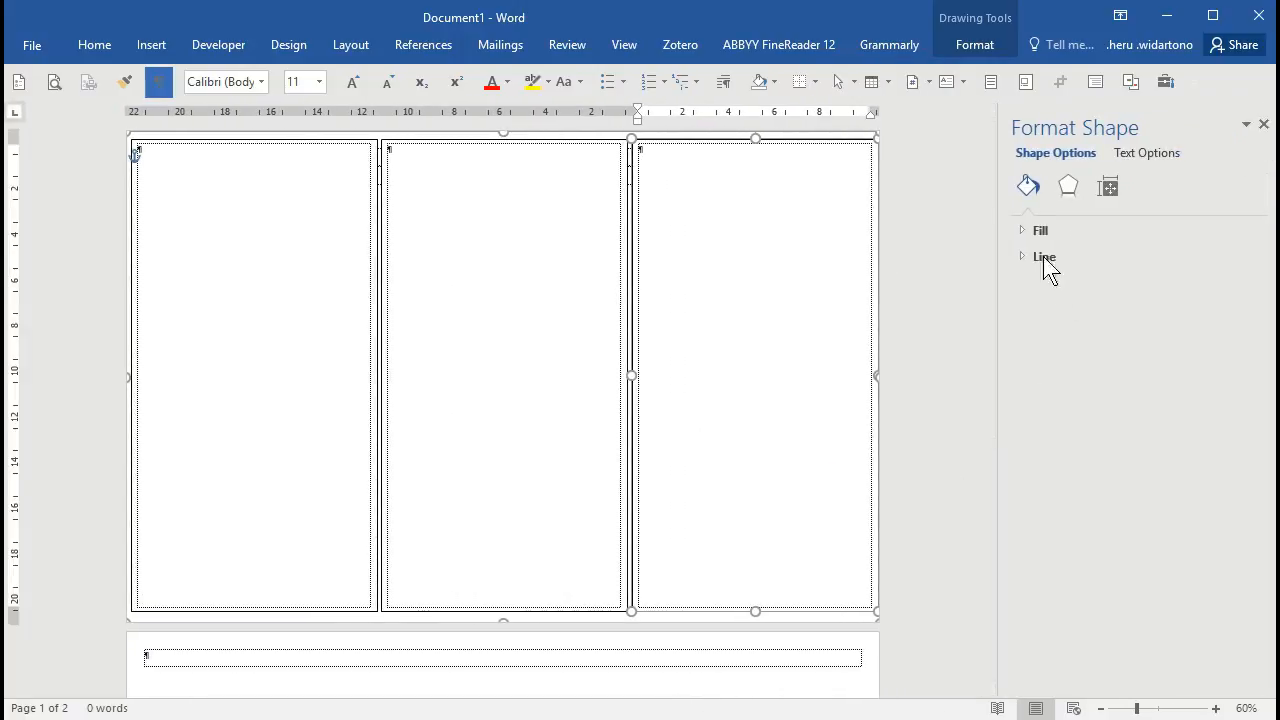
left_click(1030, 230)
left_click(1063, 260)
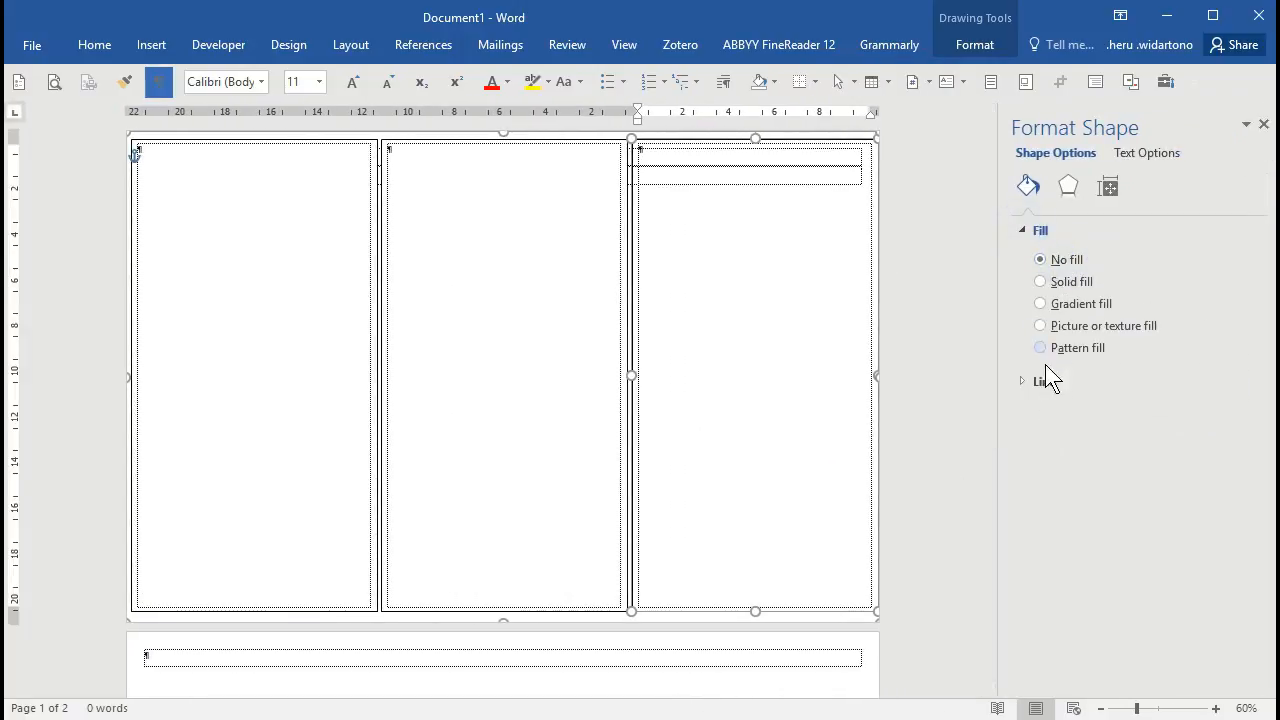
left_click(1020, 384)
left_click(1063, 414)
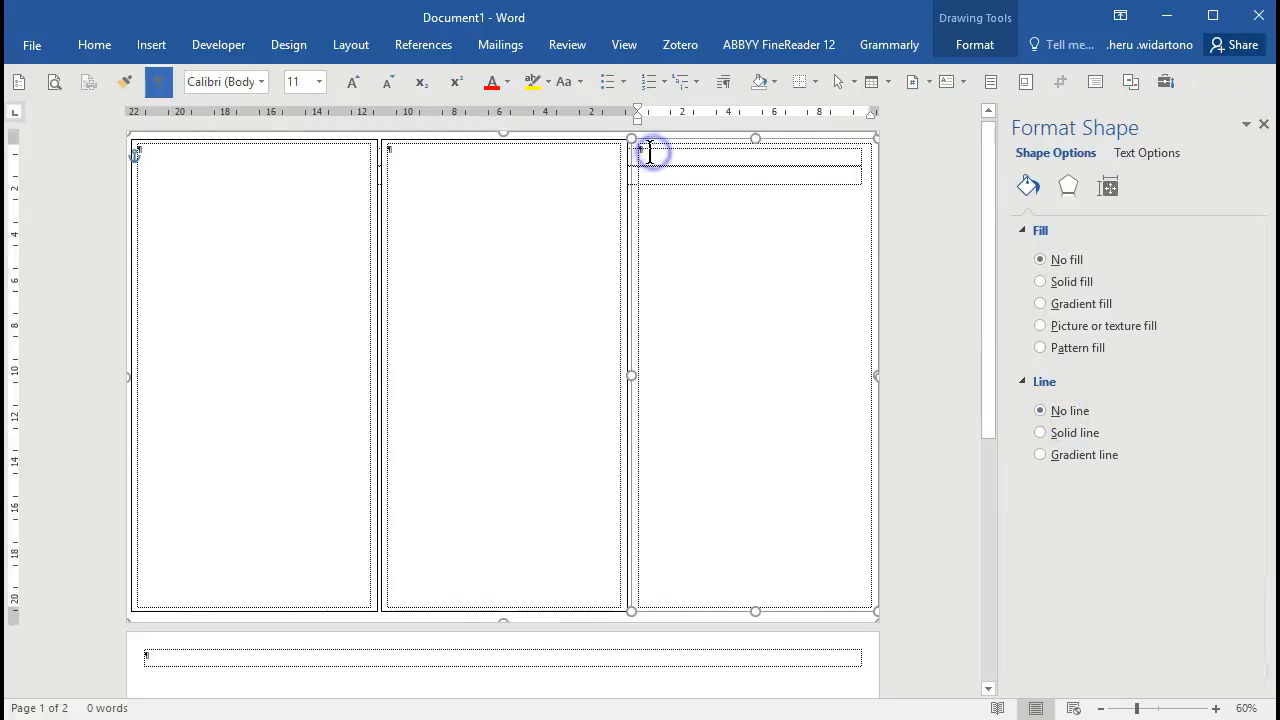
Format the middle text box with no fill and no line
left_click(428, 166)
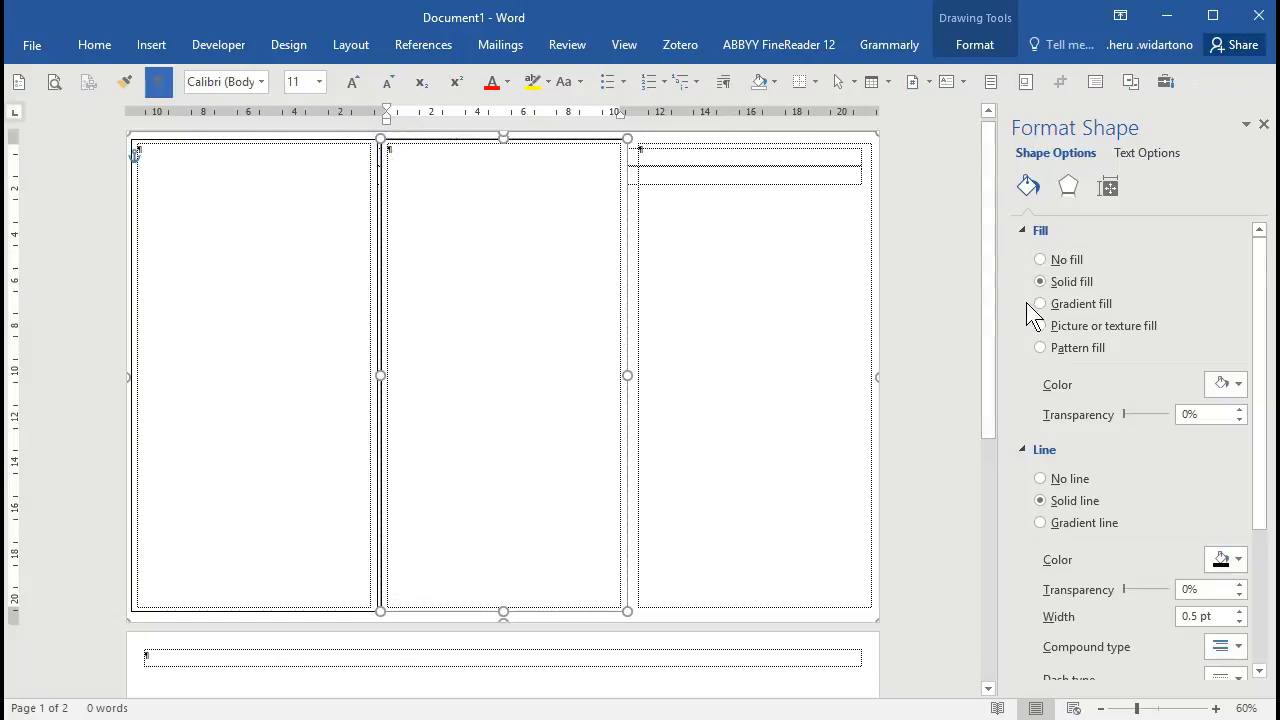
left_click(1040, 260)
left_click(1040, 410)
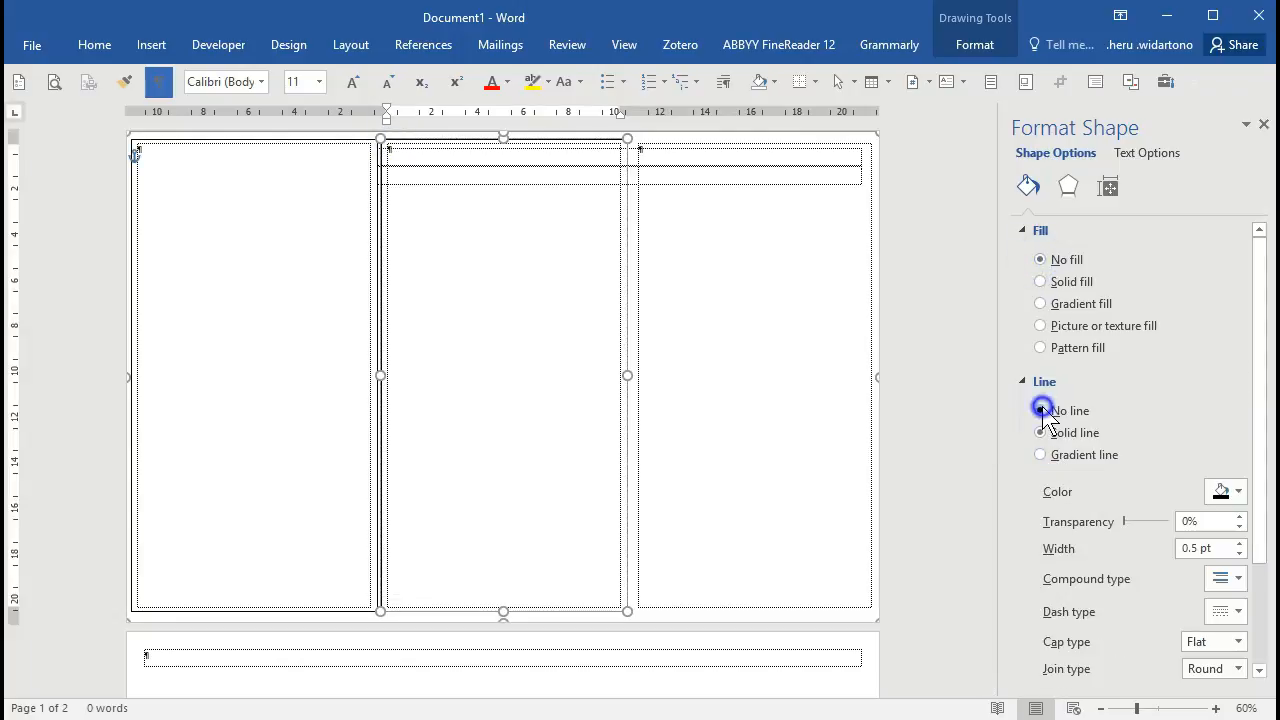
Format the left text box with no fill and no line, and place the text cursor inside it
left_click(374, 223)
left_click(1040, 259)
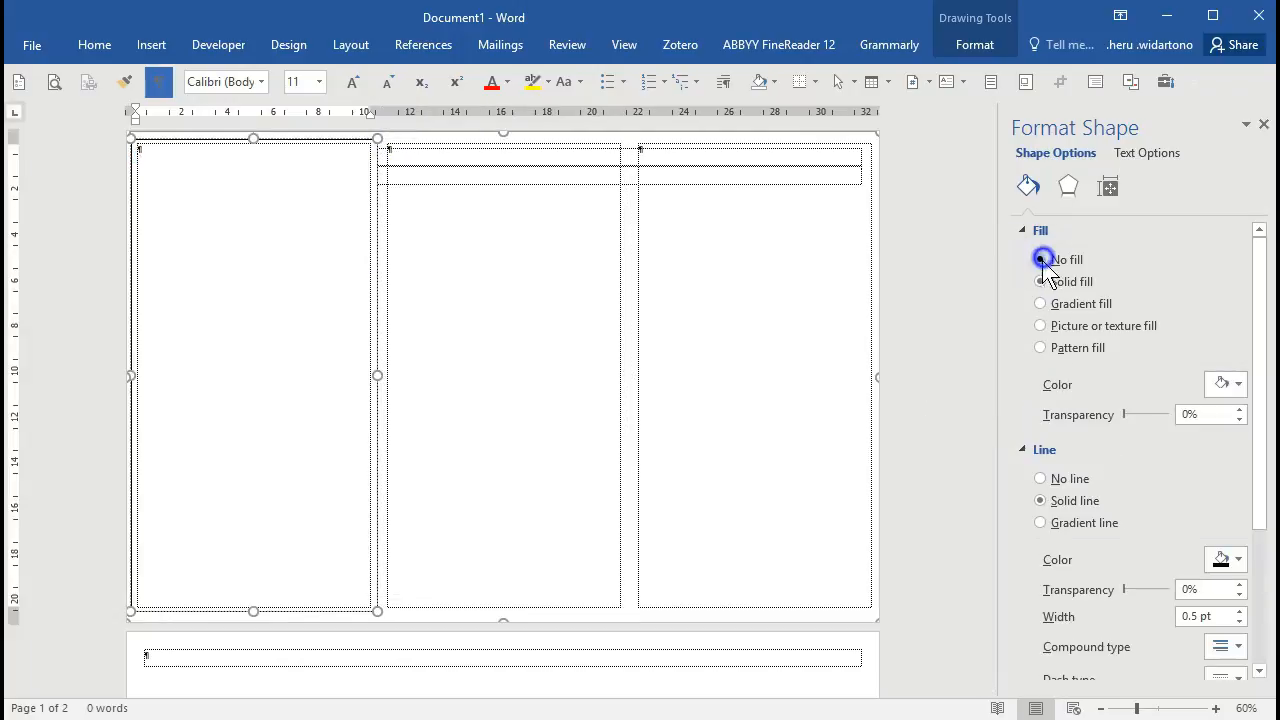
left_click(1040, 410)
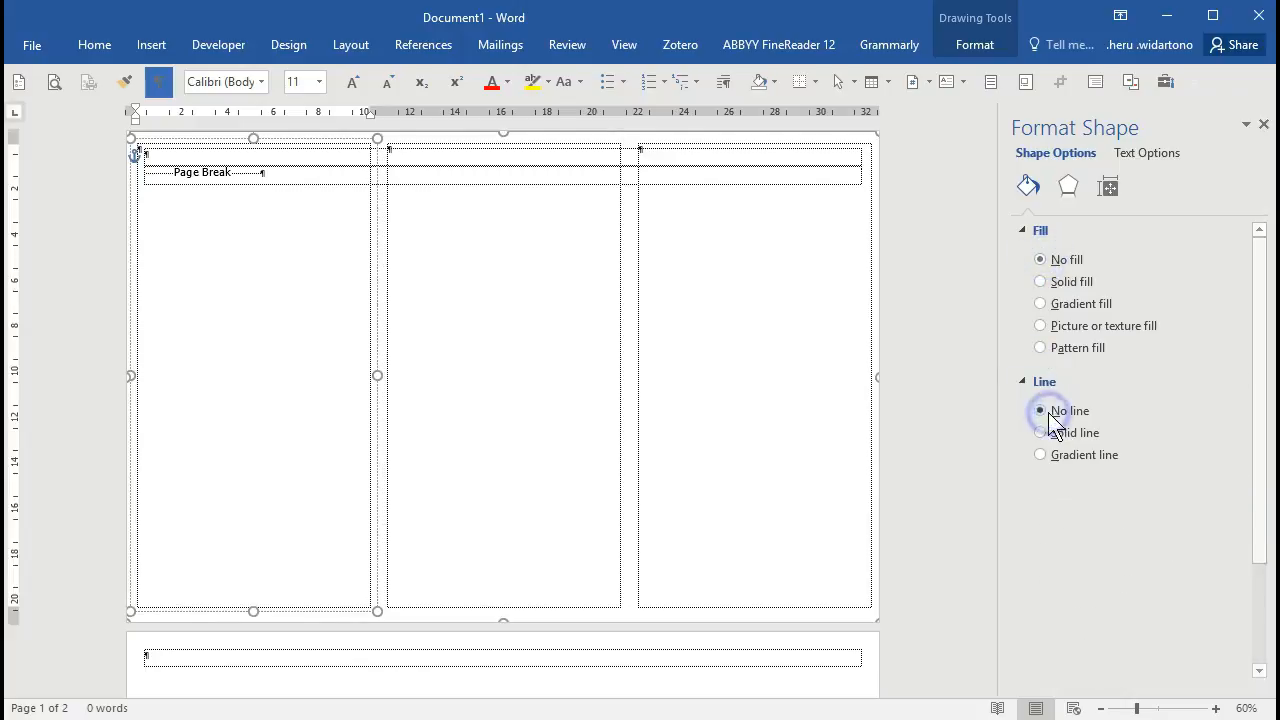
left_click(155, 158)
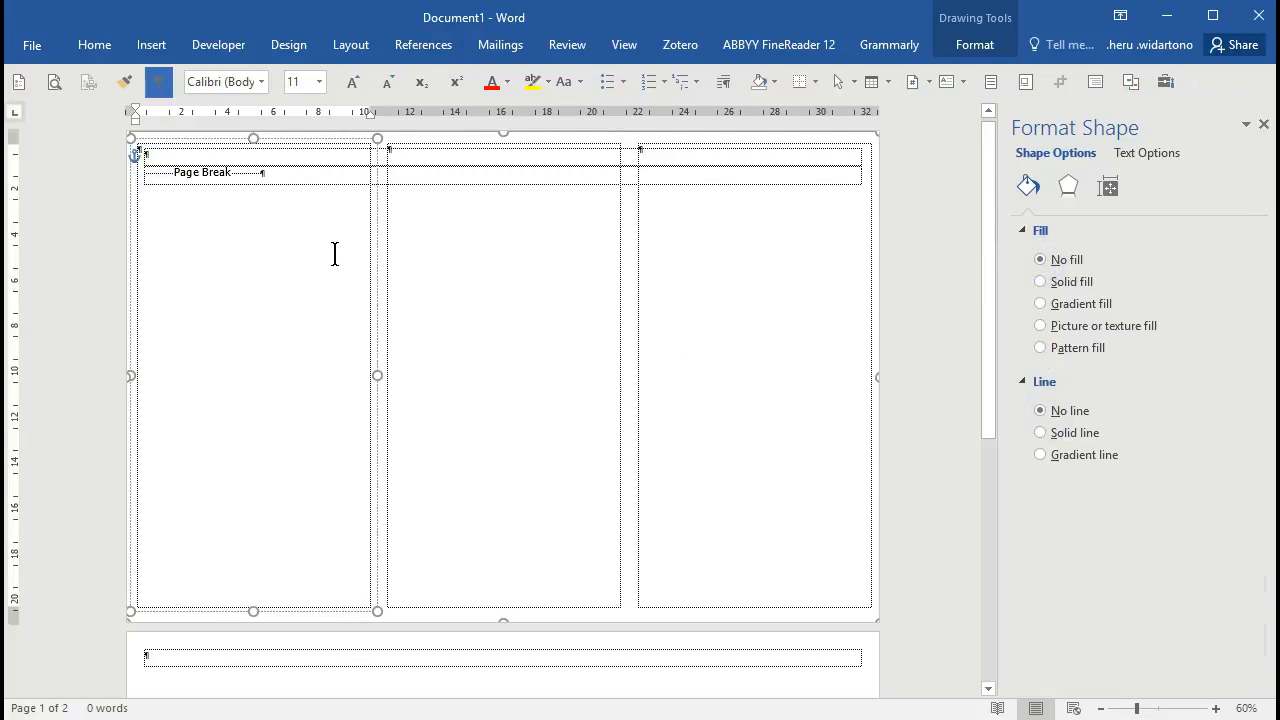
Switch to Leaflet Buku 2 Sekolah Lapang SOLID (ok).doc and copy its first column, from the title through section 2, including the photo
key("alt+Tab")
left_click(260, 192)
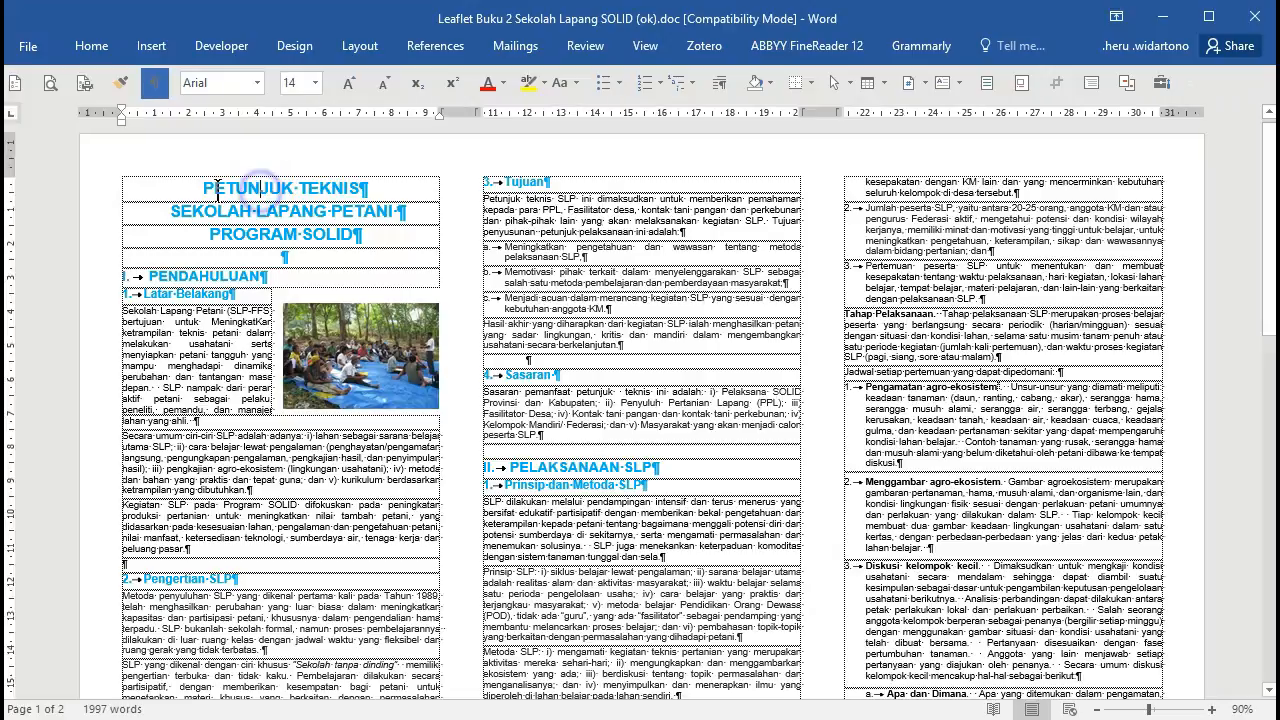
left_click_drag(217, 190, 340, 488)
scroll(344, 465, "down", 3)
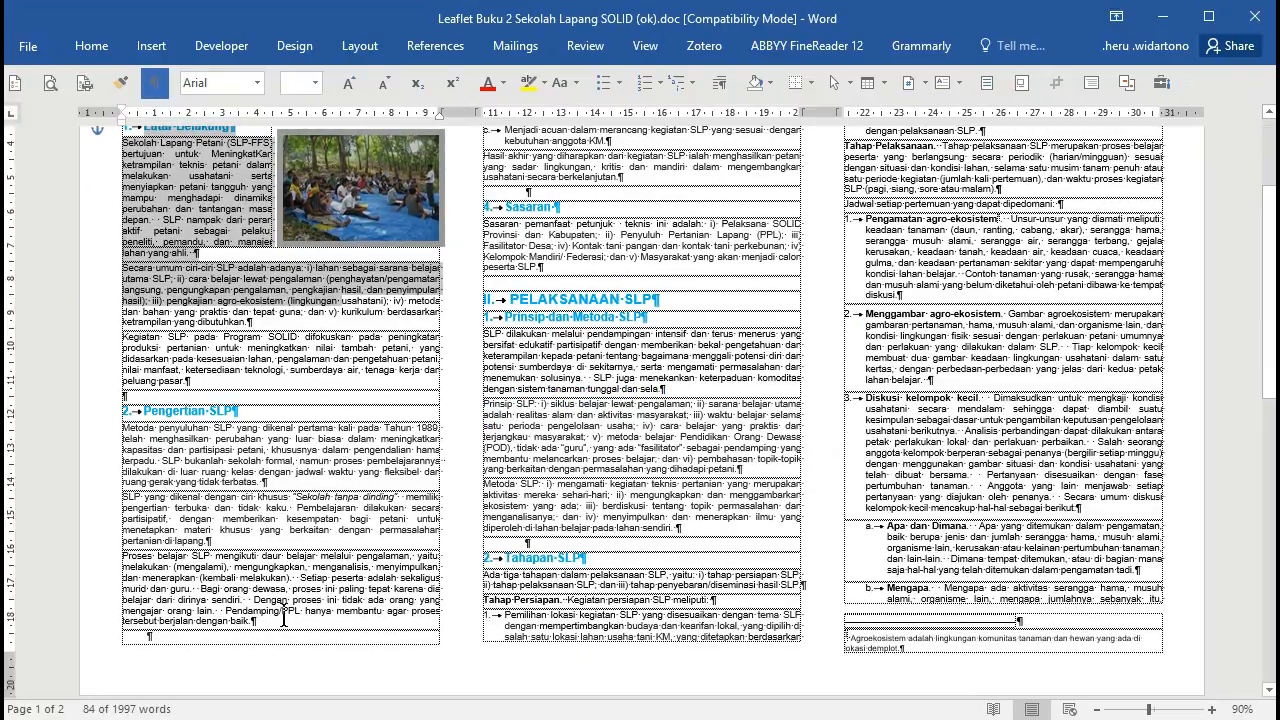
left_click_drag(284, 618, 286, 622)
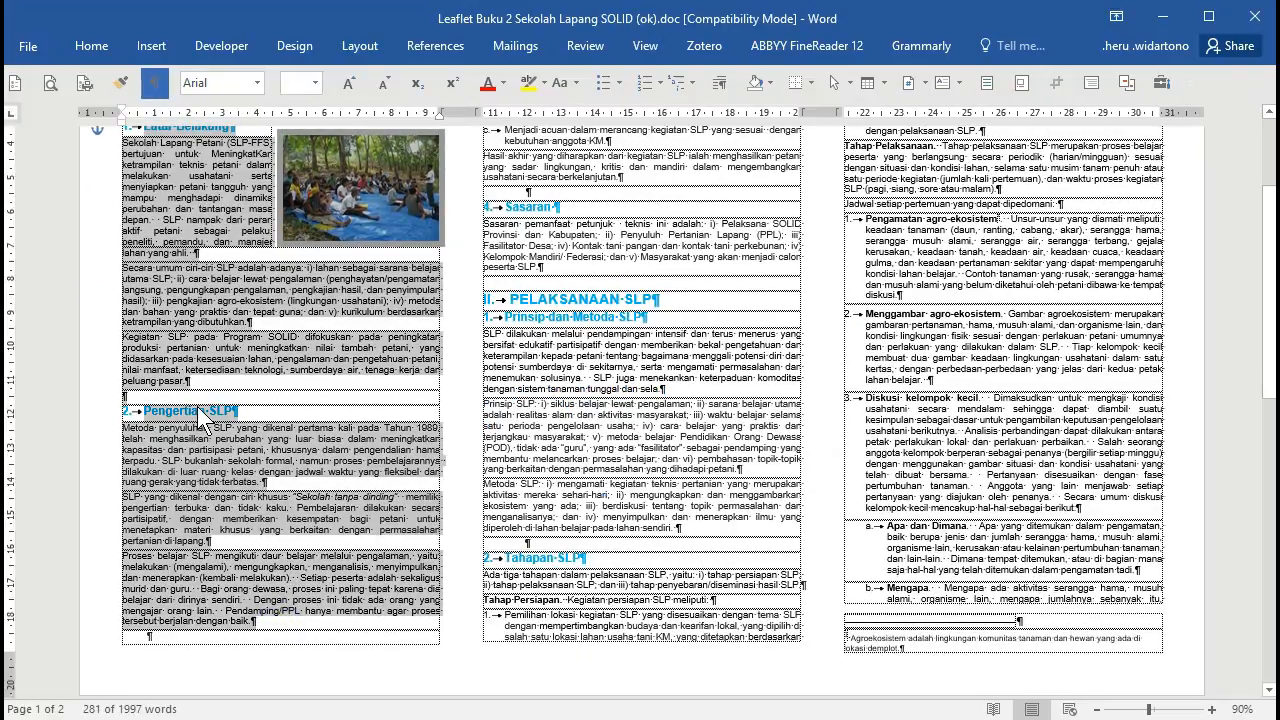
Switch back to Document1 and try to paste the copied column with its photo into the left text box
key("alt+Tab")
left_click(150, 152)
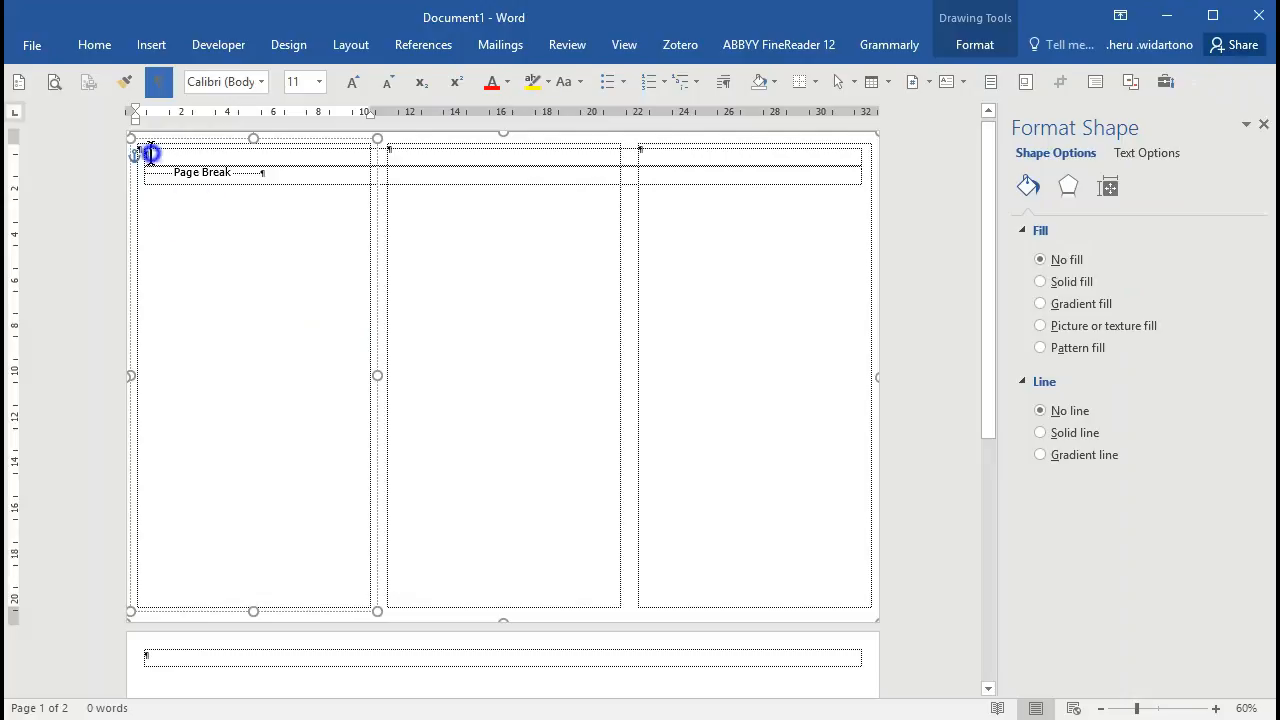
key("ctrl+v")
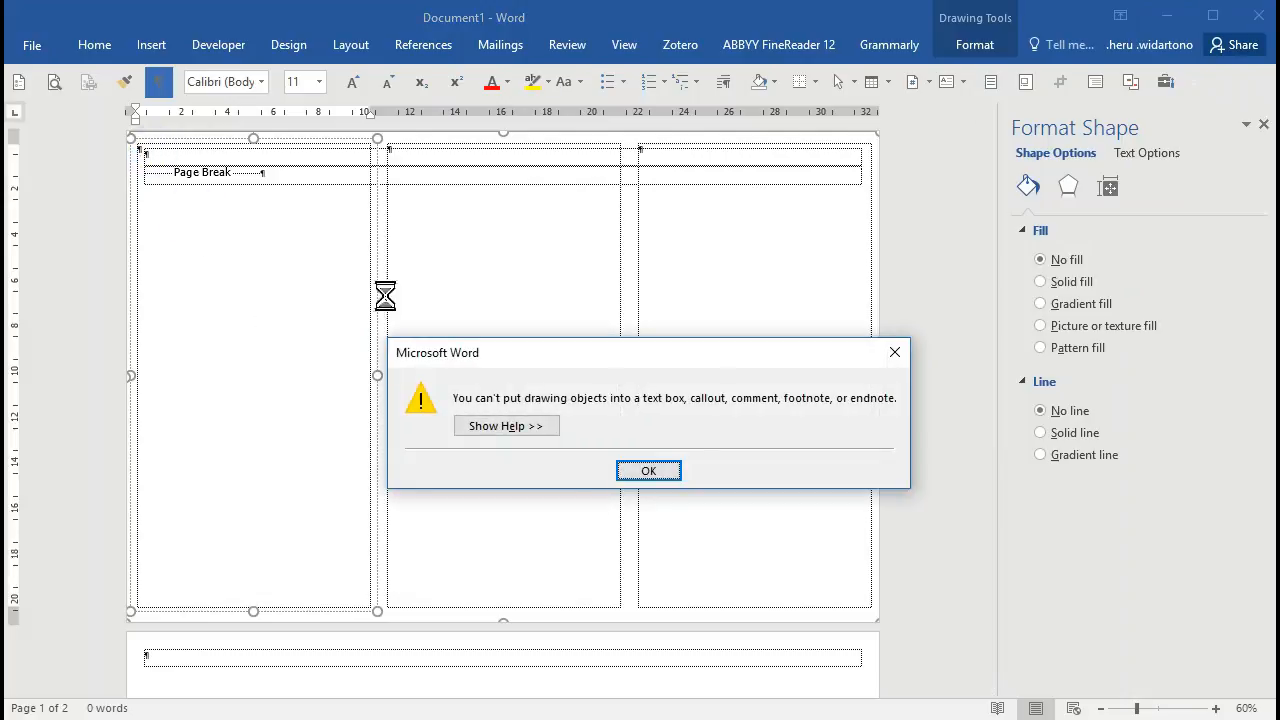
left_click_drag(552, 360, 405, 302)
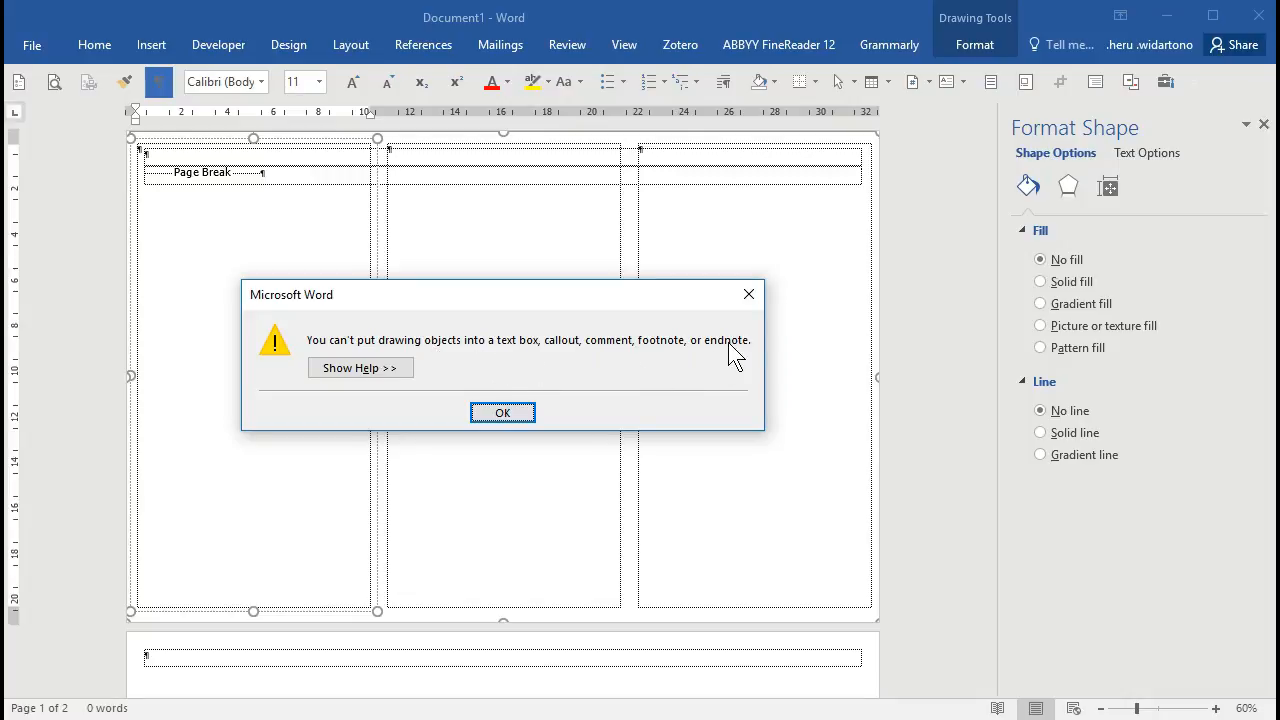
left_click(503, 413)
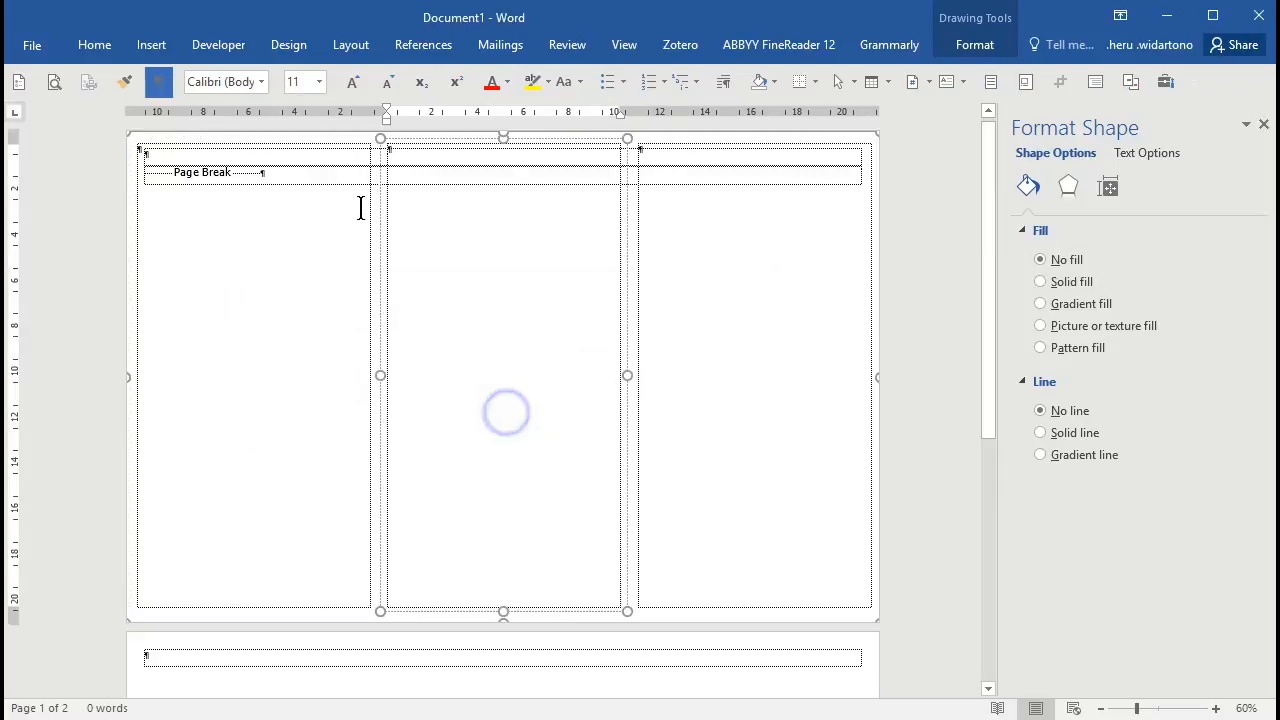
Switch to the source leaflet and copy the first column again, from the PETUNJUK TEKNIS title to the end of section 2
key("alt+Tab")
scroll(344, 263, "up", 2)
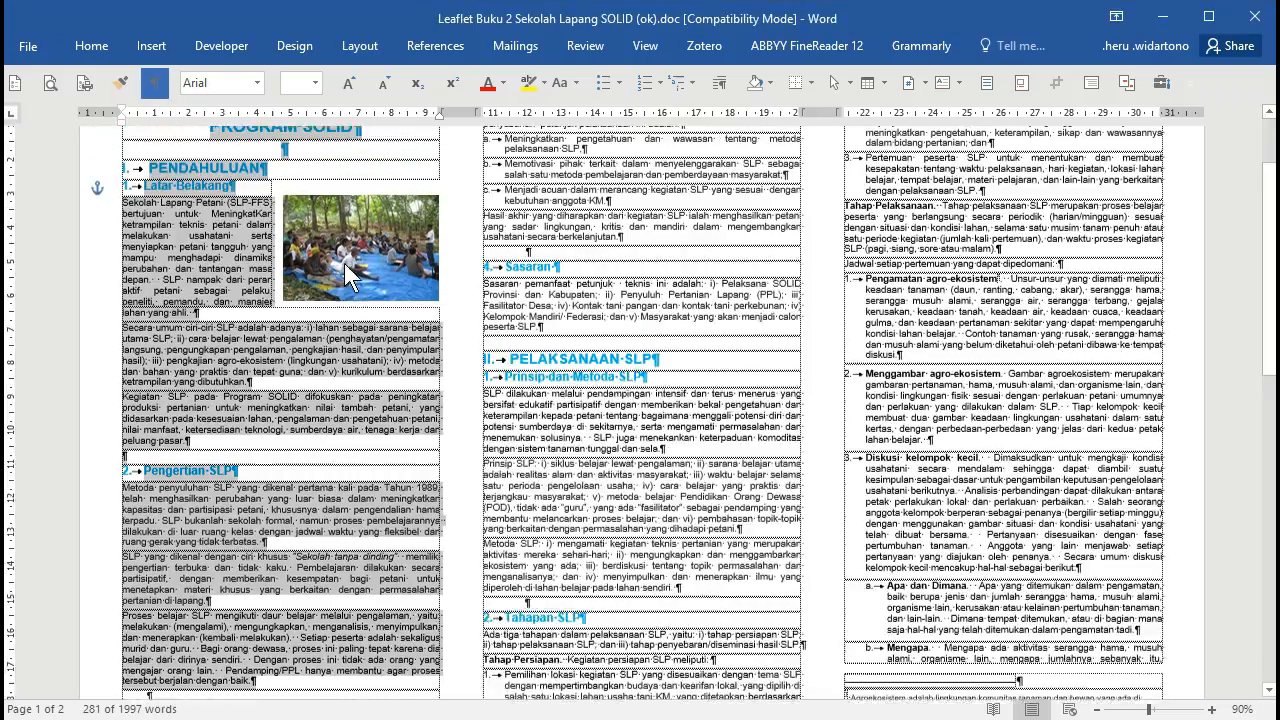
left_click(355, 262)
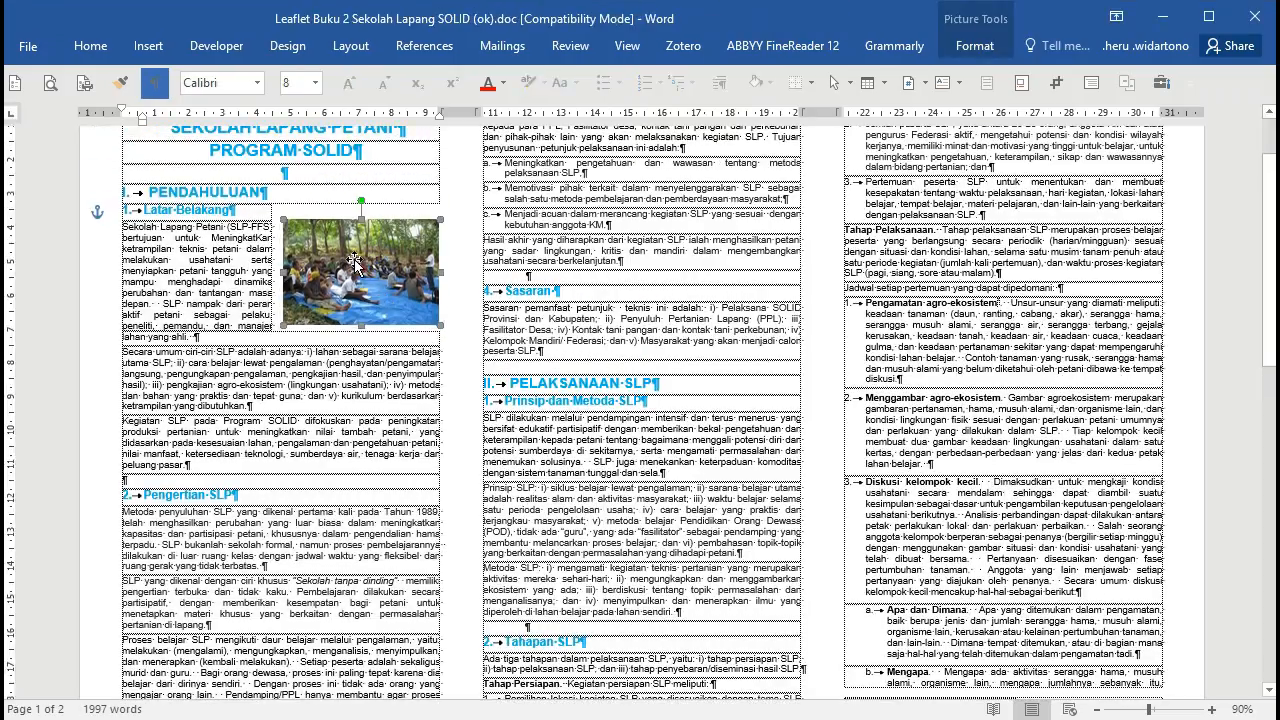
scroll(221, 226, "up", 2)
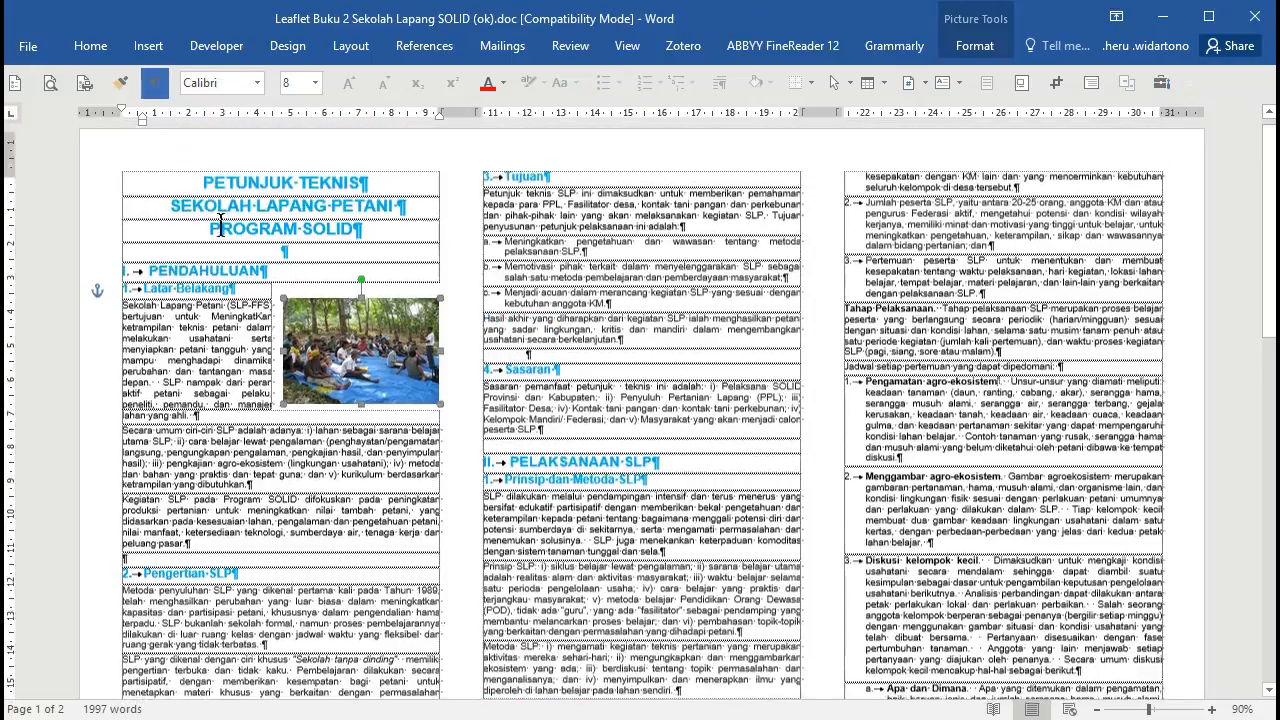
left_click(221, 226)
scroll(265, 420, "down", 9)
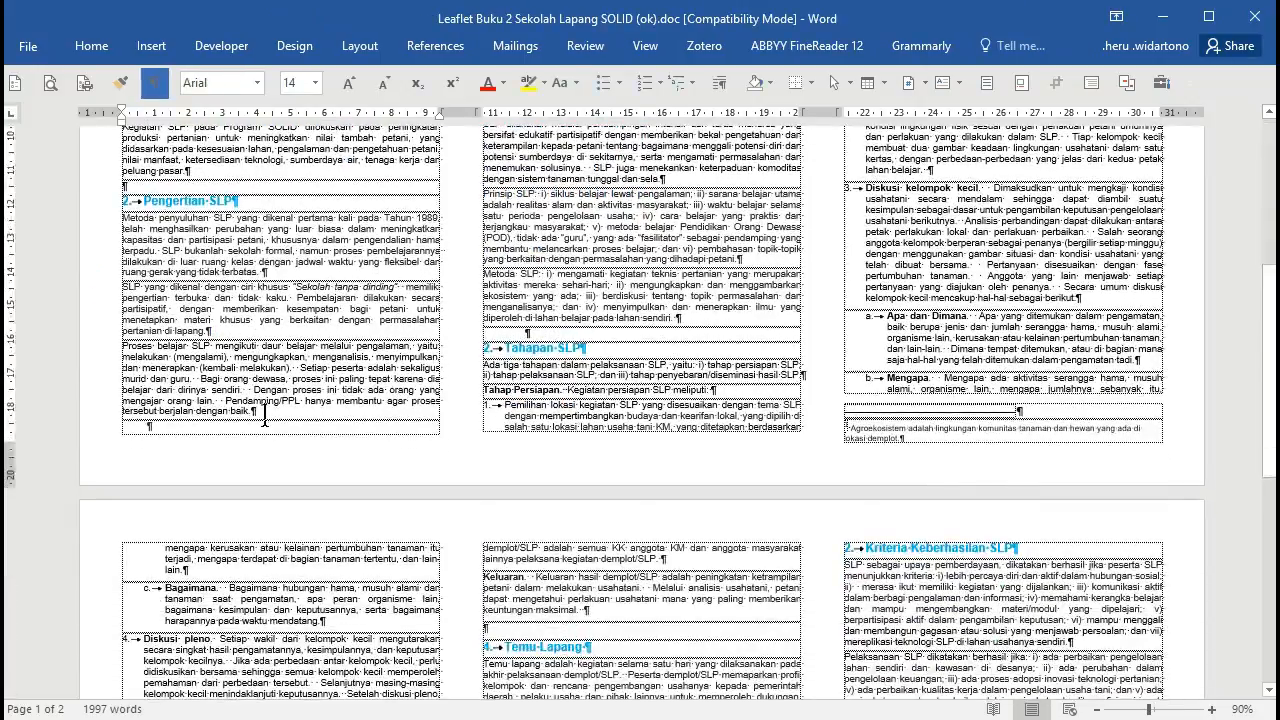
left_click_drag(265, 420, 304, 287)
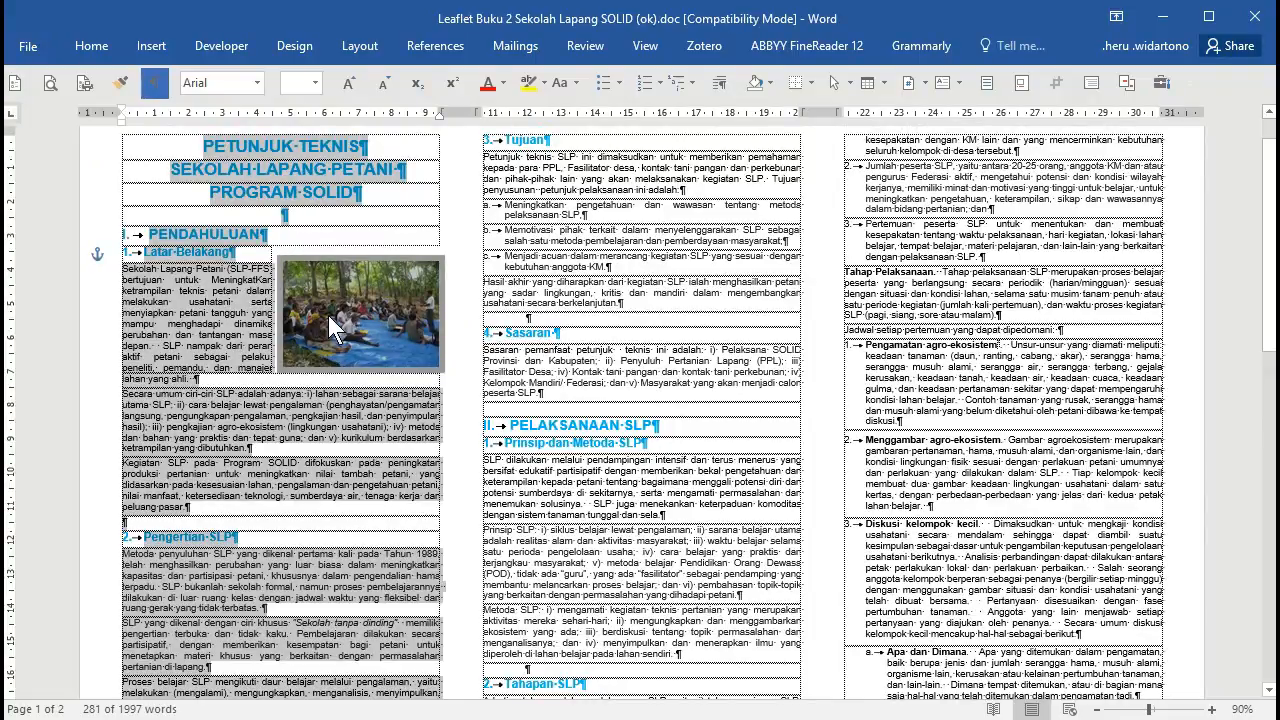
left_click(343, 297)
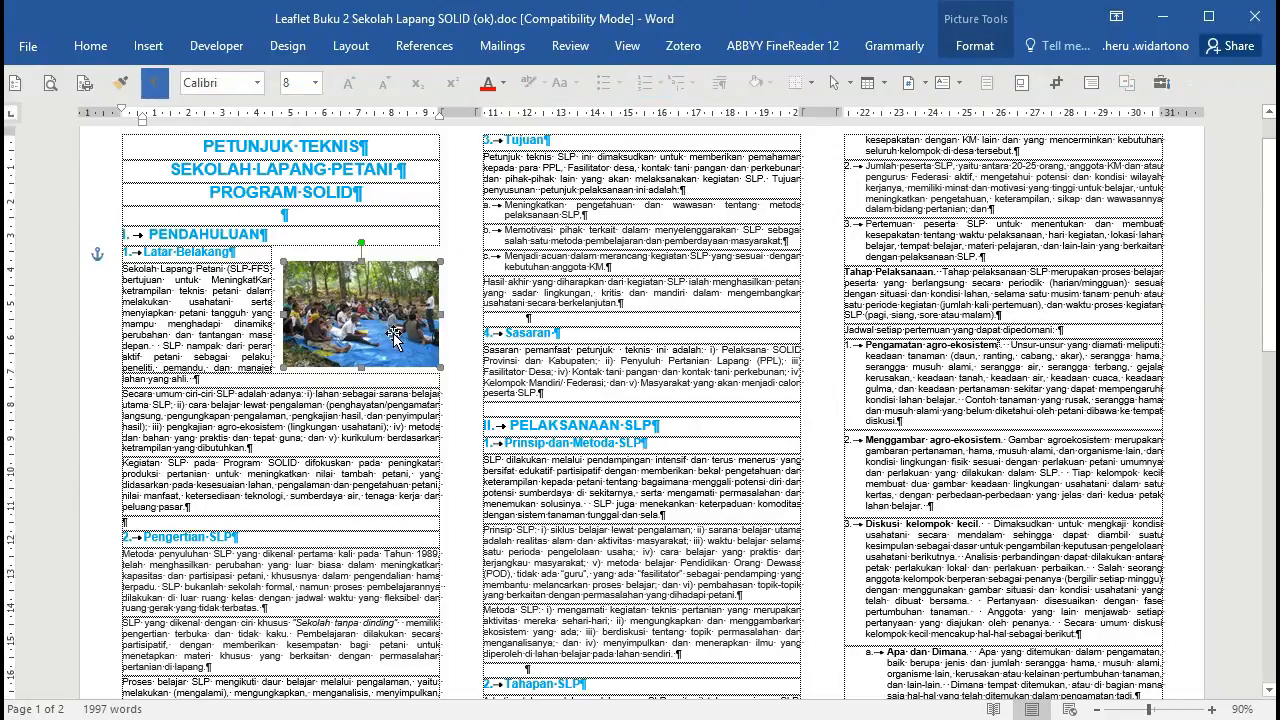
Paste the copied column into Document1's left text box as Unformatted Text using Paste Special
key("alt+Tab")
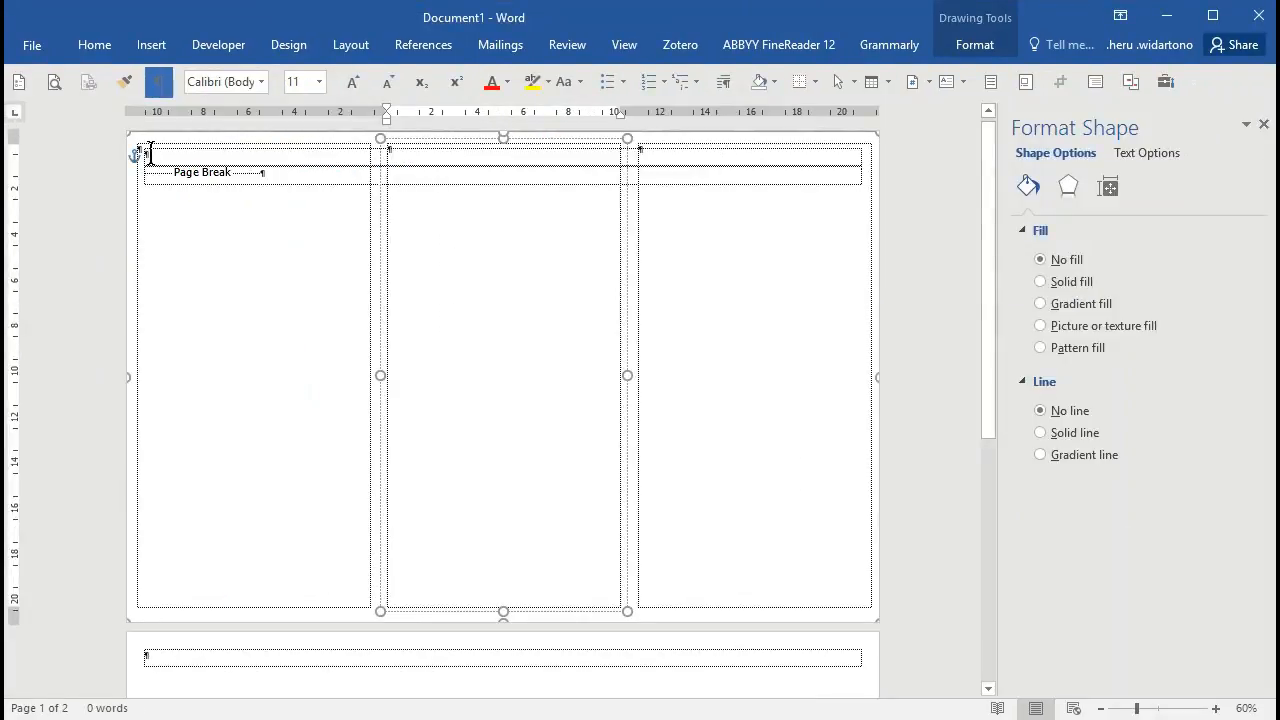
left_click(149, 152)
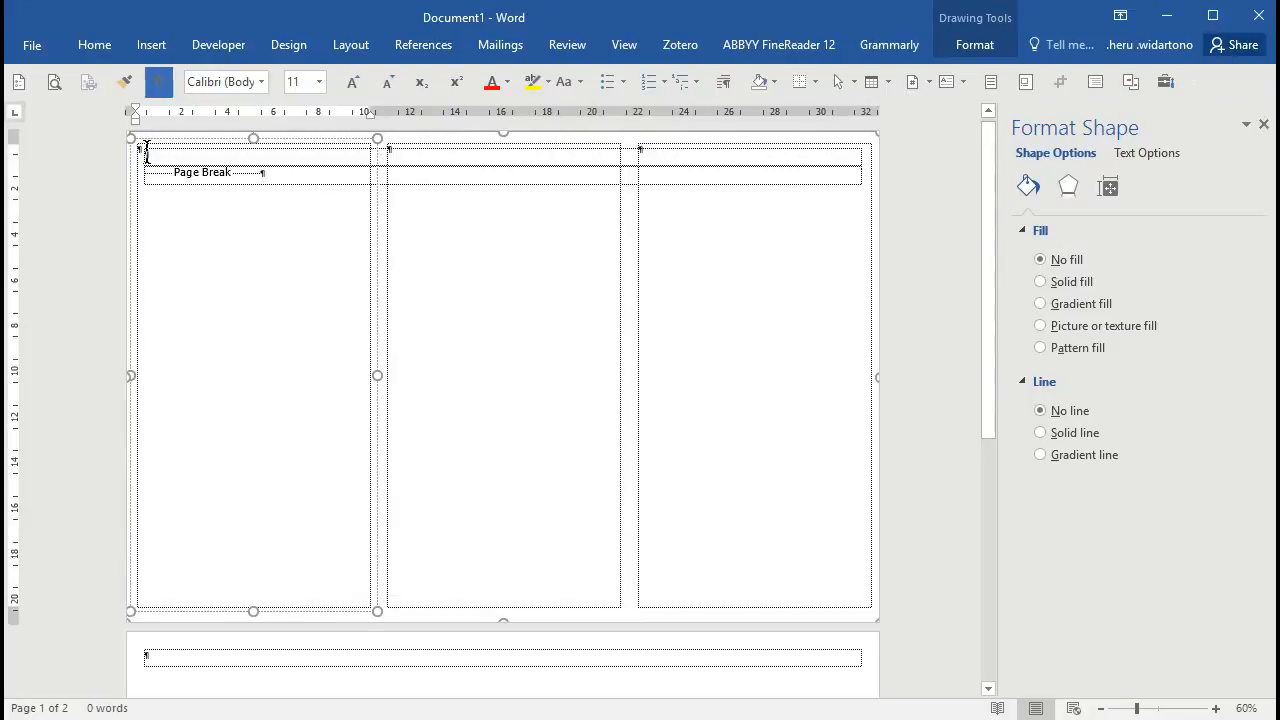
key("ctrl+alt+v")
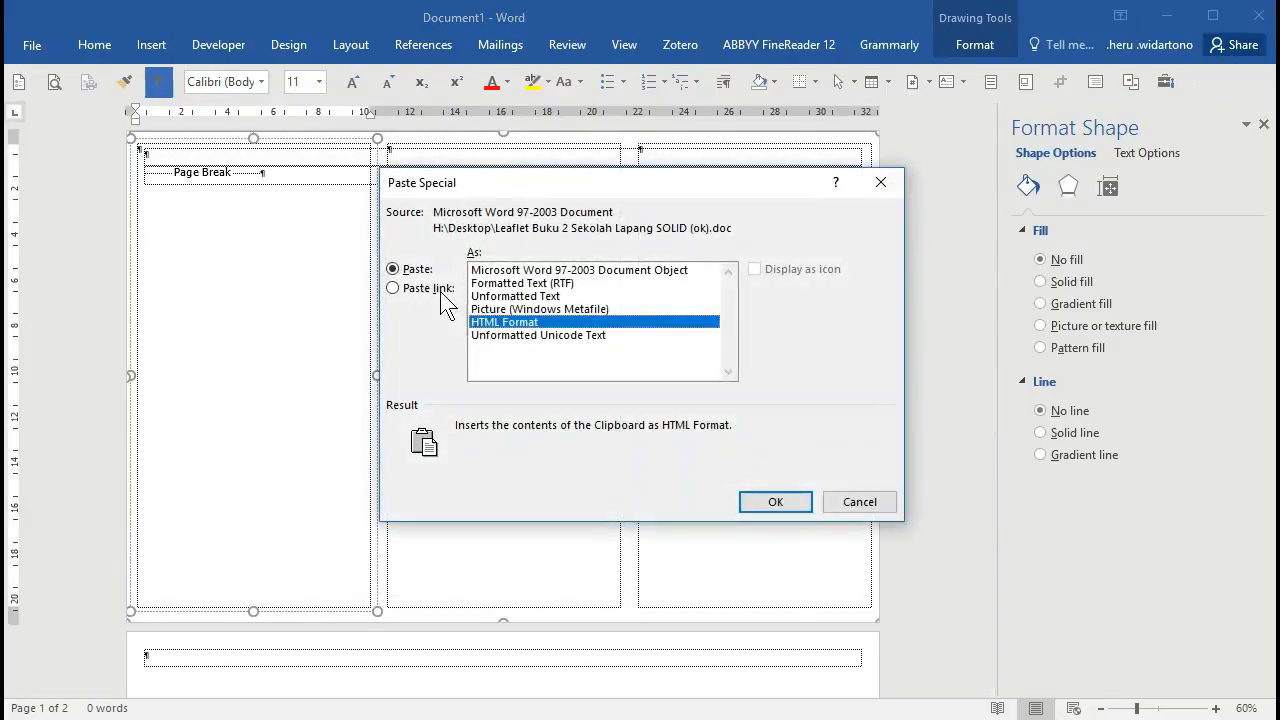
left_click(510, 297)
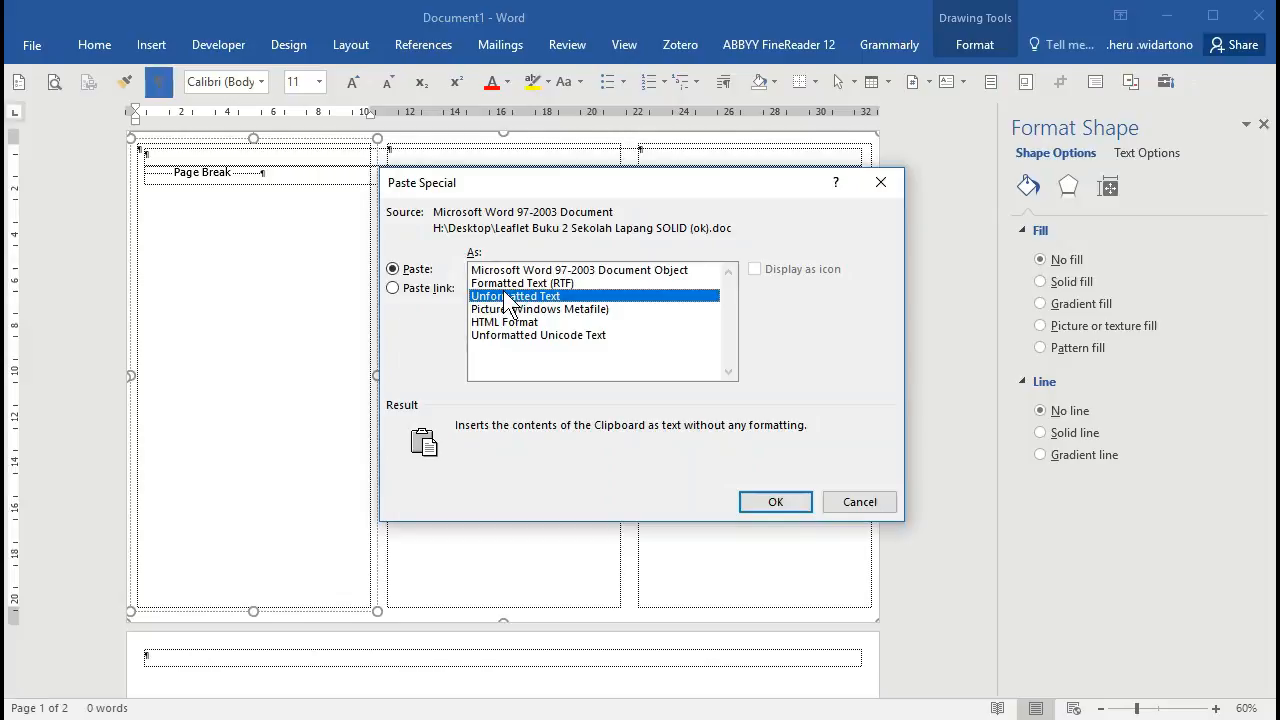
left_click(789, 503)
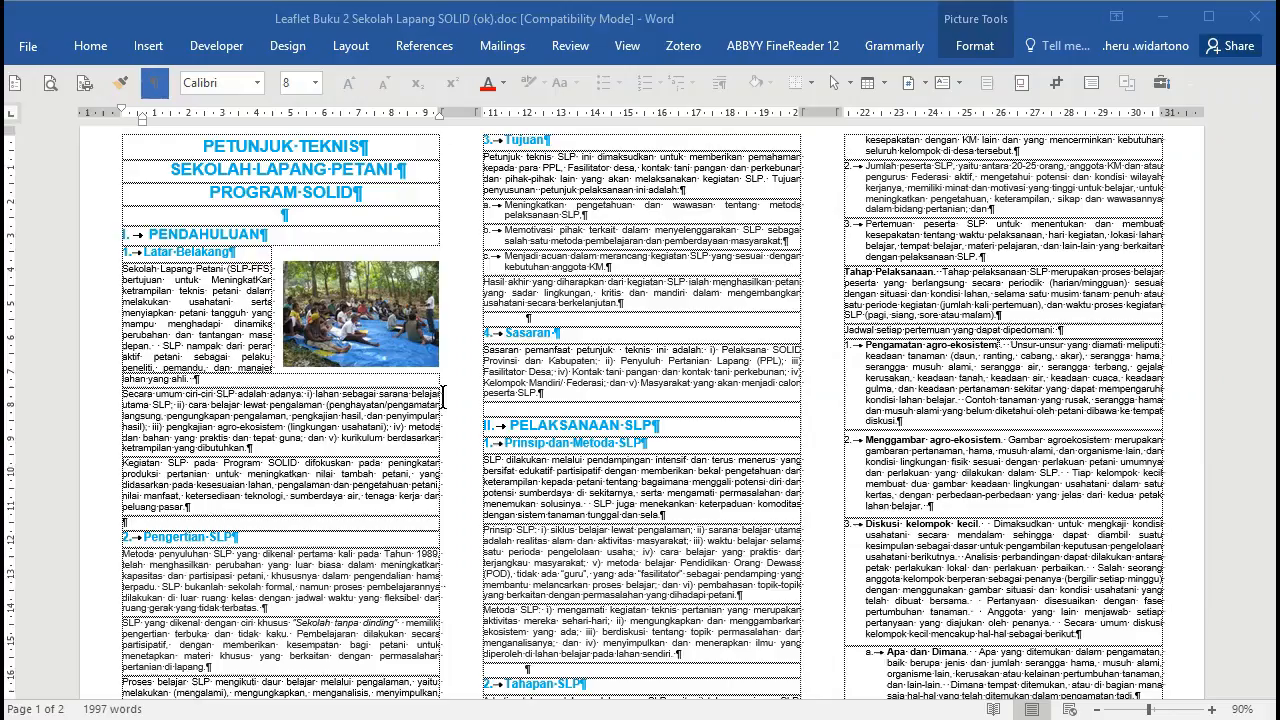
Copy the photo beside Latar Belakang from the source leaflet and paste it onto the drawing canvas in Document1
key("alt+Tab")
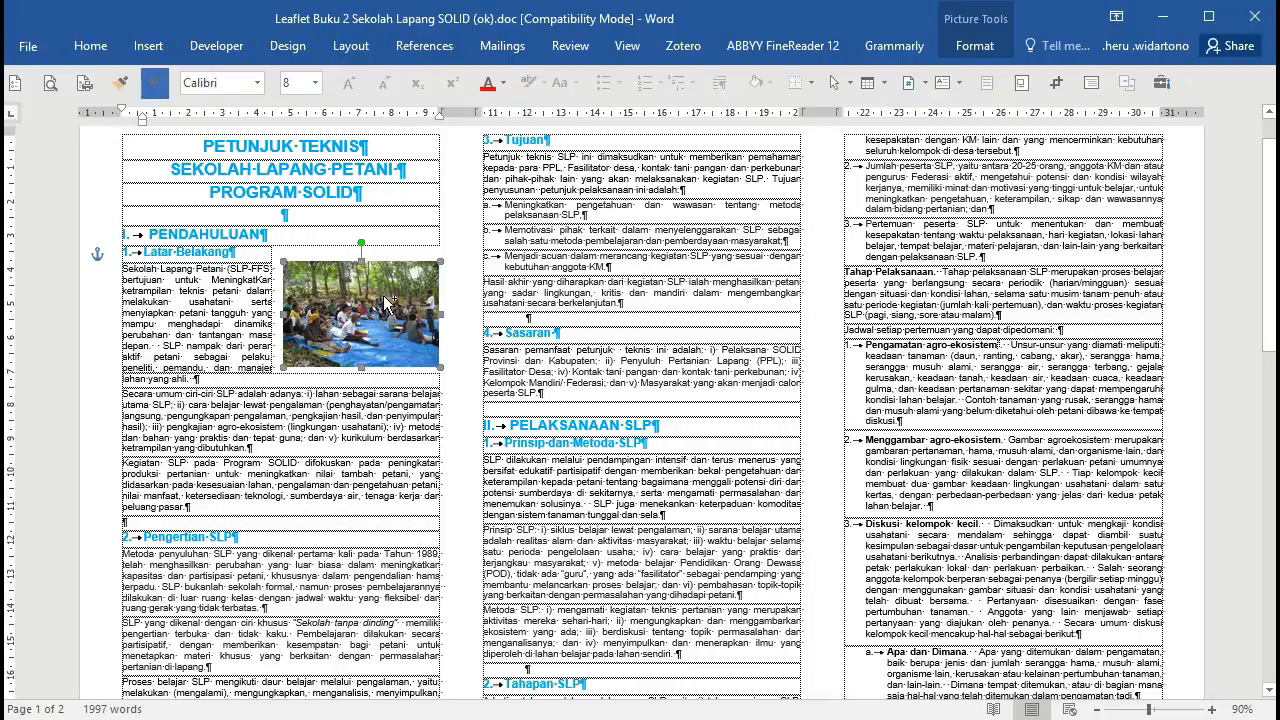
key("alt+Tab")
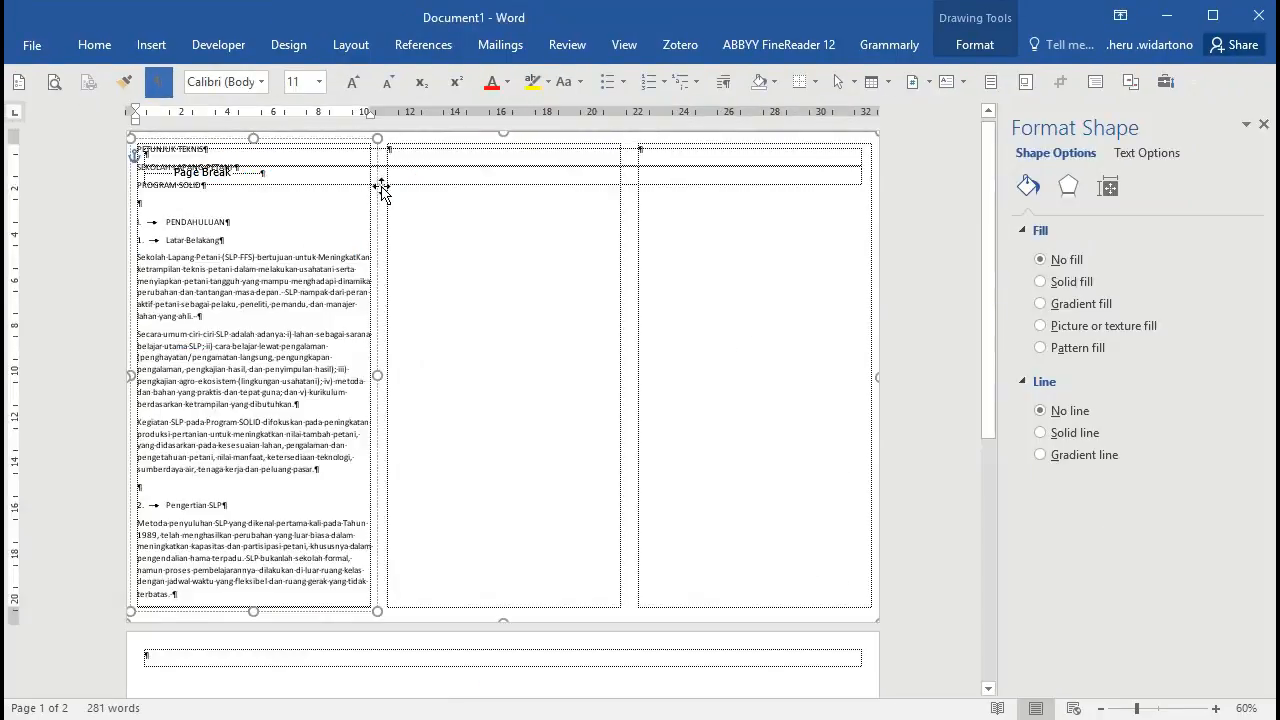
left_click(382, 181)
left_click(630, 146)
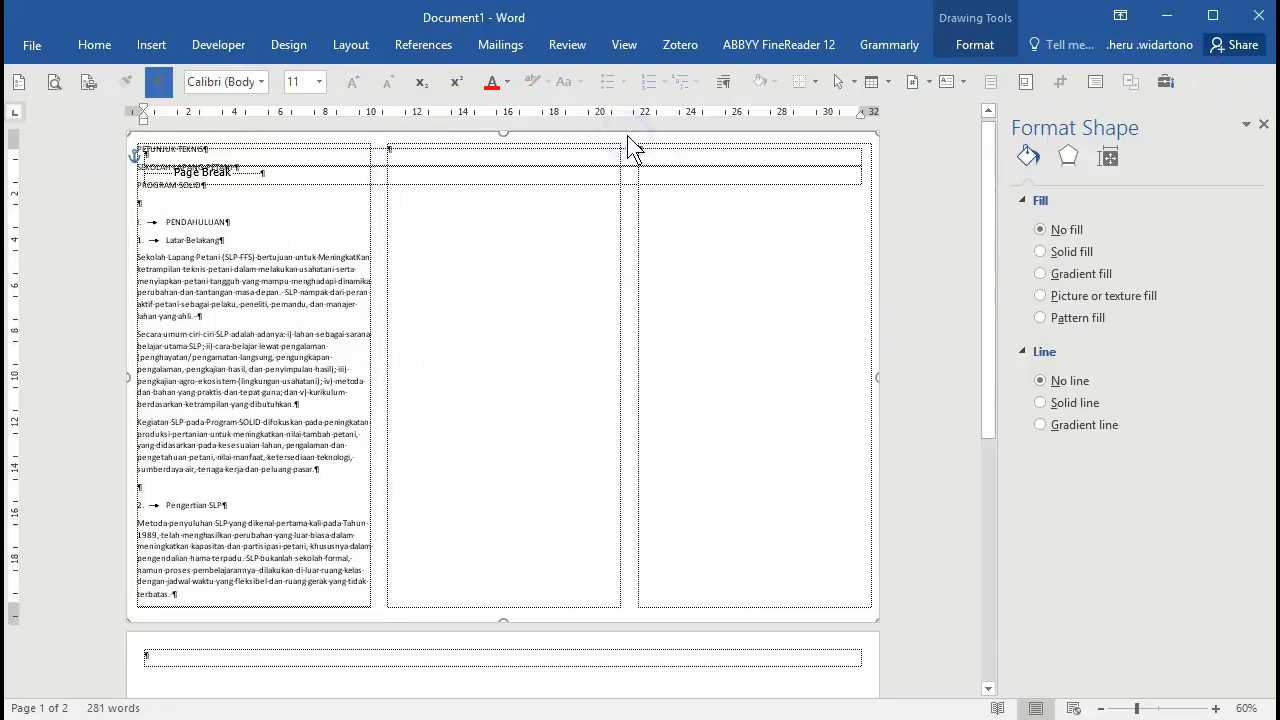
left_click(341, 180)
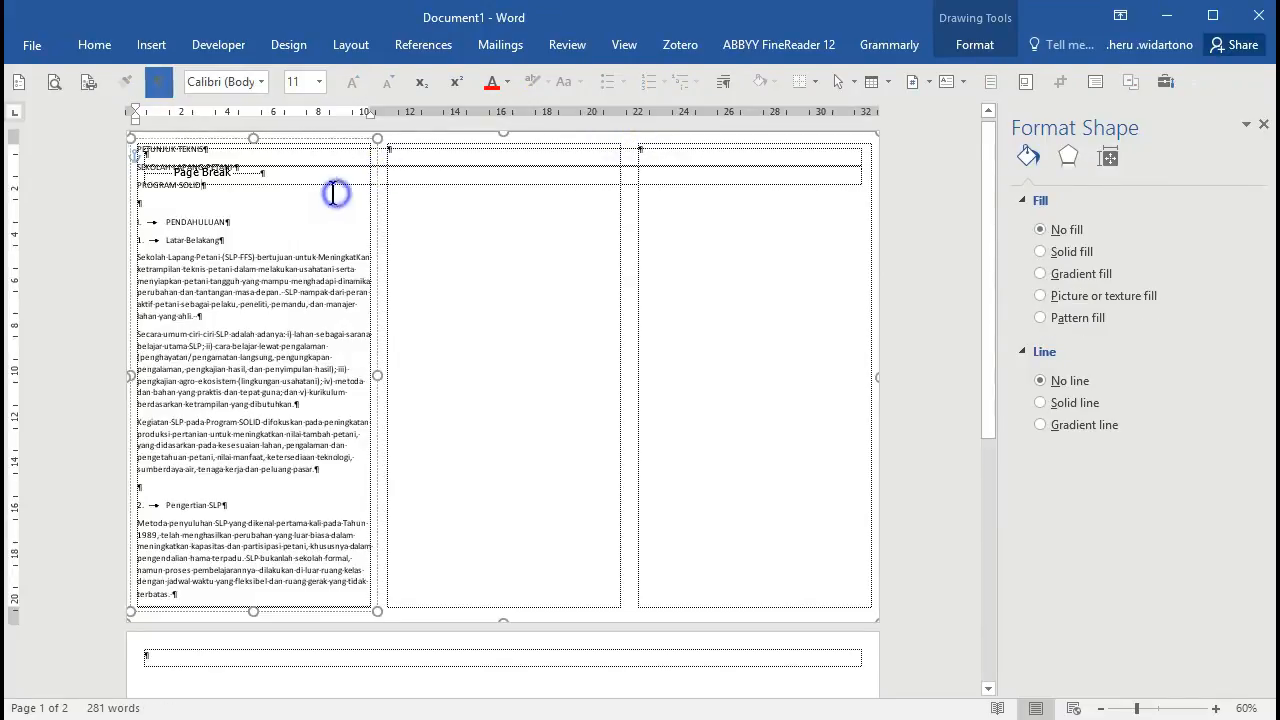
left_click(429, 146)
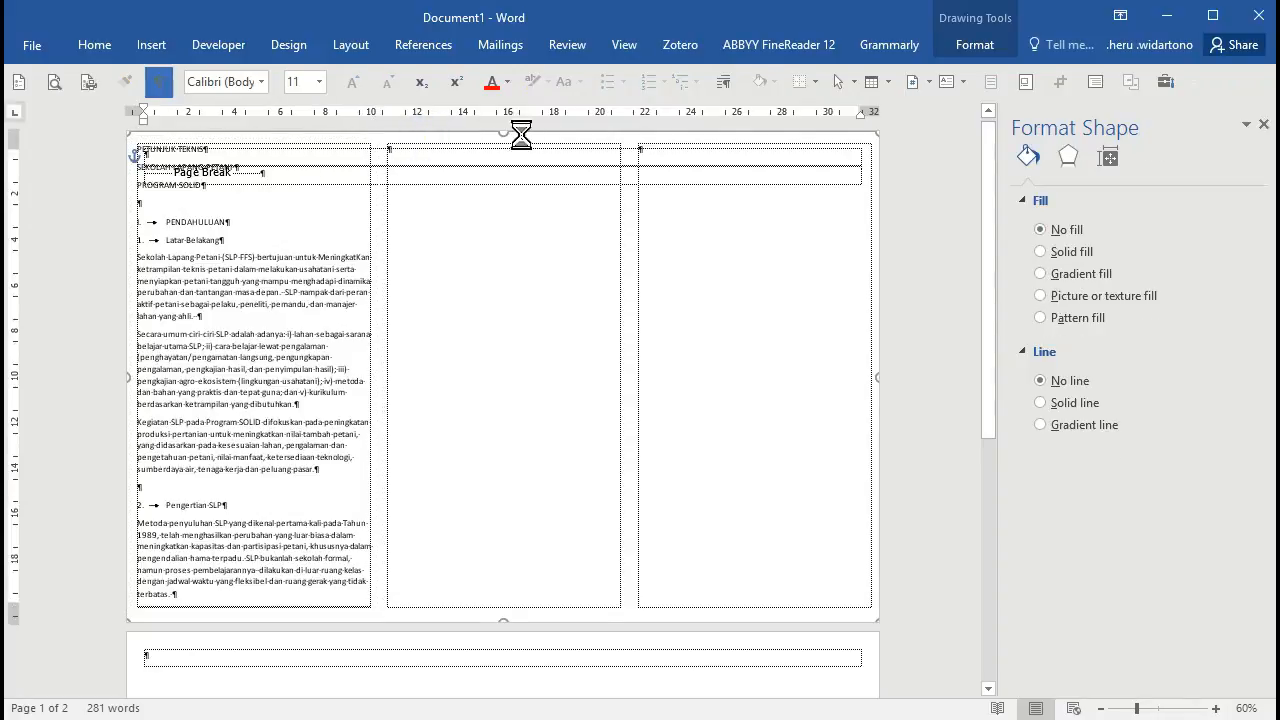
key("ctrl+v")
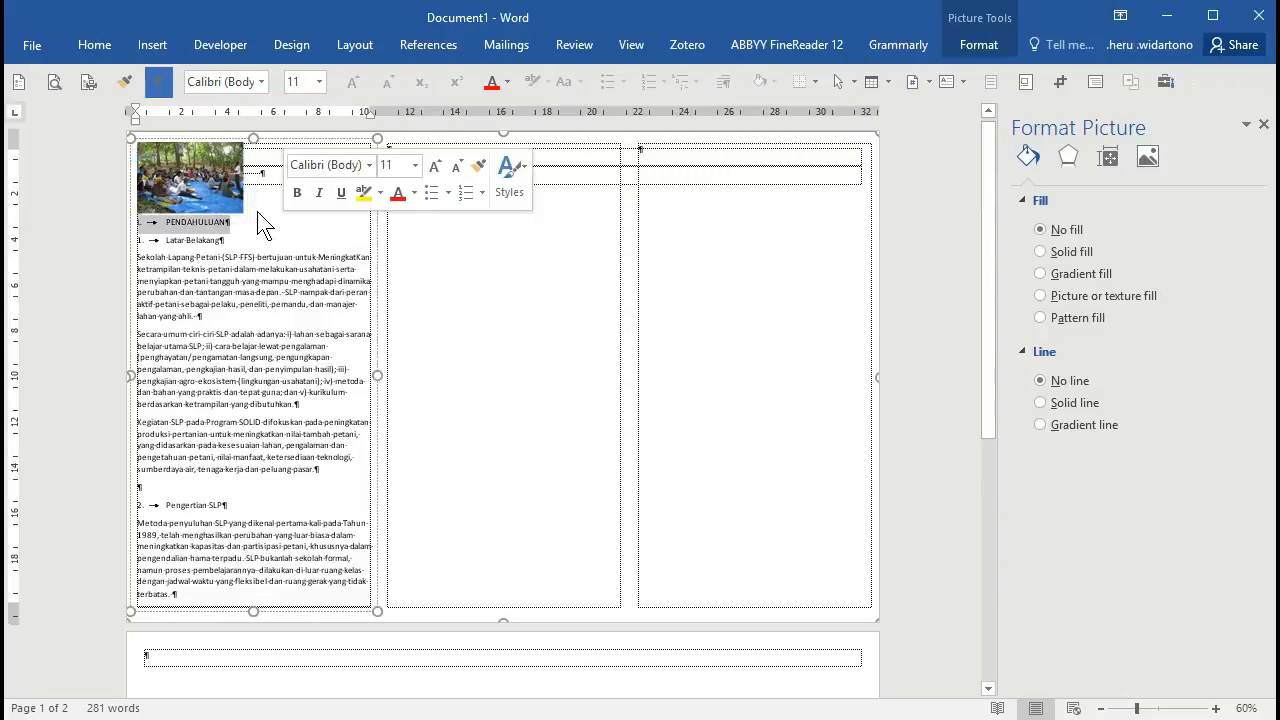
left_click(234, 196)
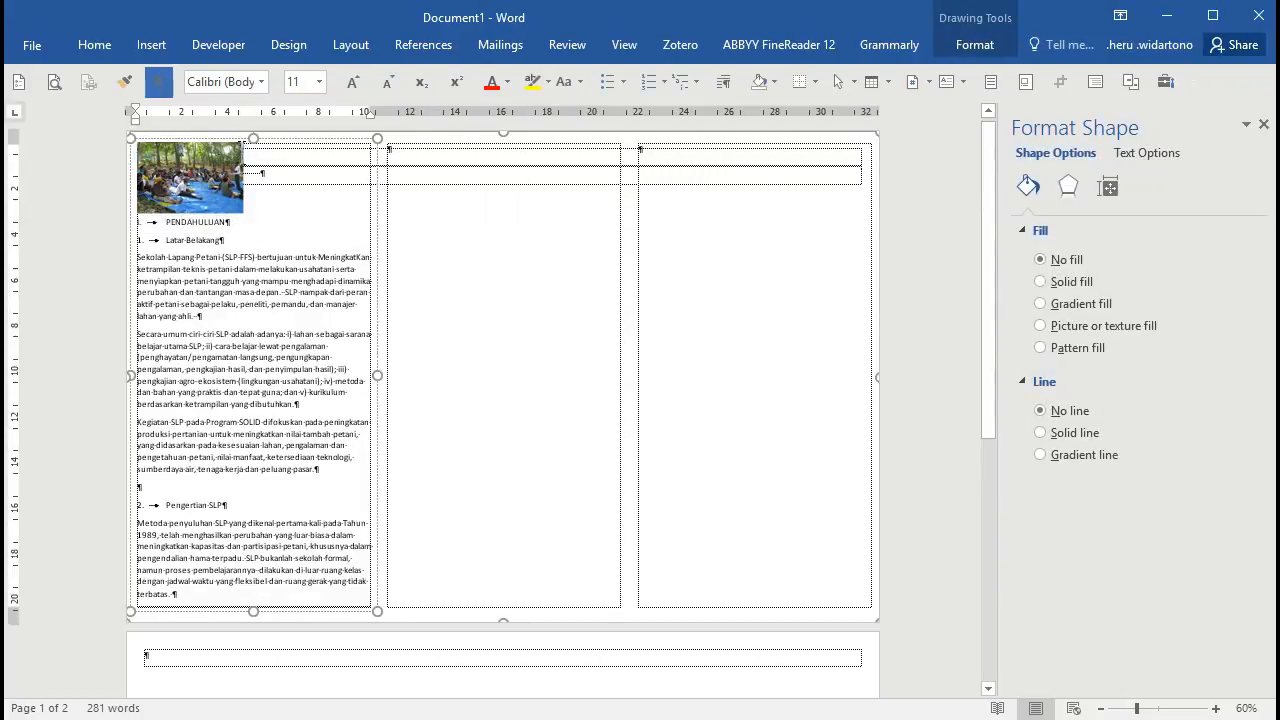
Turn on Select Objects mode and move the photo to the right edge of the left text box, beside the opening headings
left_click(372, 207)
left_click(838, 82)
left_click(856, 137)
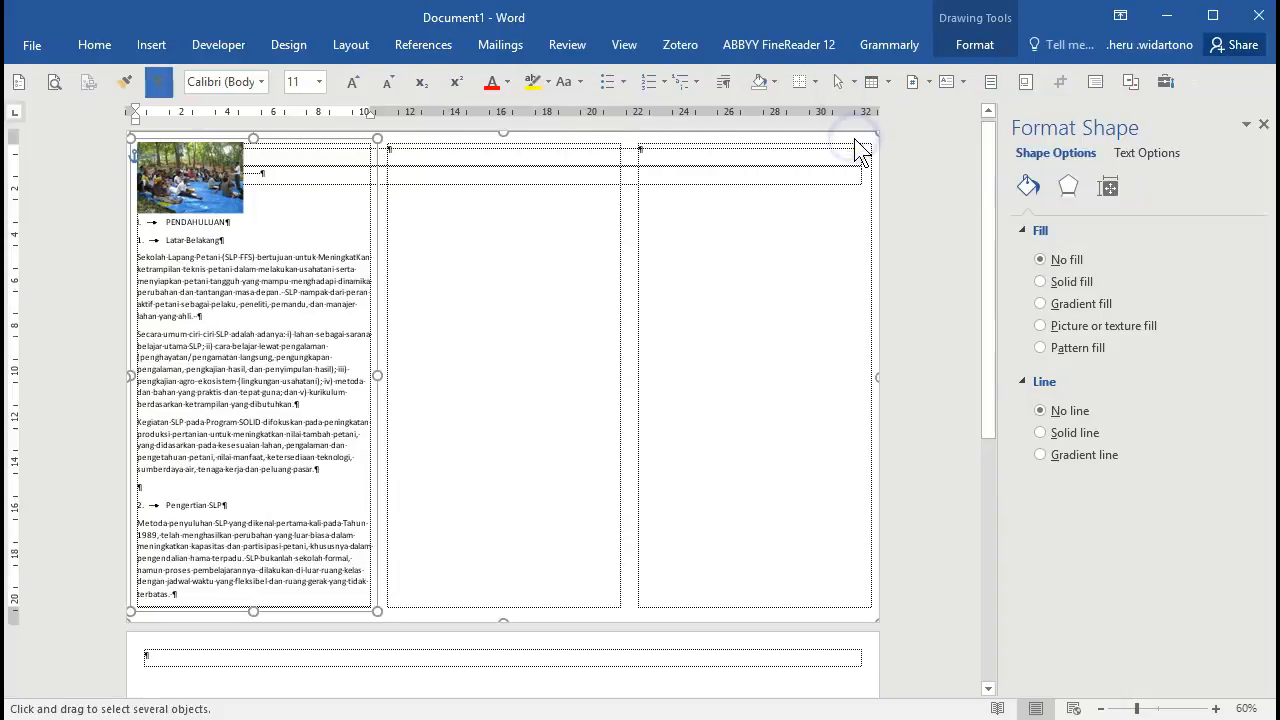
left_click(233, 197)
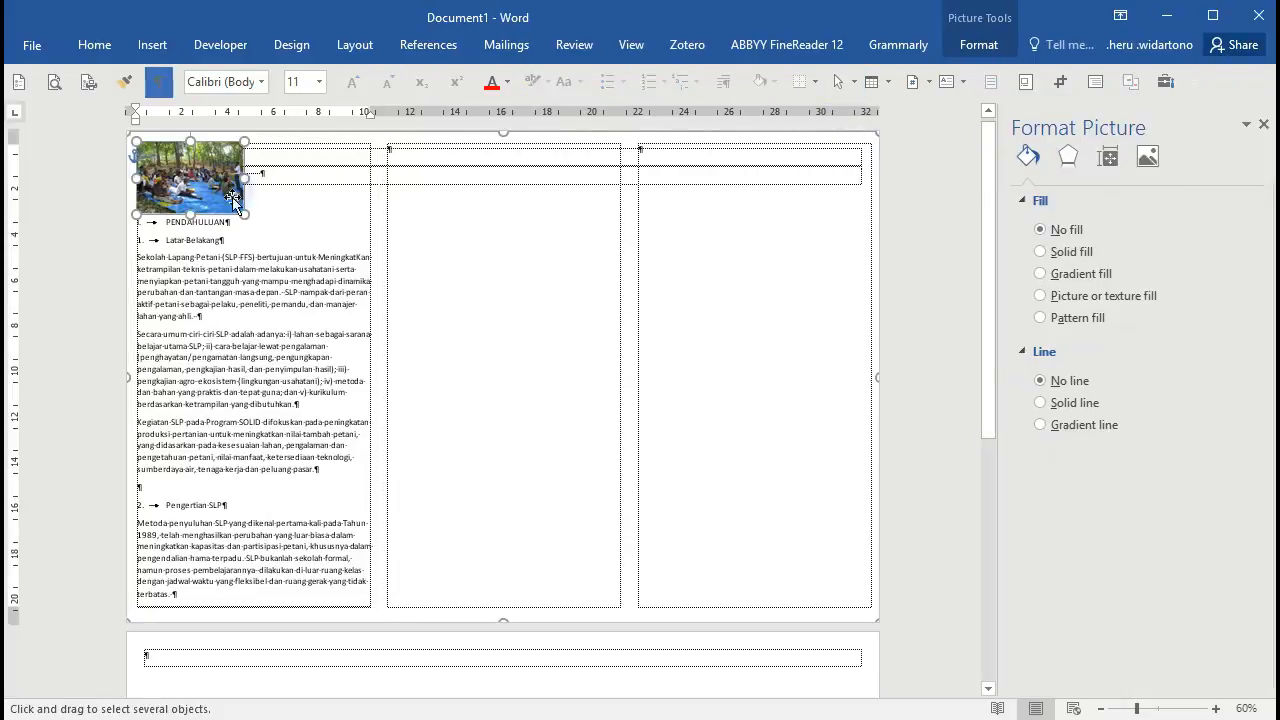
left_click_drag(233, 197, 368, 226)
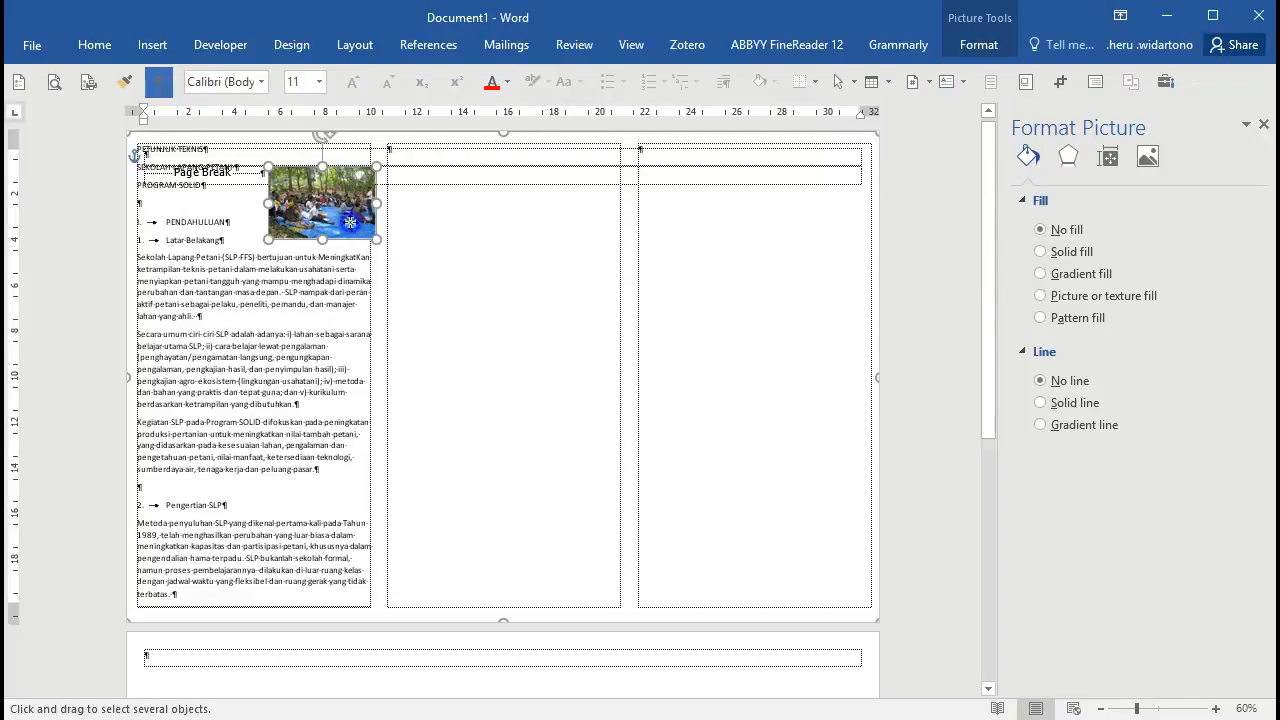
left_click(196, 175)
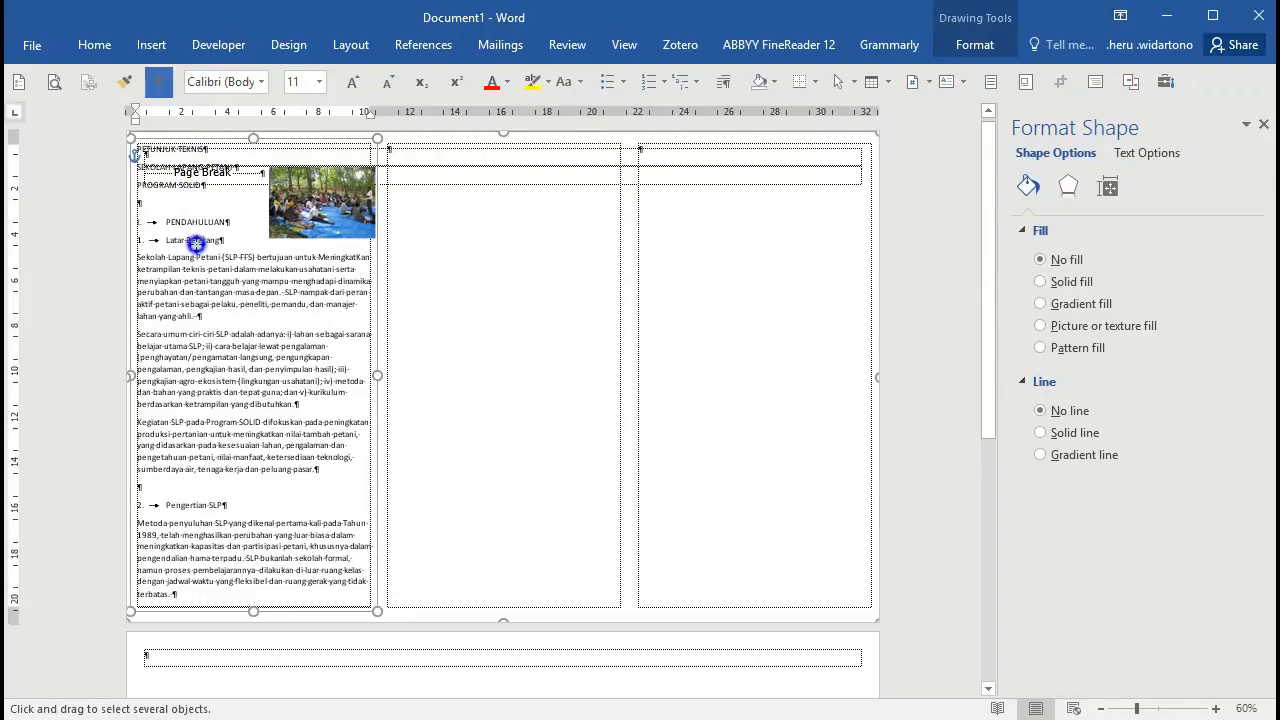
Close the Format Shape pane and turn off Select Objects mode so the text can be edited
left_click(1262, 125)
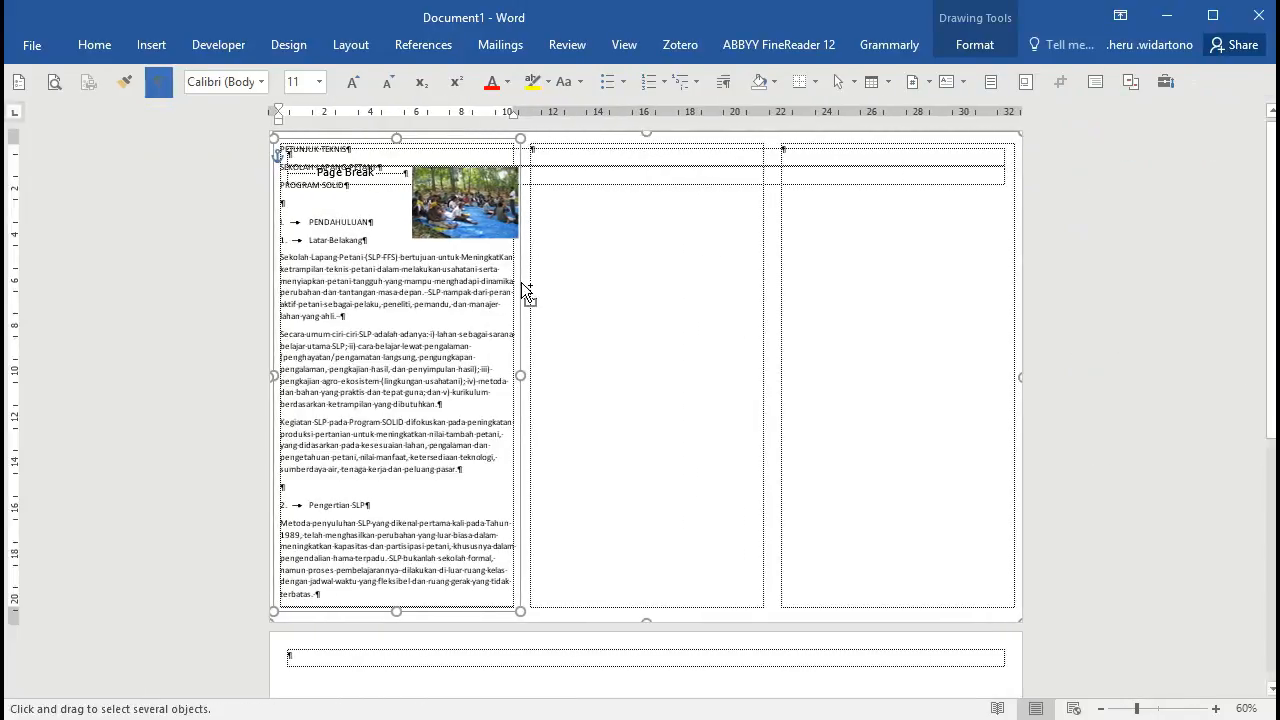
scroll(521, 282, "up", 4)
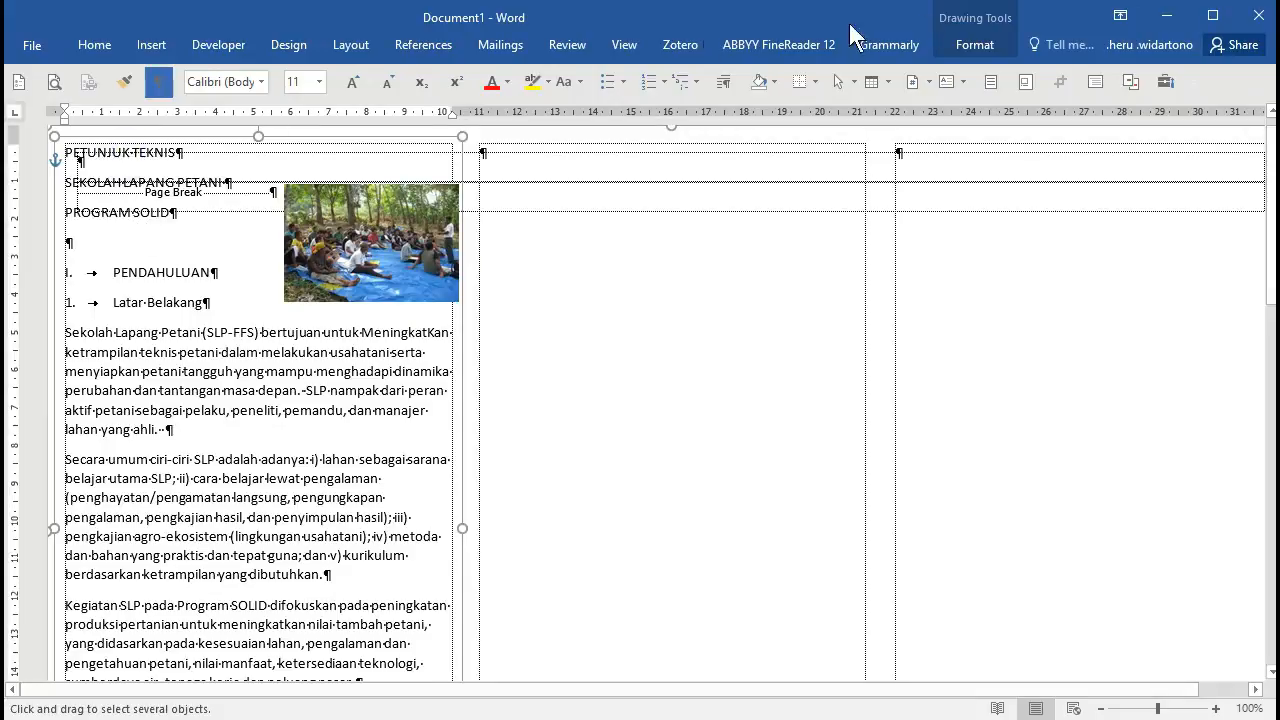
left_click(831, 84)
left_click(843, 134)
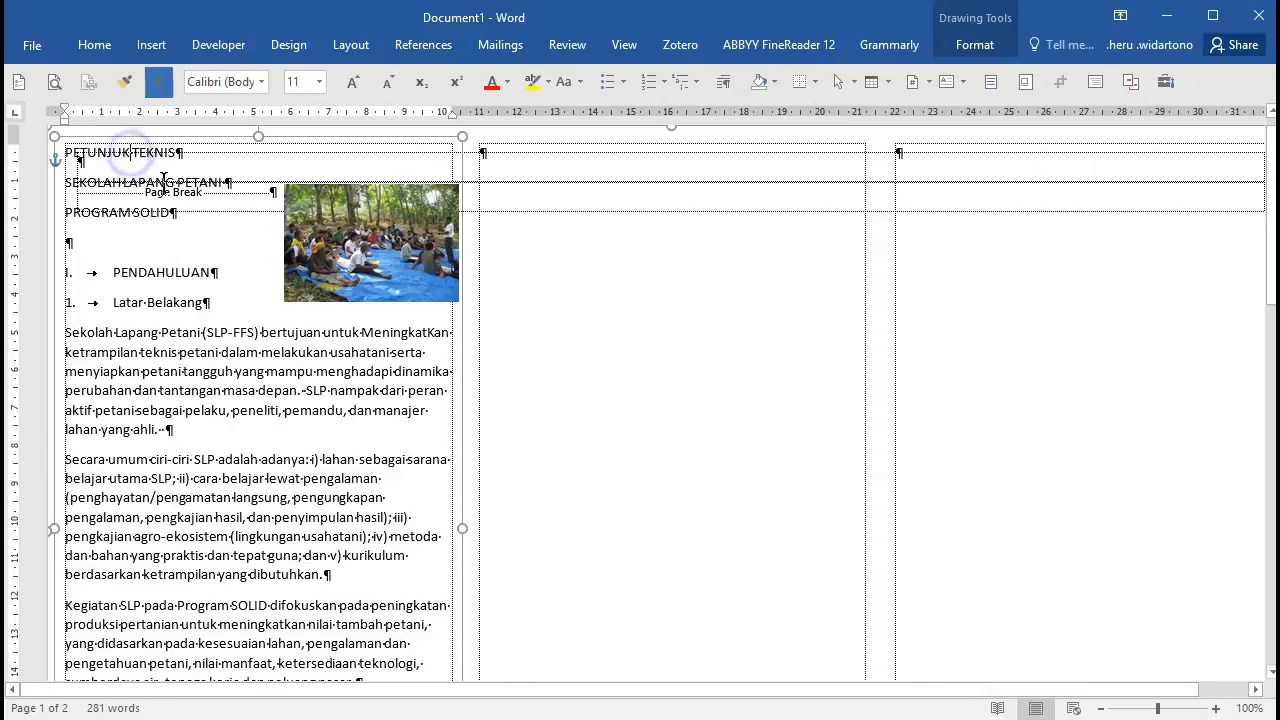
Apply the Title style to PETUNJUK TEKNIS, SEKOLAH LAPANG PETANI and PROGRAM SOLID in the first text box
key("ctrl+alt+t")
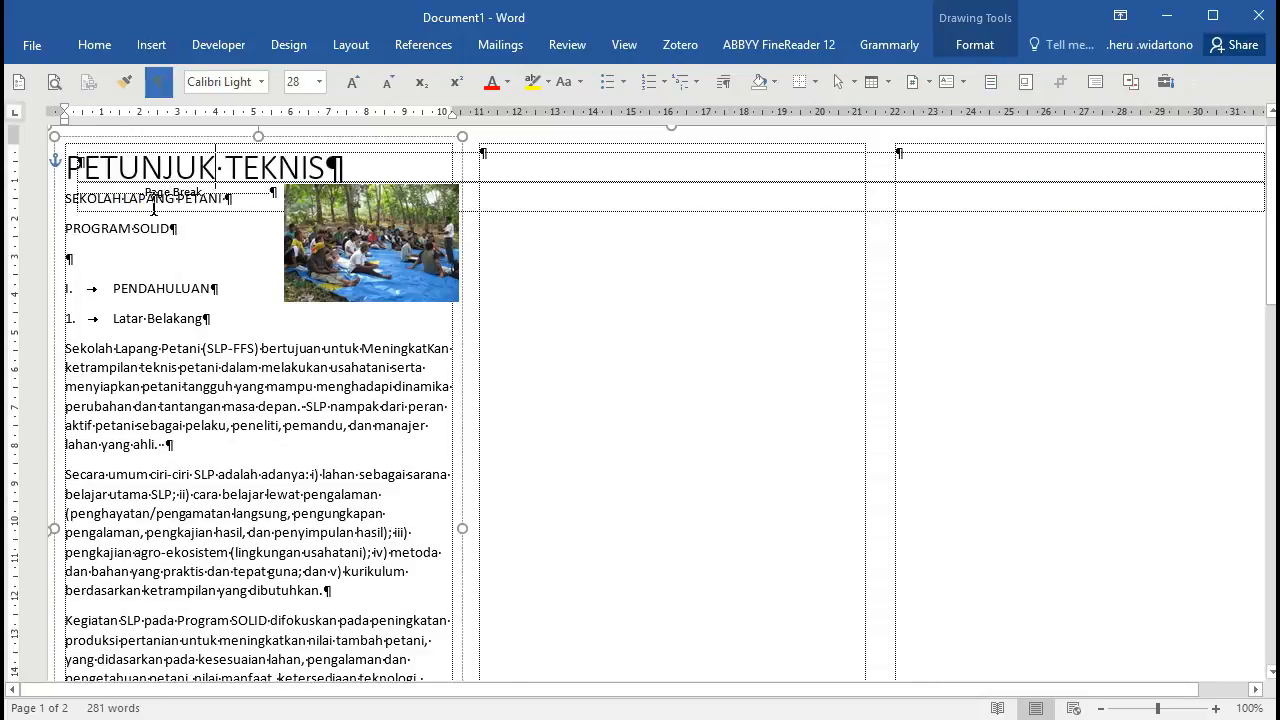
left_click(153, 207)
key("ctrl+alt+t")
left_click(153, 246)
key("ctrl+alt+t")
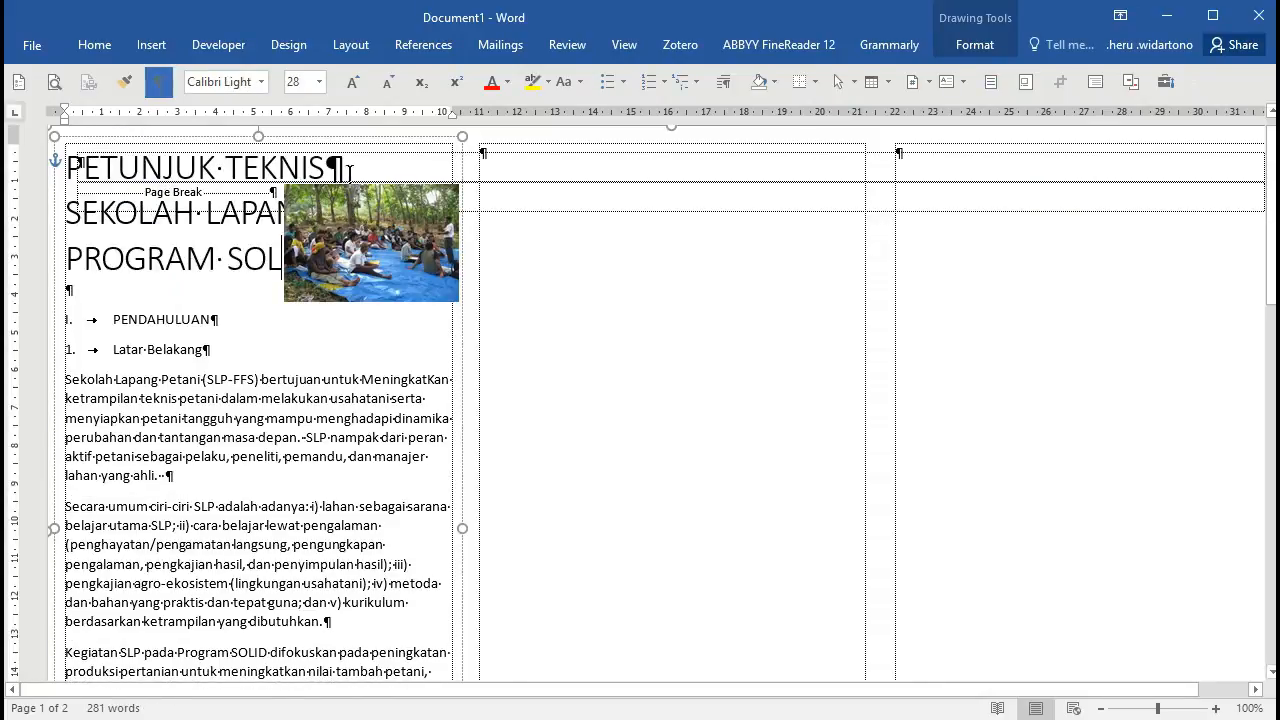
Replace the paragraph break after PETUNJUK TEKNIS with a manual line break
left_click(350, 168)
key("Delete")
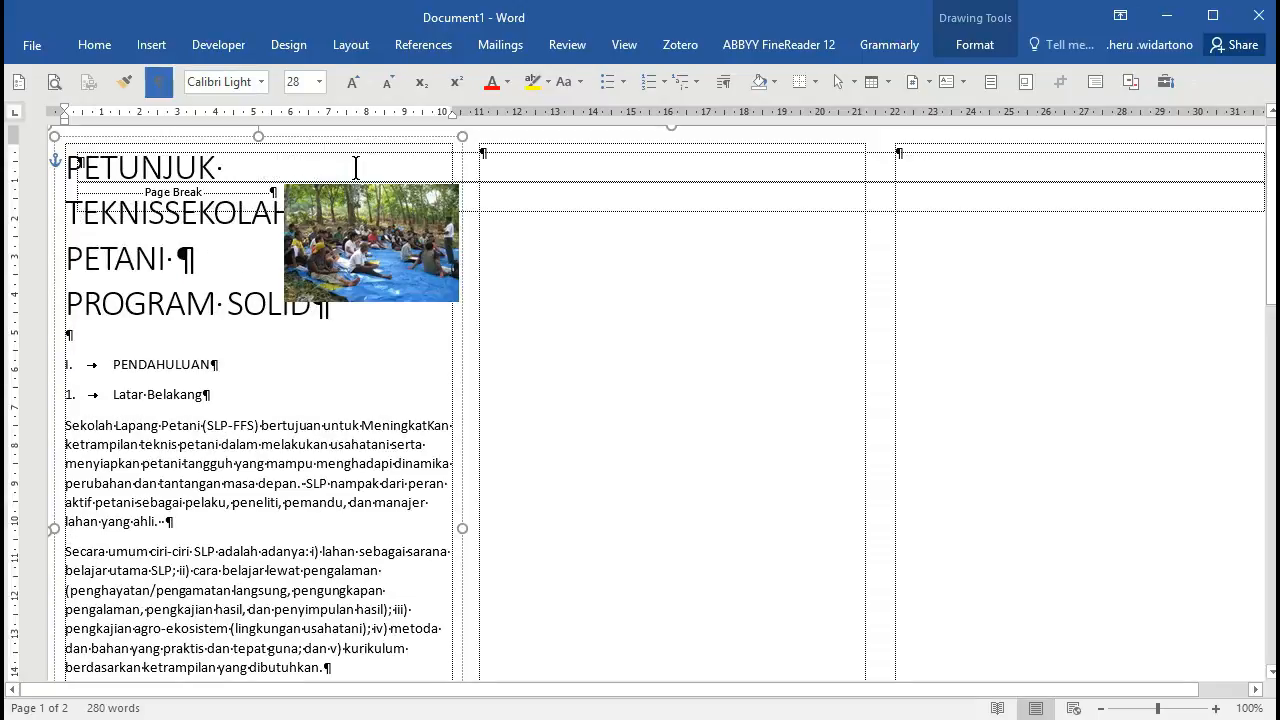
key("shift+Return")
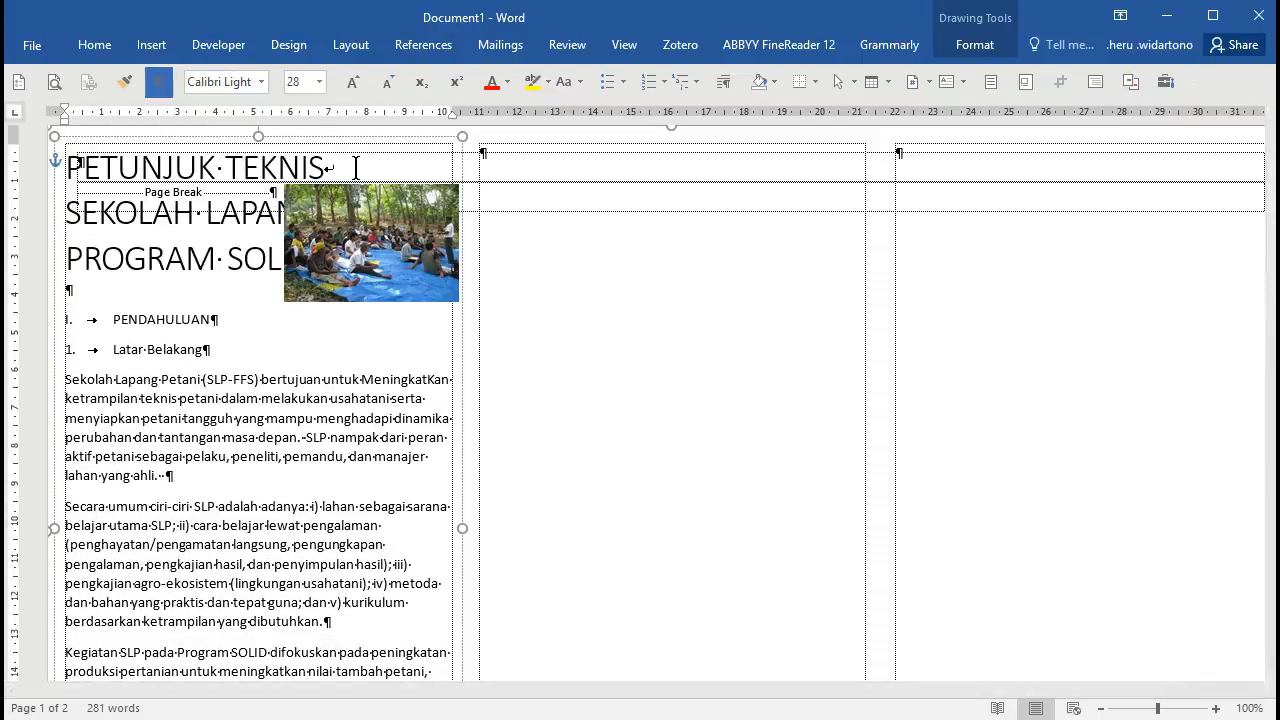
Bring the text box with the pasted text in front of the photo on the drawing canvas
left_click(460, 205)
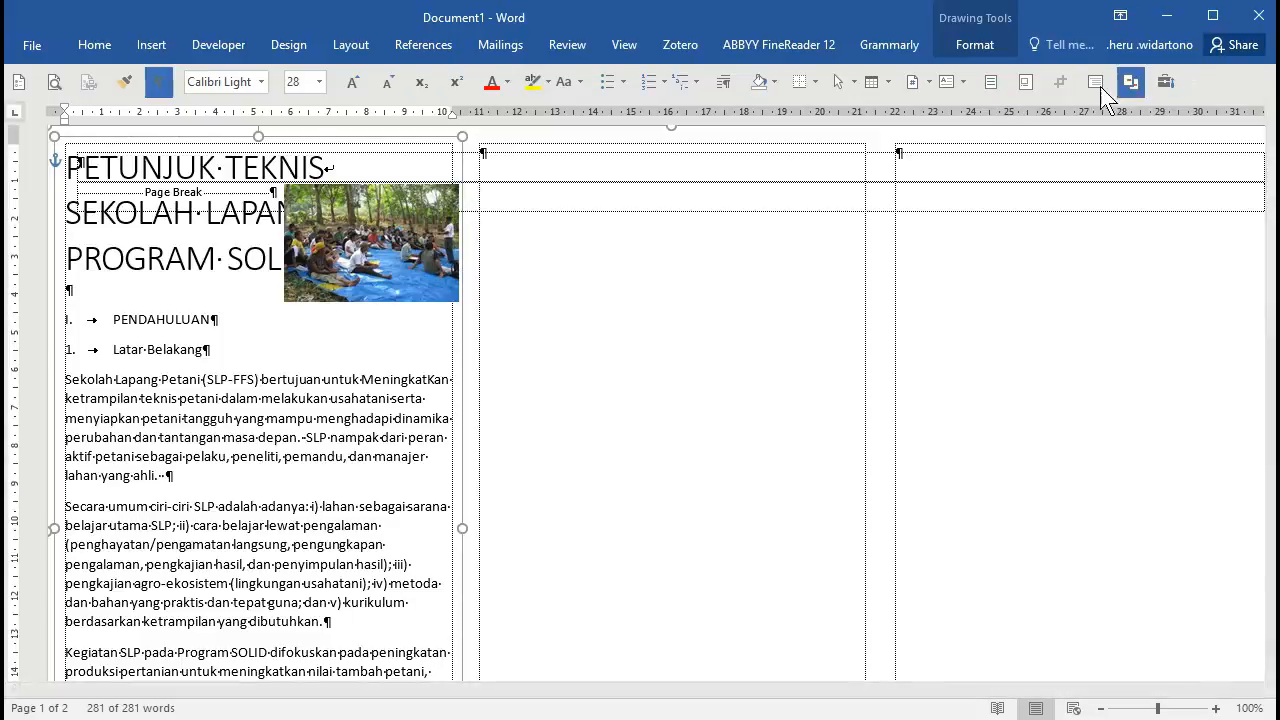
right_click(463, 152)
left_click(538, 341)
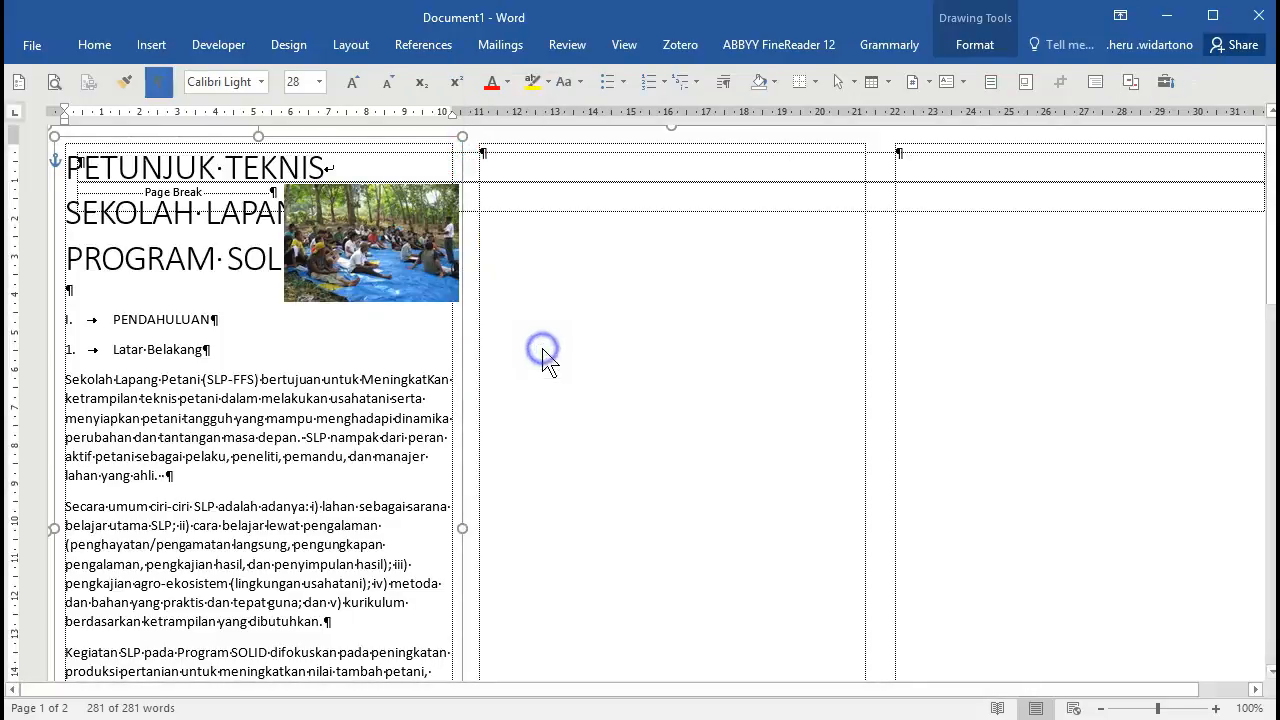
left_click(455, 281)
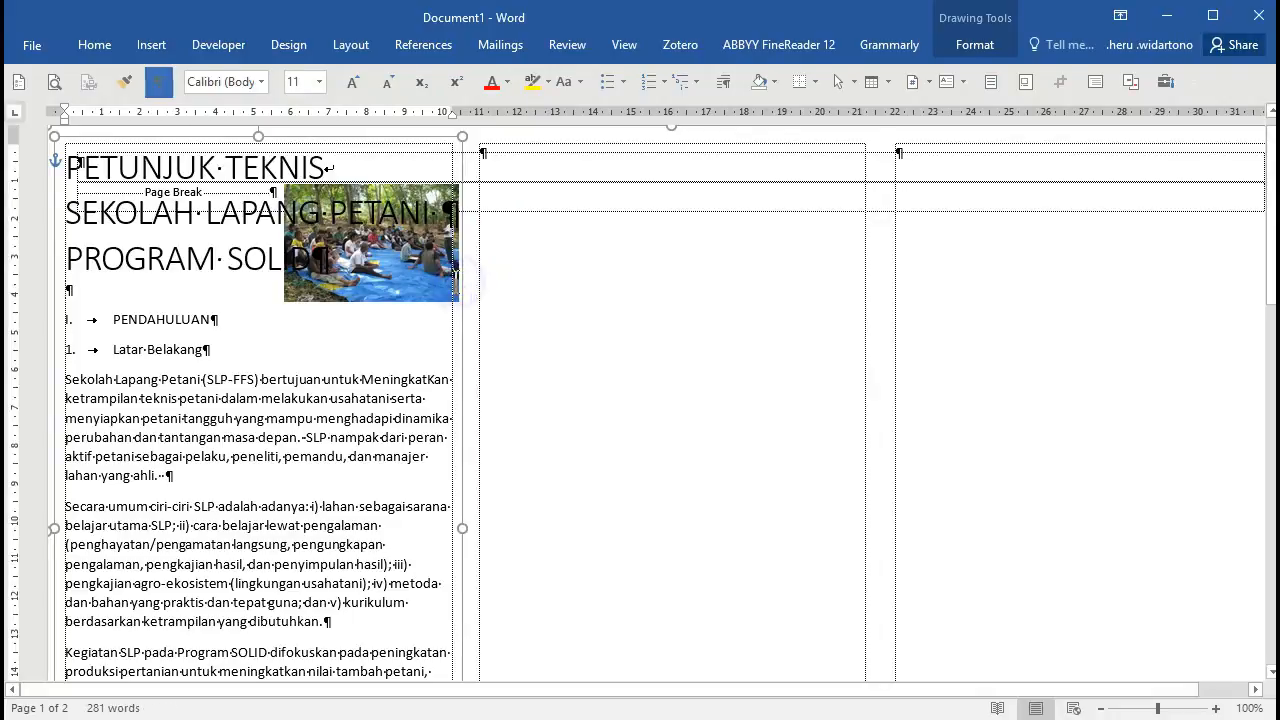
left_click(282, 218)
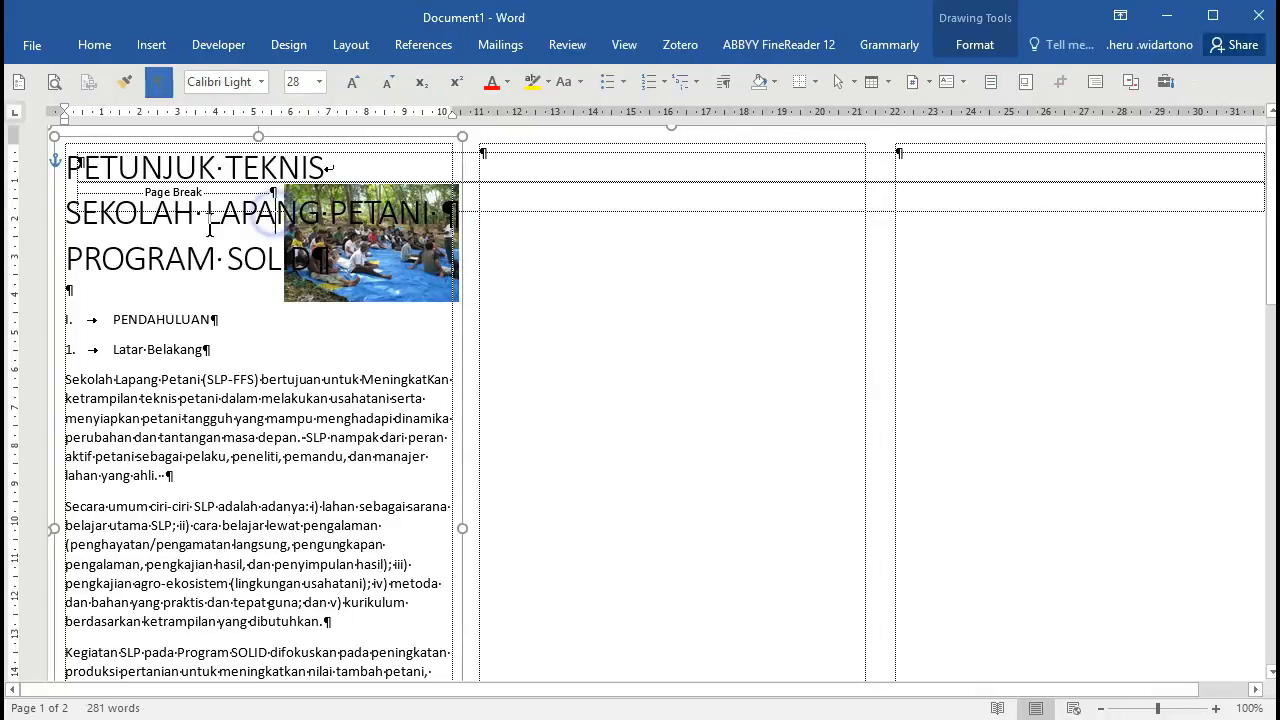
Delete the empty paragraph above PENDAHULUAN and apply the Heading 1 style to PENDAHULUAN and Latar Belakang
left_click(89, 289)
key("Delete")
left_click(137, 295)
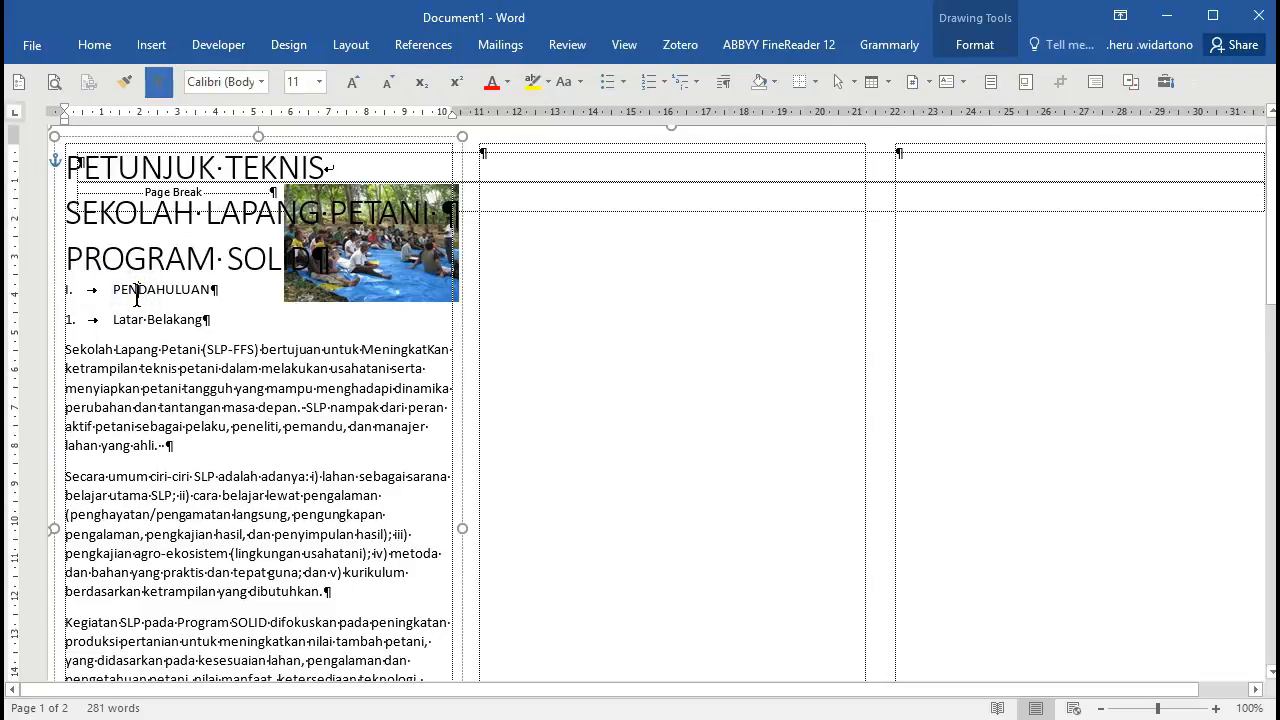
key("ctrl+alt+1")
left_click(145, 334)
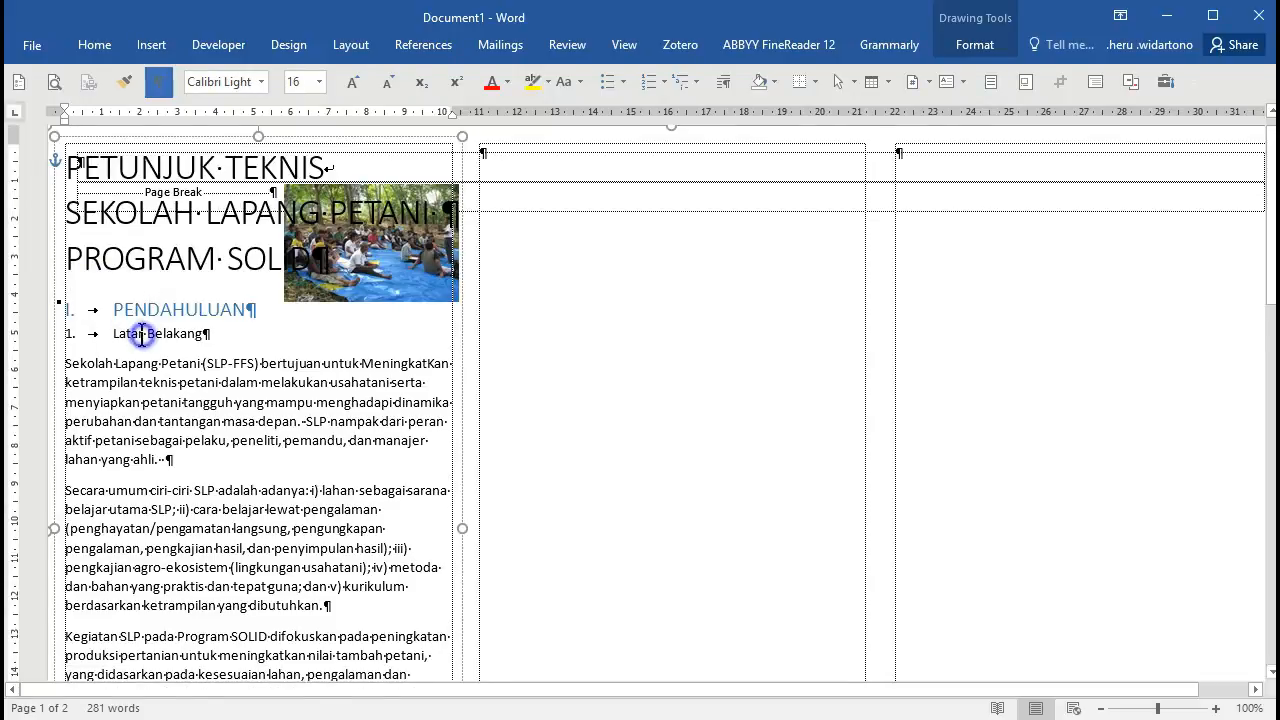
key("ctrl+alt+2")
Reduce the spacing after the three body paragraphs under Latar Belakang
triple_click(133, 383)
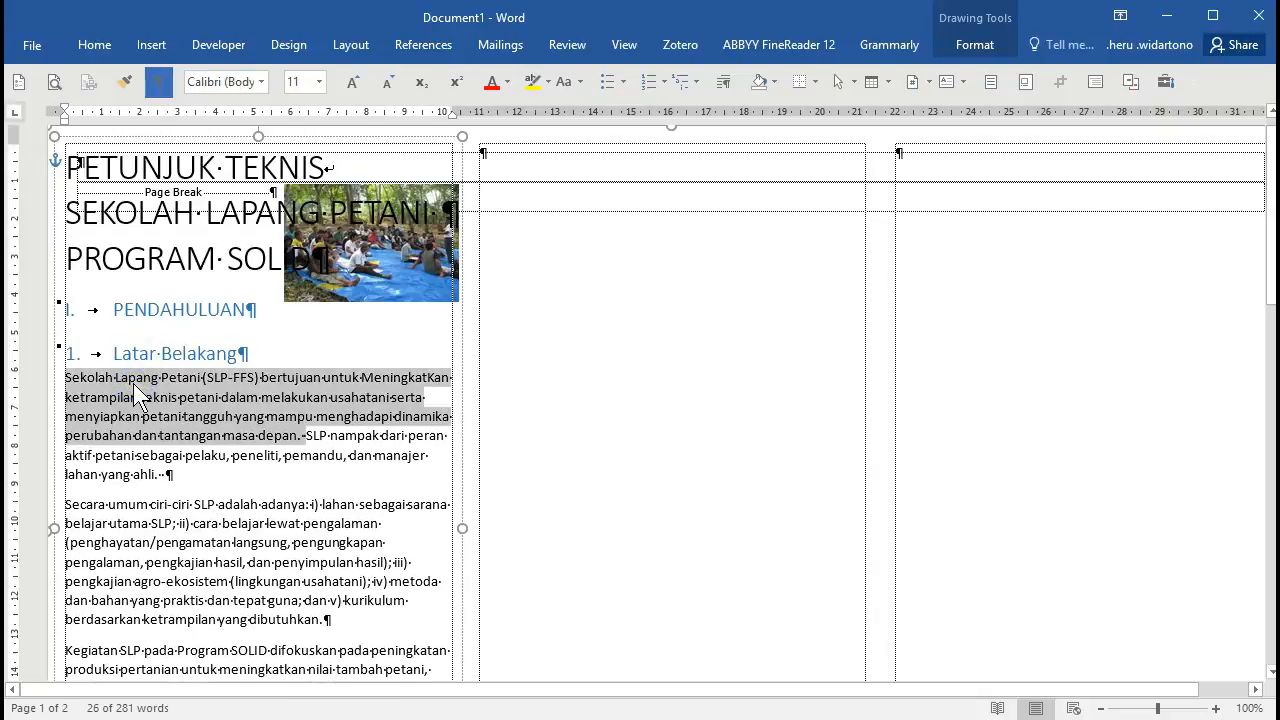
left_click(136, 390)
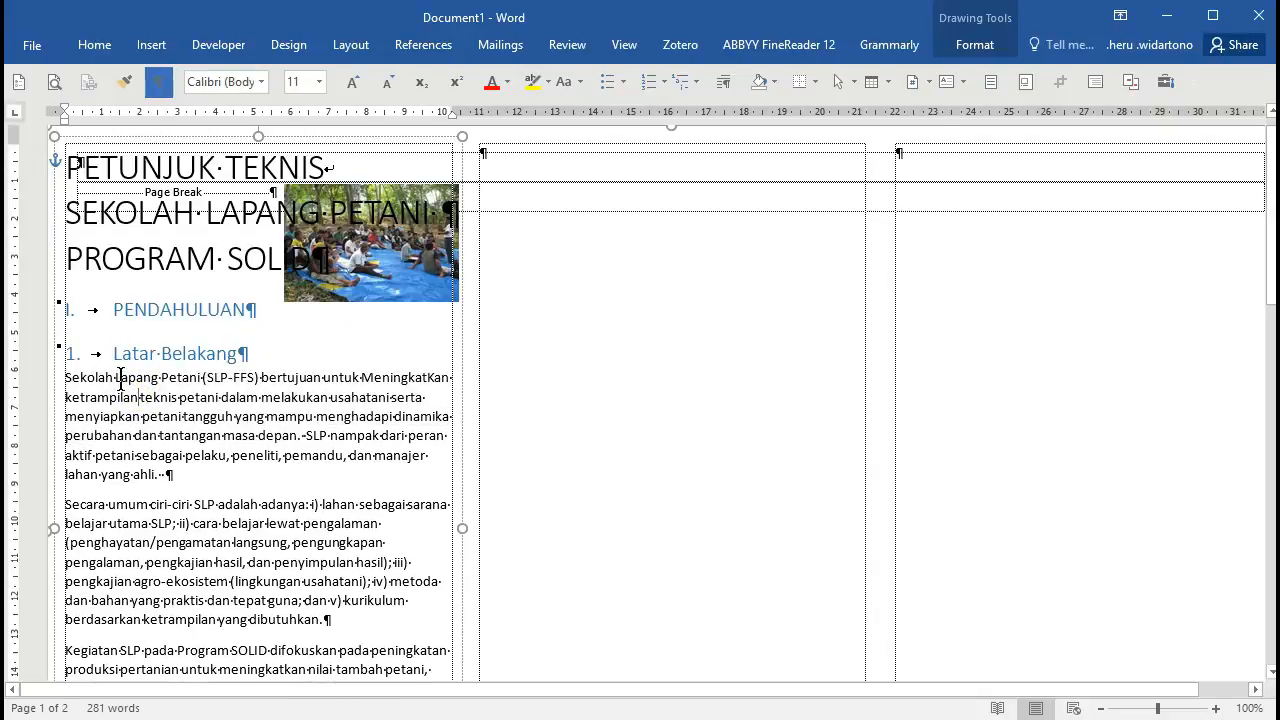
left_click(168, 504)
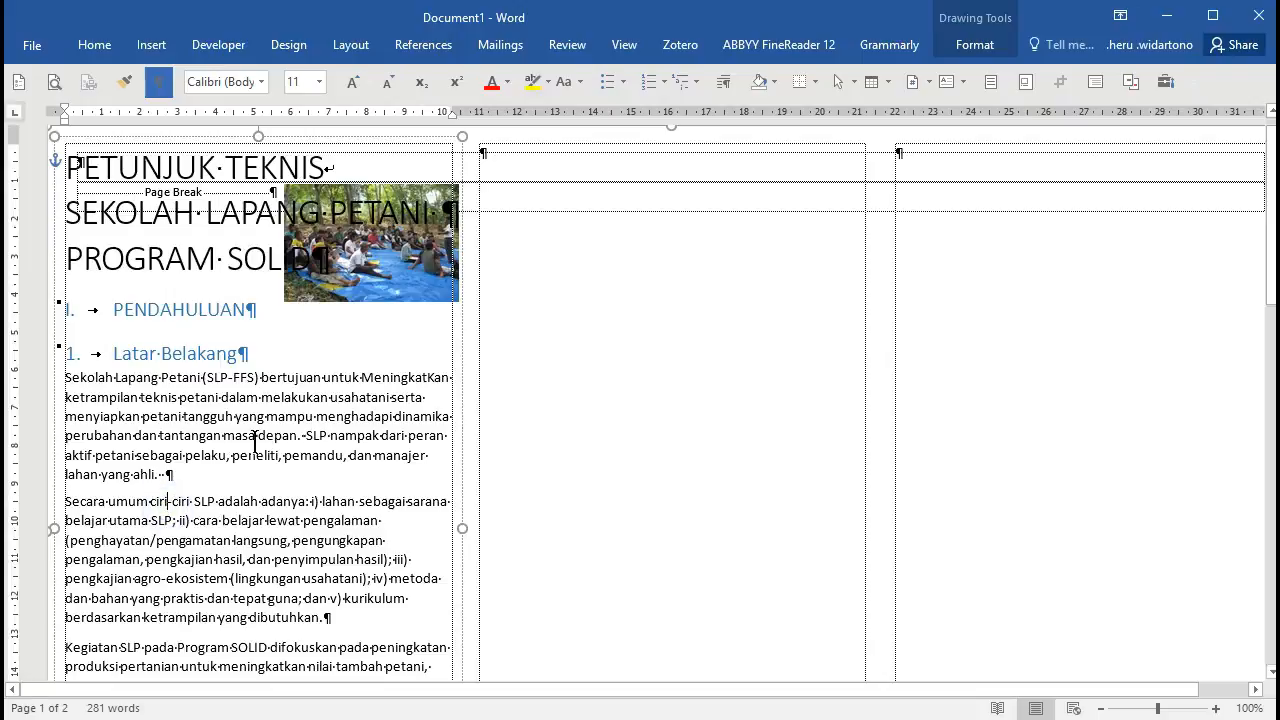
scroll(230, 460, "down", 3)
left_click(169, 497)
scroll(141, 498, "down", 1)
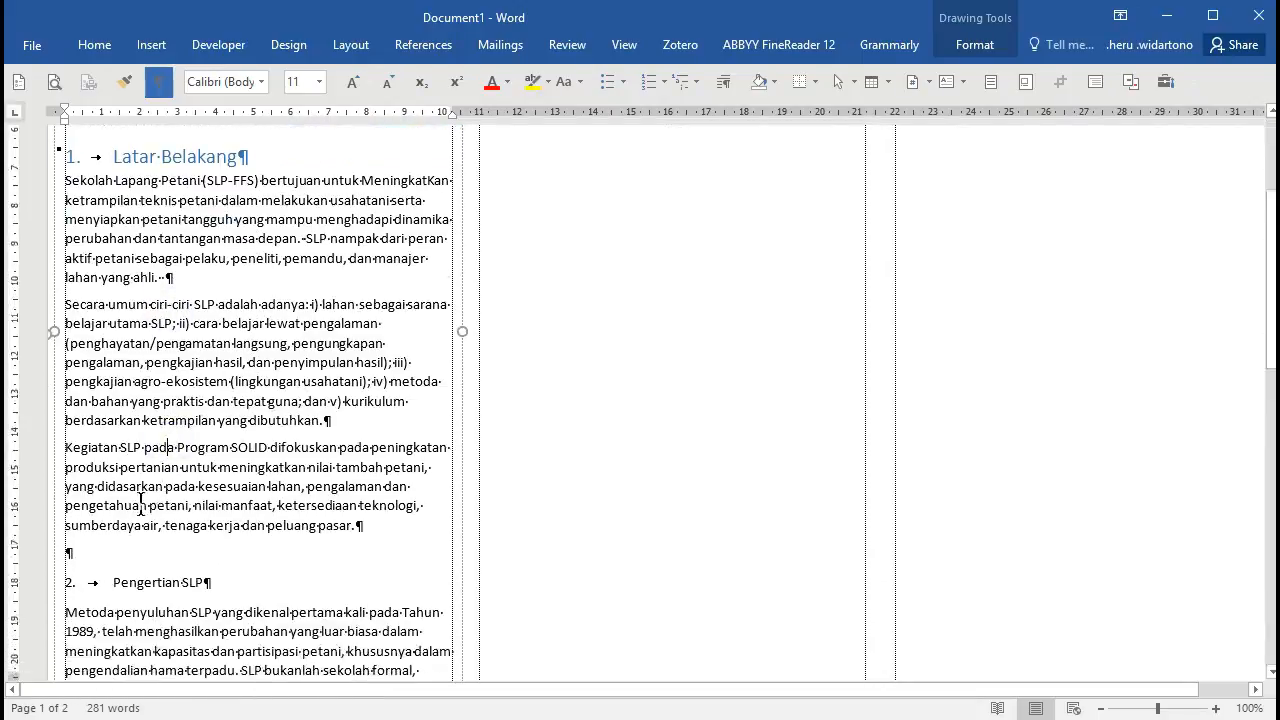
Delete the empty paragraph above Pengertian SLP and apply the Heading 2 style to that heading
scroll(141, 498, "down", 2)
left_click(92, 458)
key("BackSpace")
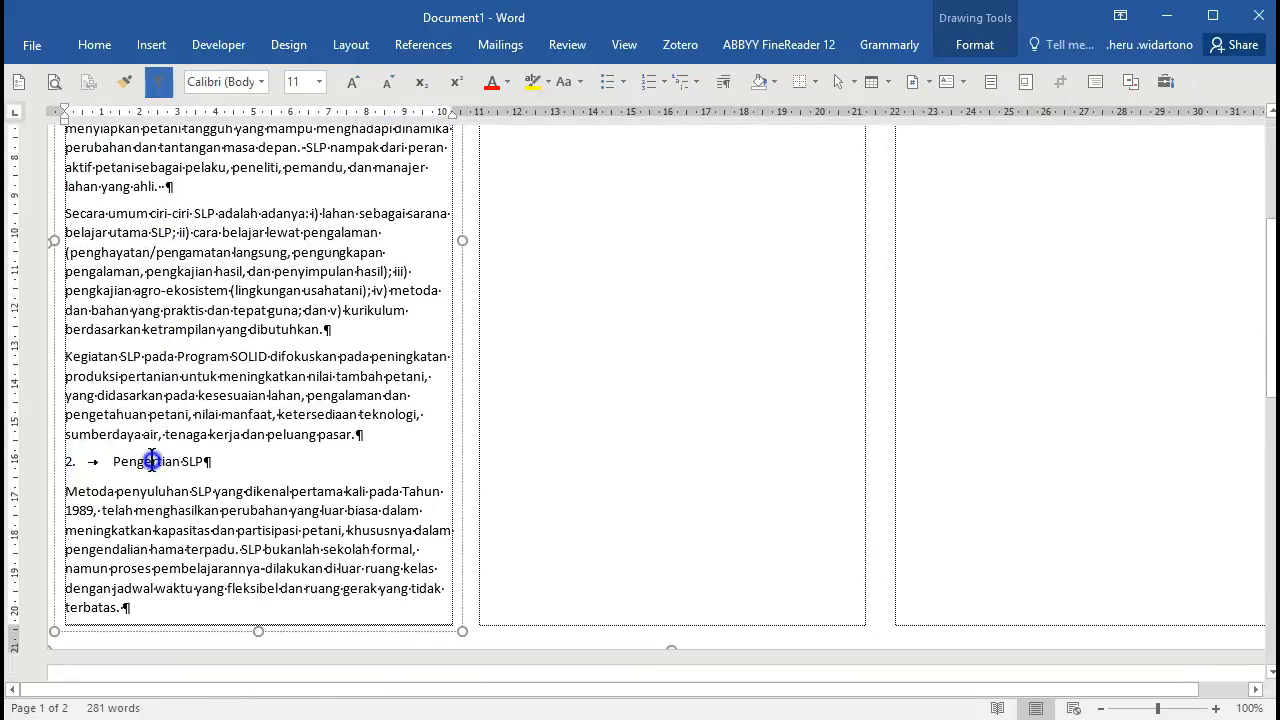
key("ctrl+alt+2")
Change the Latar Belakang heading to the Heading 2 style
scroll(150, 450, "up", 6)
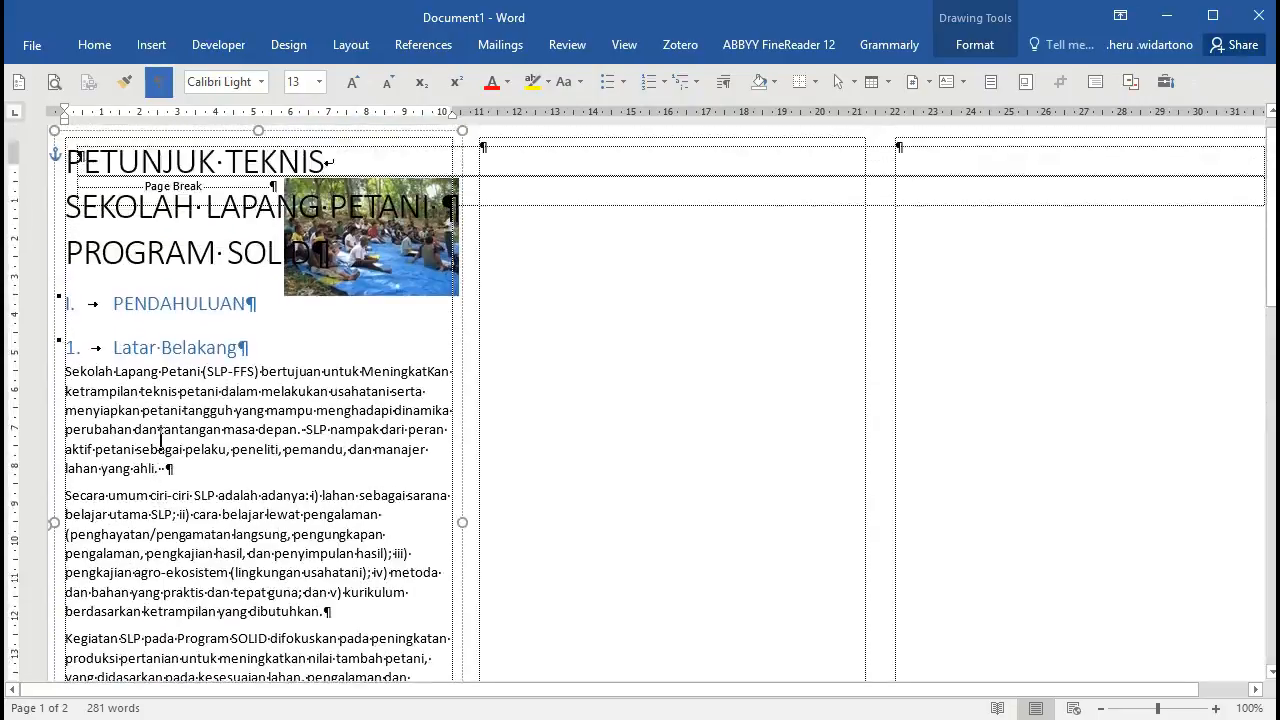
scroll(160, 440, "up", 1)
left_click(190, 373)
key("ctrl+alt+2")
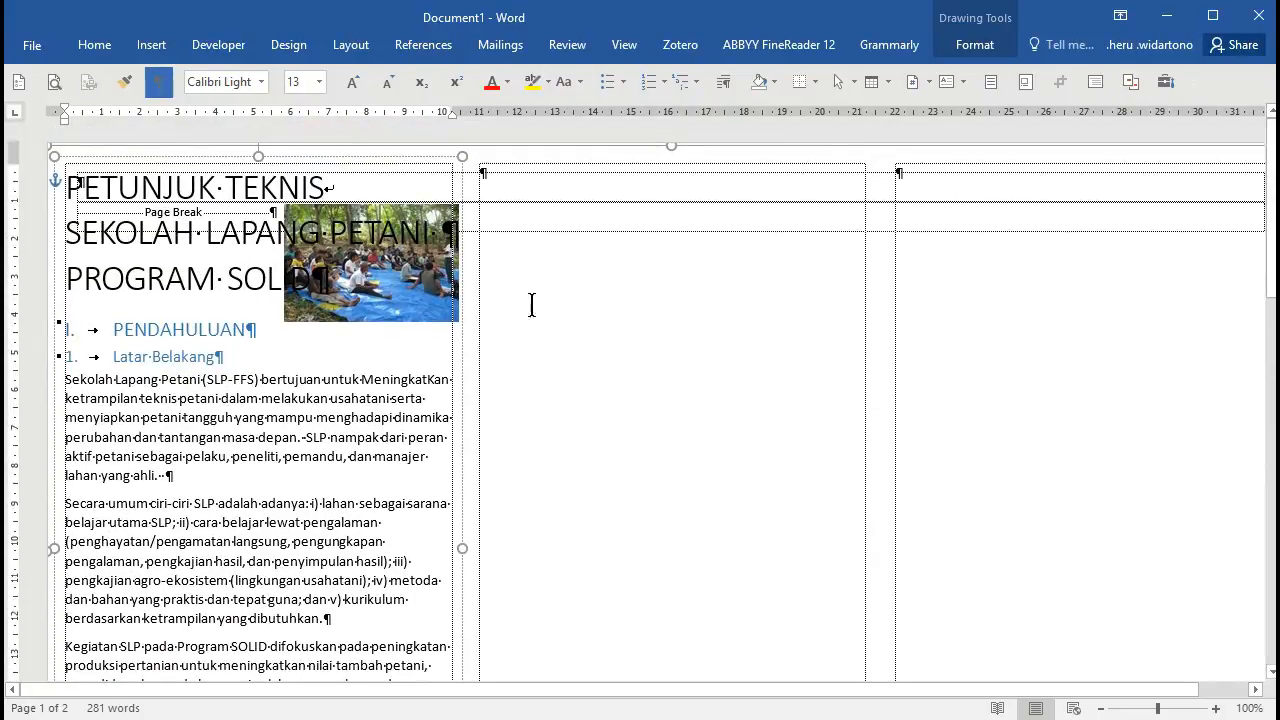
Switch to the source leaflet and examine how its text is distributed over the three columns of page 1
key("alt+Tab")
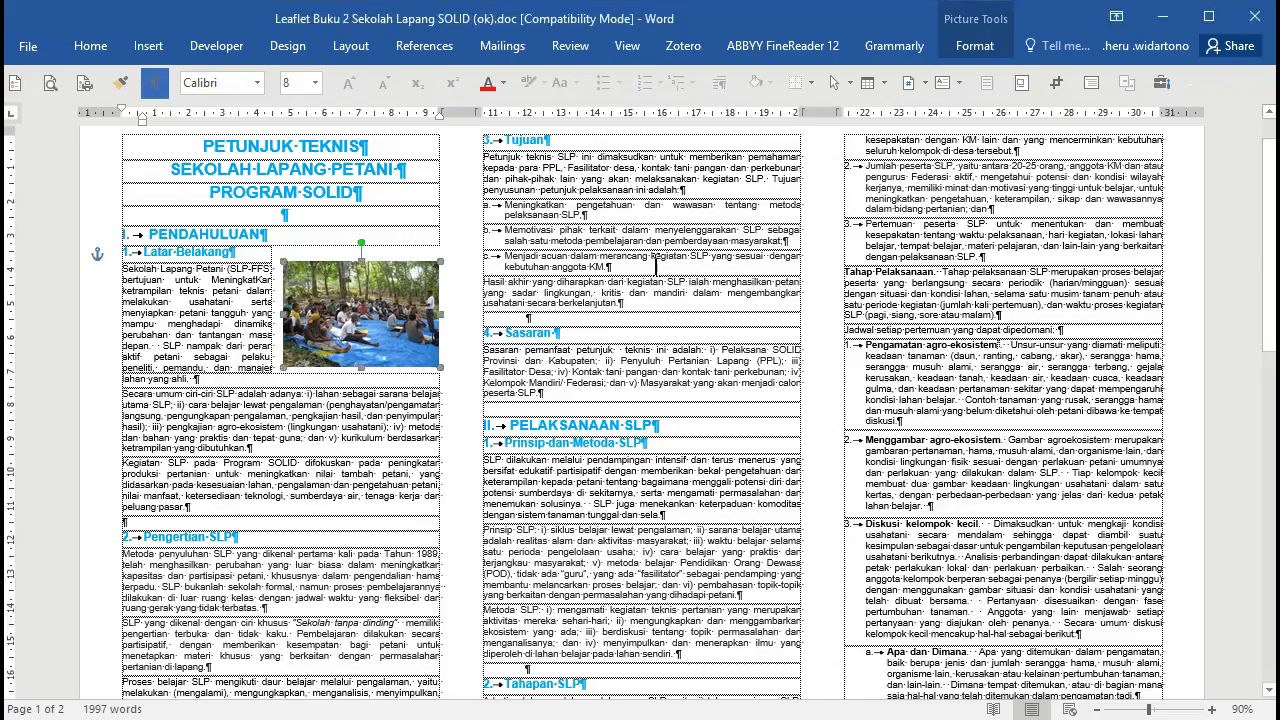
left_click_drag(519, 155, 617, 483)
scroll(617, 483, "down", 3)
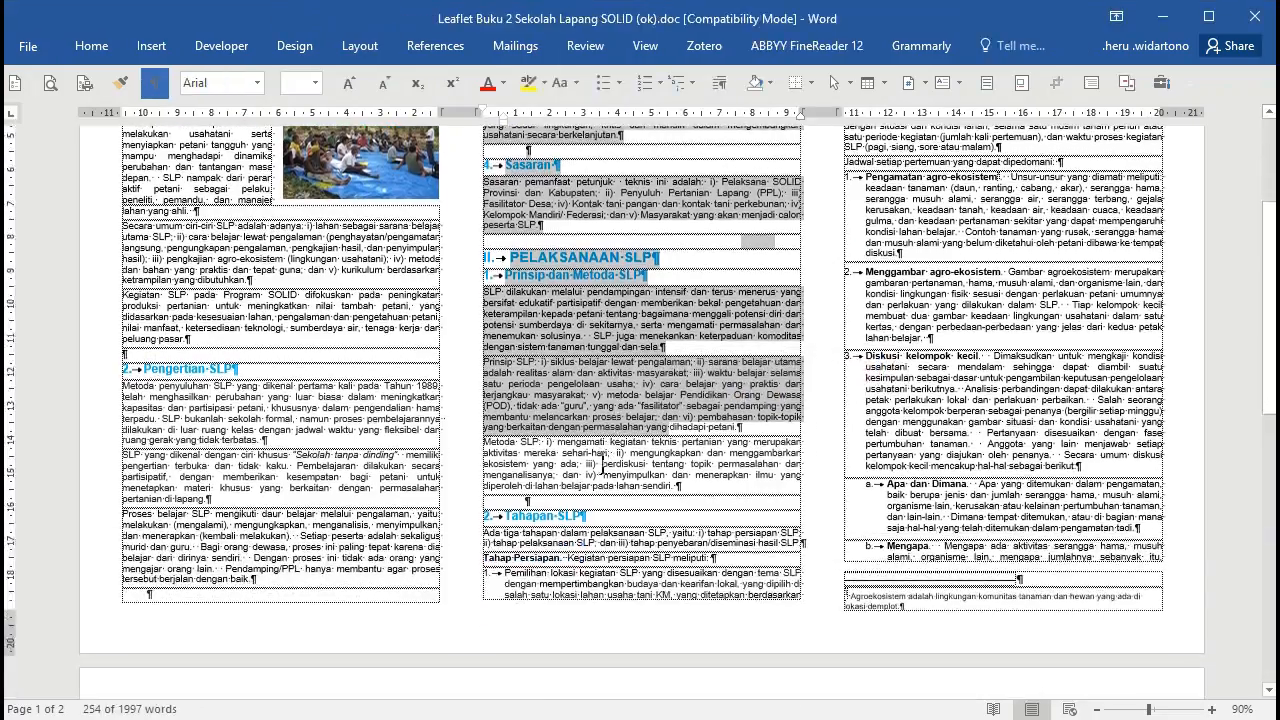
left_click(295, 370)
scroll(260, 338, "up", 2)
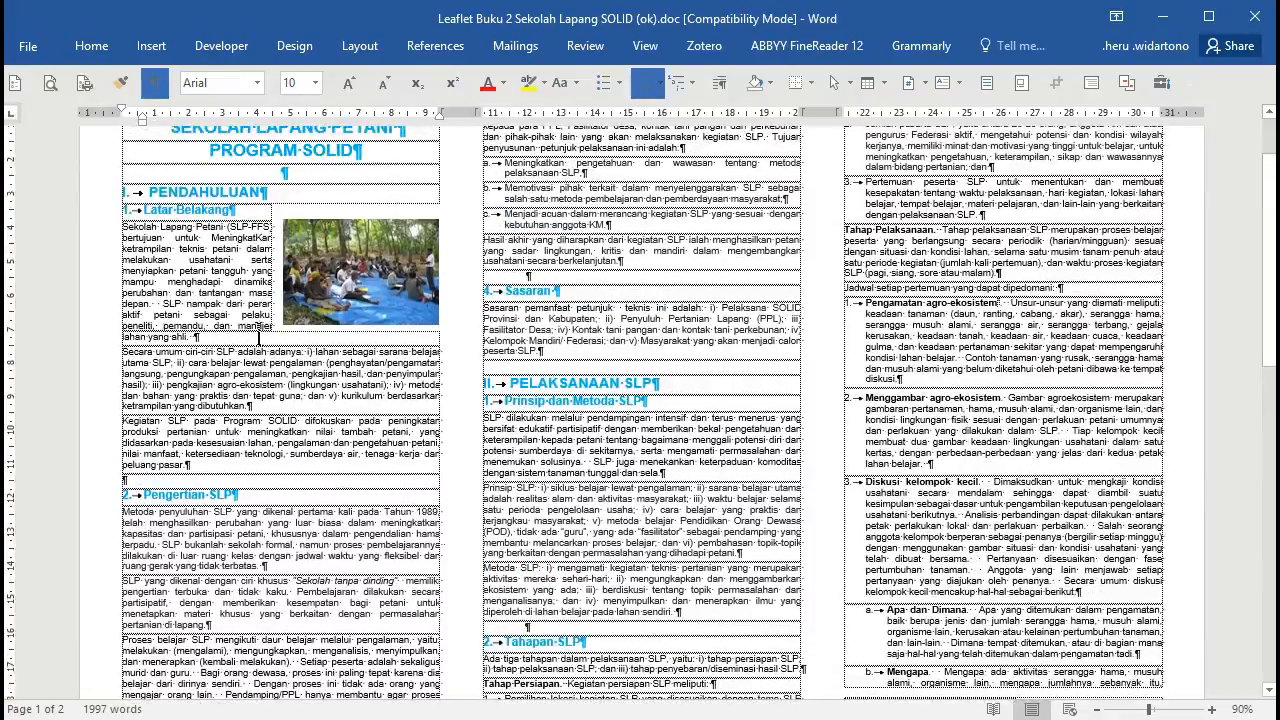
scroll(215, 400, "down", 2)
left_click(591, 487)
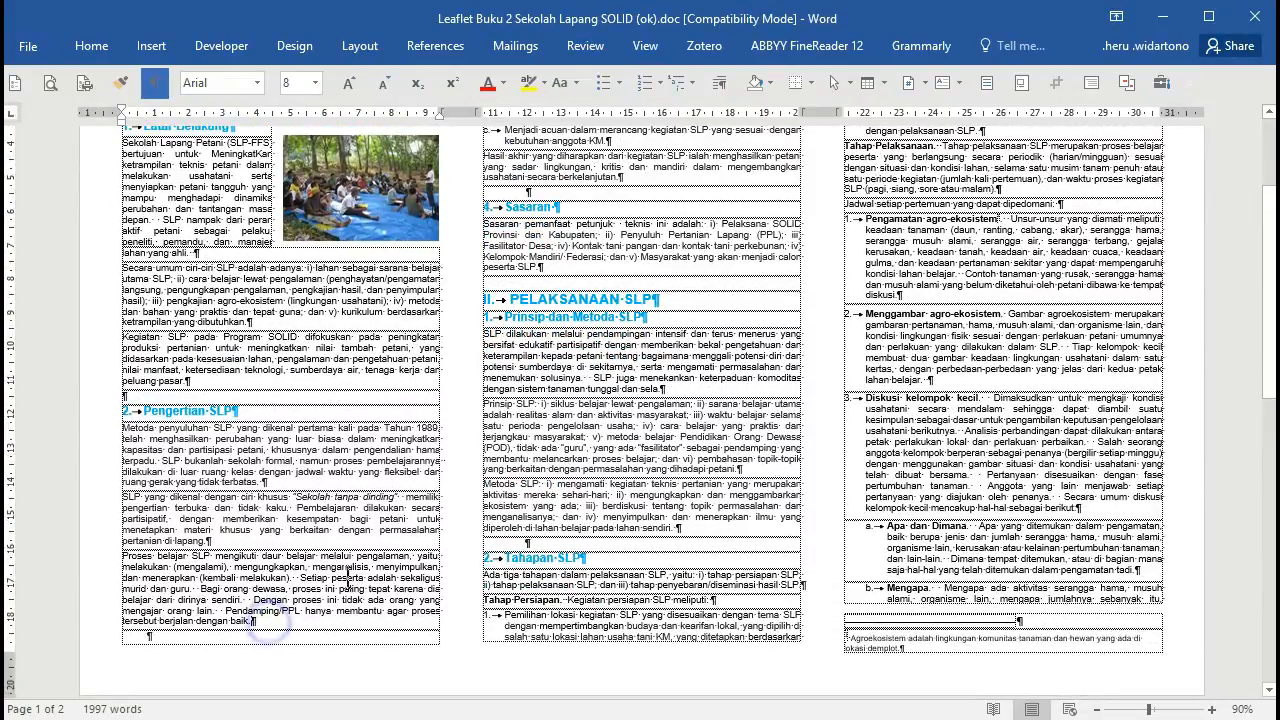
left_click(770, 636)
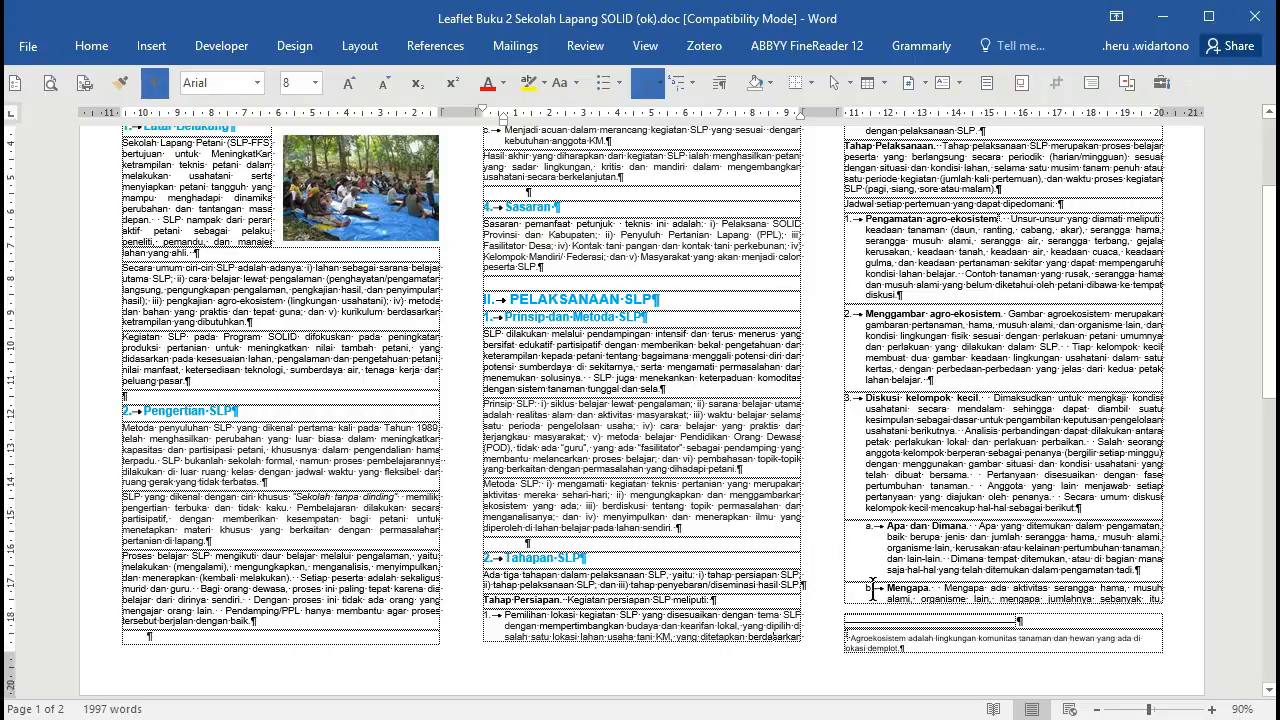
scroll(903, 298, "up", 4)
left_click_drag(865, 178, 976, 185)
scroll(690, 497, "down", 7)
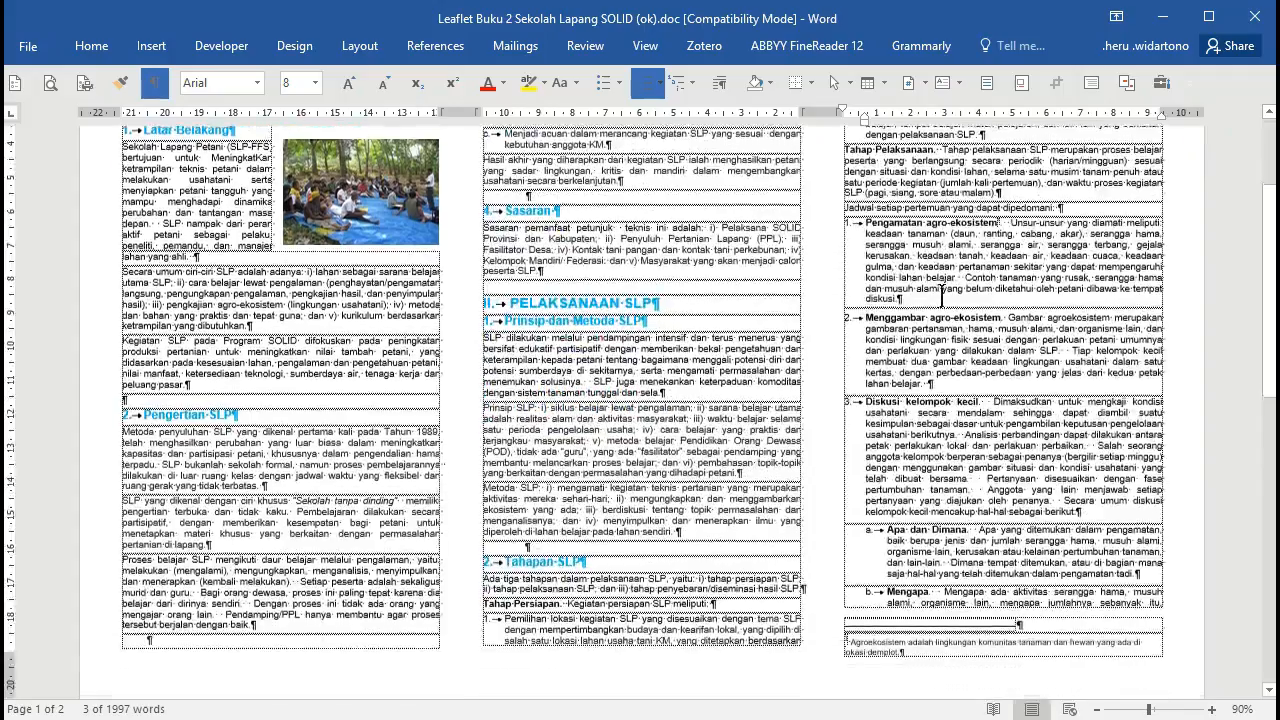
left_click(688, 497)
scroll(670, 480, "up", 2)
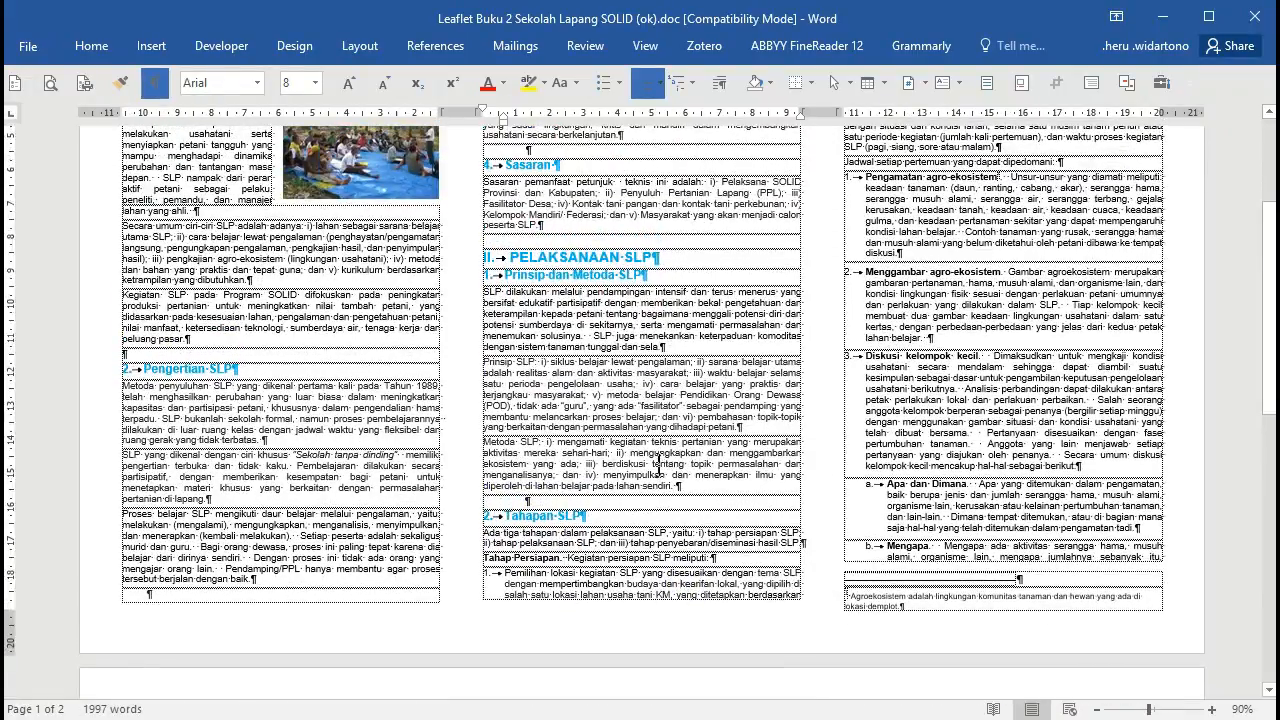
scroll(722, 452, "up", 3)
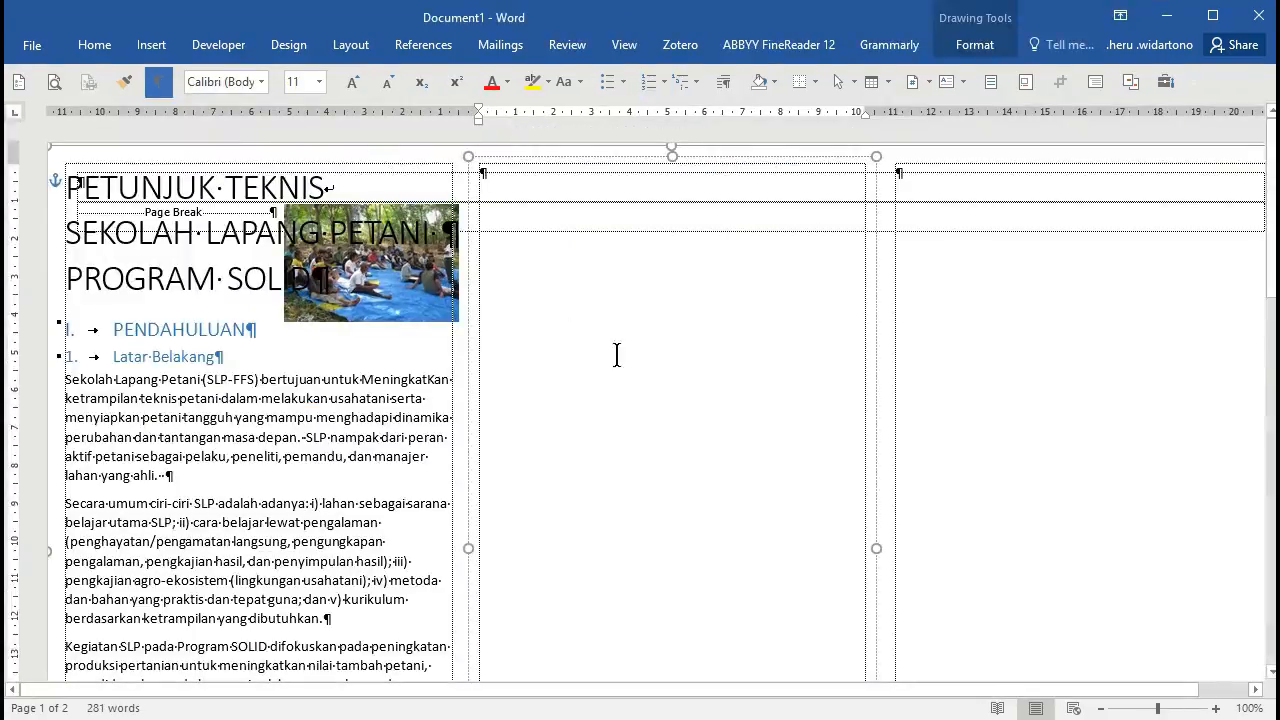
Return to Document1 and look over the filled text box and the two empty ones beside it
left_click(340, 328)
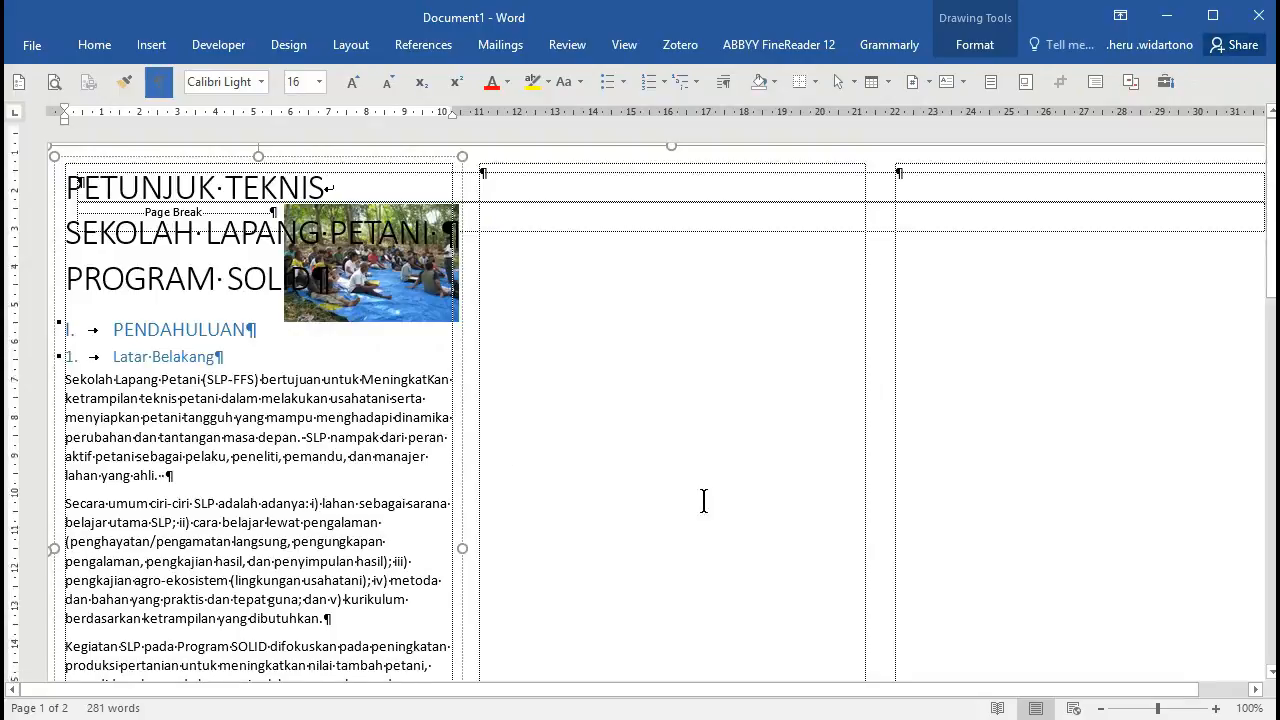
scroll(715, 580, "down", 3)
scroll(724, 612, "down", 4)
scroll(571, 486, "up", 7)
left_click(370, 486)
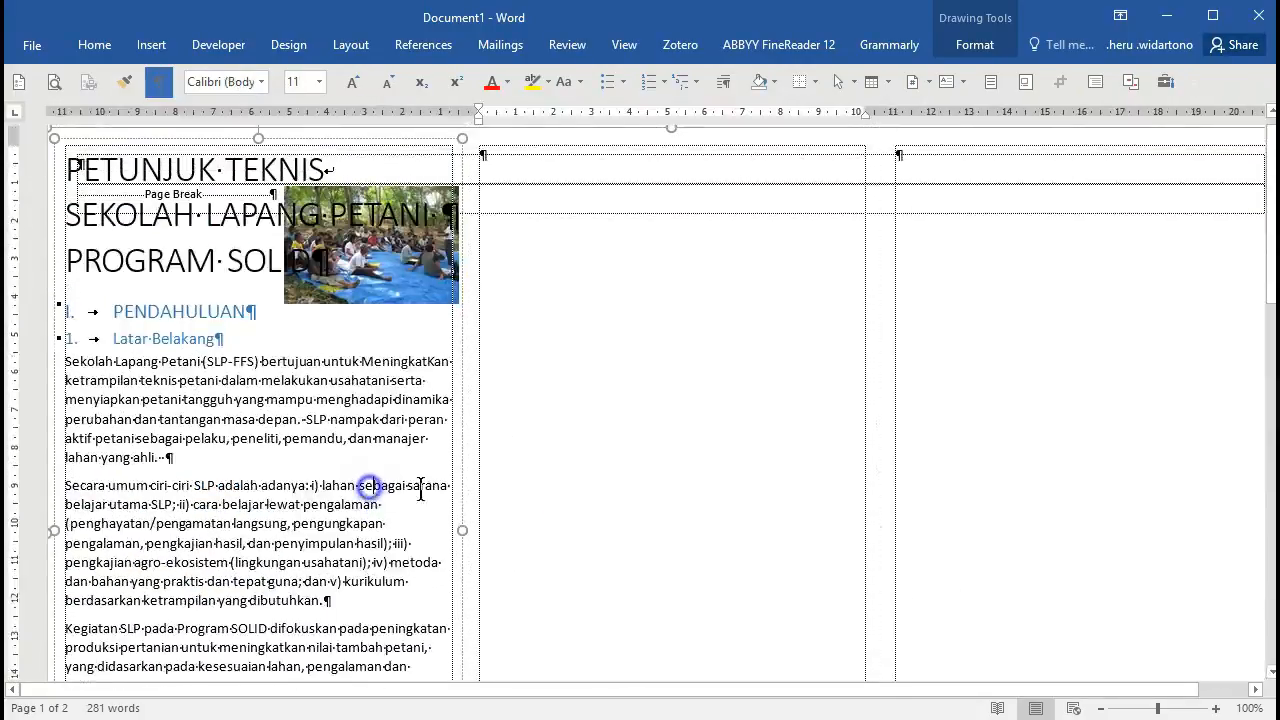
scroll(923, 371, "down", 5)
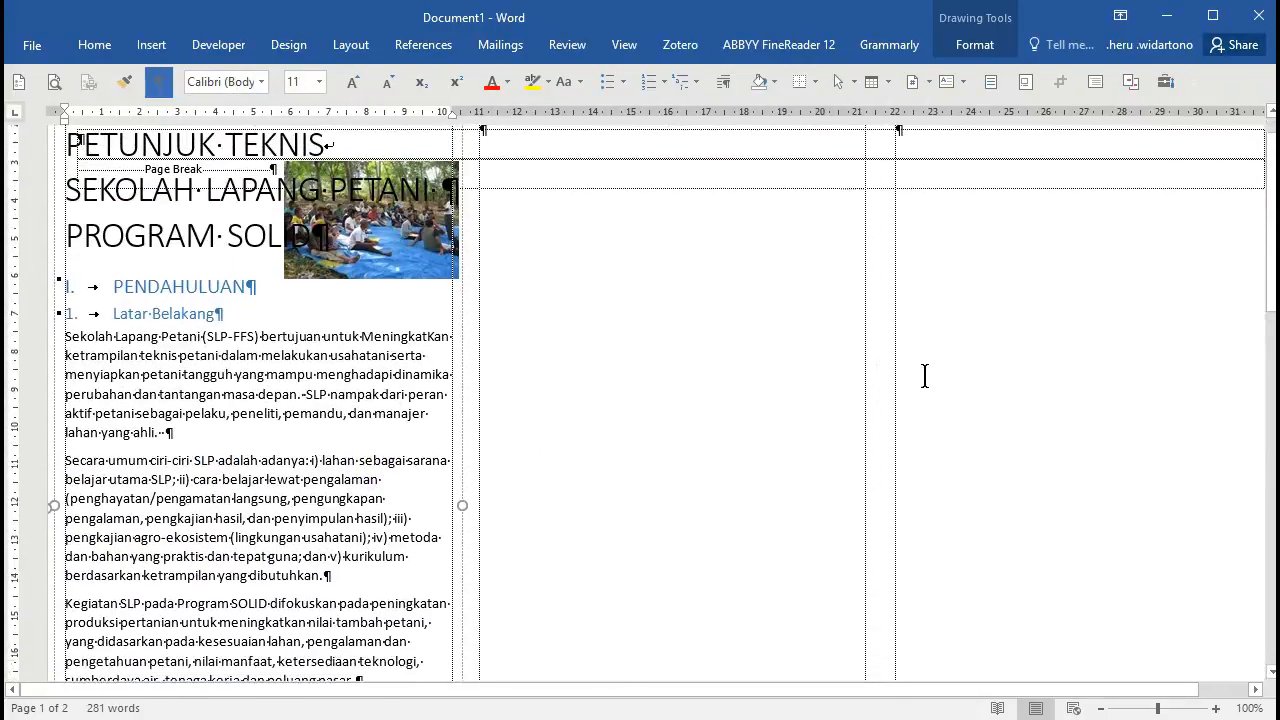
scroll(730, 383, "up", 1)
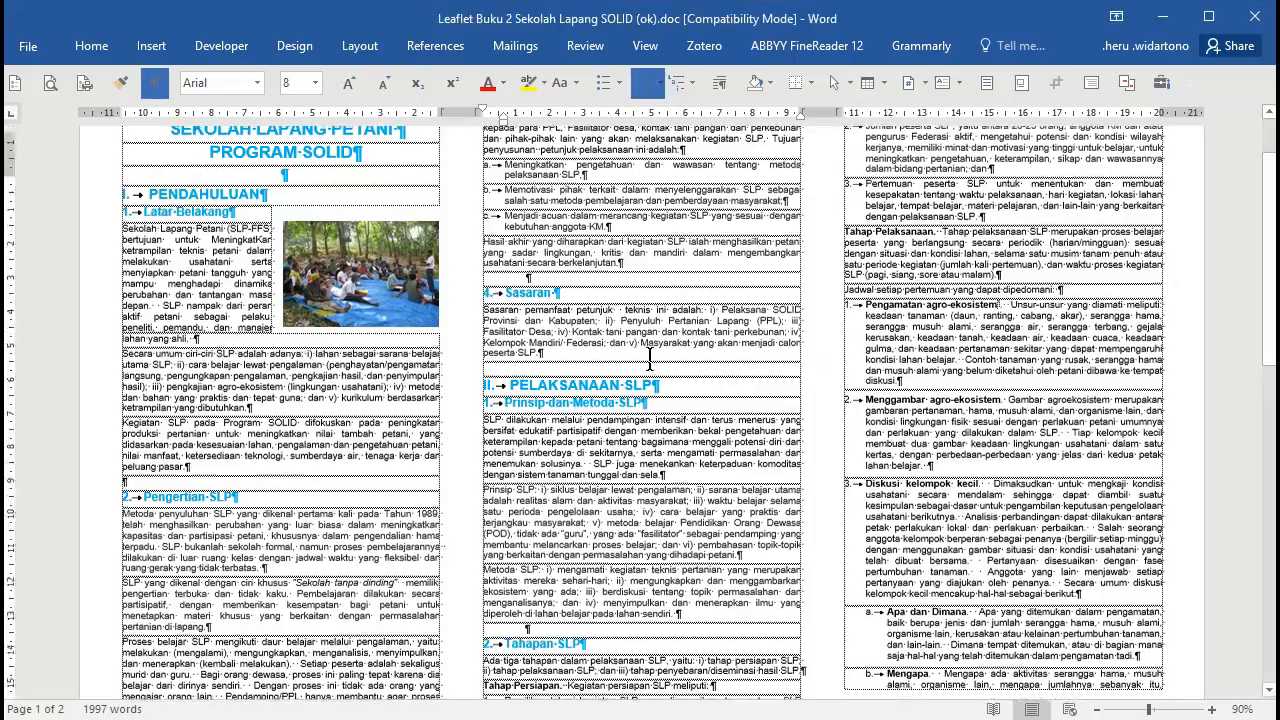
Select the source leaflet's middle-column text from the Tujuan heading through the Tahap Persiapan line, and return to Document1
scroll(517, 252, "up", 2)
left_click(488, 188)
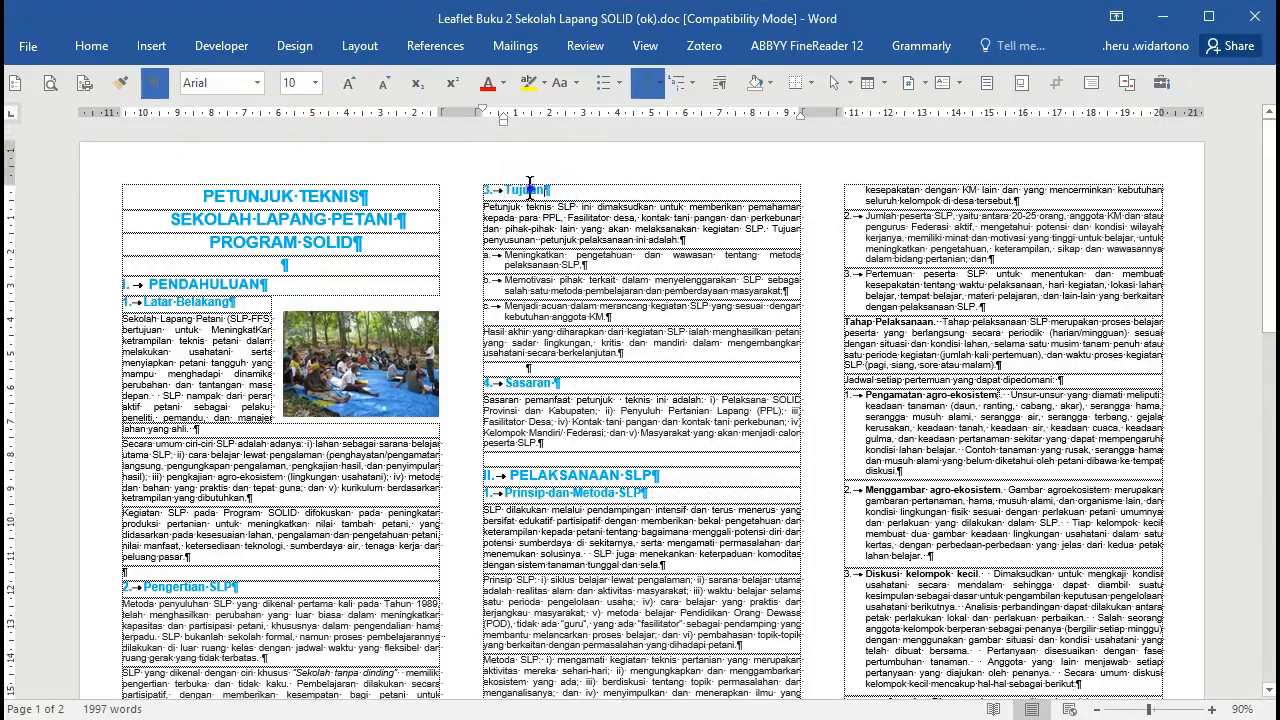
left_click_drag(505, 190, 600, 521)
scroll(640, 530, "down", 3)
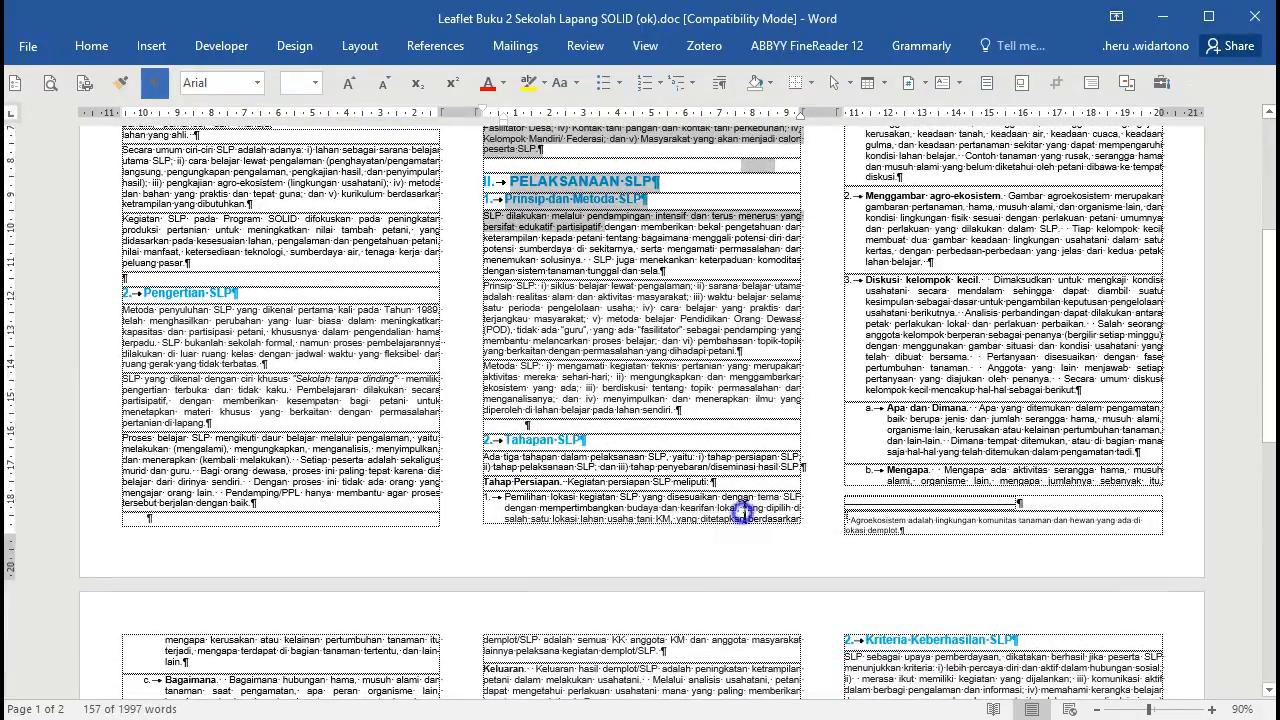
left_click(742, 512, "shift")
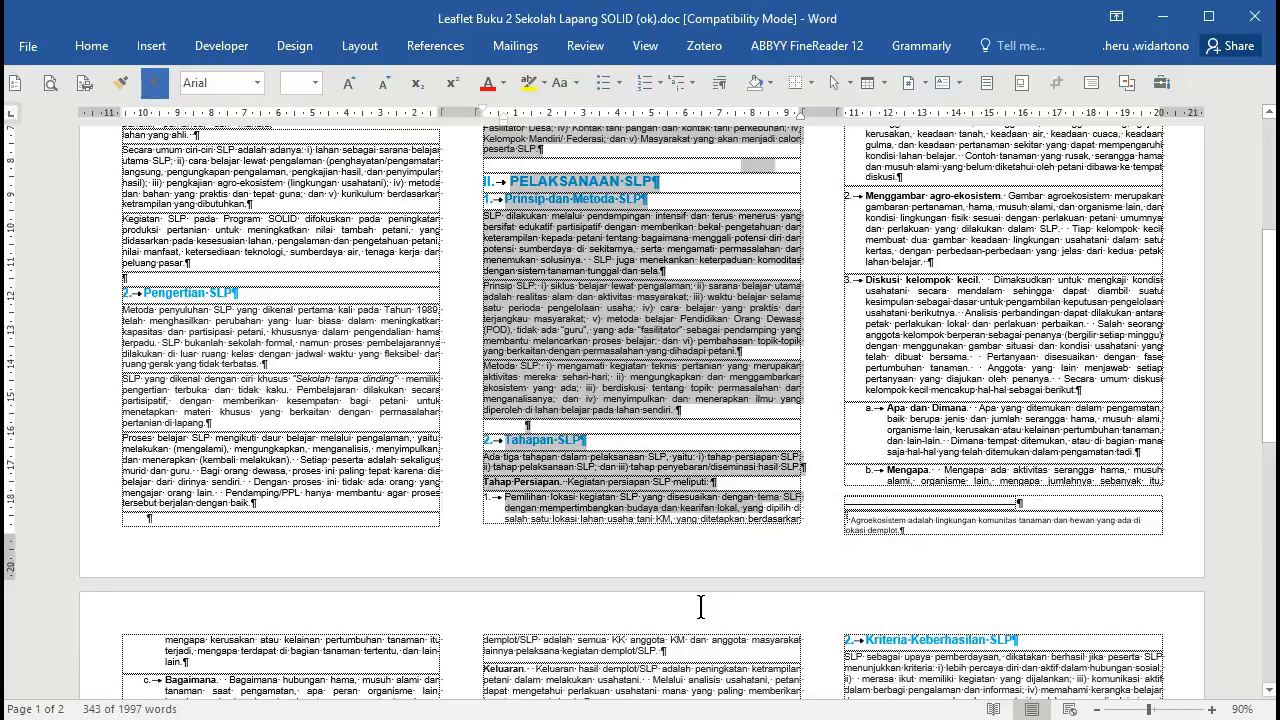
key("shift+Down")
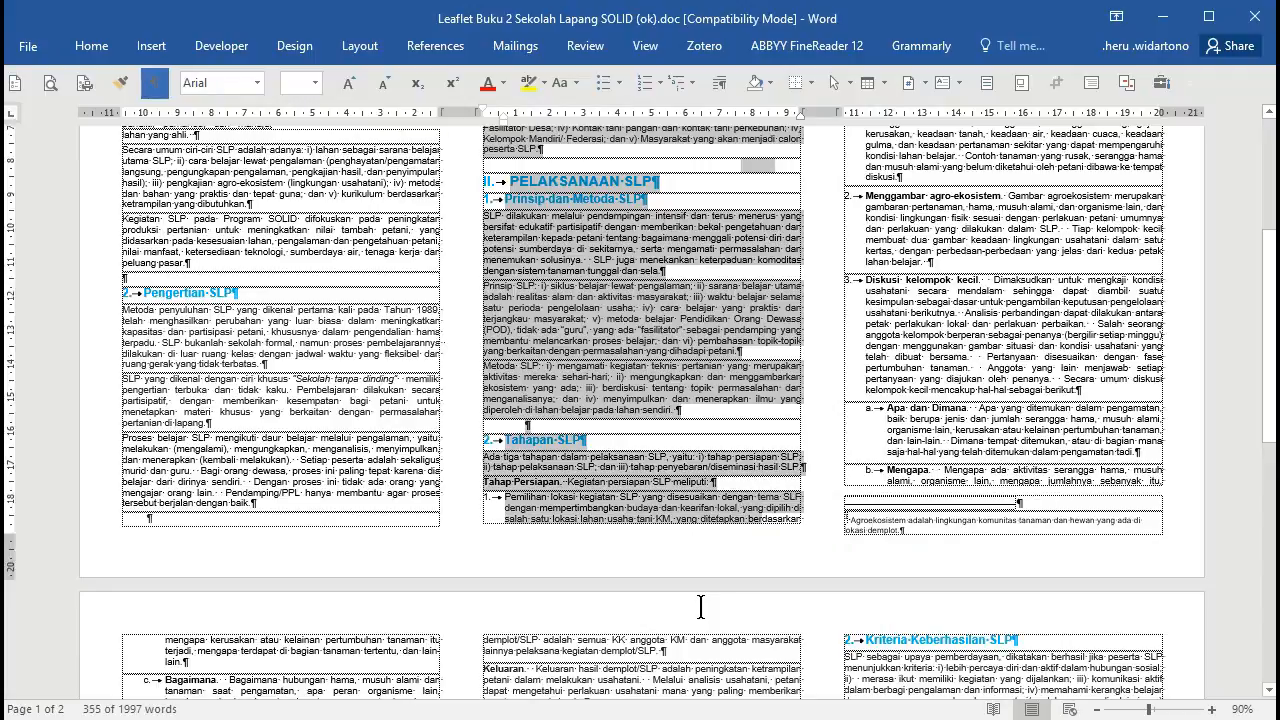
key("shift+Up")
key("shift+Up")
key("shift+Up")
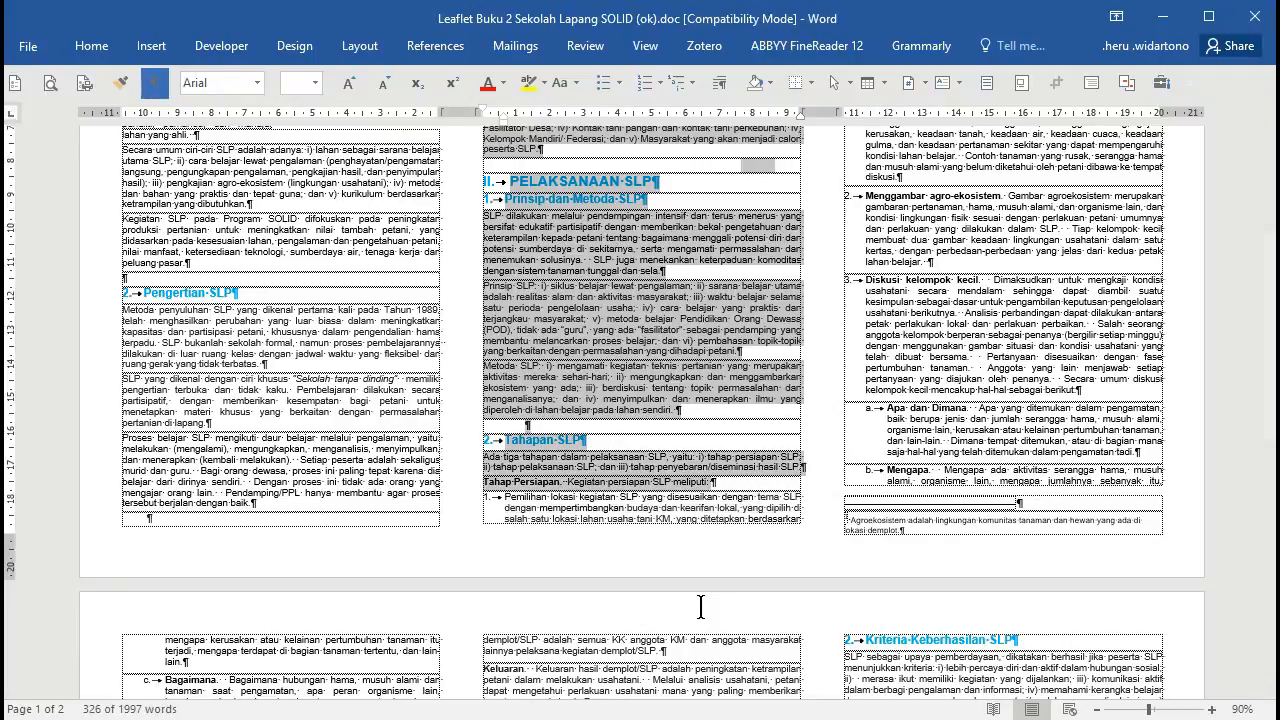
key("alt+Tab")
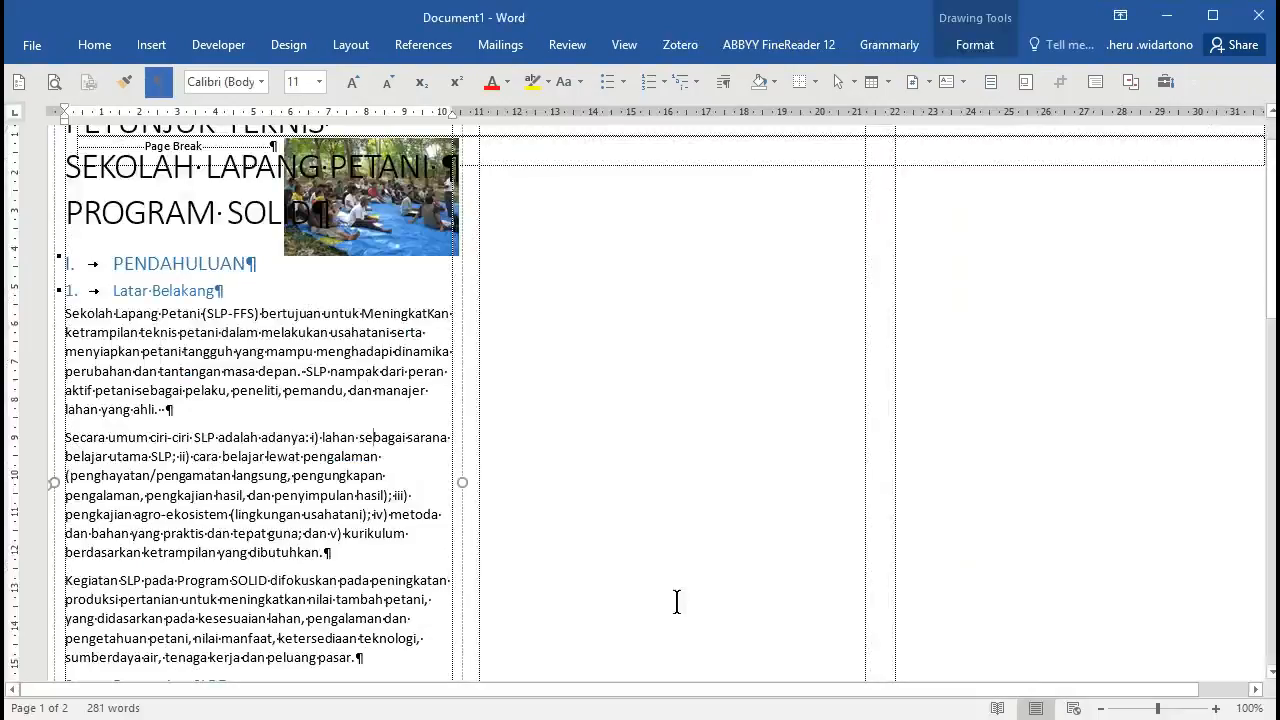
Paste the copied source leaflet text into the empty middle text box
left_click(570, 249)
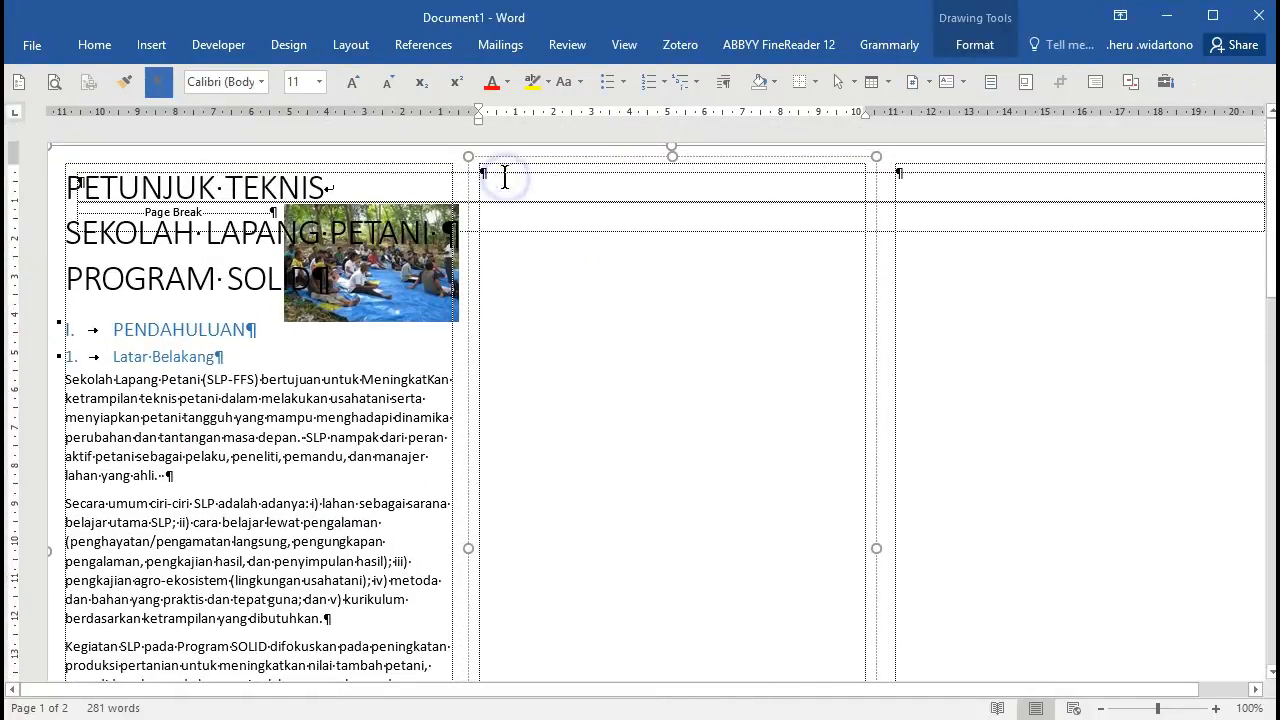
key("ctrl+v")
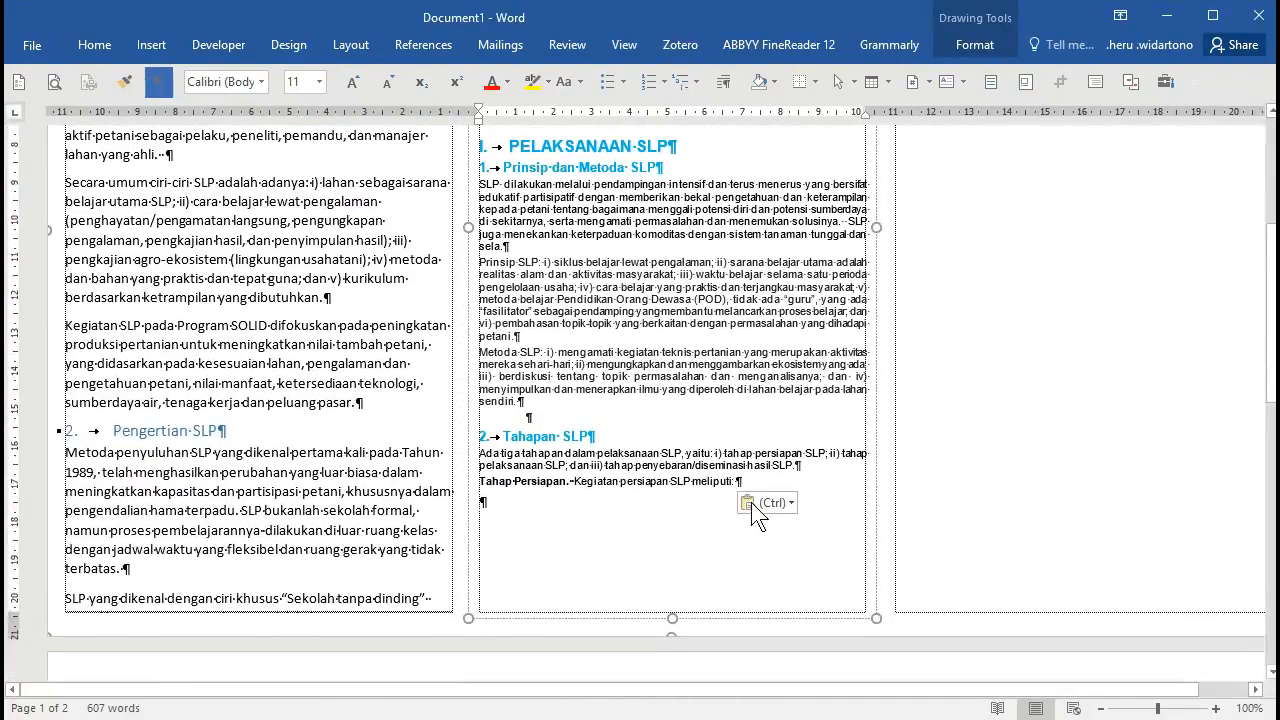
Switch to the source leaflet and copy the complete first numbered item under Tahap Persiapan, beginning with Pemilihan lokasi kegiatan SLP
key("alt+Tab")
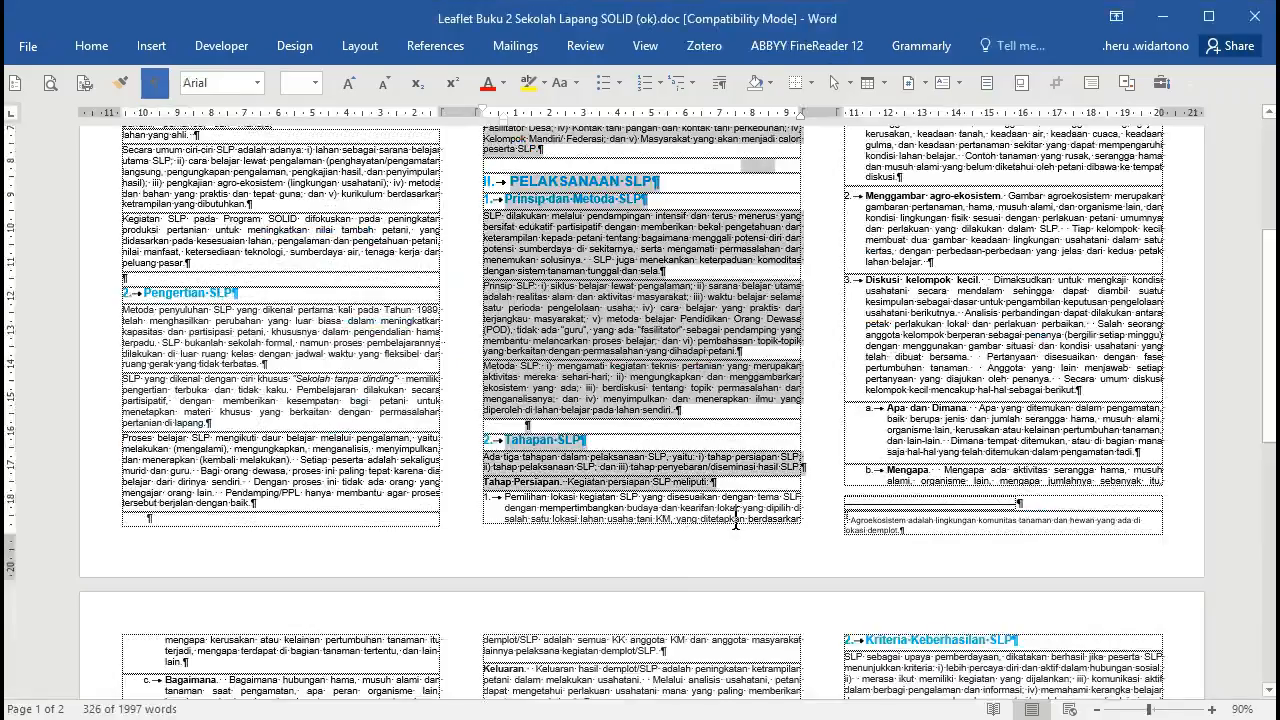
left_click(553, 500)
left_click_drag(513, 498, 692, 530)
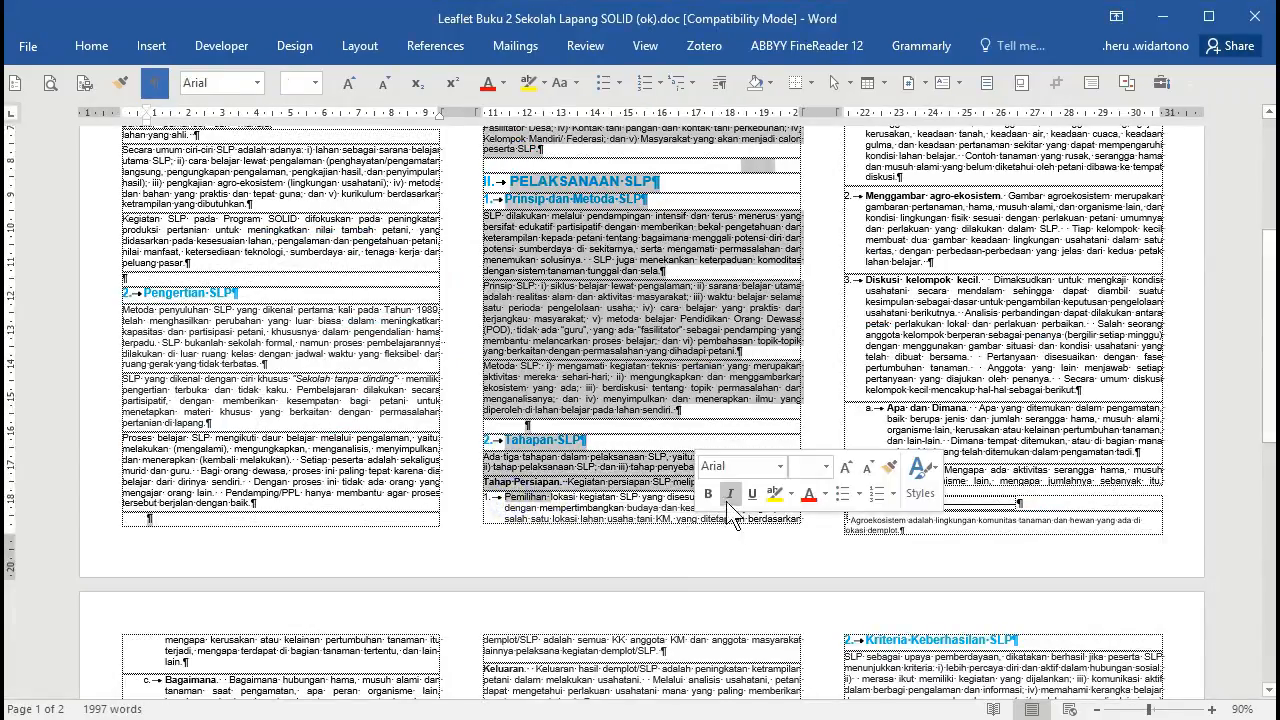
left_click(720, 506)
key("ctrl+z")
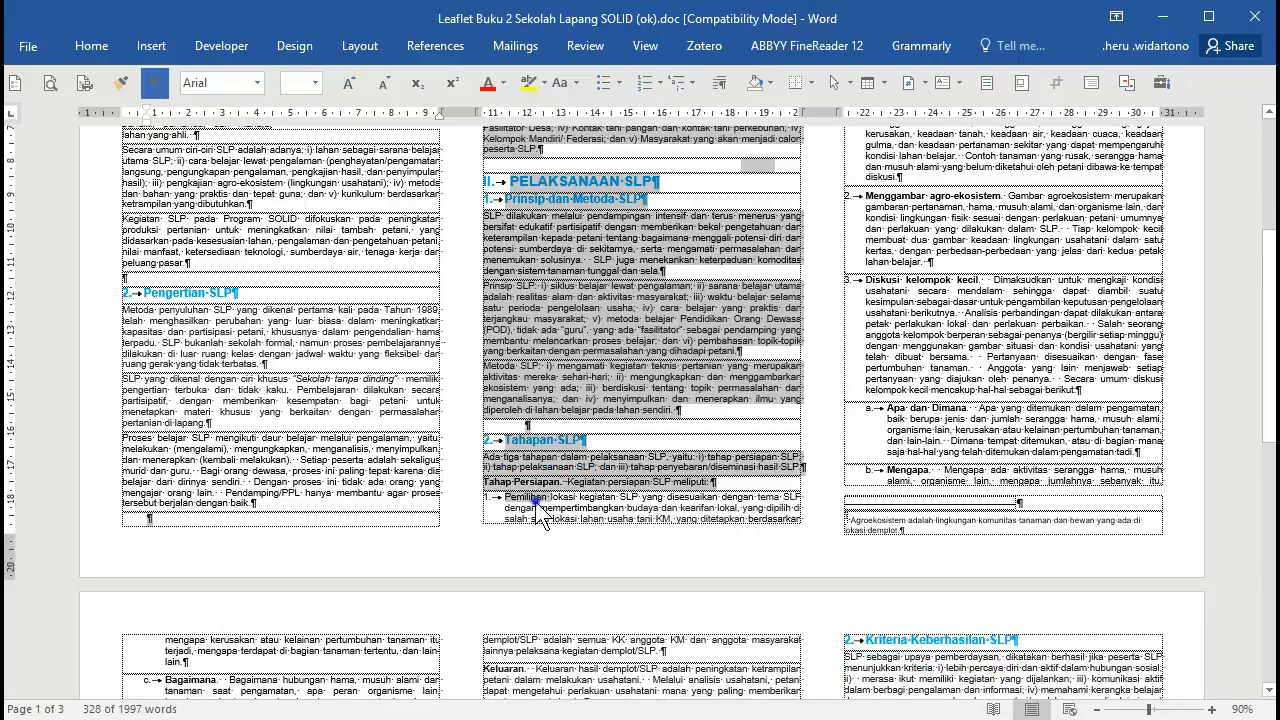
left_click(531, 500)
scroll(876, 458, "up", 5)
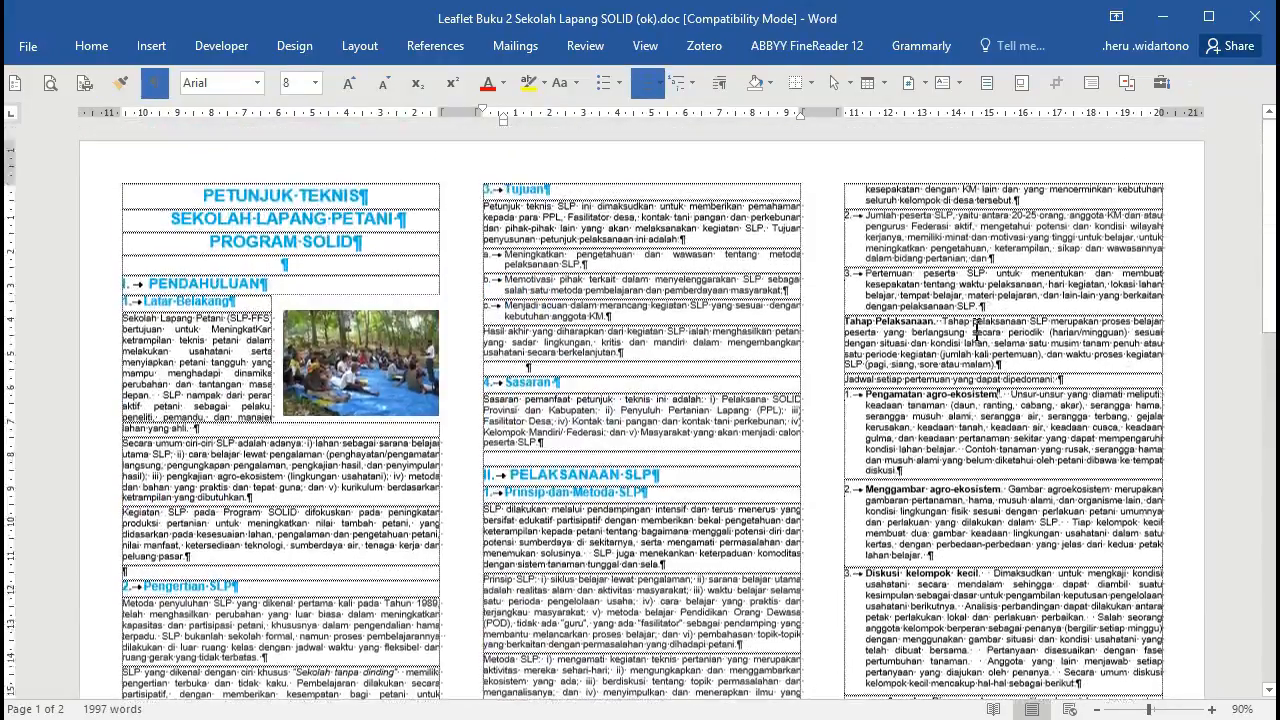
triple_click(1025, 200)
key("ctrl+c")
Return to Document1 and paste the copied numbered item below the Tahap Persiapan line in the middle text box
scroll(770, 380, "down", 5)
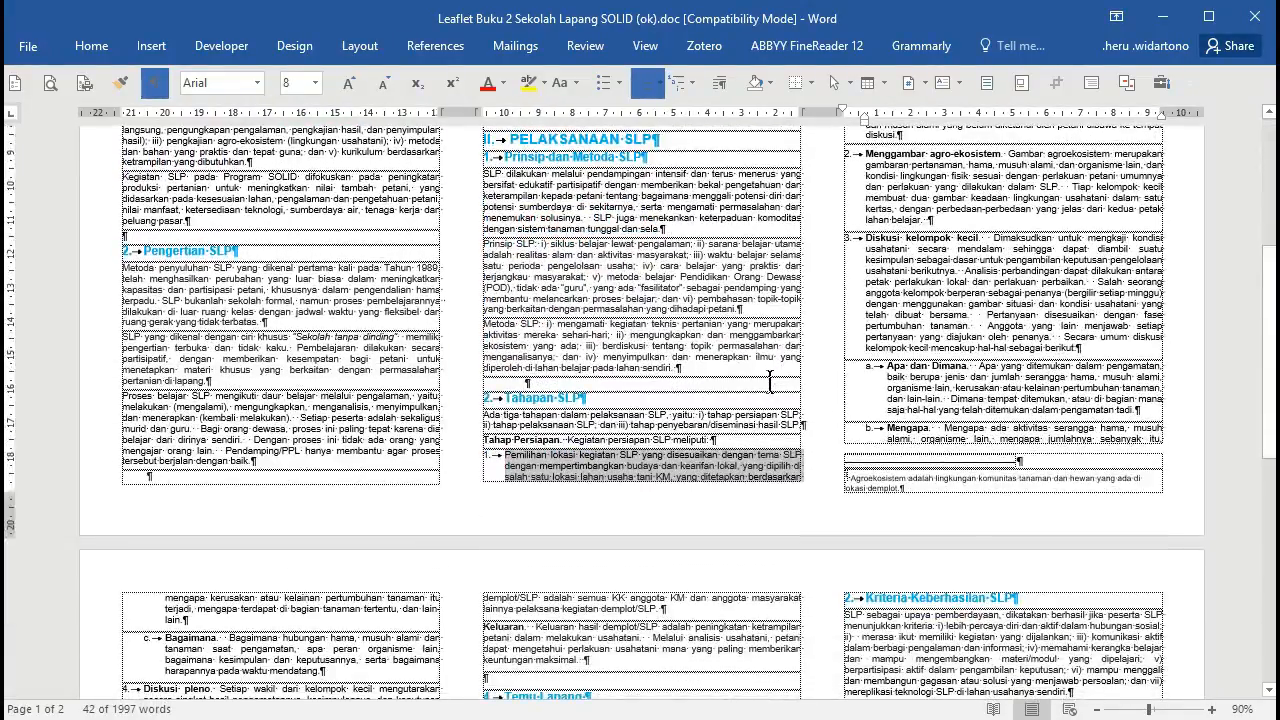
key("alt+Tab")
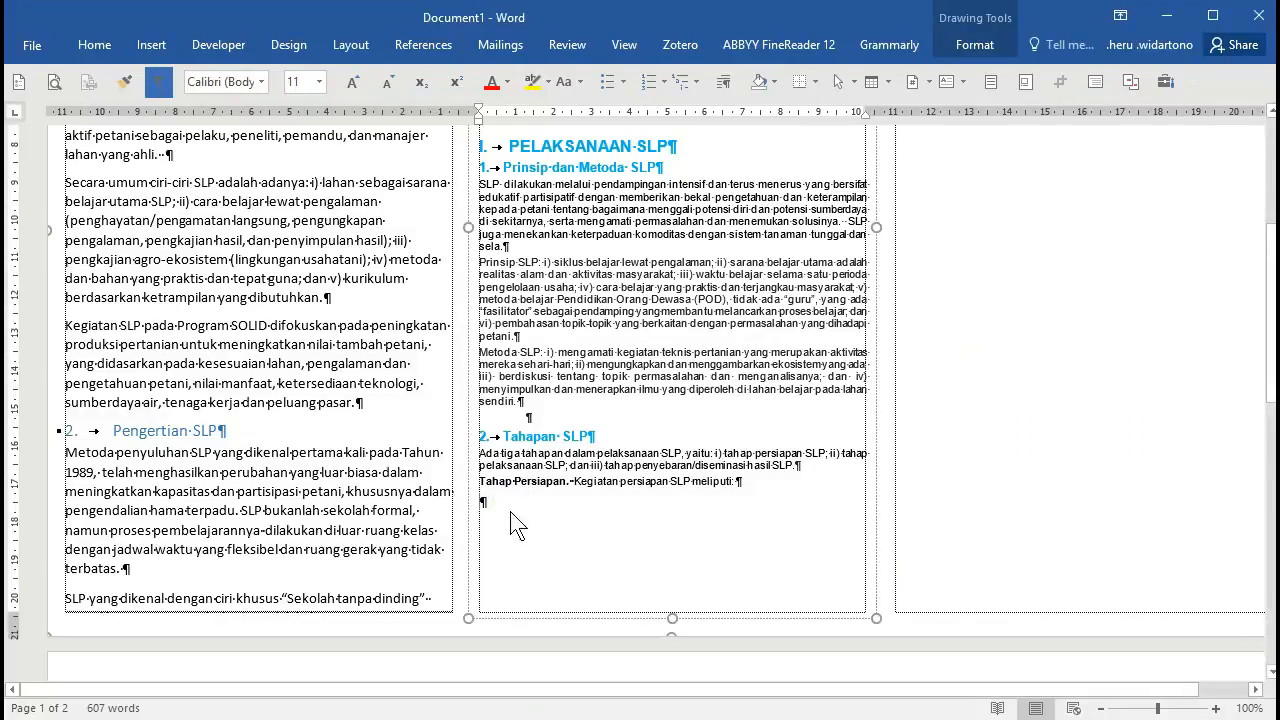
left_click(490, 500)
key("ctrl+v")
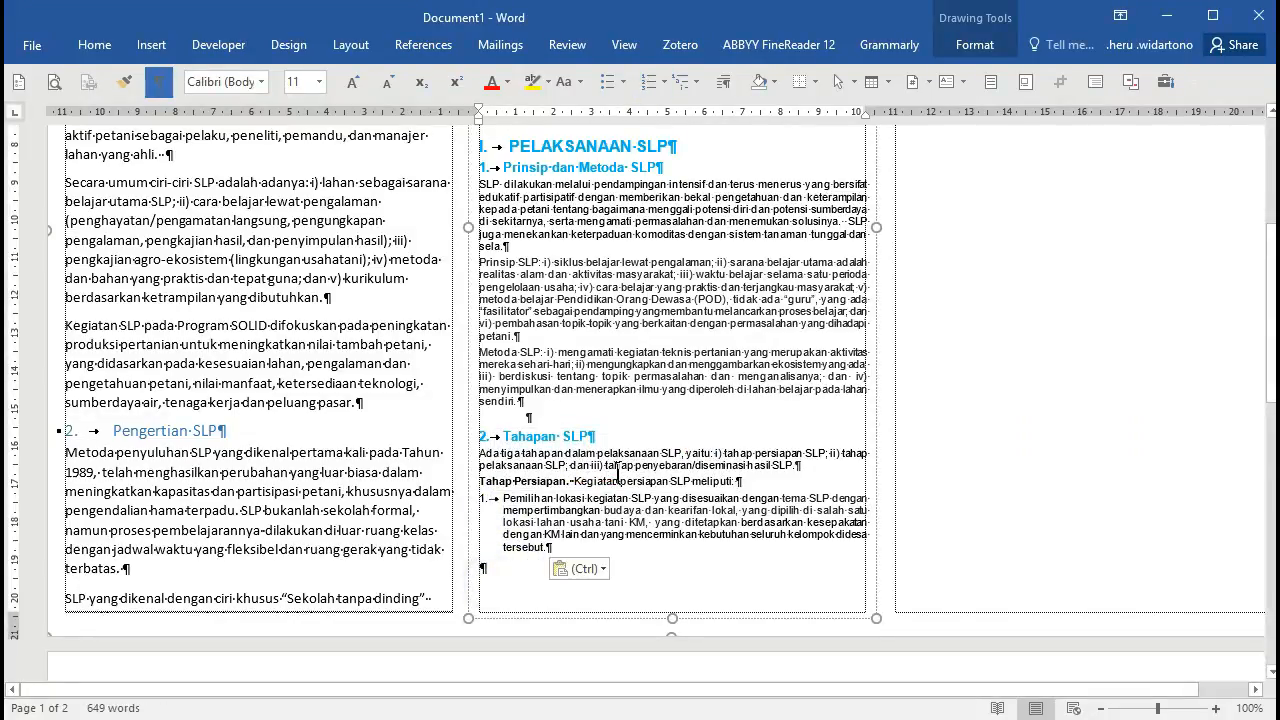
Apply the Heading 2 style to the Tujuan heading and the Heading 1 style to the PELAKSANAAN SLP heading
scroll(618, 468, "up", 3)
scroll(618, 468, "up", 2)
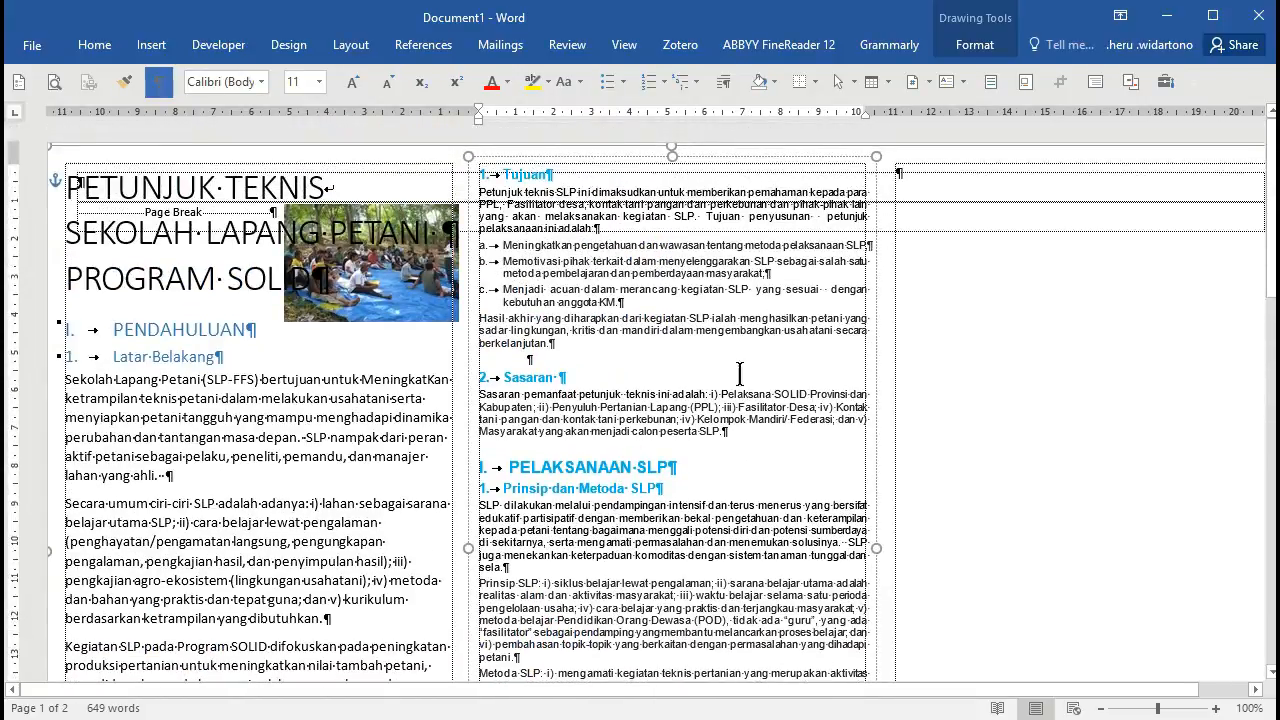
left_click(691, 288)
left_click(599, 197)
left_click(553, 175)
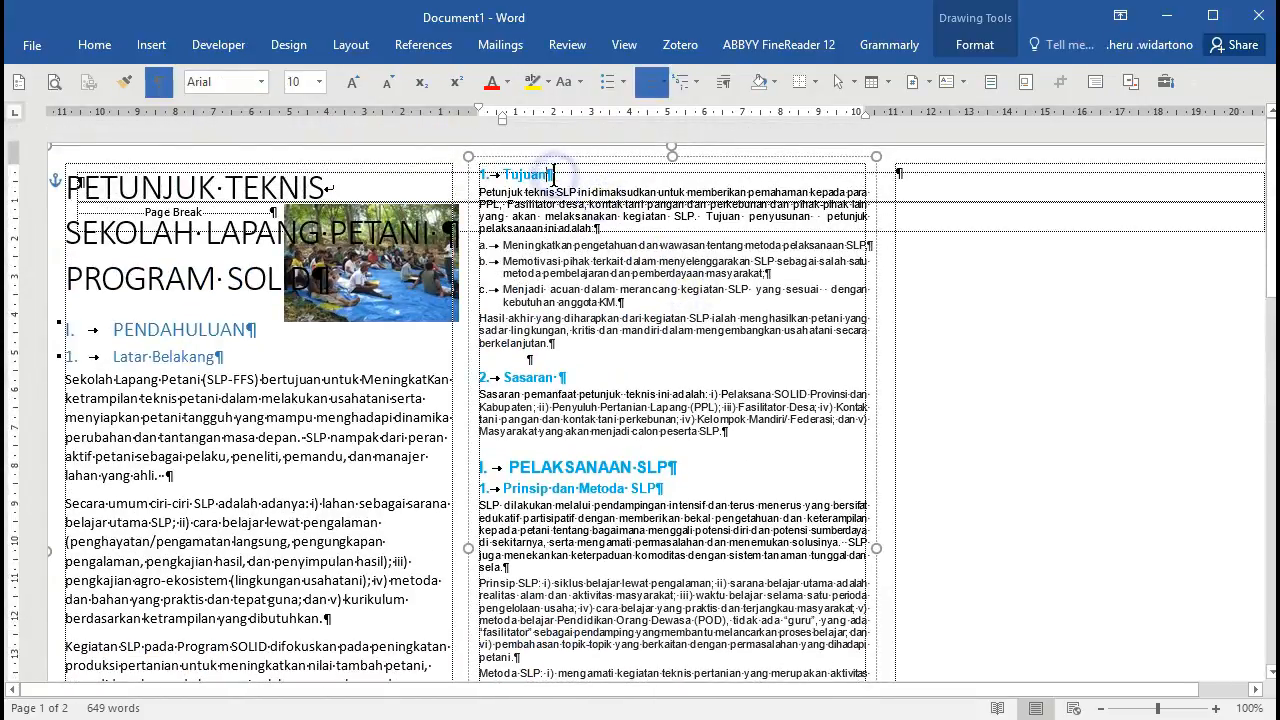
key("ctrl+z")
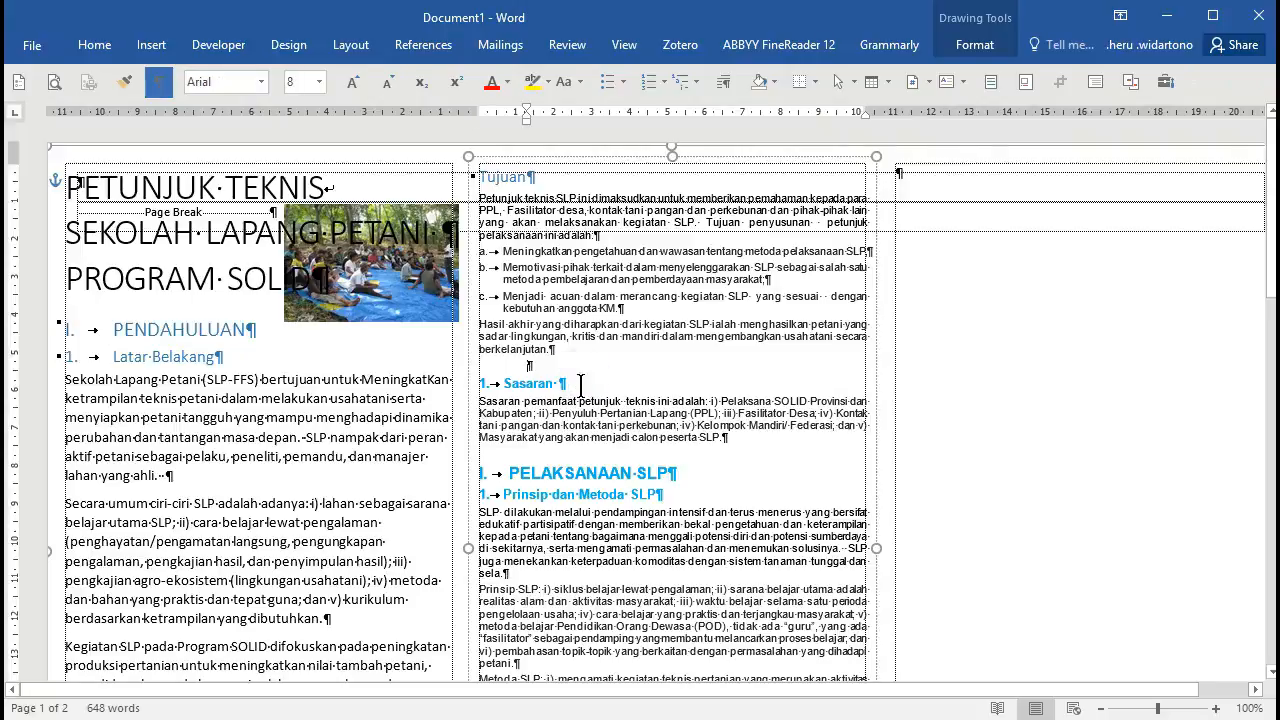
left_click(598, 476)
key("ctrl+z")
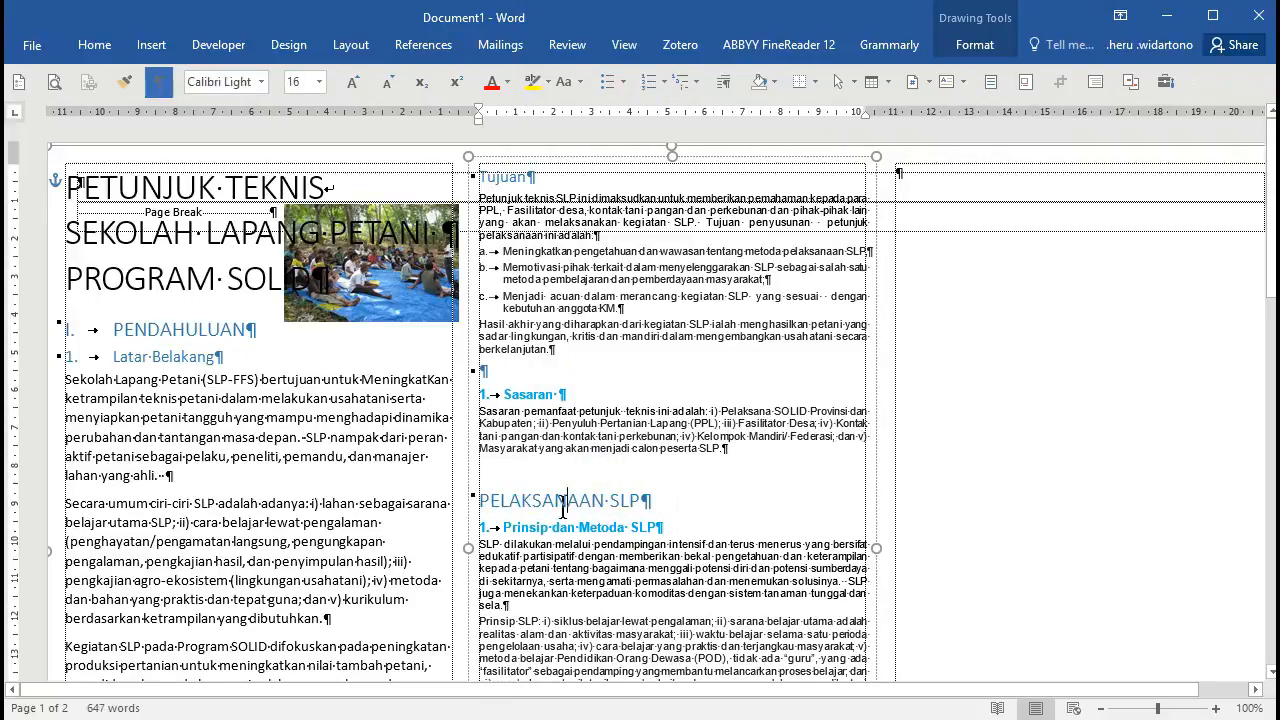
Apply the Body Text style to the Sasaran pemanfaat and Hasil akhir paragraphs in the middle text box
left_click(558, 441)
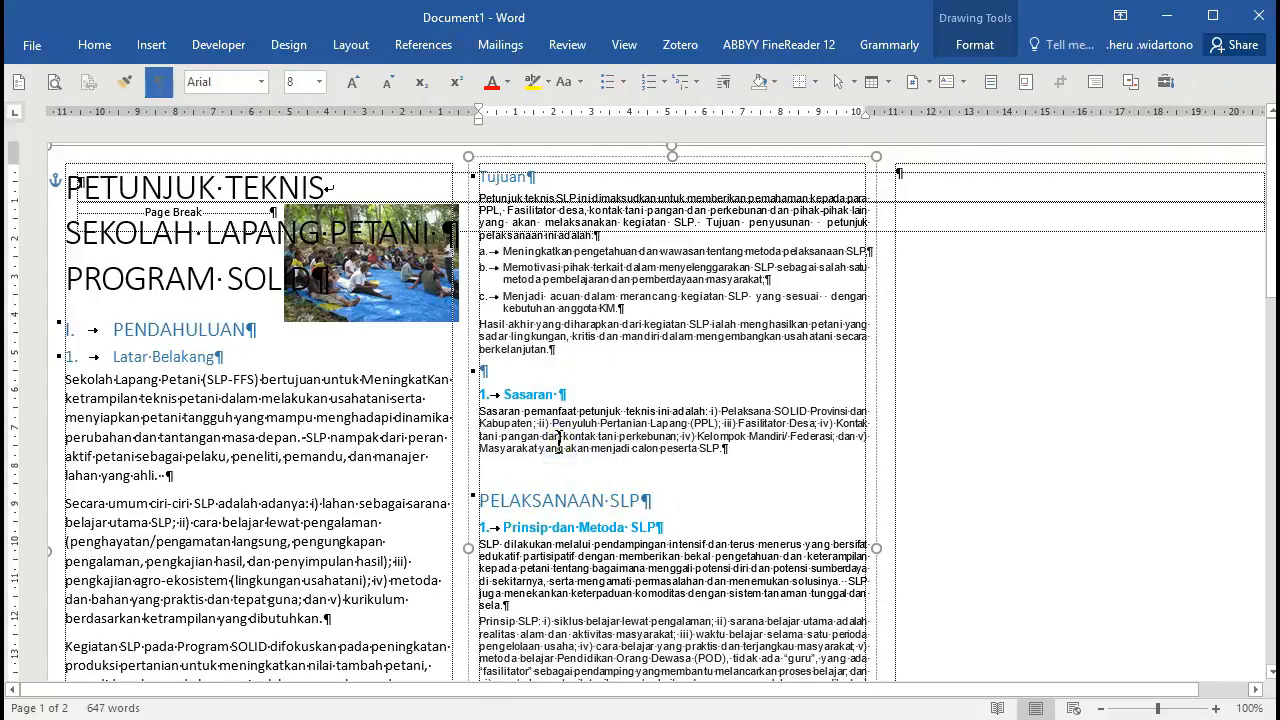
left_click(592, 338)
key("ctrl+shift+n")
left_click(568, 311)
Delete the empty paragraph above the Sasaran heading
scroll(630, 444, "down", 3)
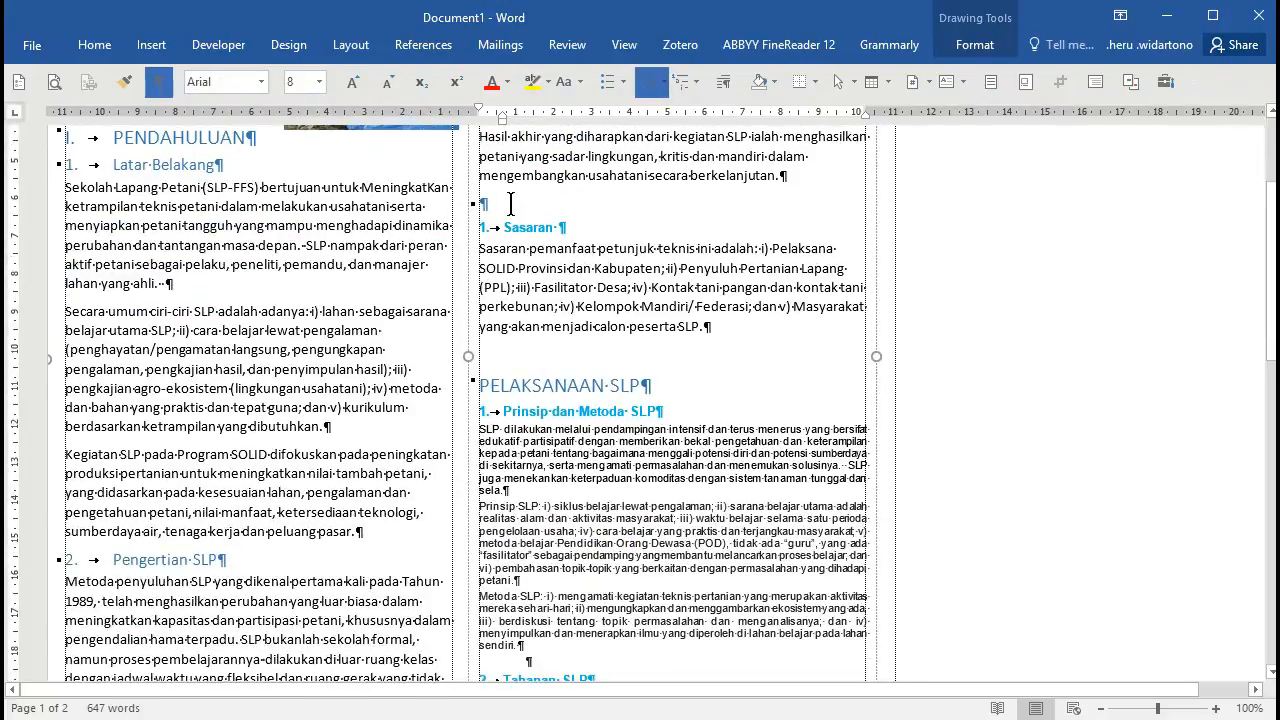
left_click(510, 203)
key("Delete")
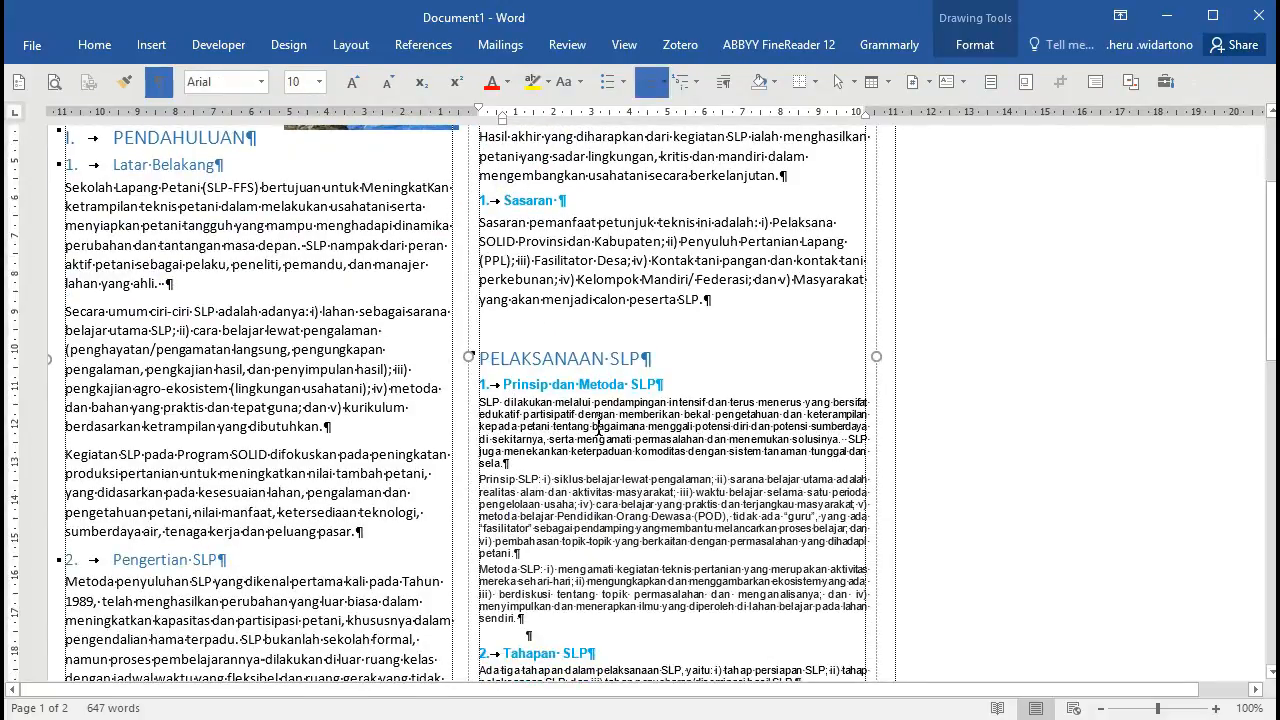
Apply the Body Text style to the three paragraphs under the Prinsip dan Metoda SLP heading
scroll(598, 426, "down", 3)
left_click(552, 240)
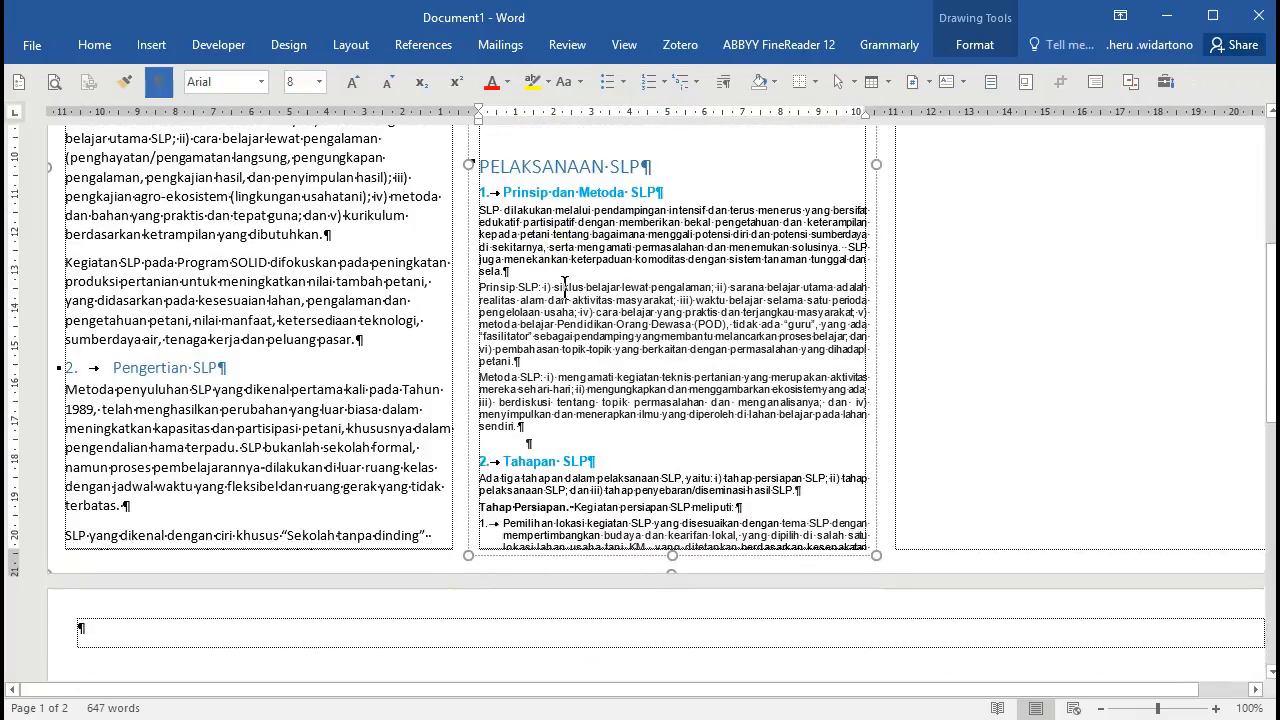
key("ctrl+shift+n")
triple_click(545, 365)
key("ctrl+shift+n")
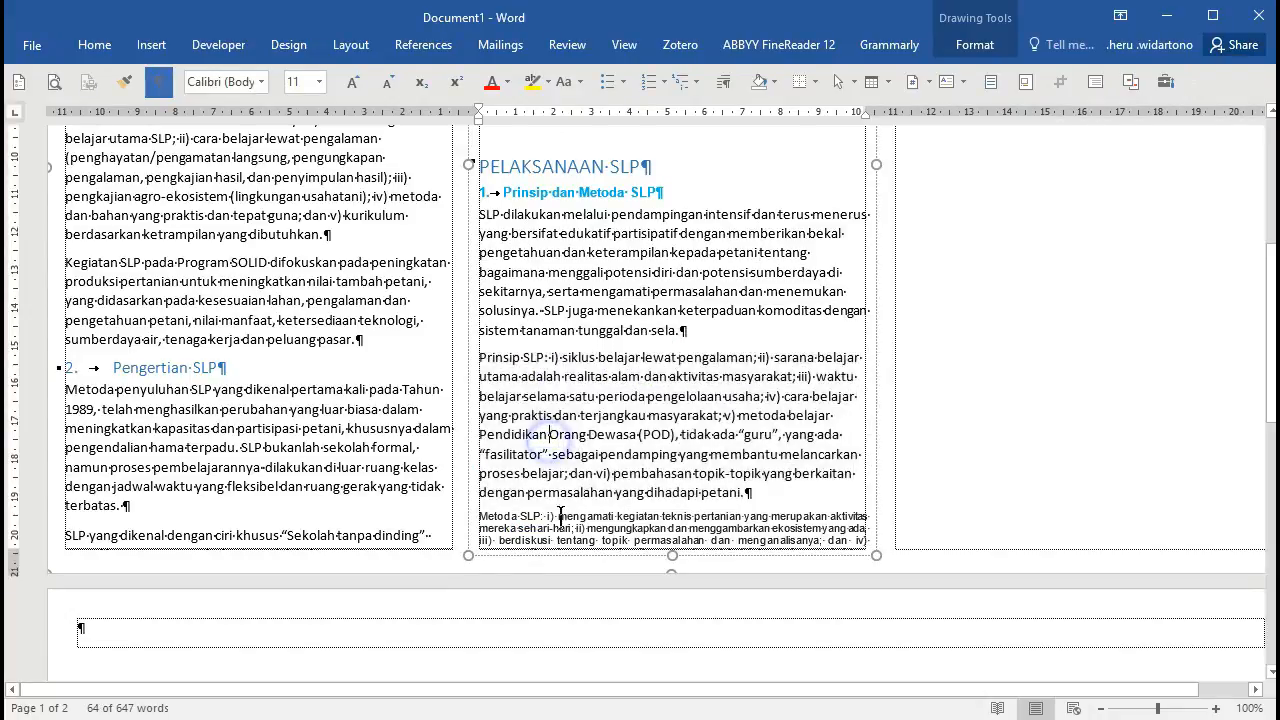
left_click(561, 515)
key("ctrl+shift+n")
Modify the Body Text style so its font size is 9 pt
key("ctrl+alt+shift+s")
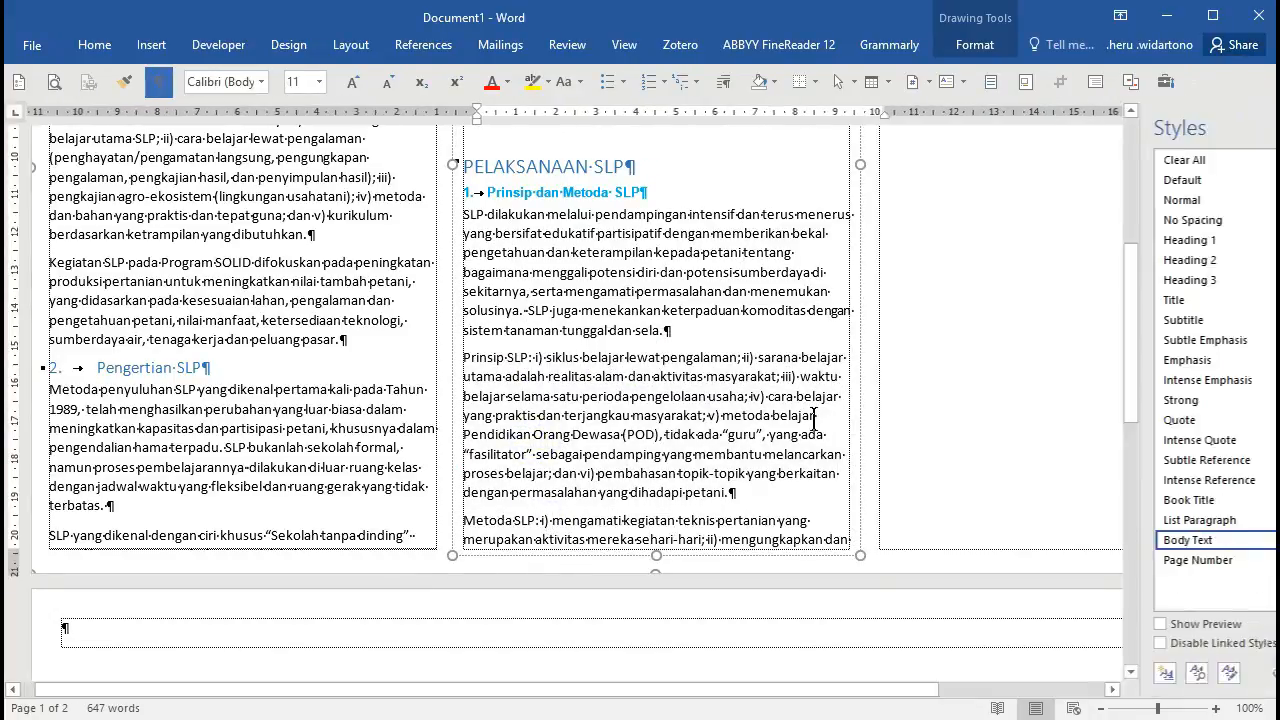
left_click(548, 454)
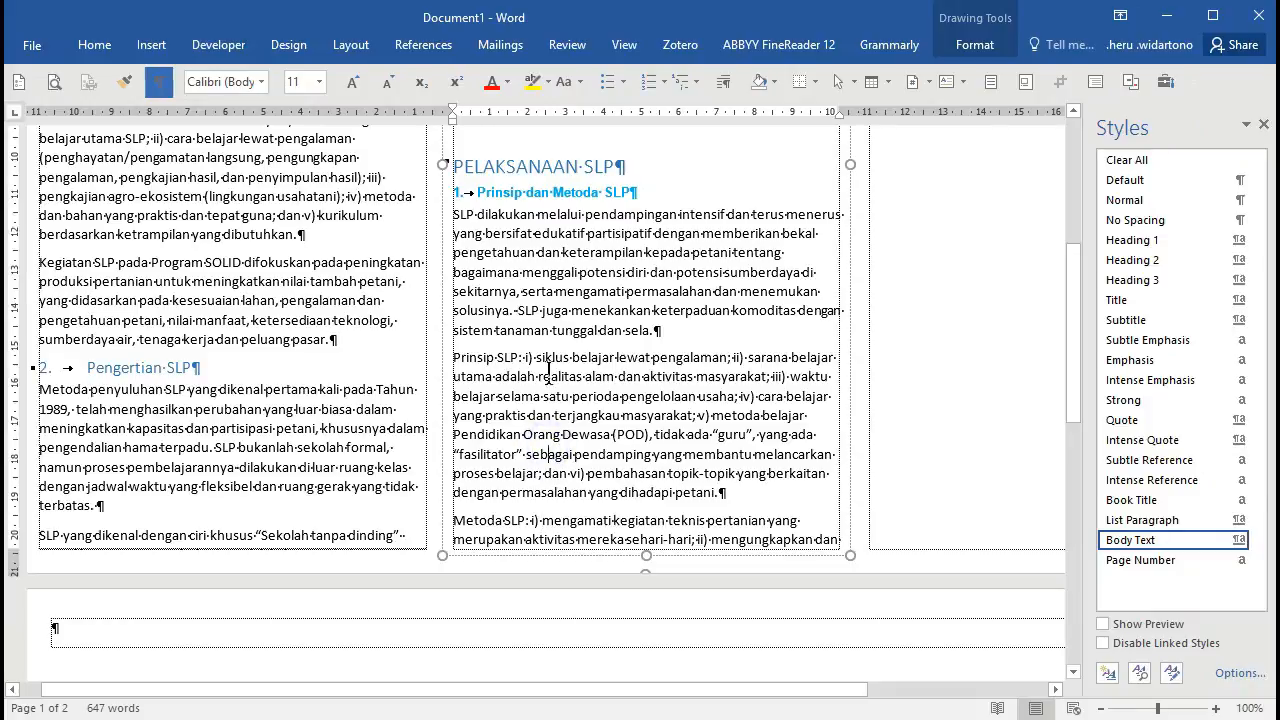
left_click(1238, 540)
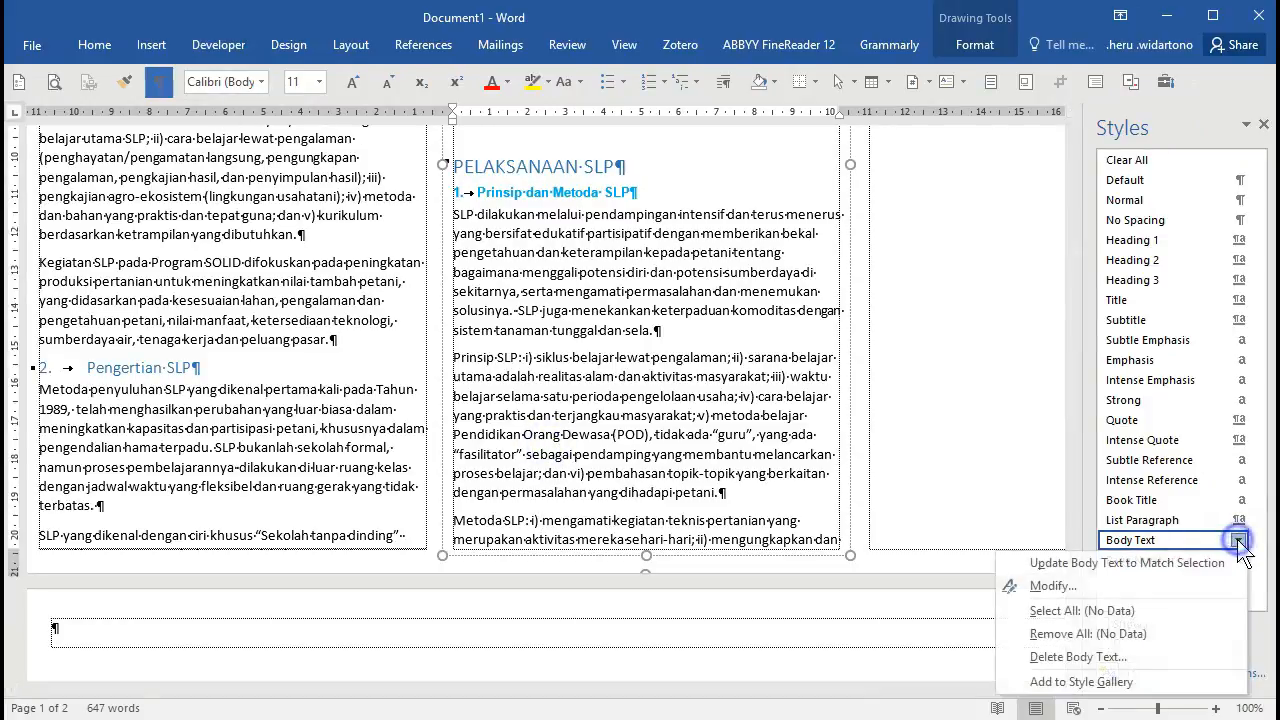
left_click(1053, 586)
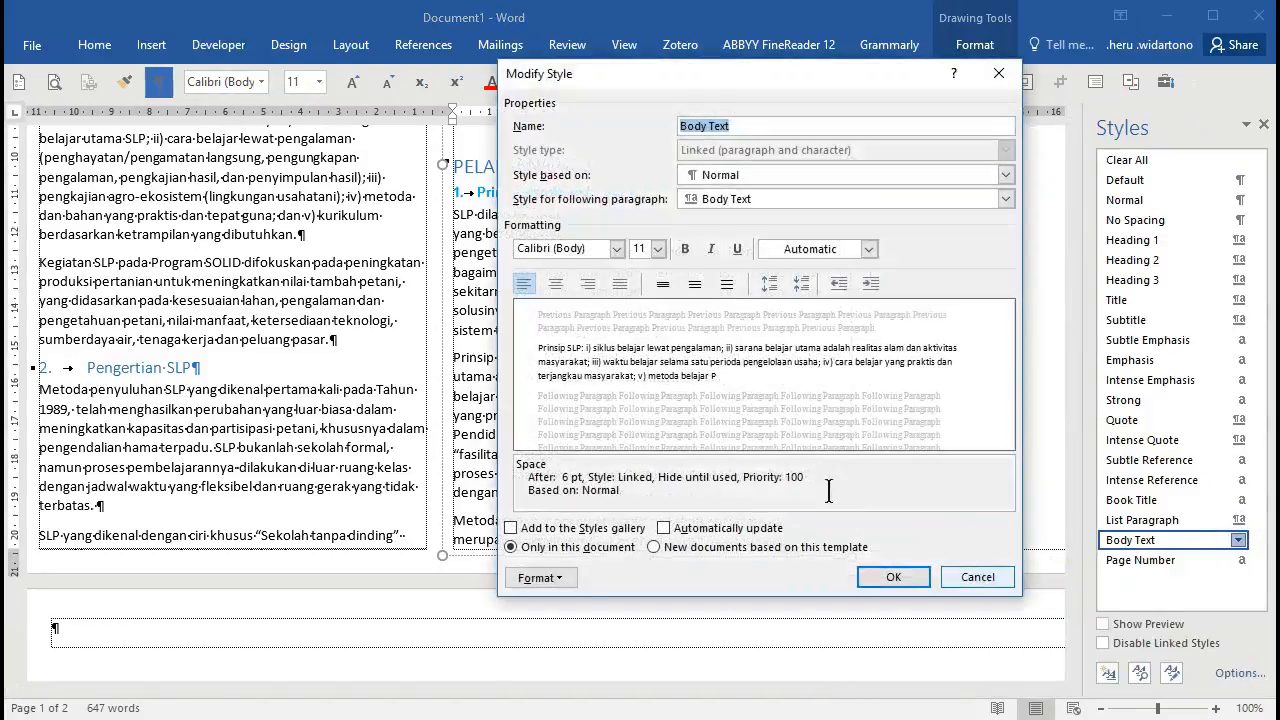
left_click(658, 249)
left_click(640, 281)
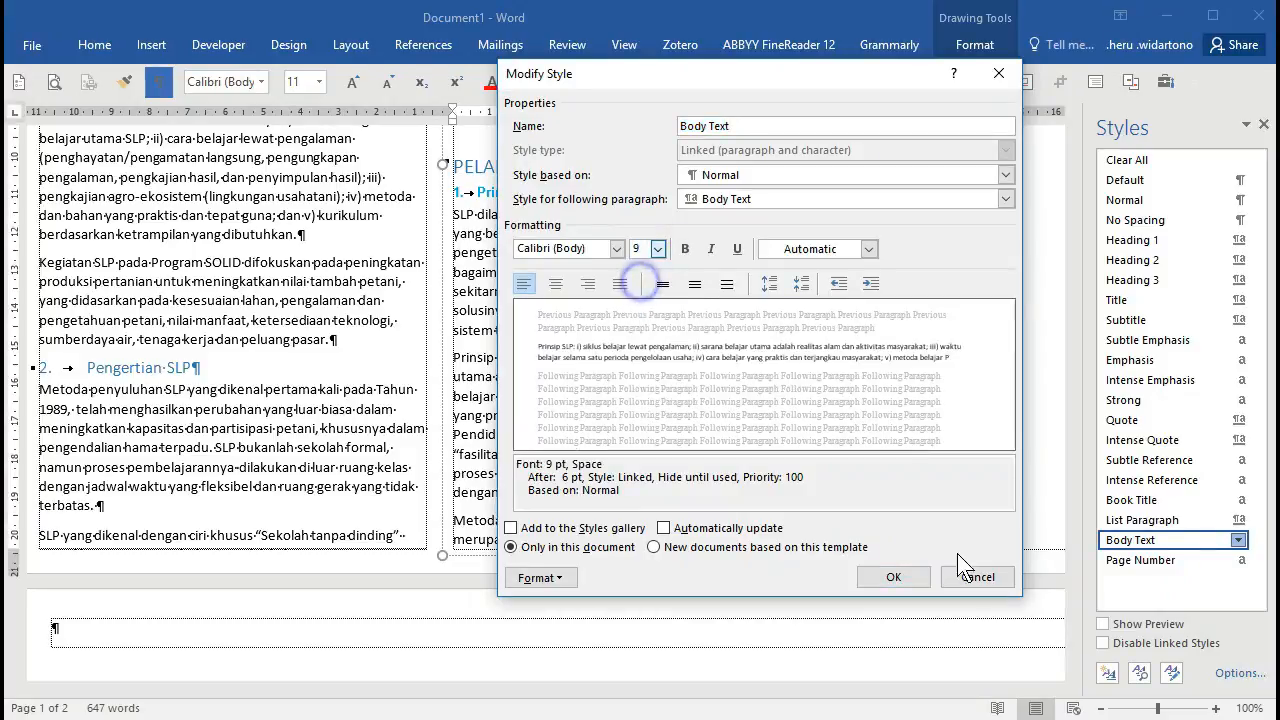
left_click(893, 577)
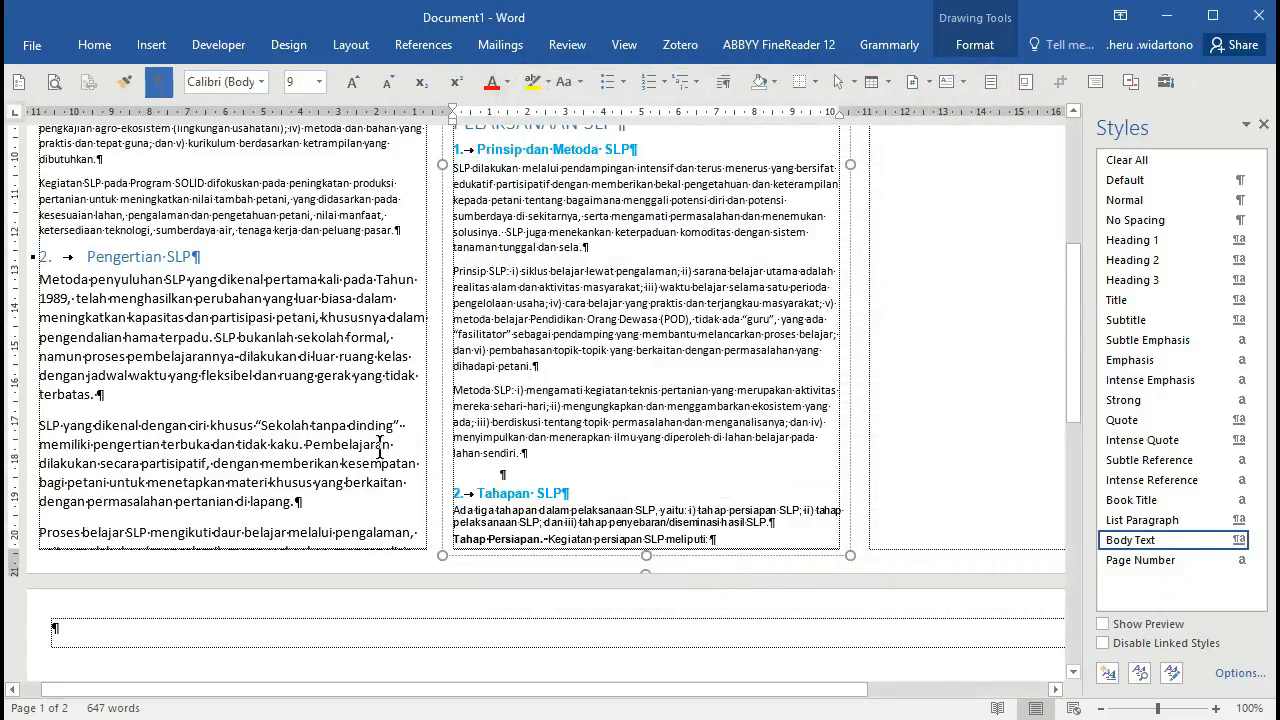
scroll(380, 444, "up", 5)
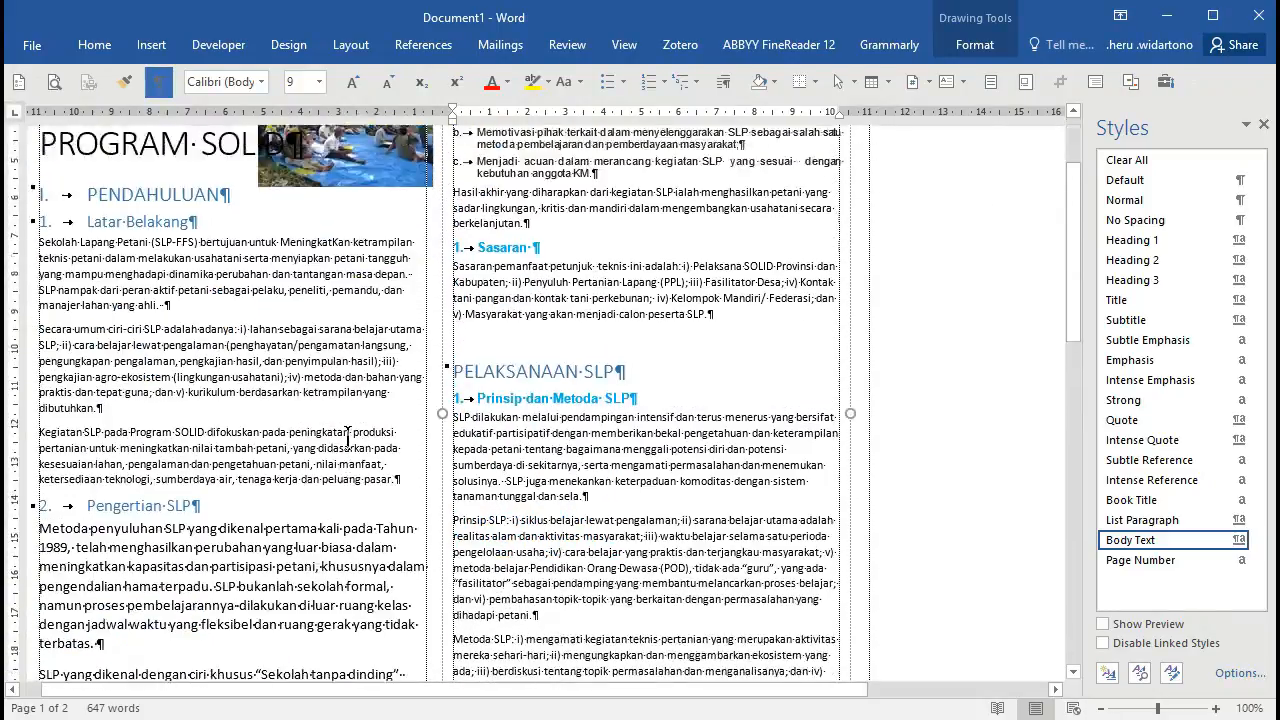
scroll(348, 437, "down", 1)
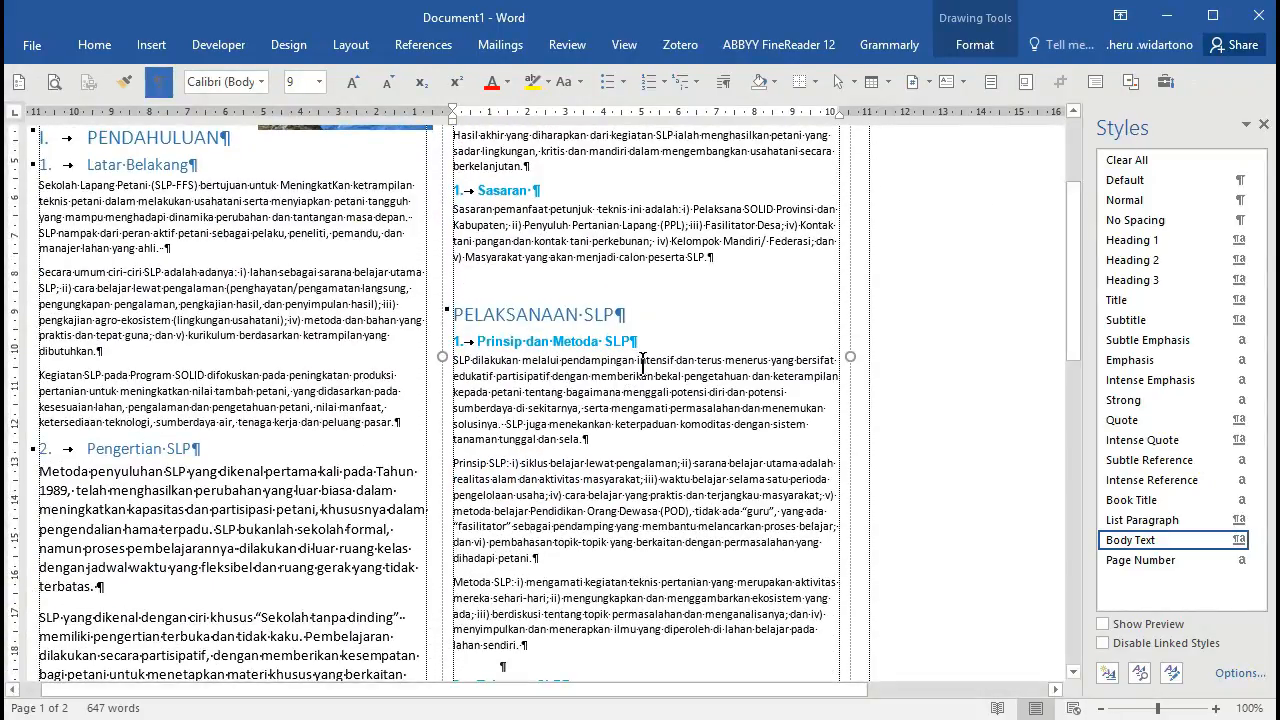
left_click(1263, 124)
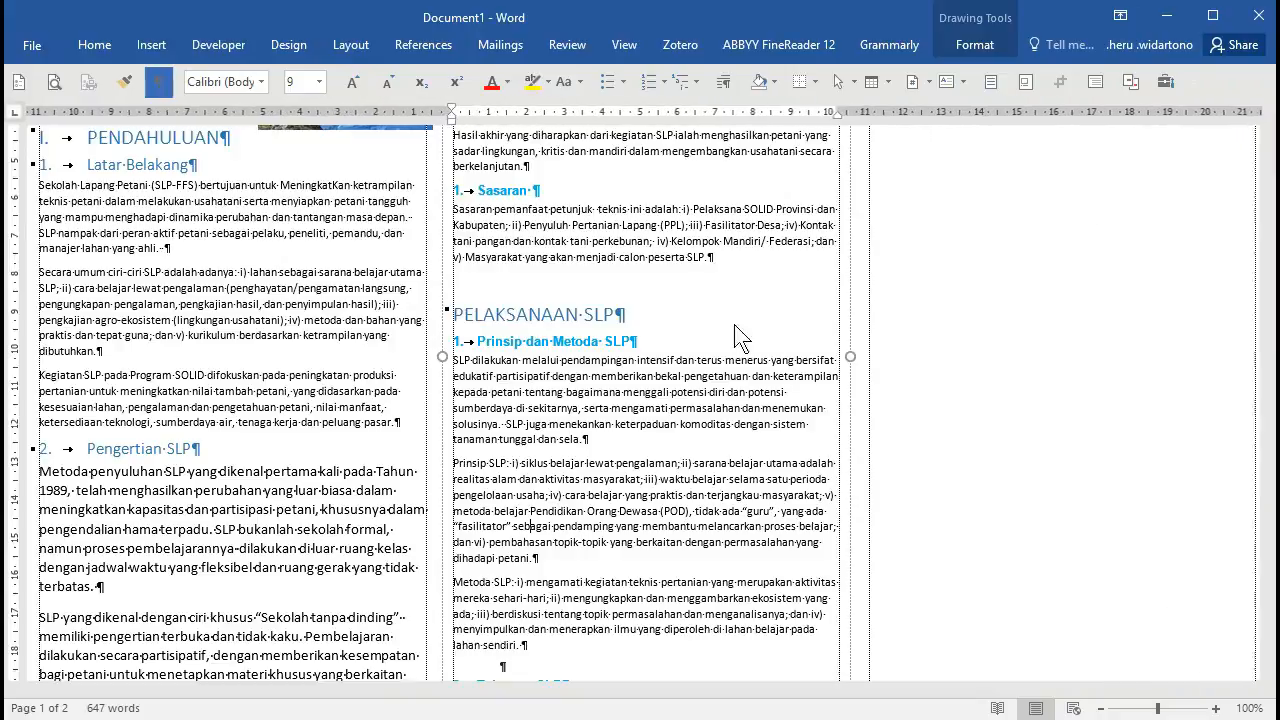
Look over the text layout in the three text boxes on page 1 and the blank second page
scroll(738, 330, "down", 2)
scroll(738, 327, "down", 4)
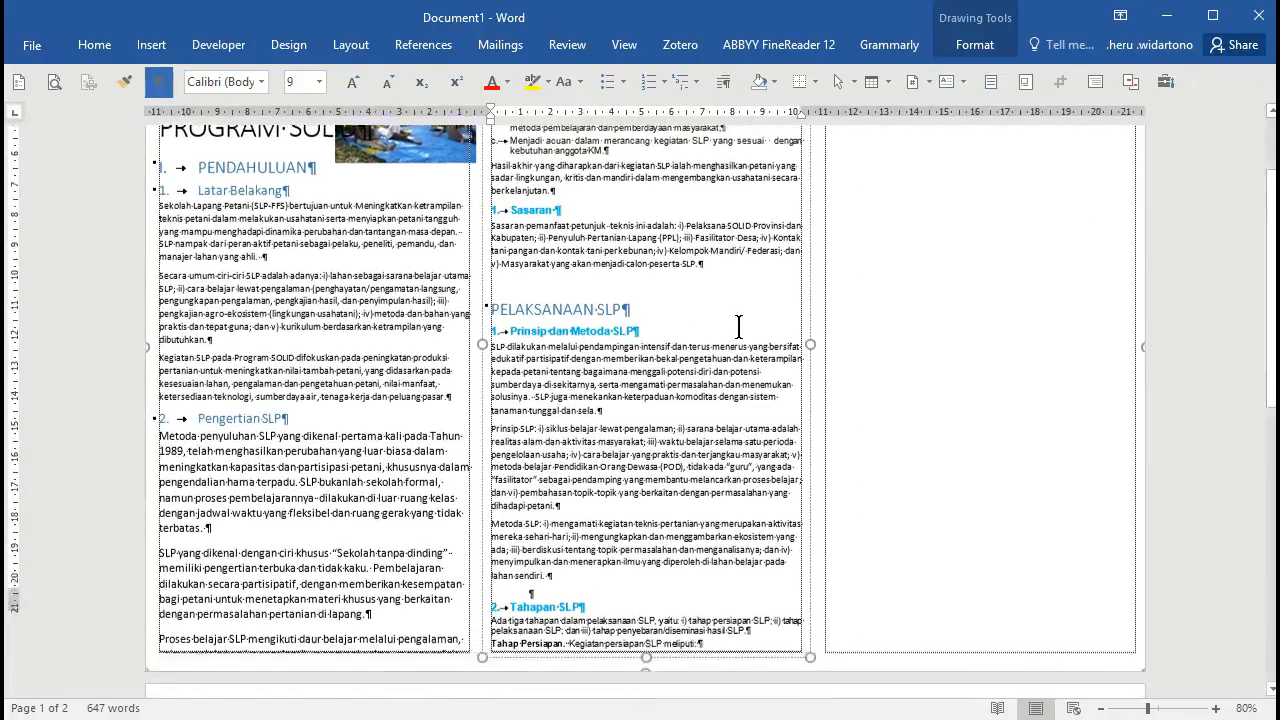
scroll(740, 332, "down", 4)
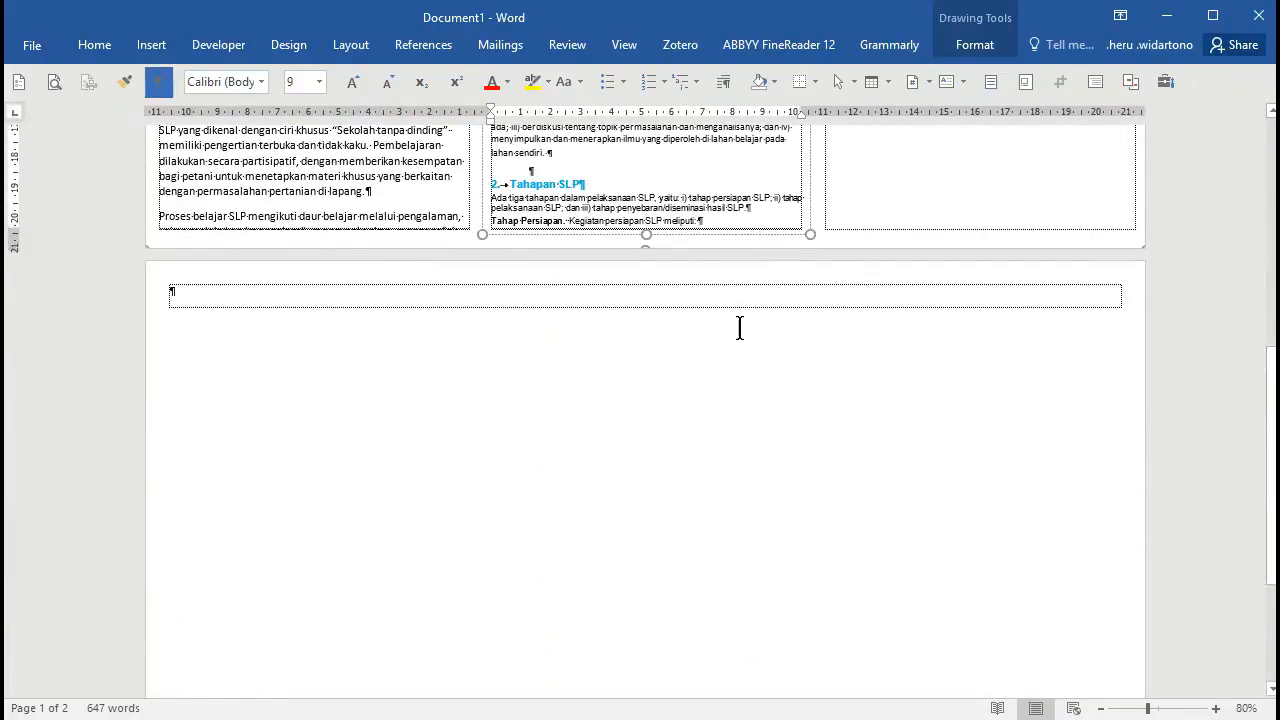
scroll(740, 329, "up", 3)
scroll(740, 329, "up", 1)
scroll(846, 383, "up", 5)
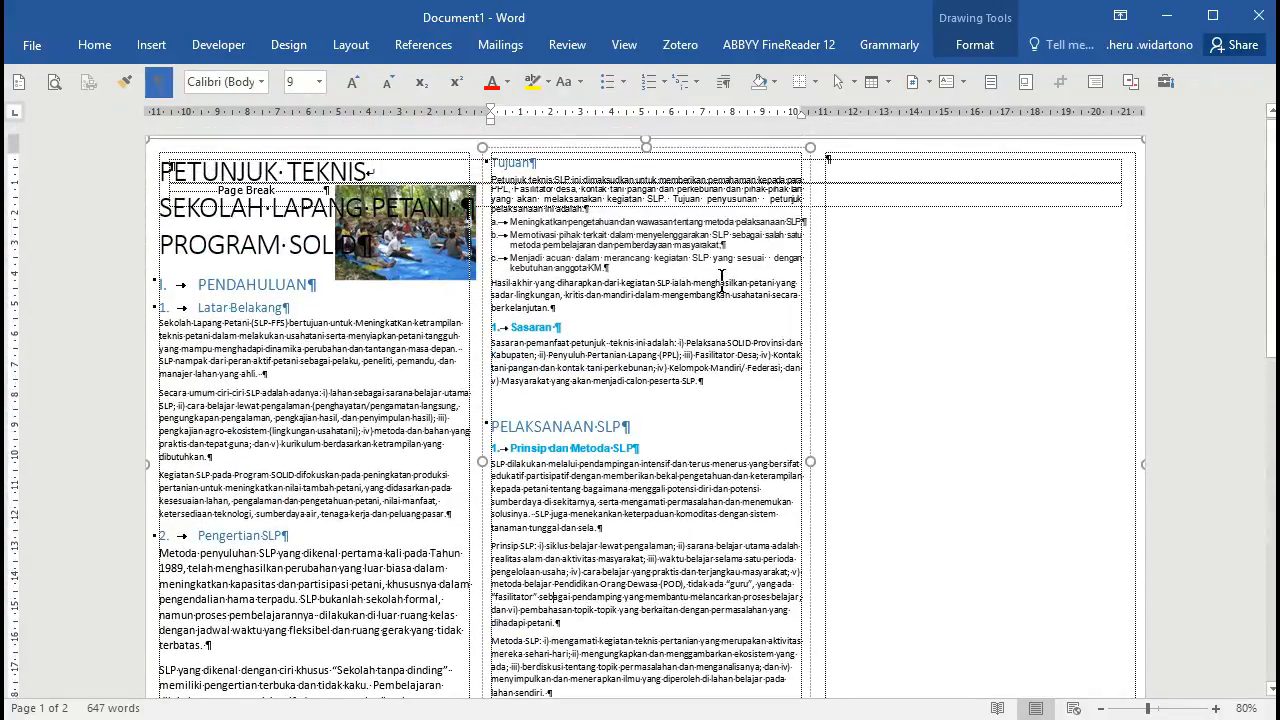
left_click(1197, 214)
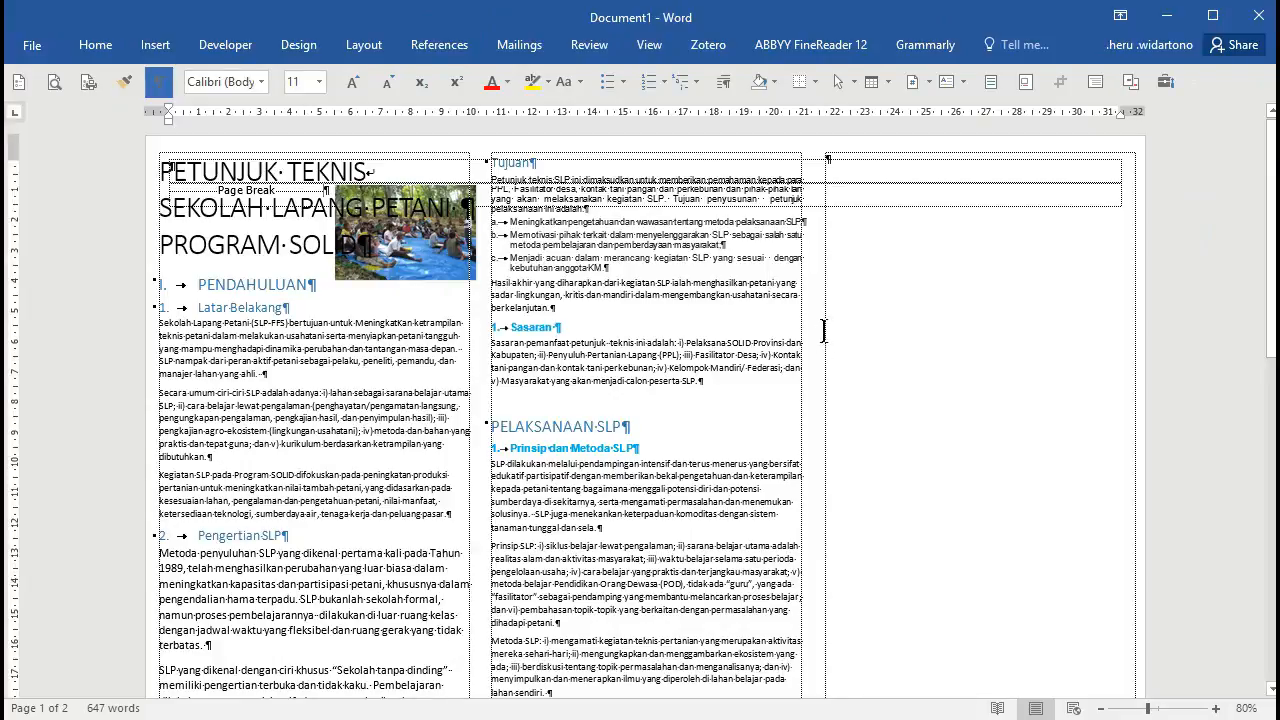
scroll(825, 319, "down", 3)
scroll(1029, 180, "up", 3)
Close Document1 without saving the changes and minimise the source leaflet window
left_click(1258, 16)
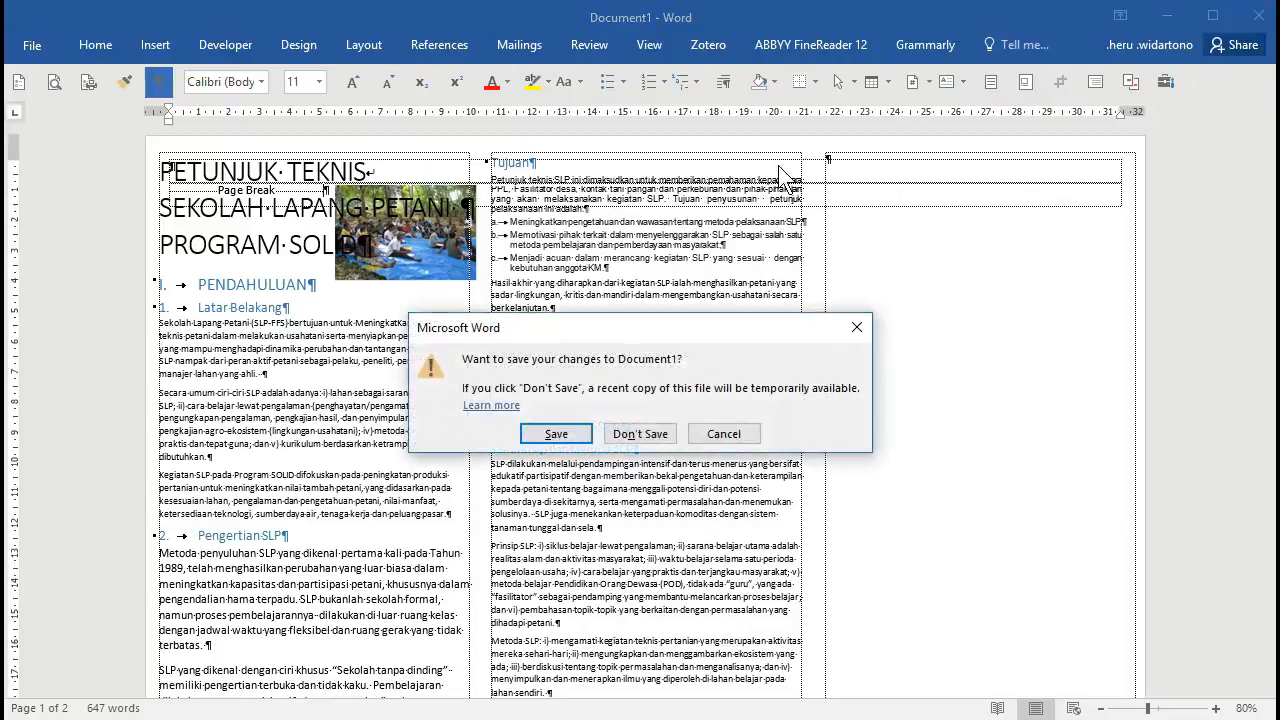
left_click(640, 434)
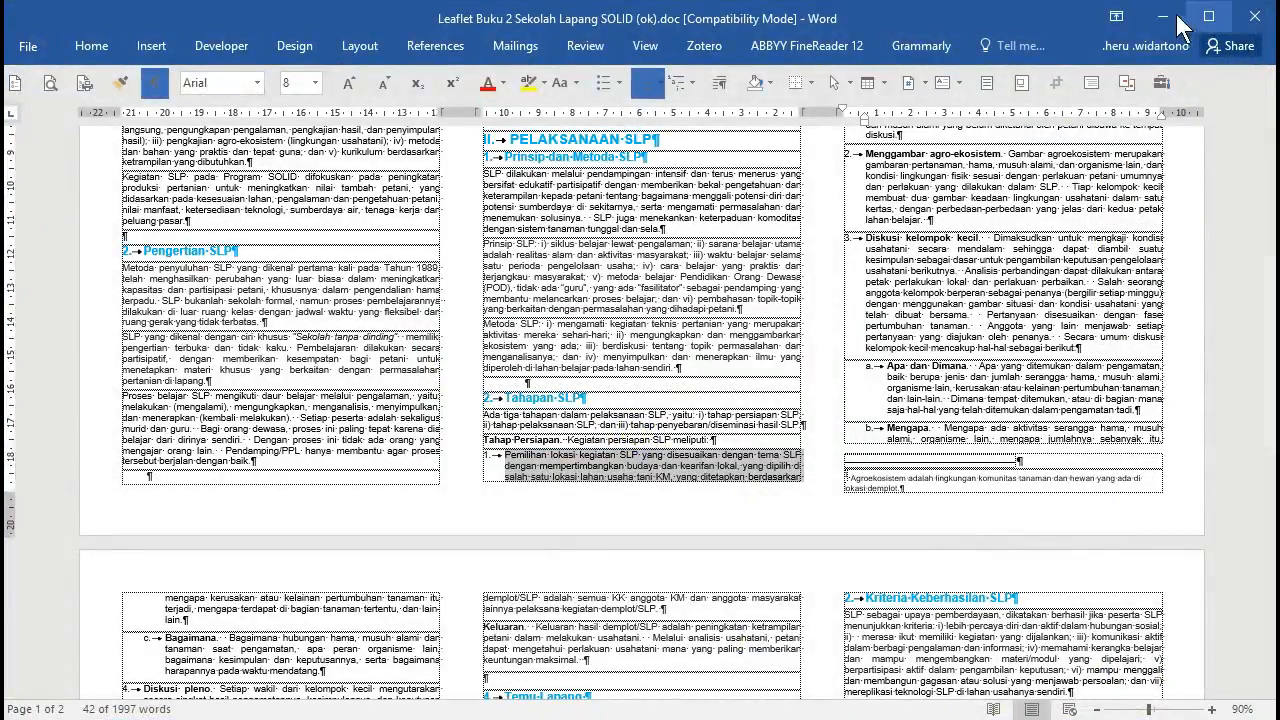
left_click(1166, 16)
Open leaflet Nur.docx, dismiss its text effects settings and examine the finished leaflet's layout through page 2
double_click(66, 288)
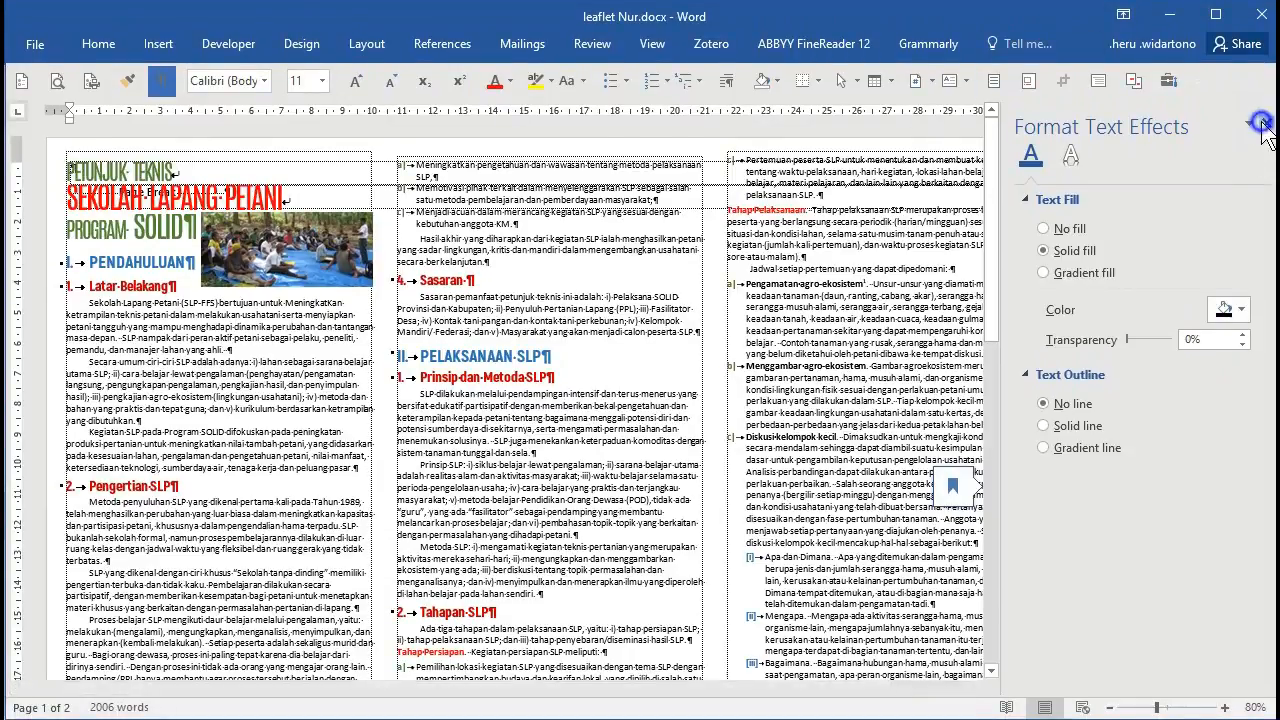
left_click(1261, 123)
scroll(775, 293, "down", 10)
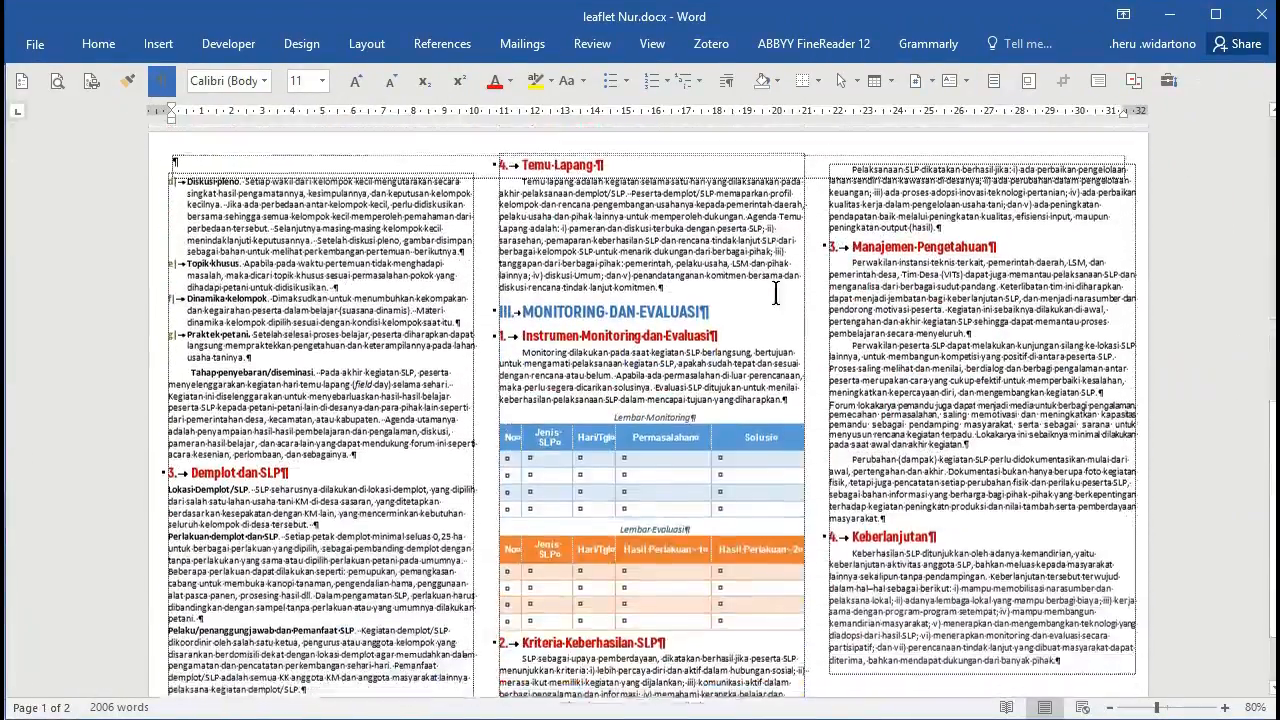
Examine the footnote text box on page 1 and the superscript 1 after "Pengamatan agro-ekosistem" in the third column
scroll(775, 293, "up", 5)
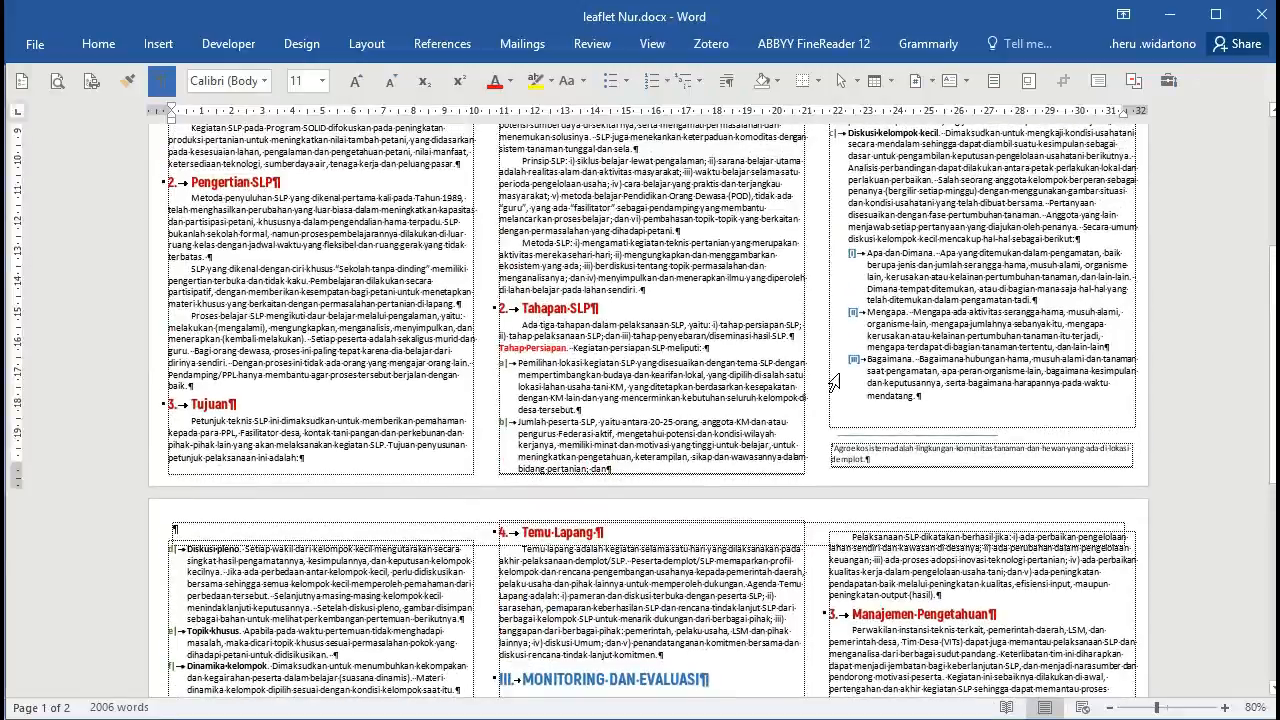
left_click(1053, 452)
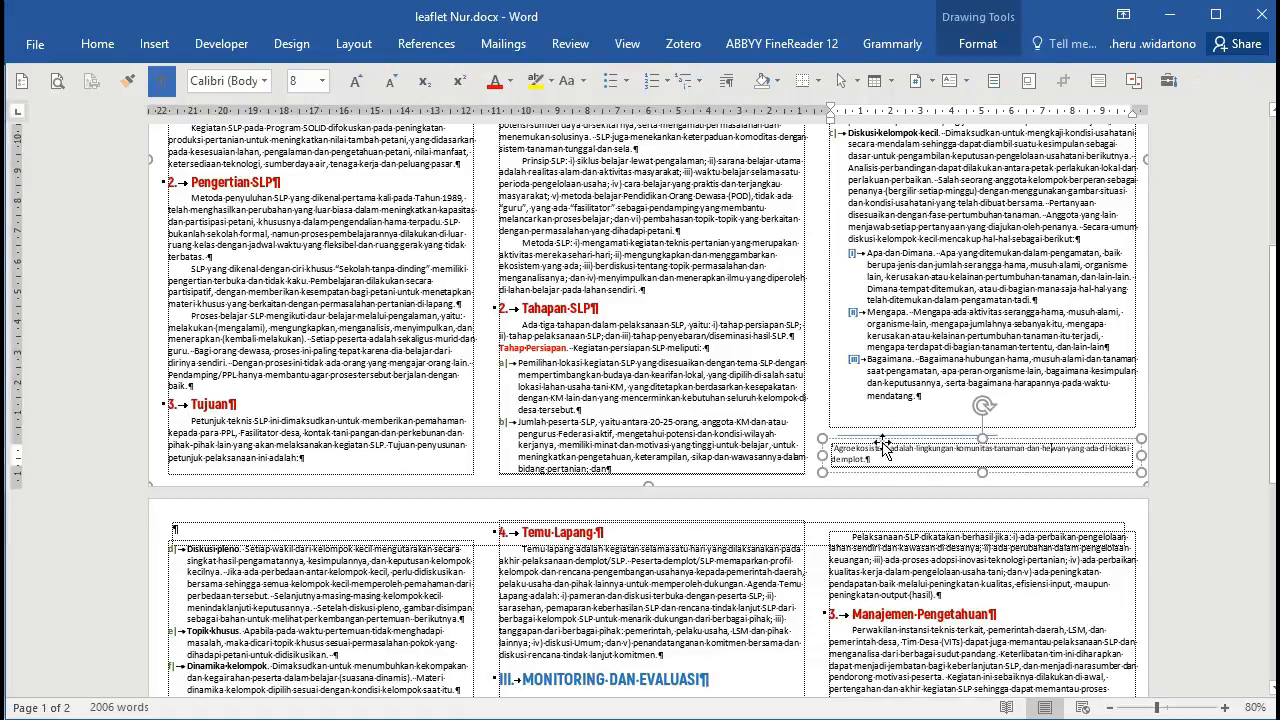
scroll(883, 447, "up", 3)
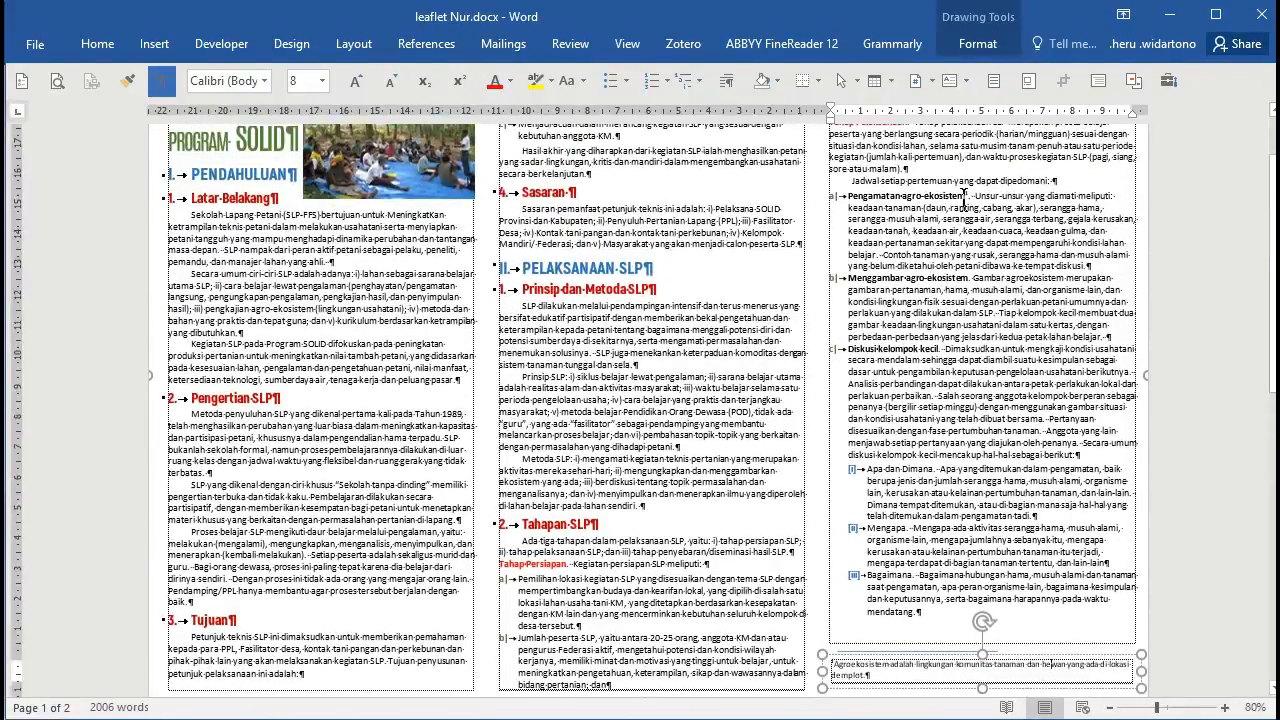
scroll(963, 193, "up", 4, "ctrl")
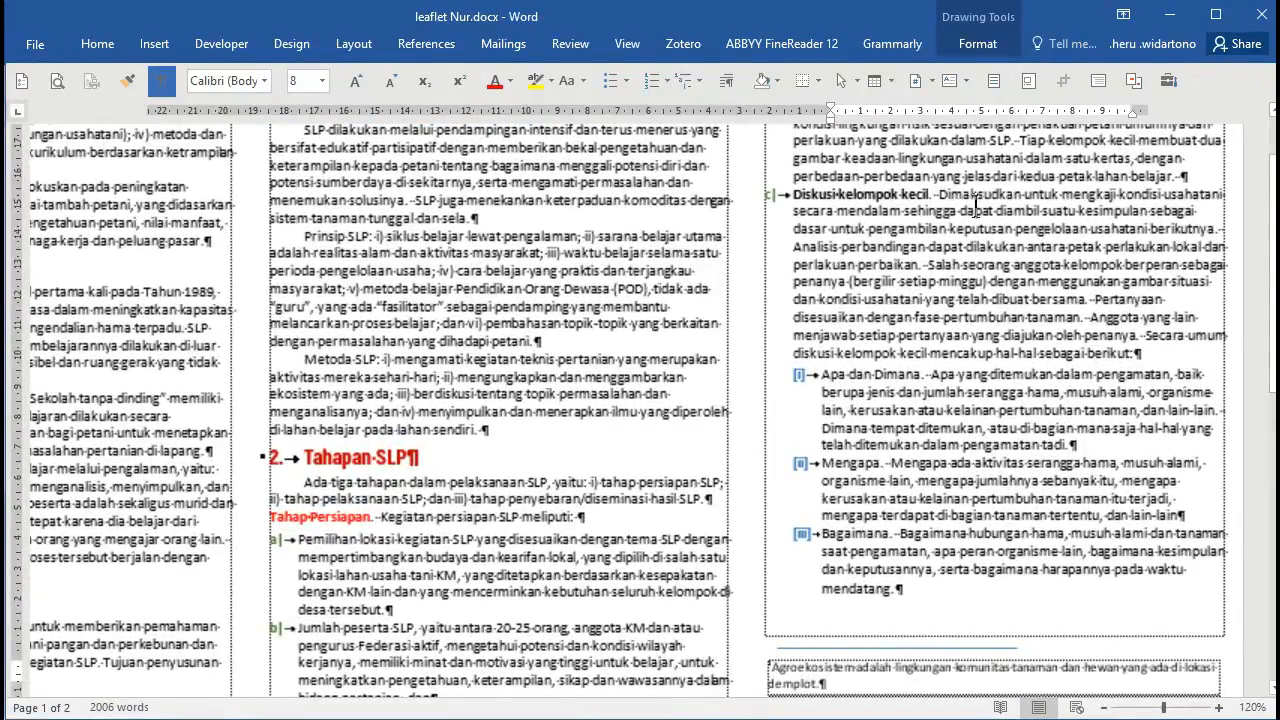
scroll(975, 203, "up", 5)
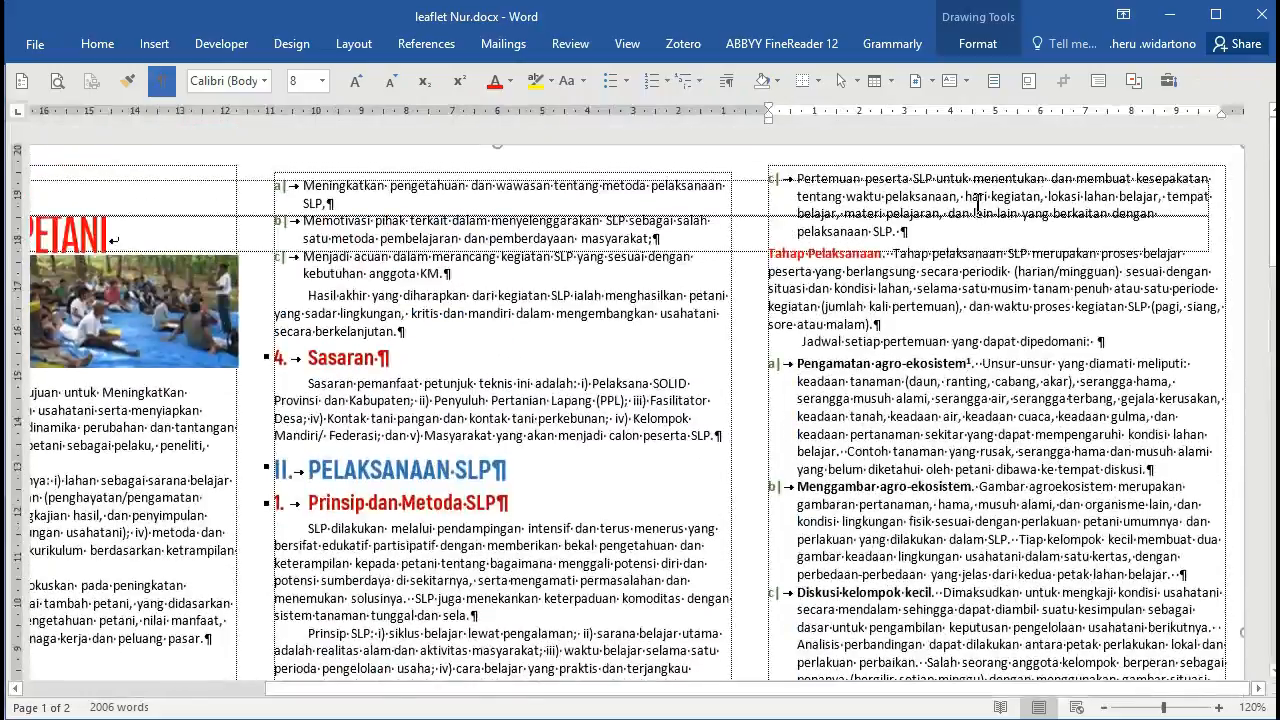
left_click(975, 363)
key("ctrl+shift+plus")
type("1")
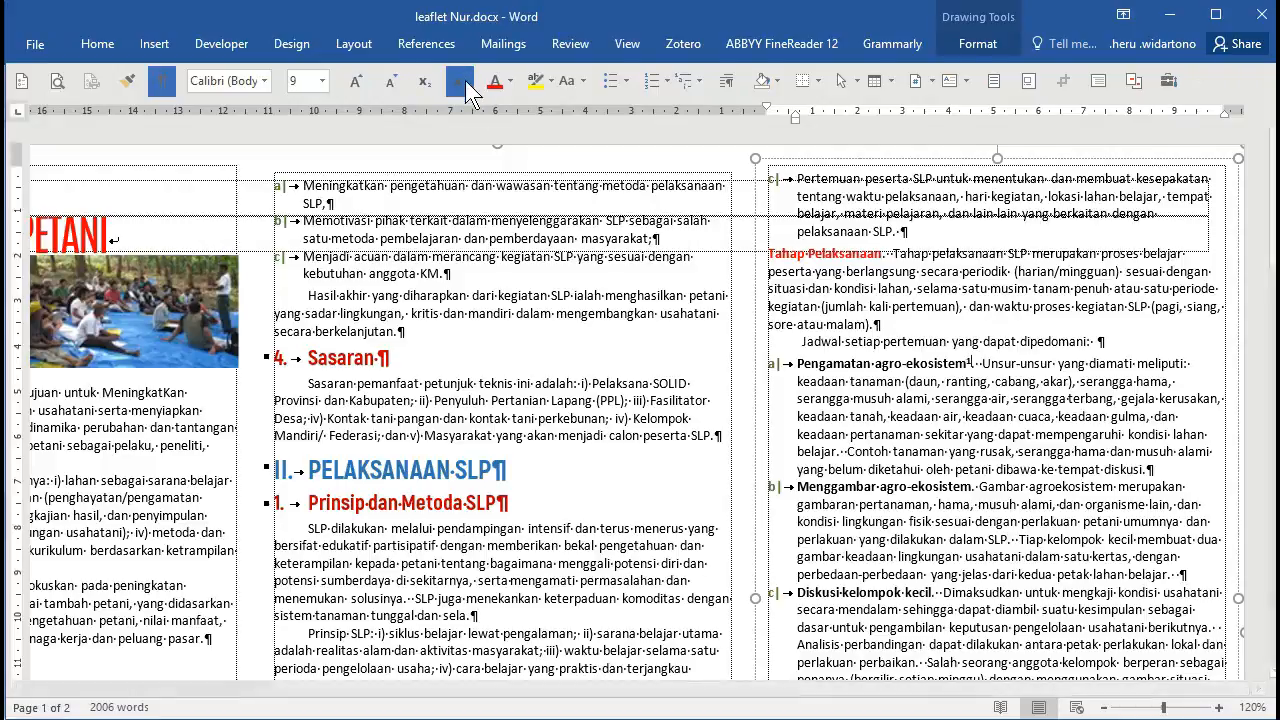
Inspect the footnote's text and the separator line above it, and the numbered list in the third column
scroll(1008, 392, "down", 1)
scroll(1008, 392, "down", 5)
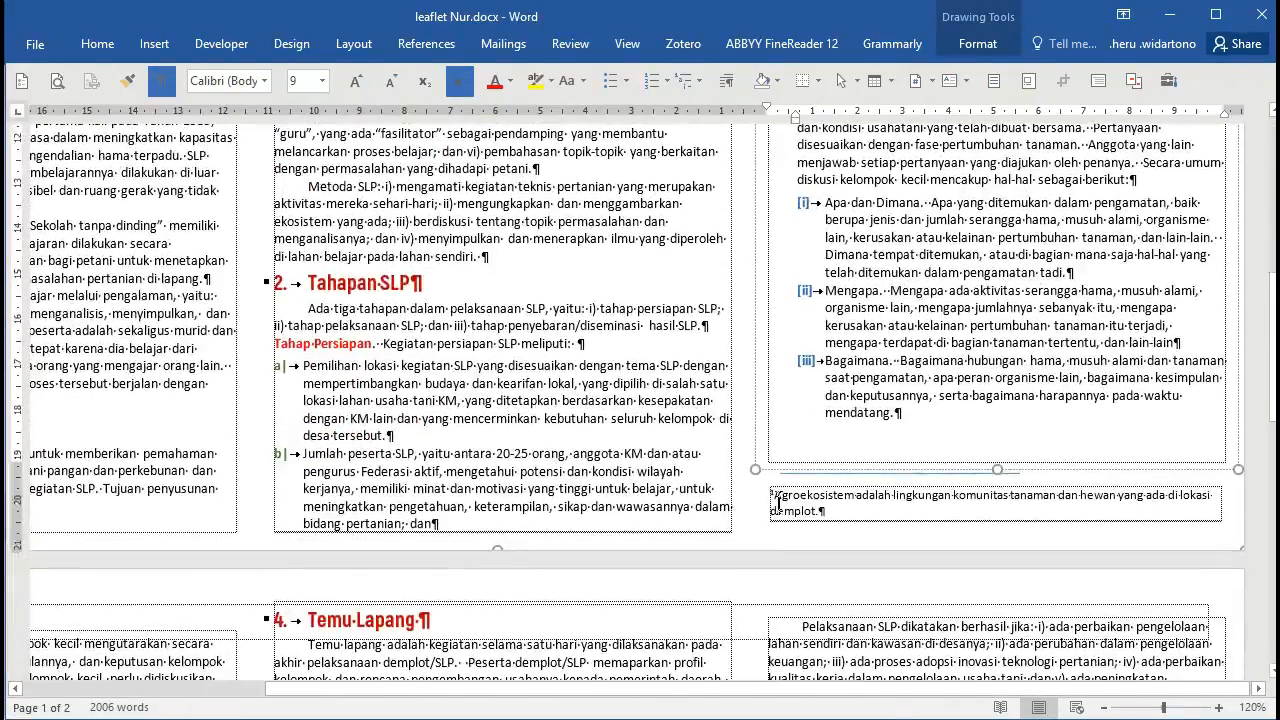
left_click(862, 502)
left_click(859, 472)
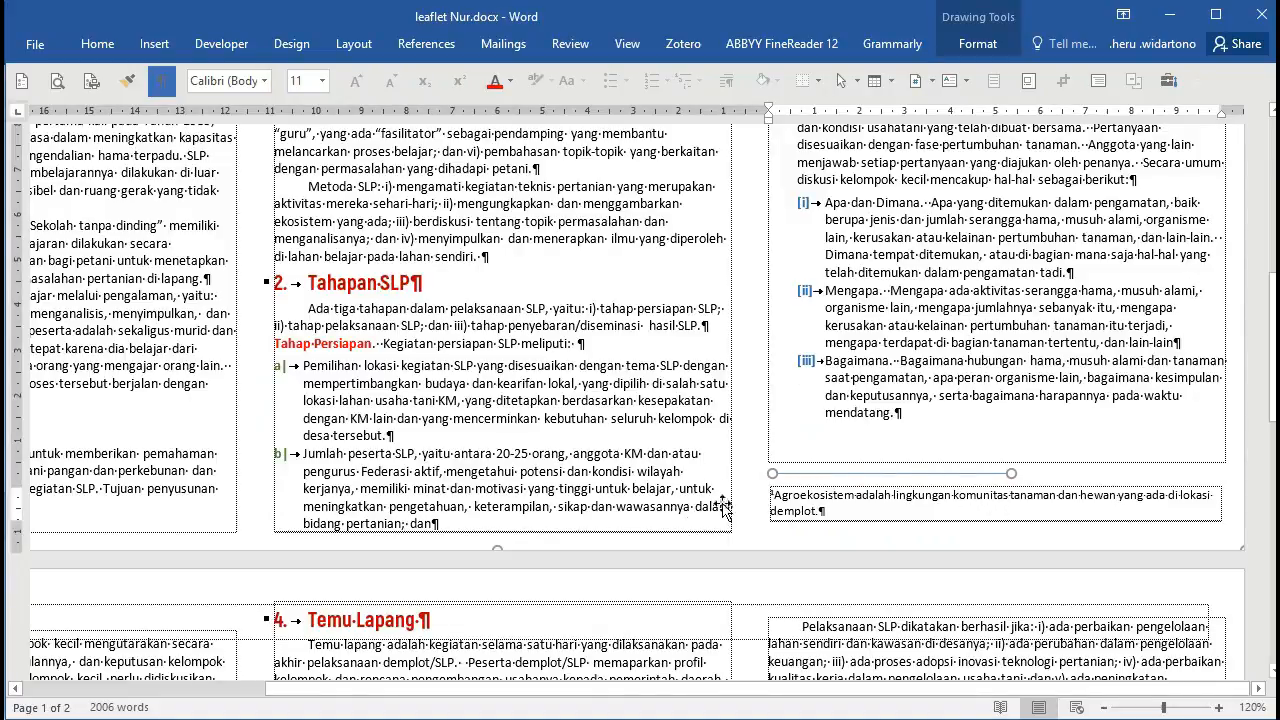
left_click(826, 362)
scroll(701, 370, "down", 3)
scroll(651, 318, "down", 1)
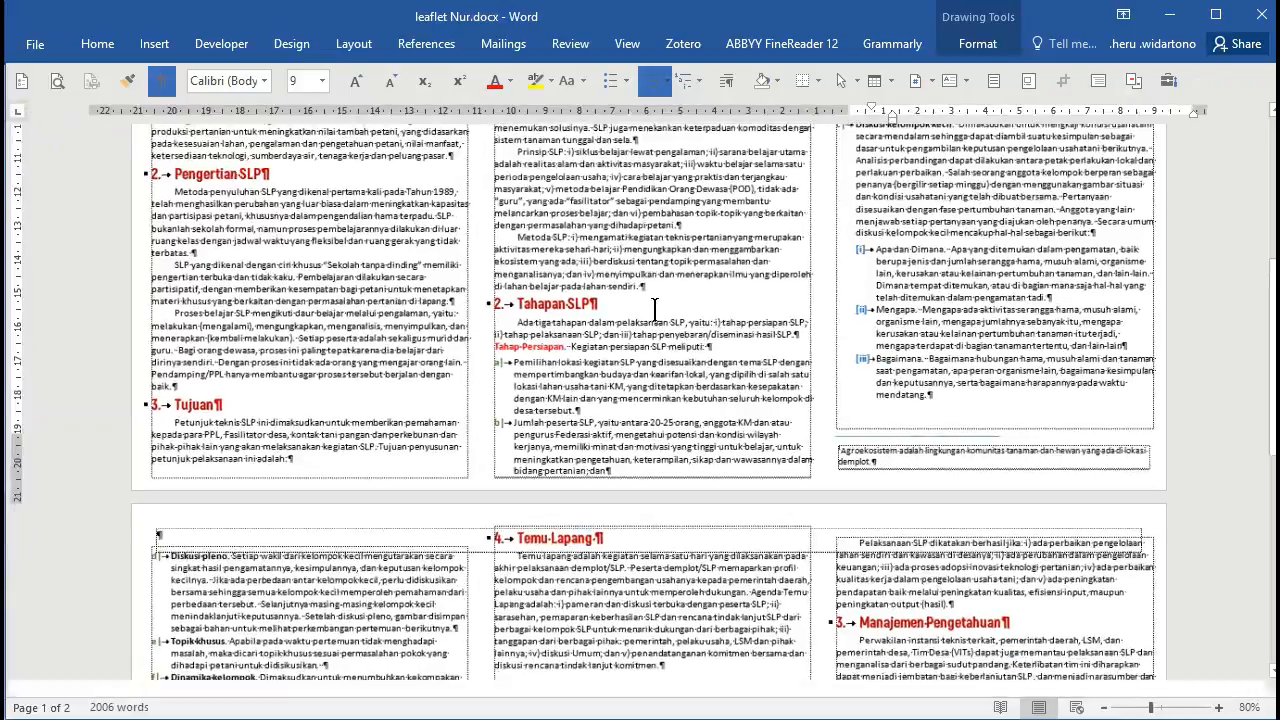
Copy the drawing canvas holding page 1's leaflet layout and switch to a new blank document
scroll(648, 290, "up", 4)
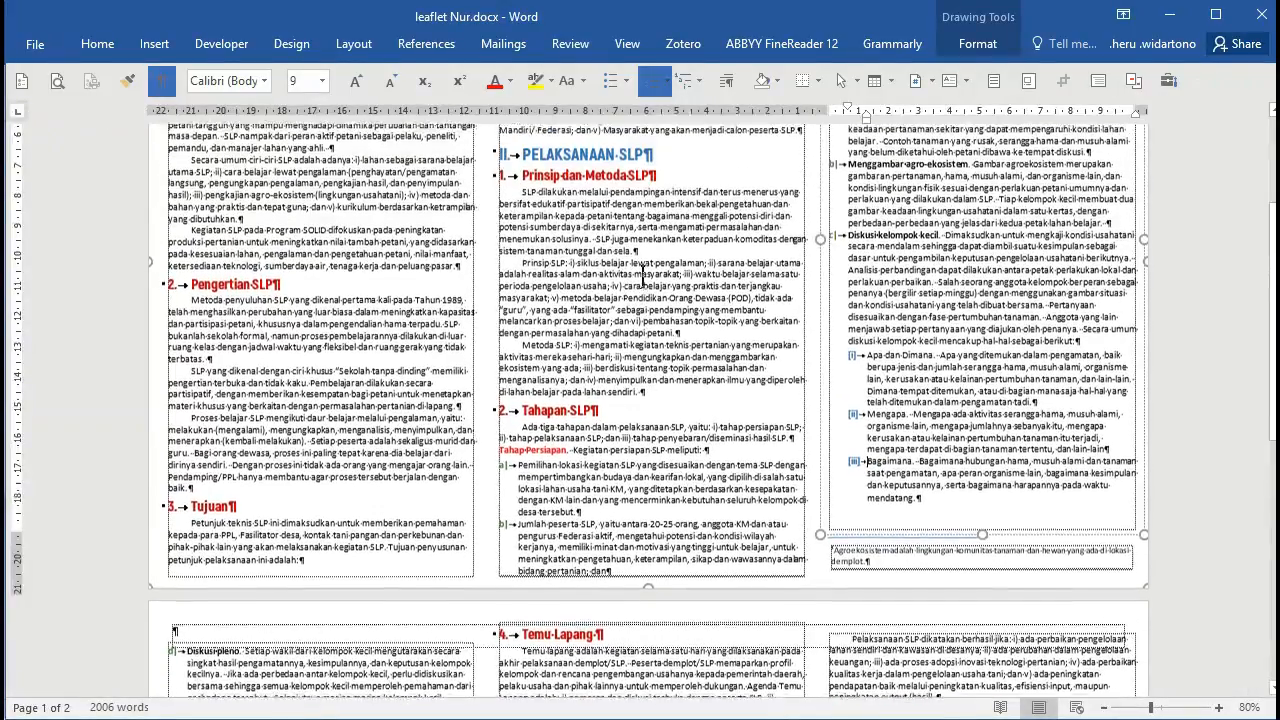
scroll(637, 281, "up", 2)
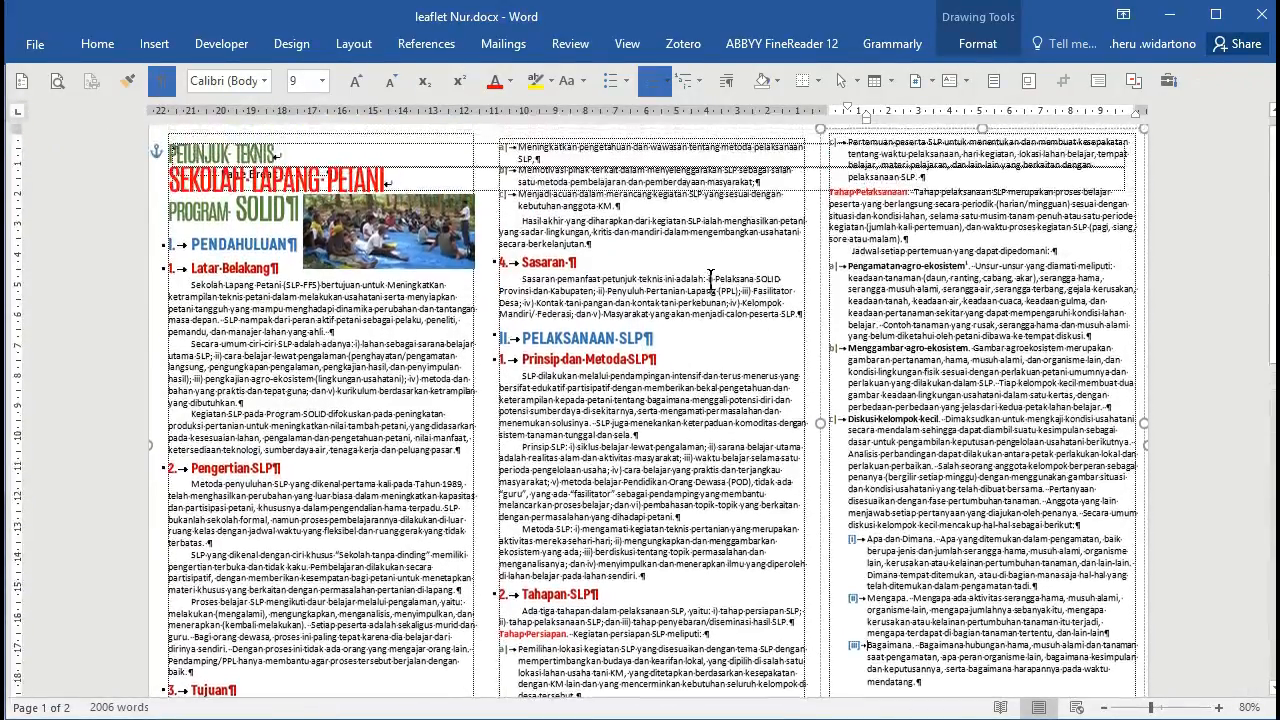
scroll(680, 215, "up", 1)
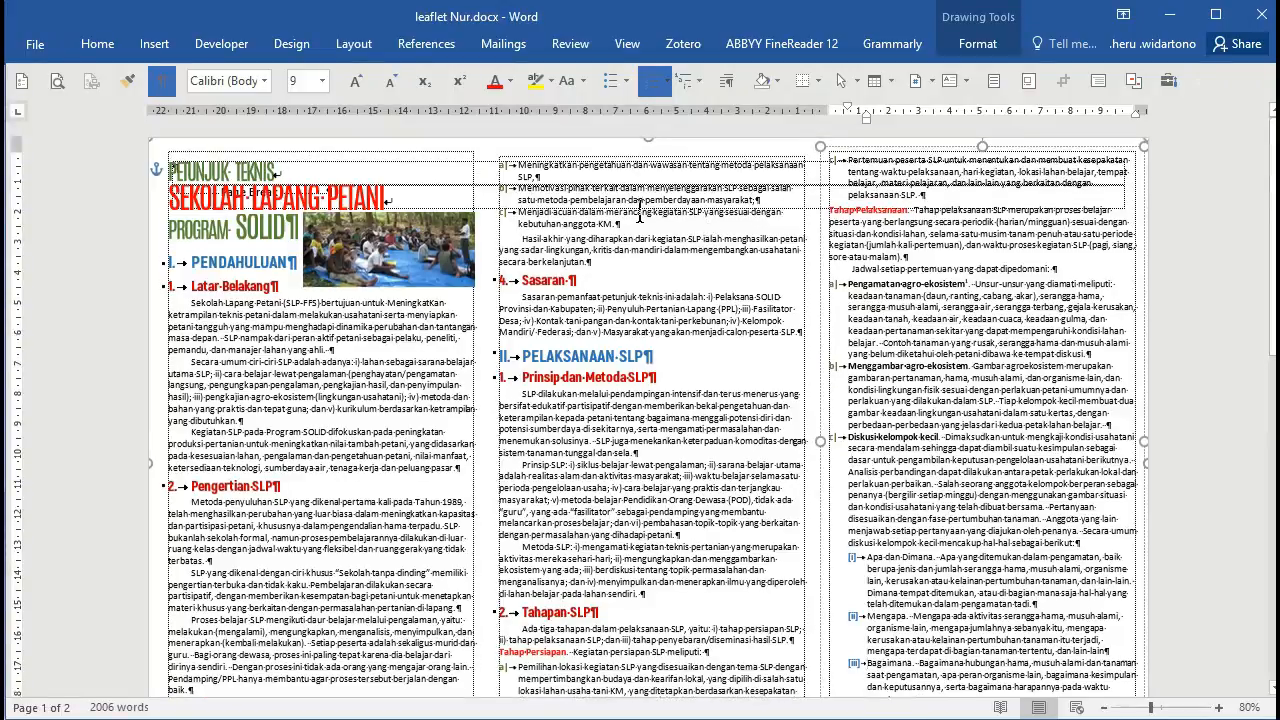
left_click(562, 150)
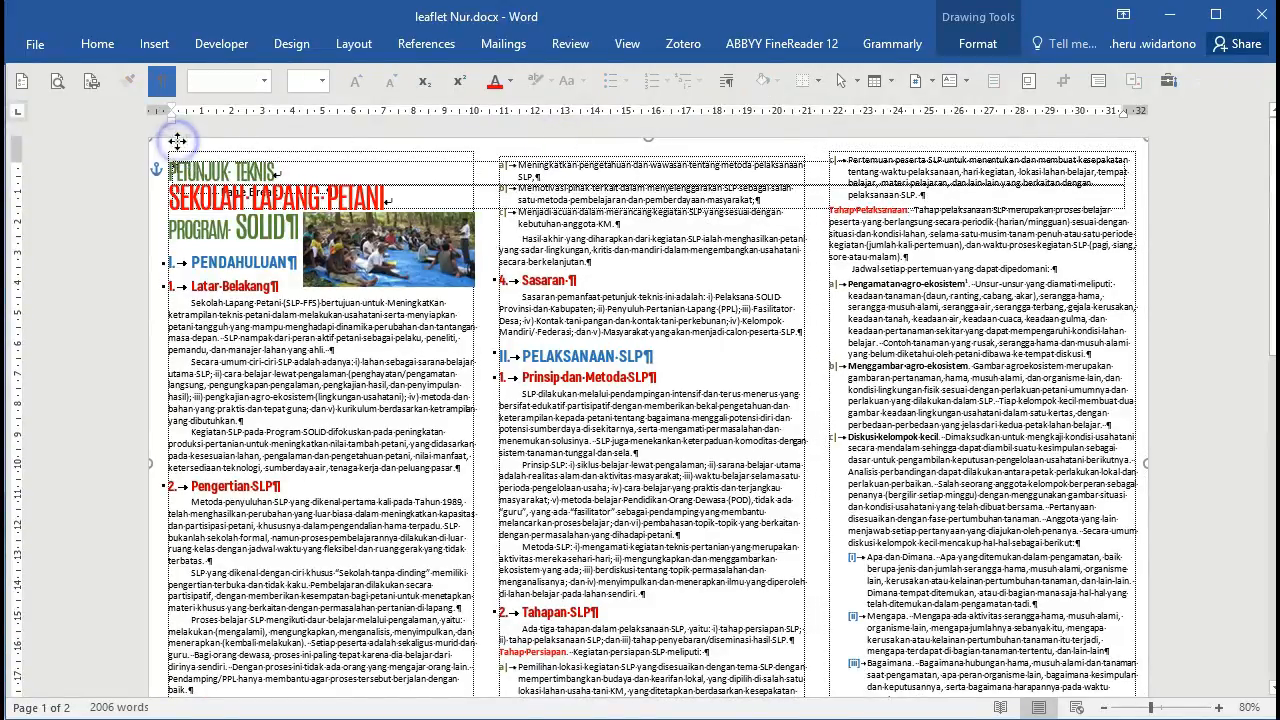
key("Delete")
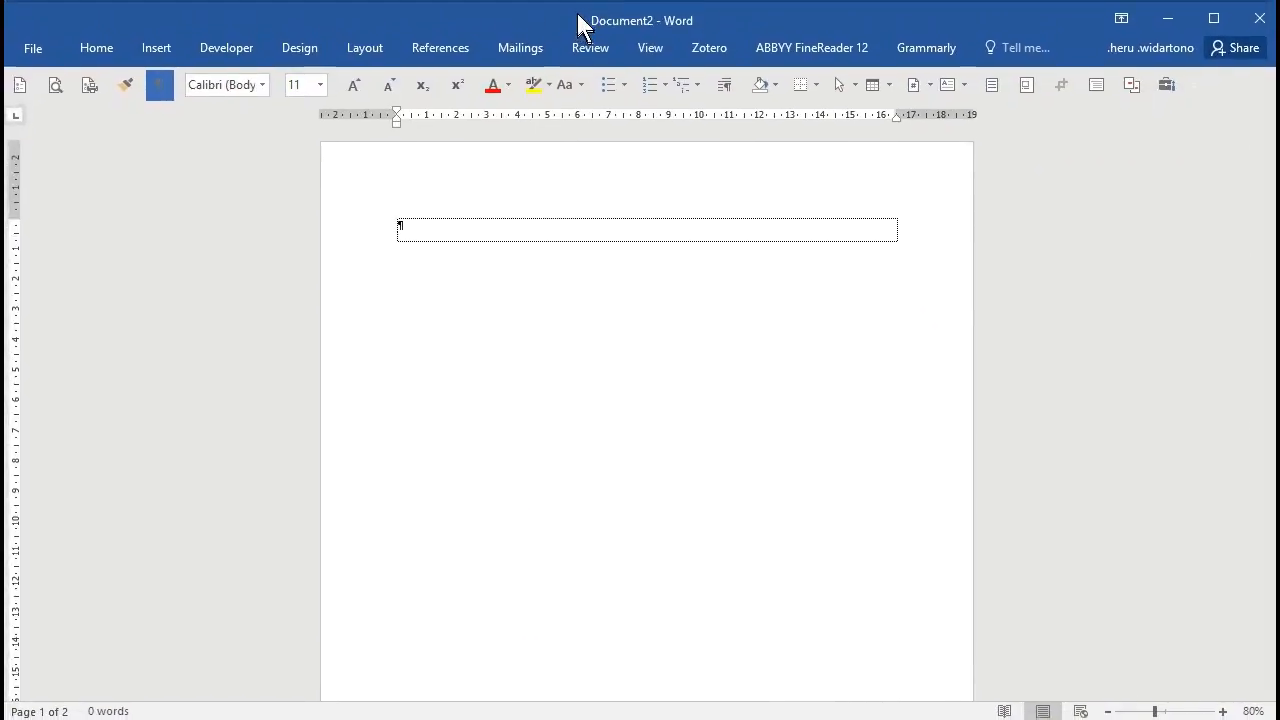
Set the new document's paper size to Folio and its orientation to Landscape
left_click(89, 82)
left_click(527, 110)
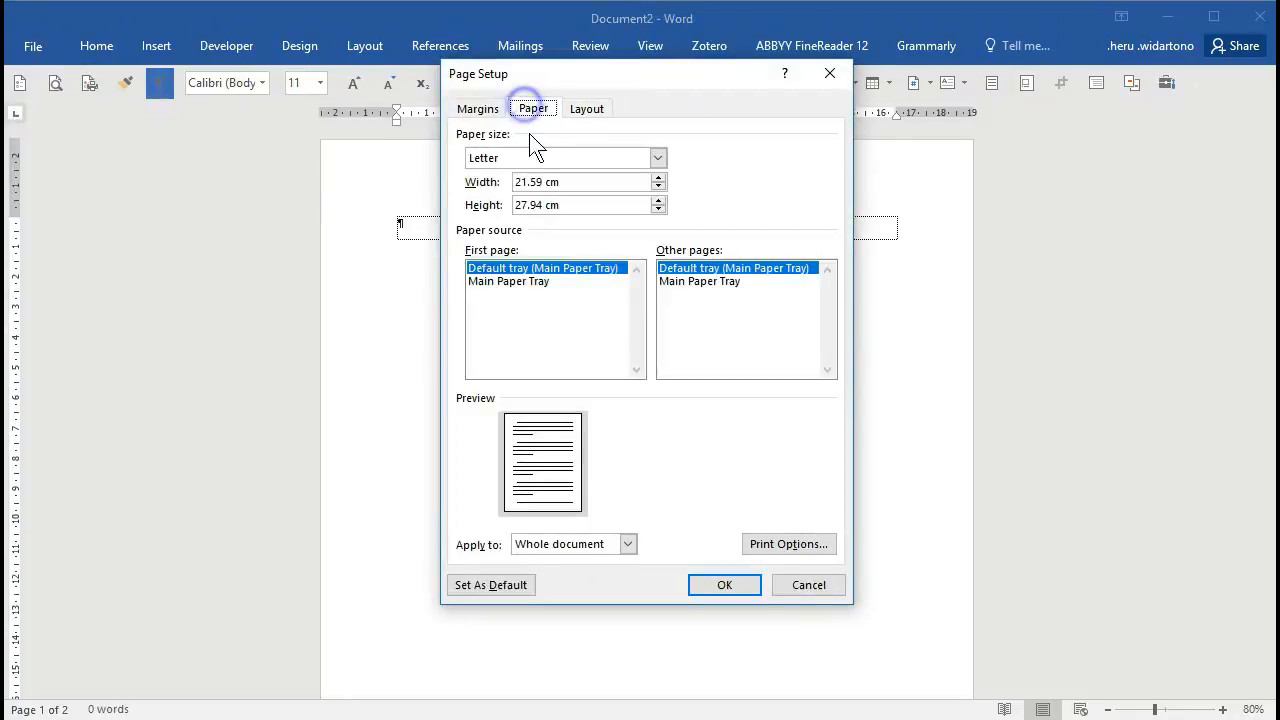
left_click(545, 157)
scroll(552, 222, "down", 4)
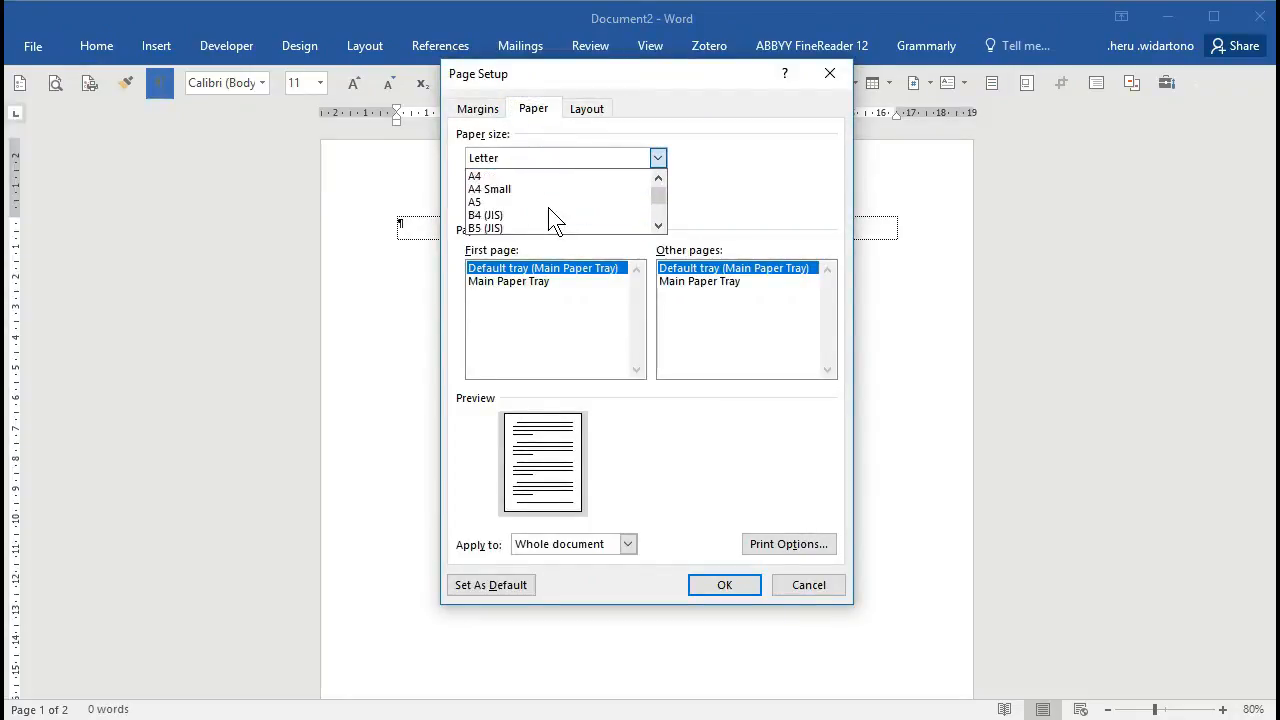
left_click(510, 225)
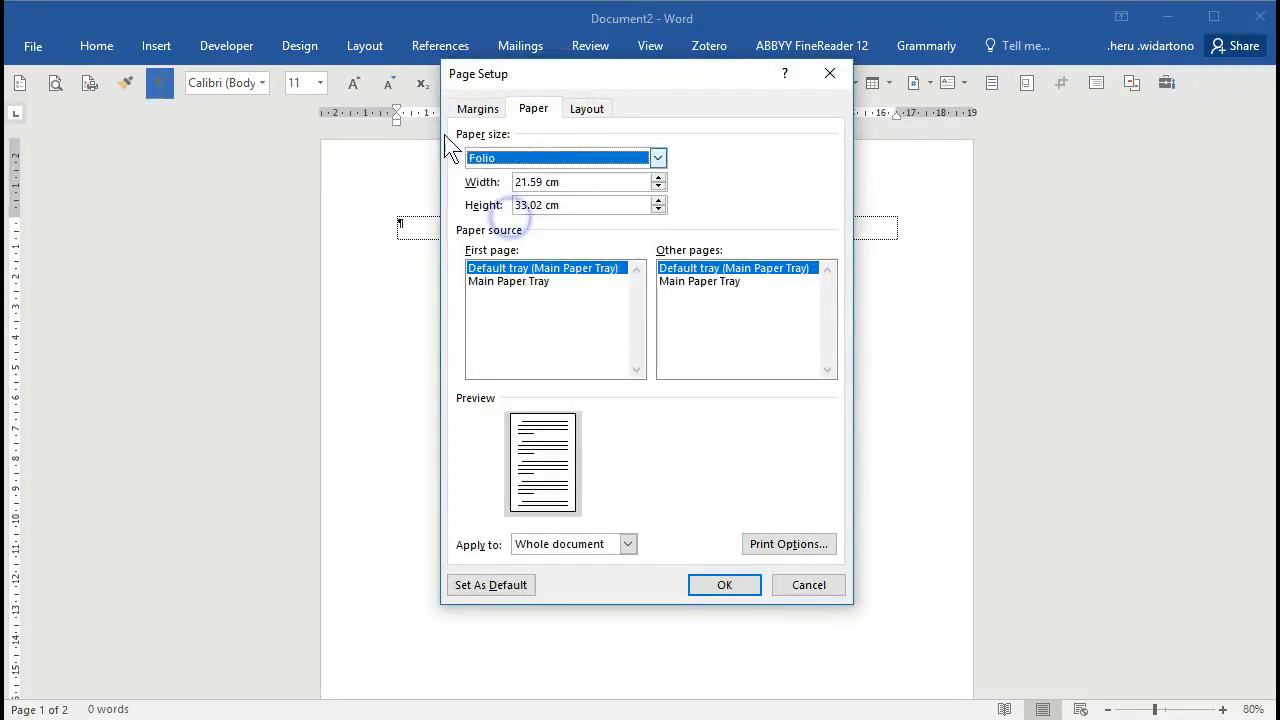
left_click(477, 108)
left_click(552, 283)
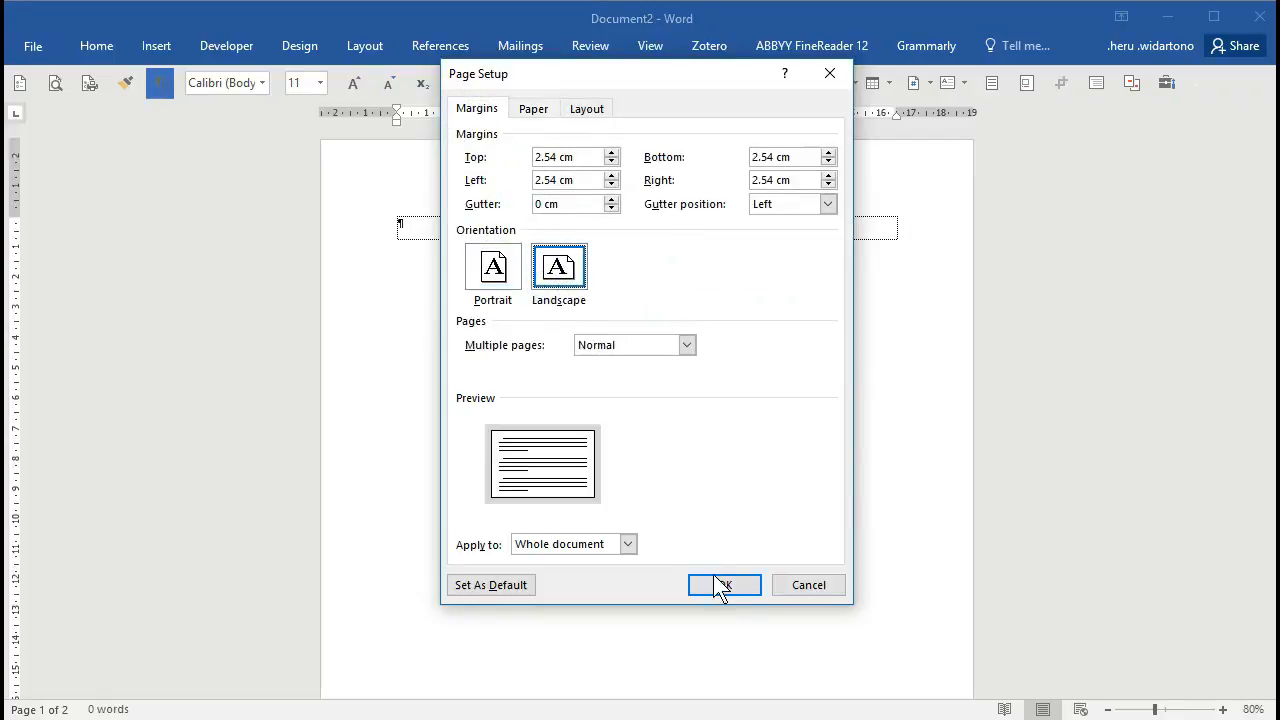
left_click(724, 585)
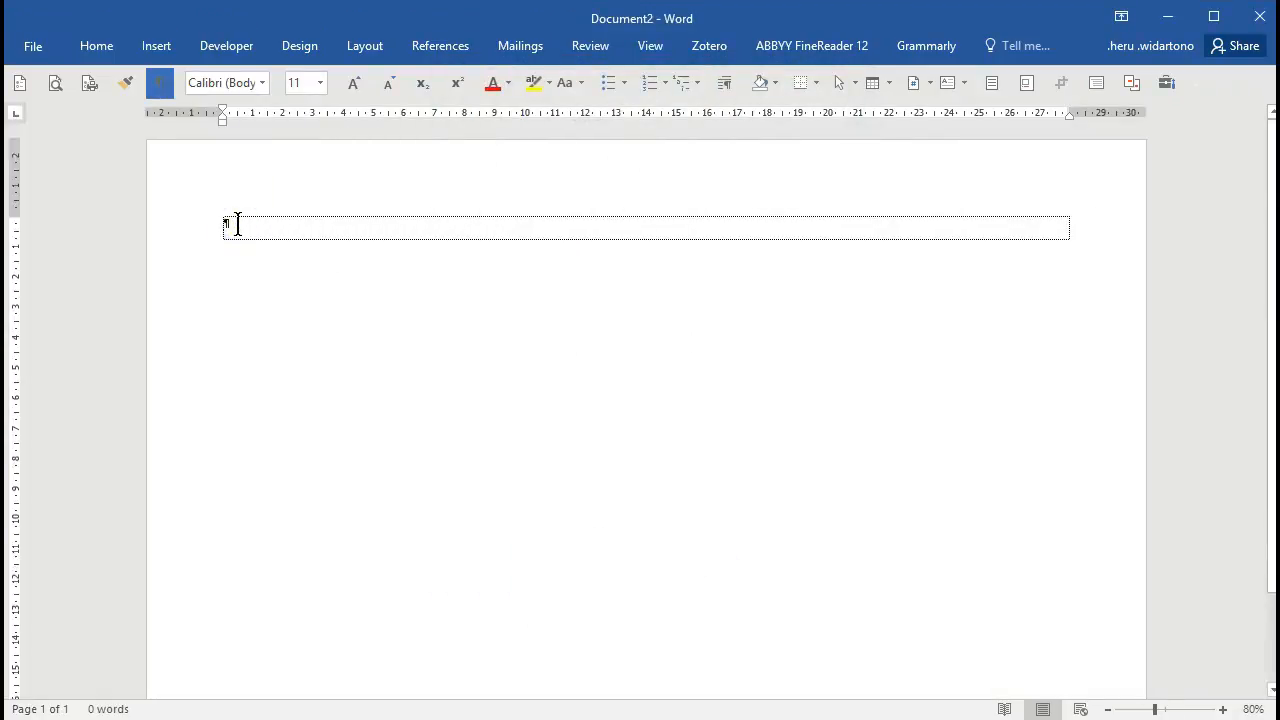
Paste the copied leaflet canvas into the new document and check how it sits on the page
key("ctrl+v")
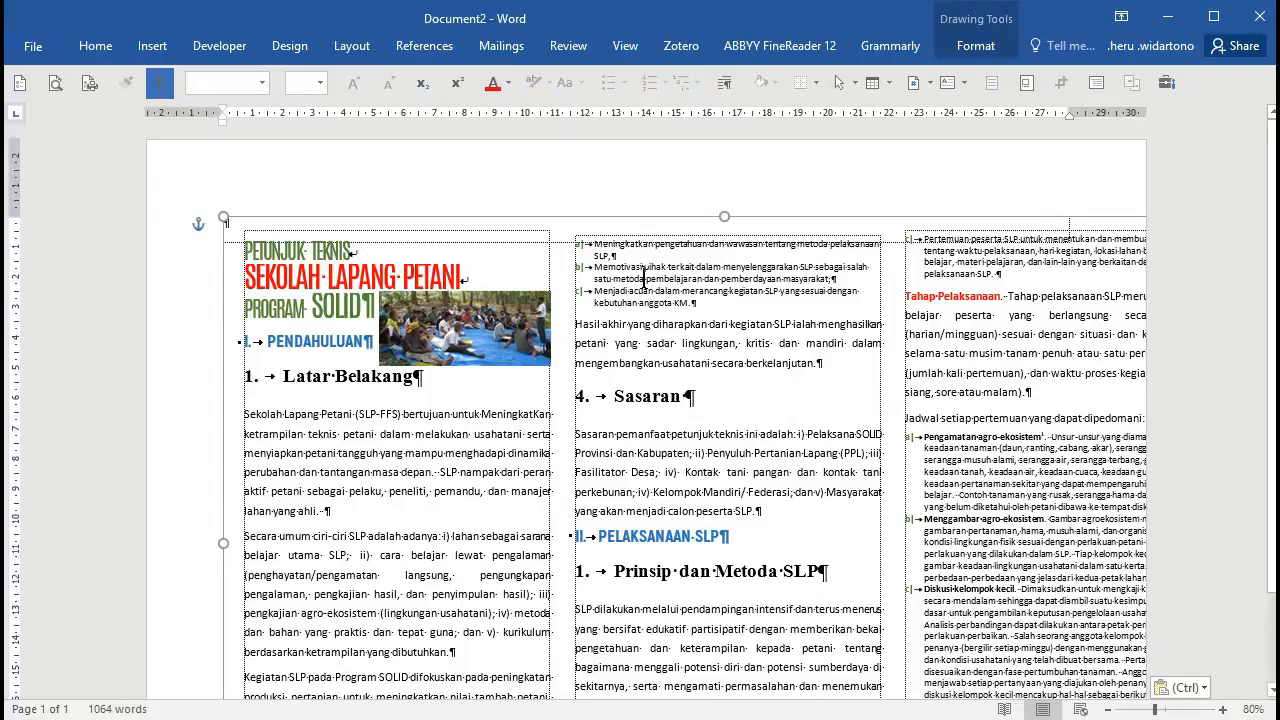
scroll(643, 275, "down", 3)
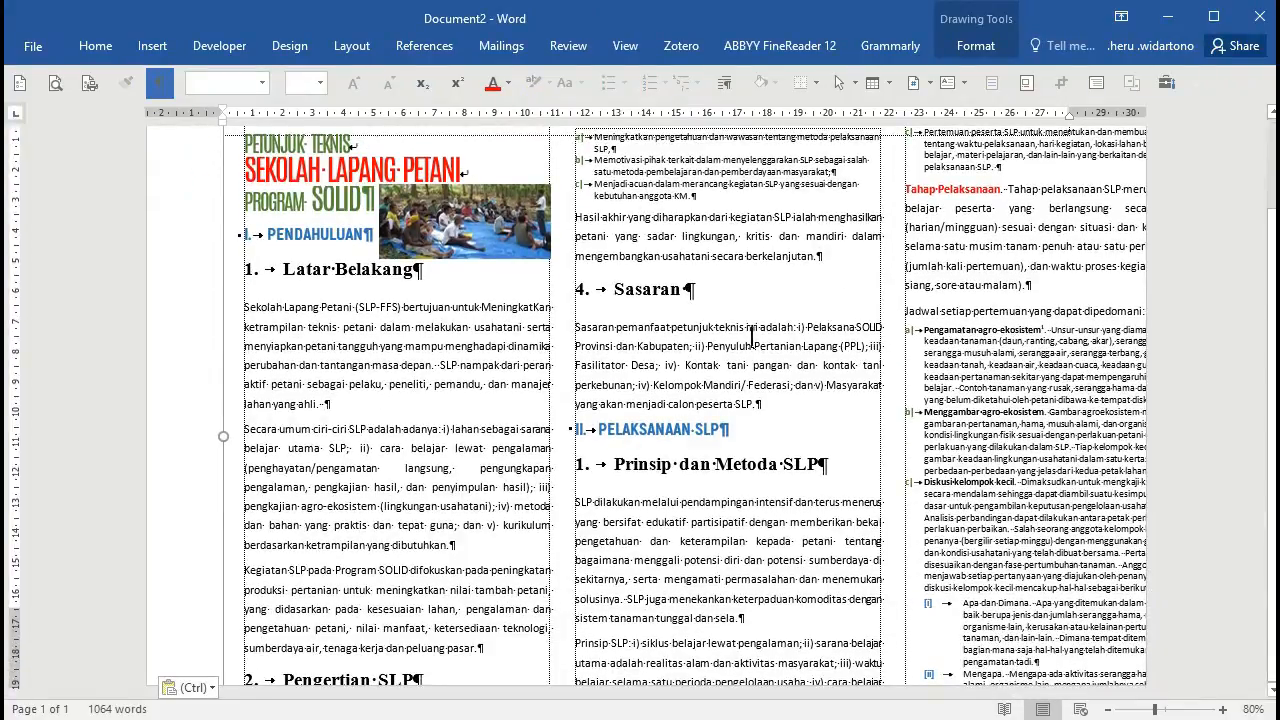
left_click(1268, 392)
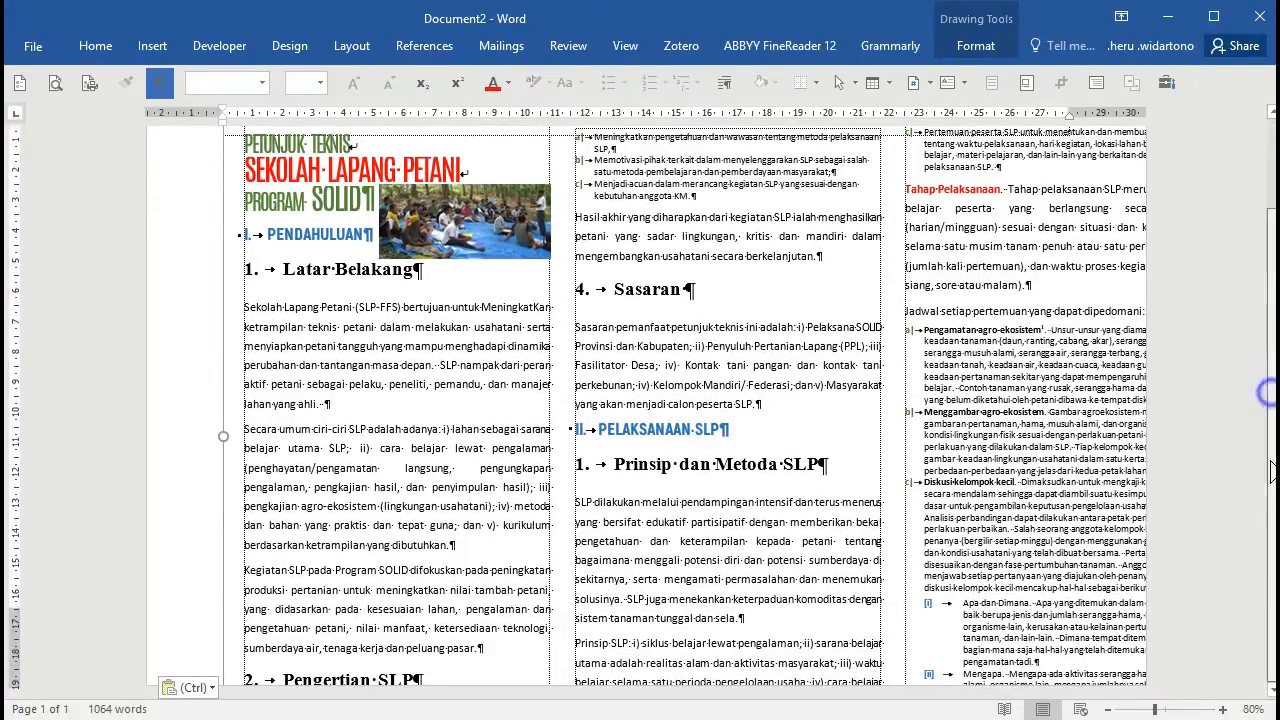
scroll(1175, 279, "up", 2)
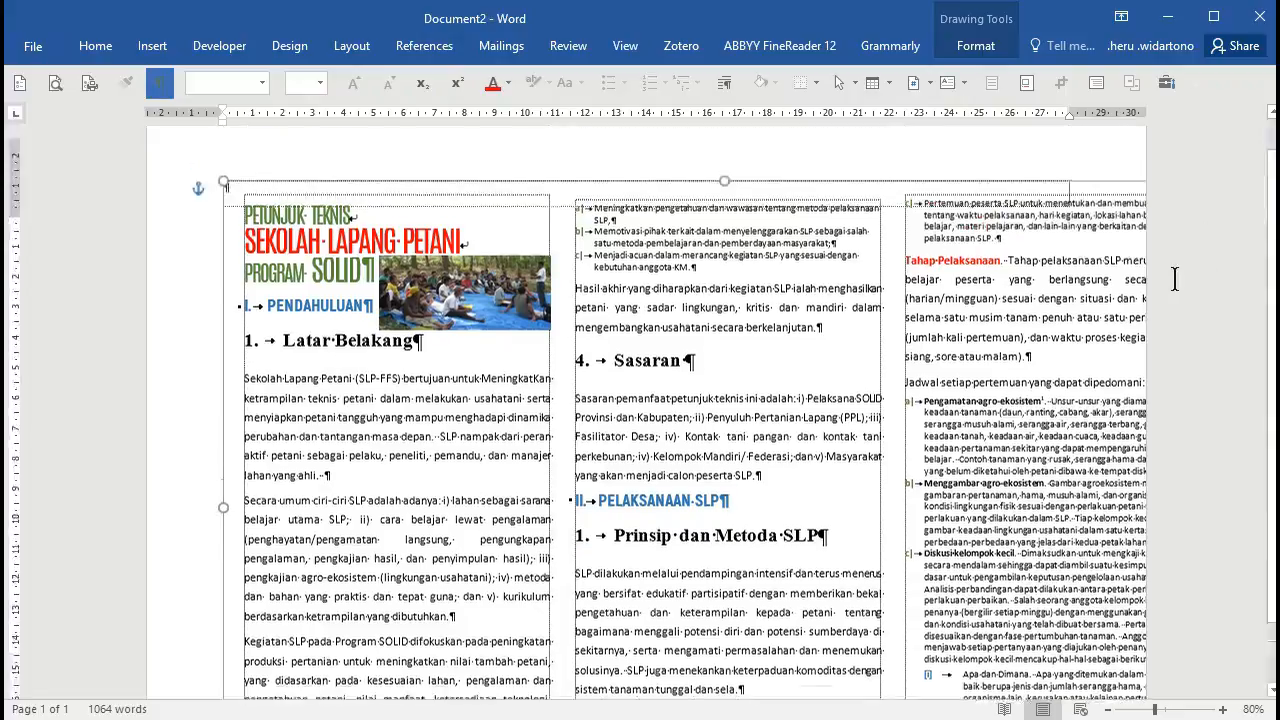
scroll(1175, 279, "up", 1)
Set the pasted canvas's text wrapping to In Front of Text and move it to line up with the page edges
right_click(505, 216)
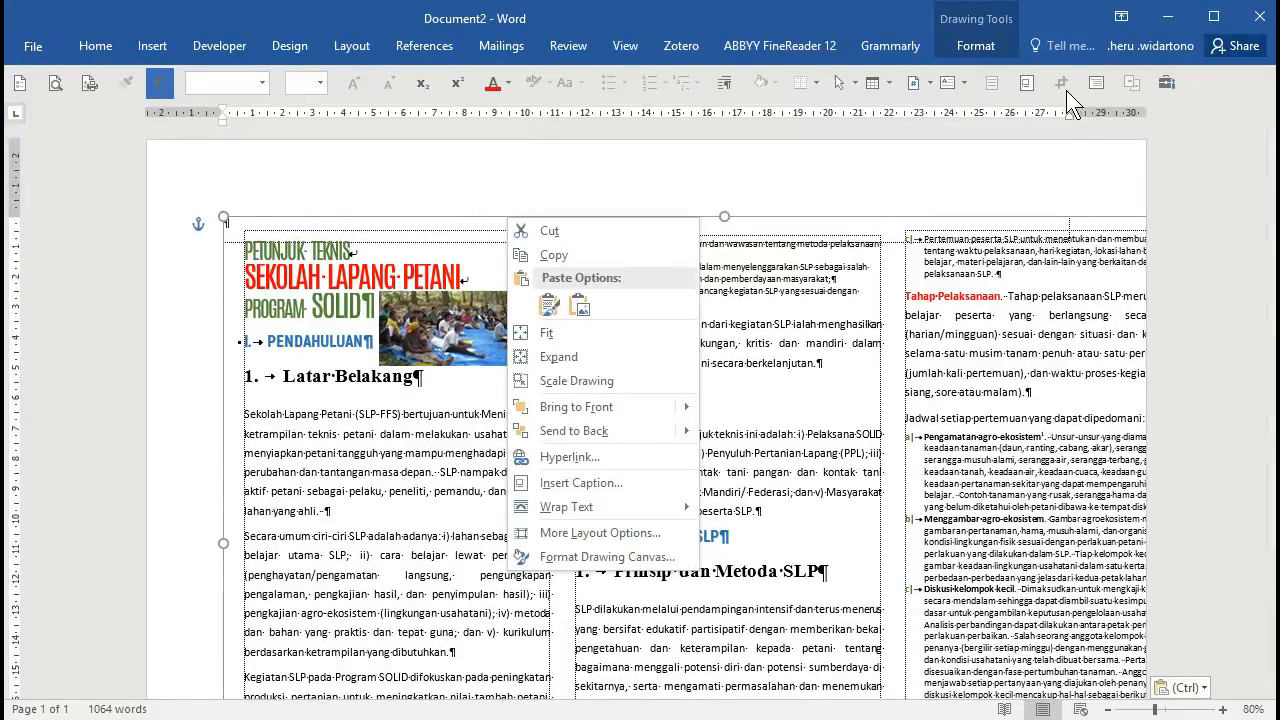
left_click(905, 196)
left_click(864, 214)
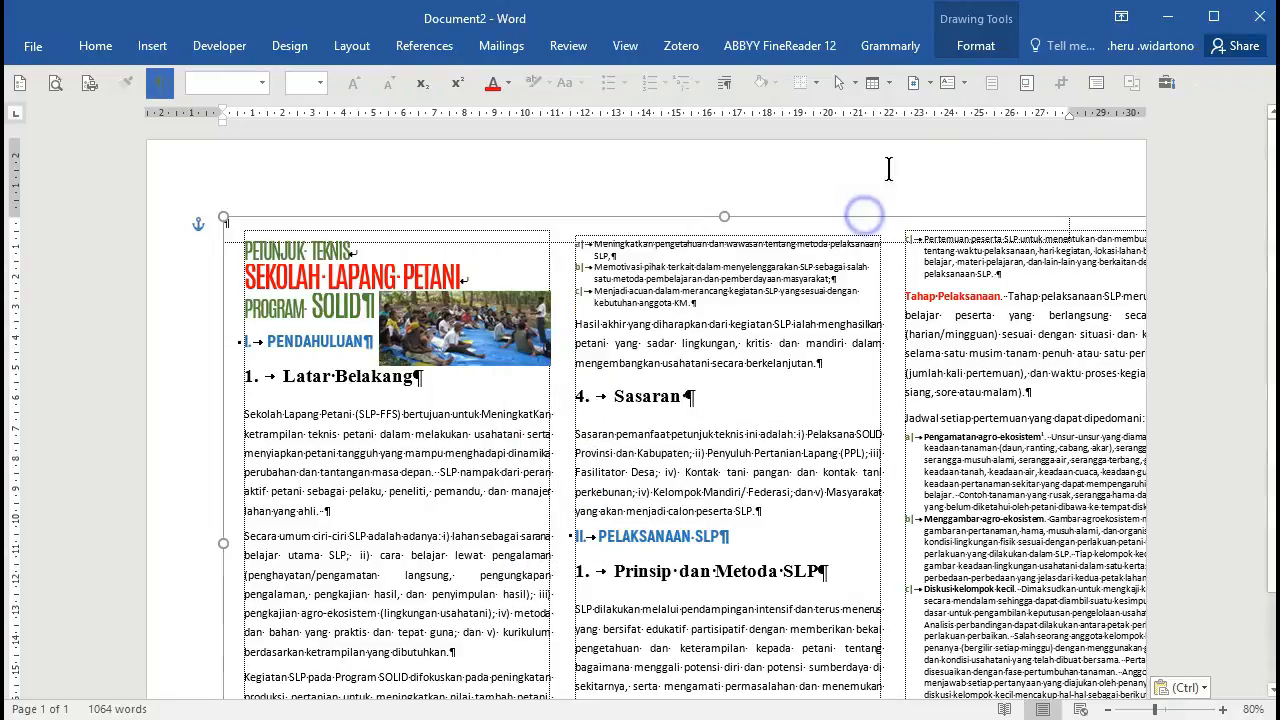
left_click(975, 45)
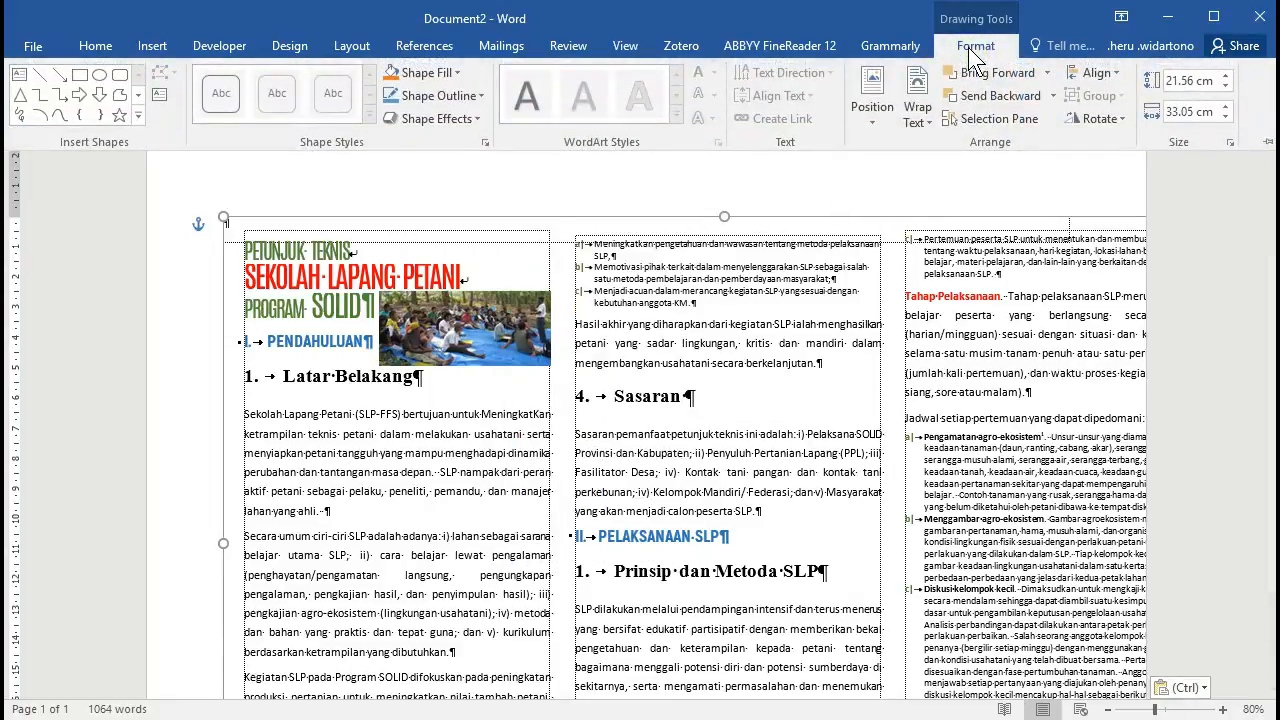
left_click(929, 122)
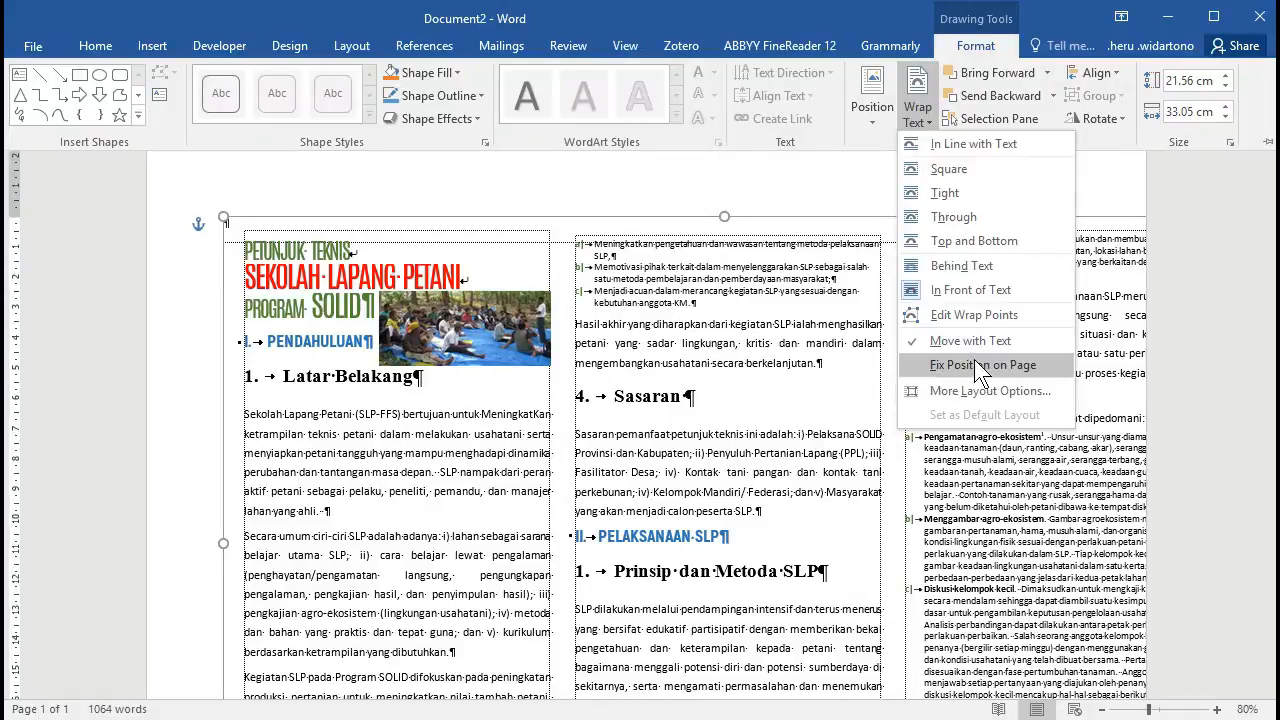
left_click(971, 289)
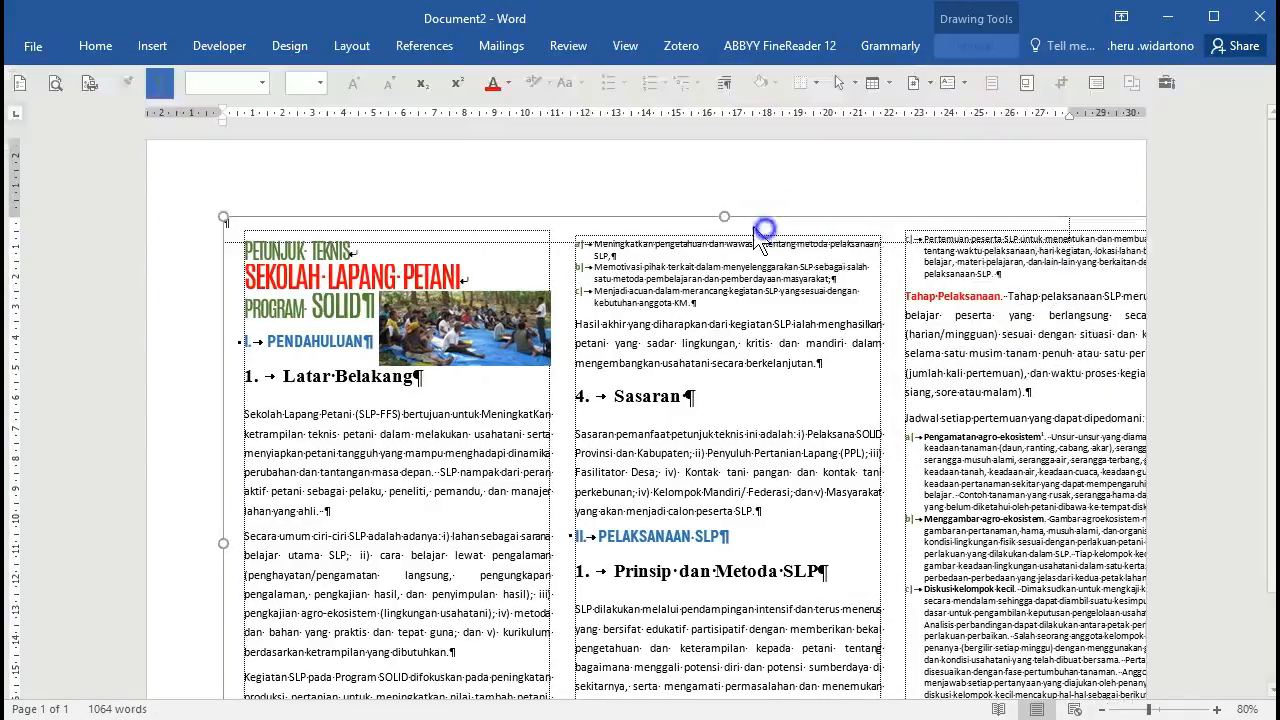
mouse_move(457, 222)
left_mouse_down()
mouse_move(410, 165)
mouse_move(366, 160)
mouse_move(364, 139)
left_mouse_up()
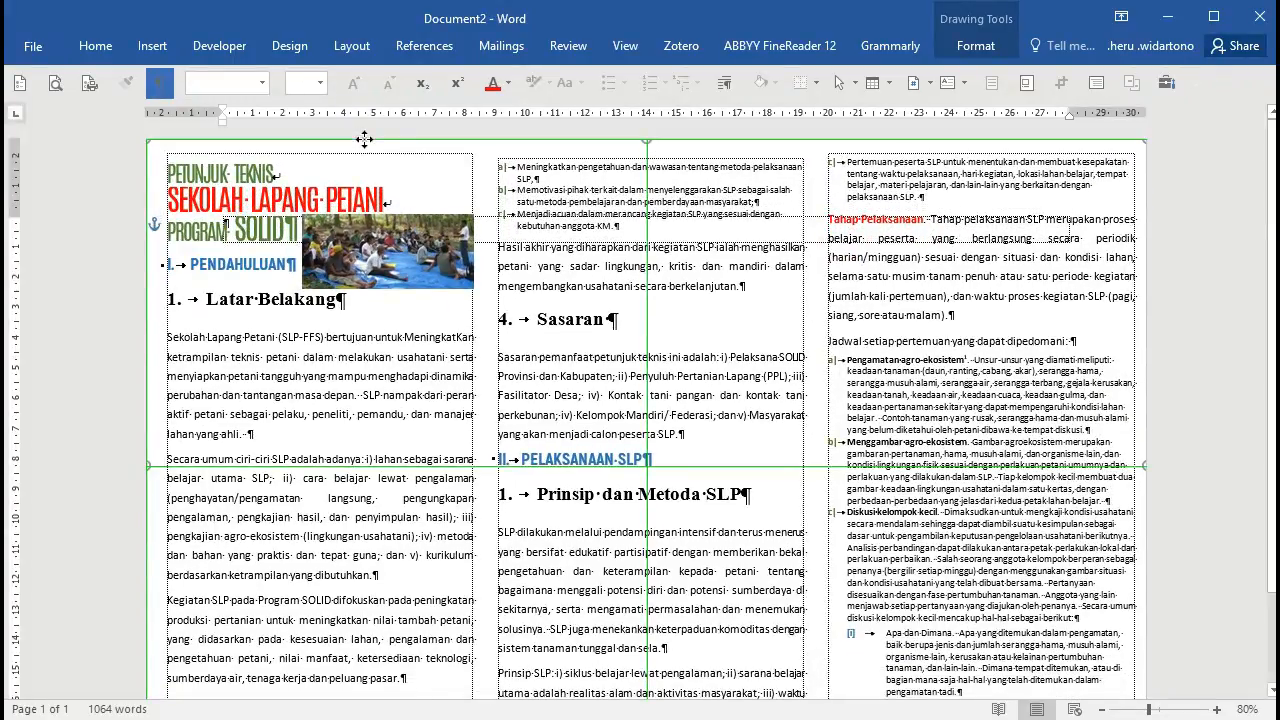
Examine the pasted leaflet's text boxes, footnote and the heading formatting of "Prinsip dan Metoda SLP"
scroll(769, 274, "down", 2)
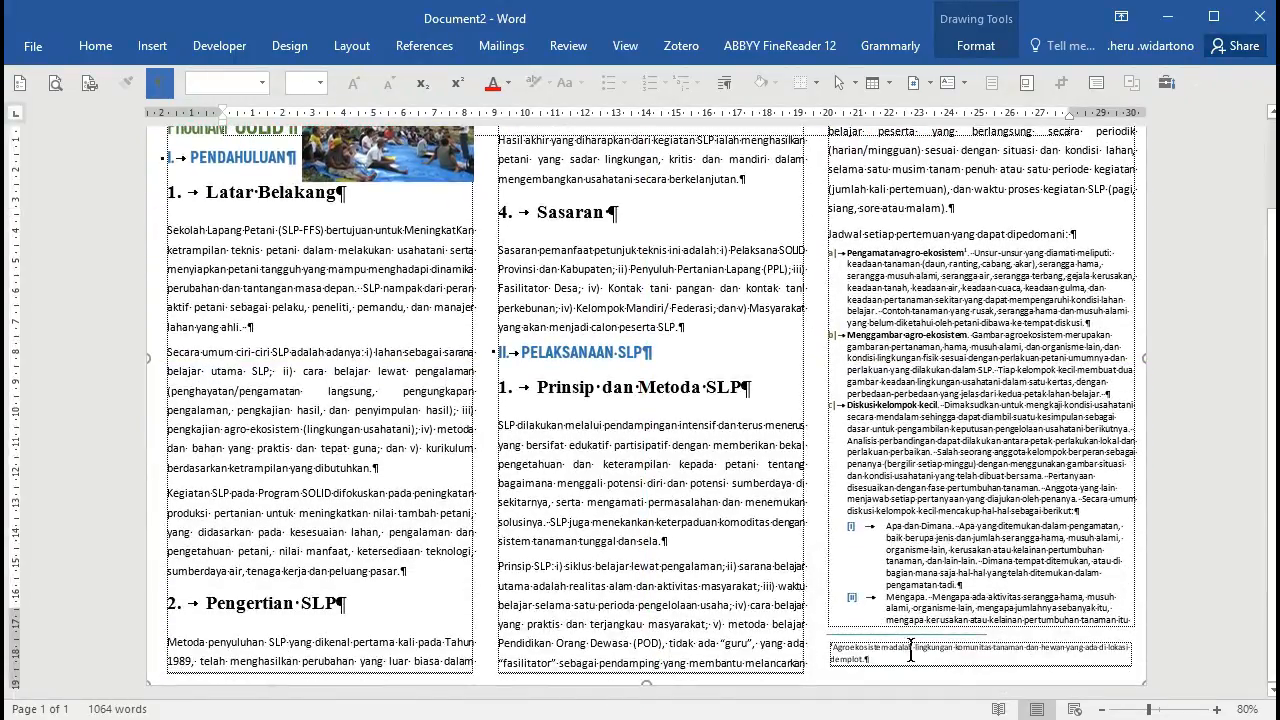
left_click(911, 650)
left_click(875, 638)
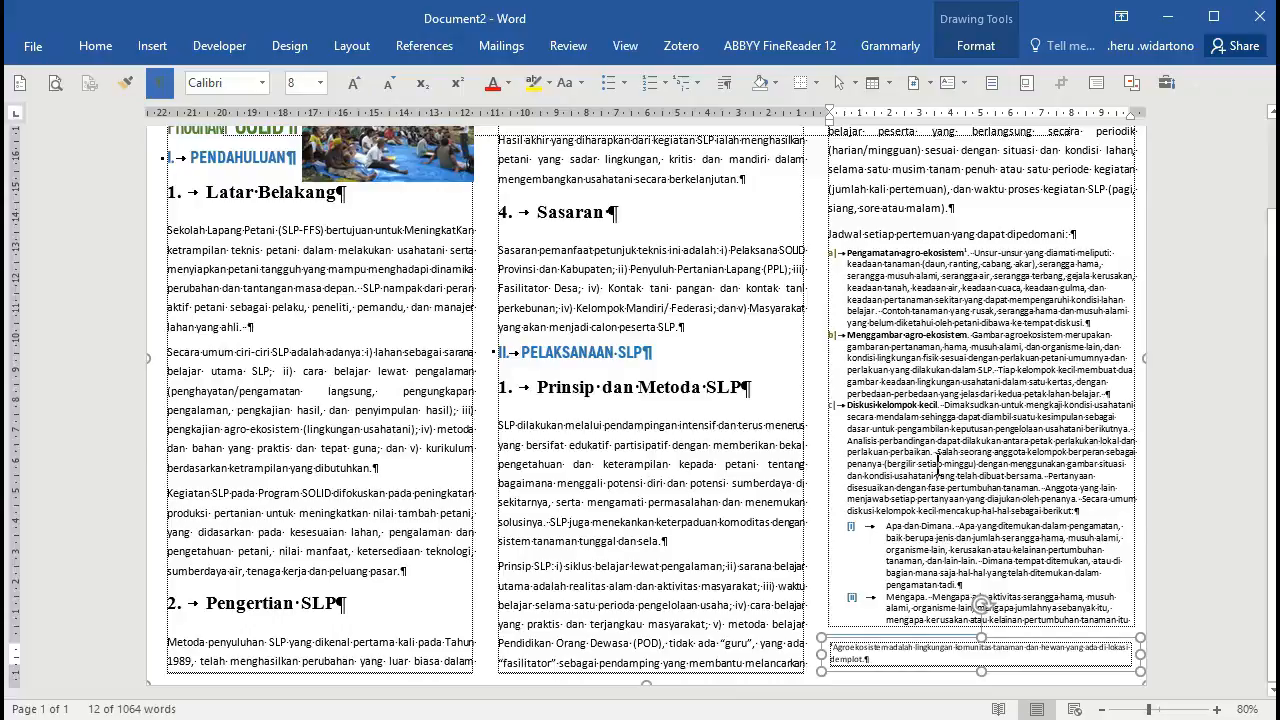
scroll(452, 380, "up", 2)
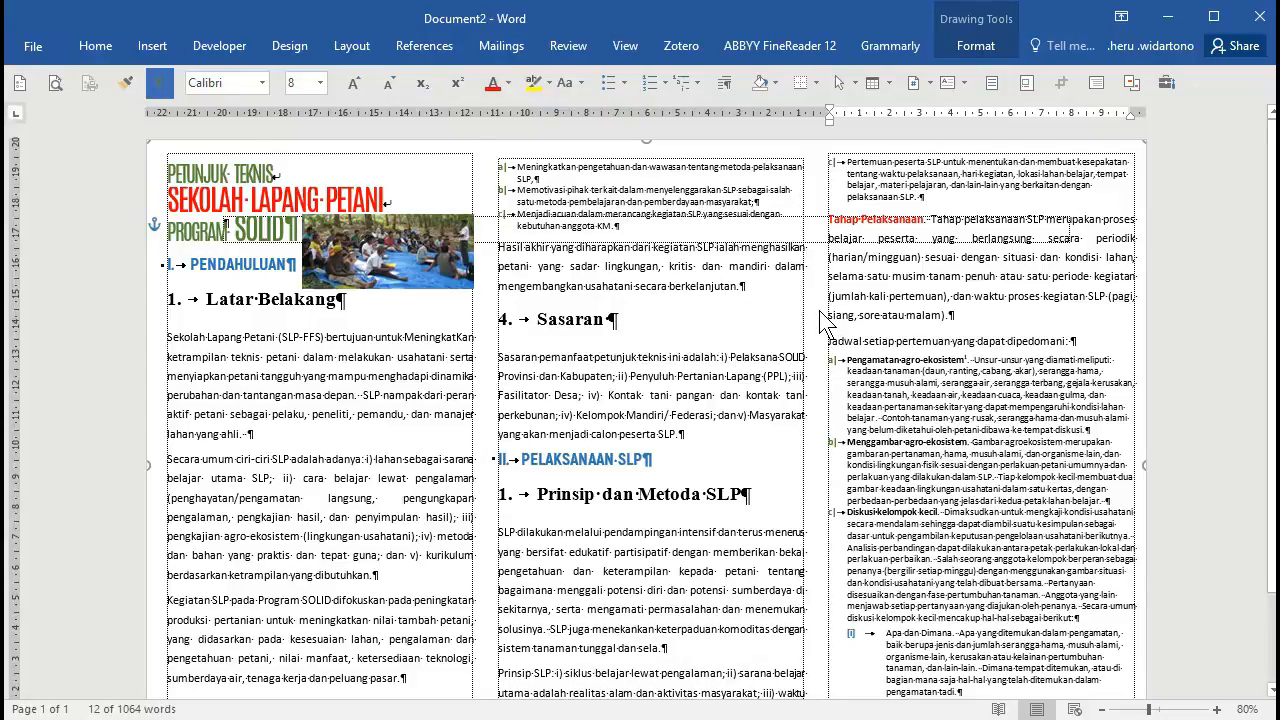
scroll(820, 408, "down", 2)
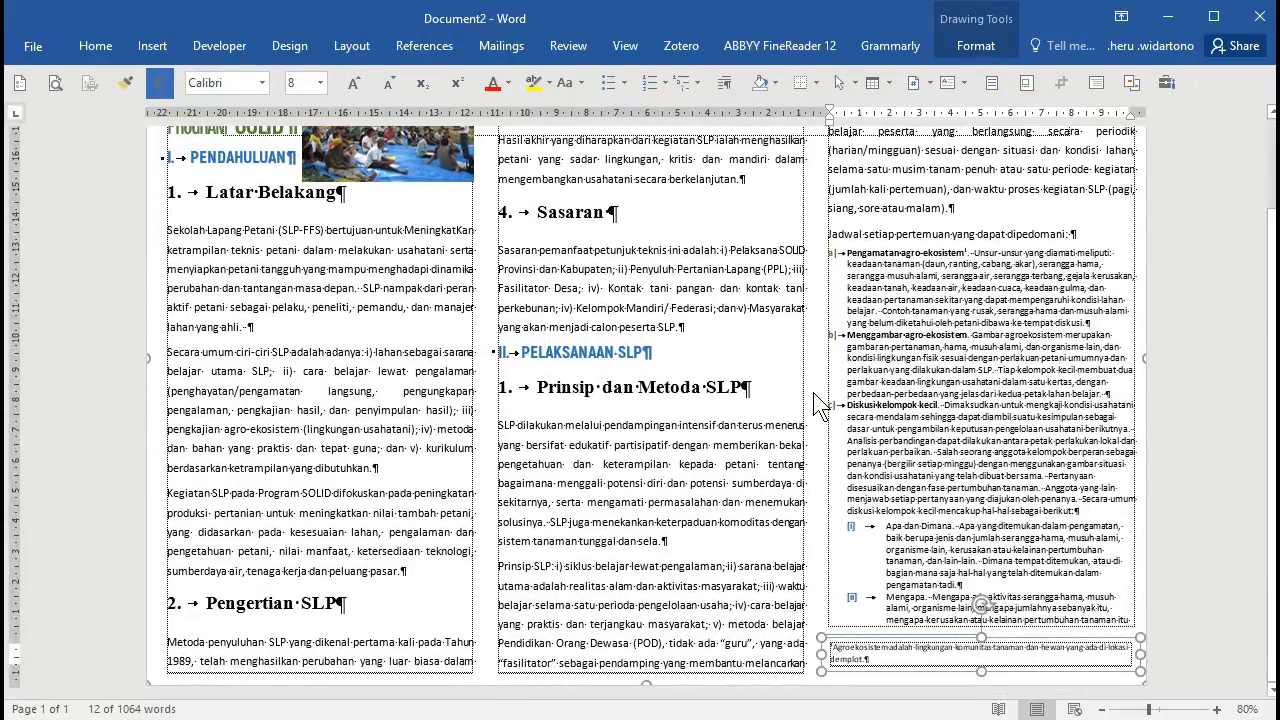
left_click(604, 358)
left_click(657, 387)
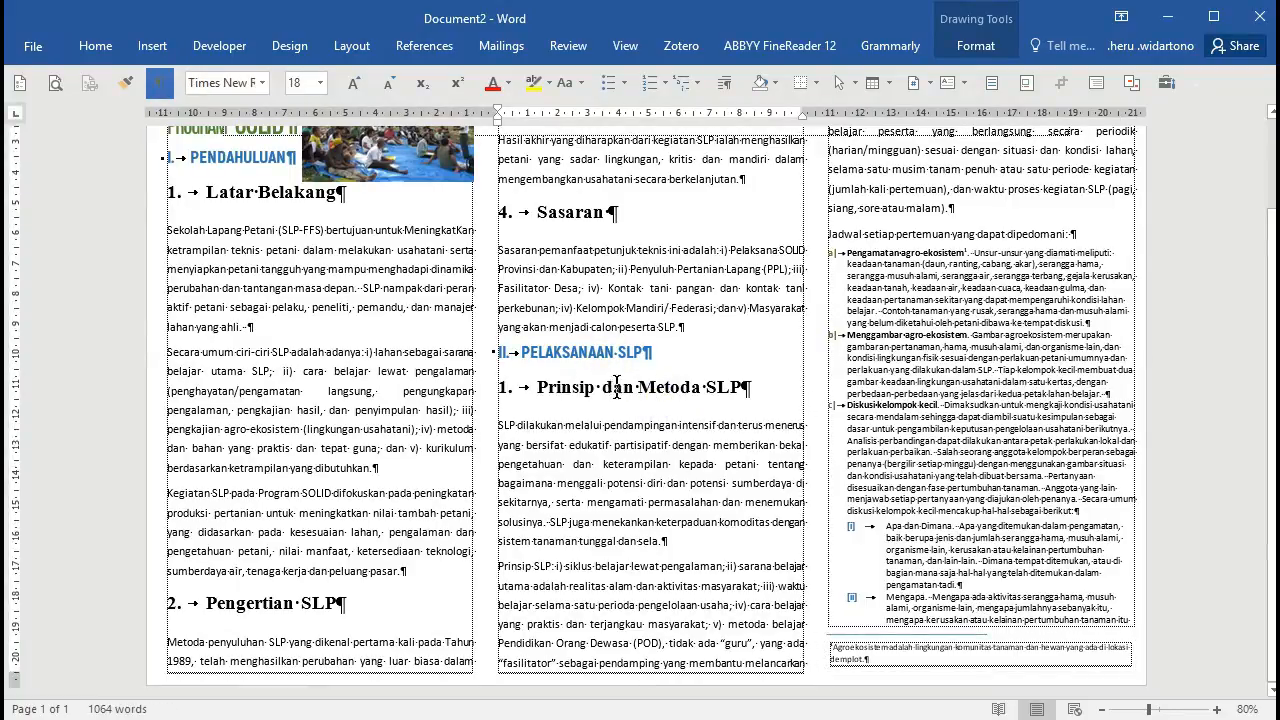
scroll(612, 388, "up", 2)
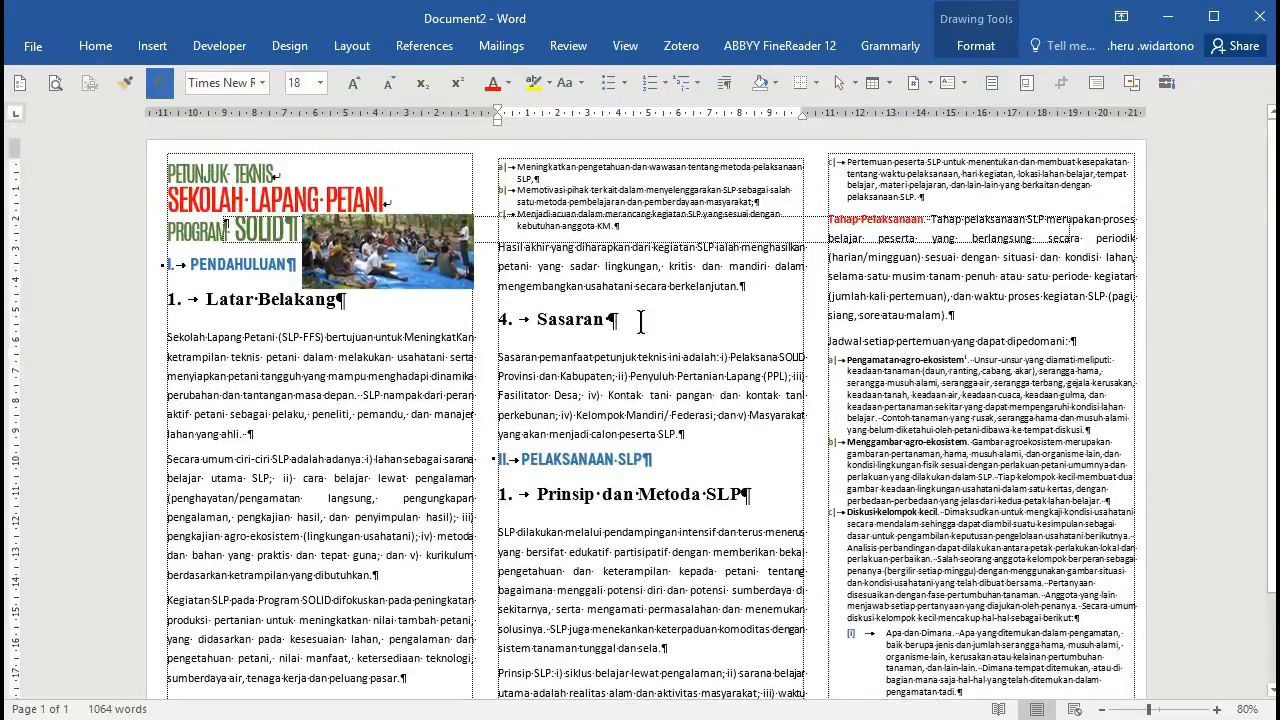
Switch to leaflet Nur.docx and choose Word Template (*.dotx) as the file type for saving a copy
left_click(621, 266)
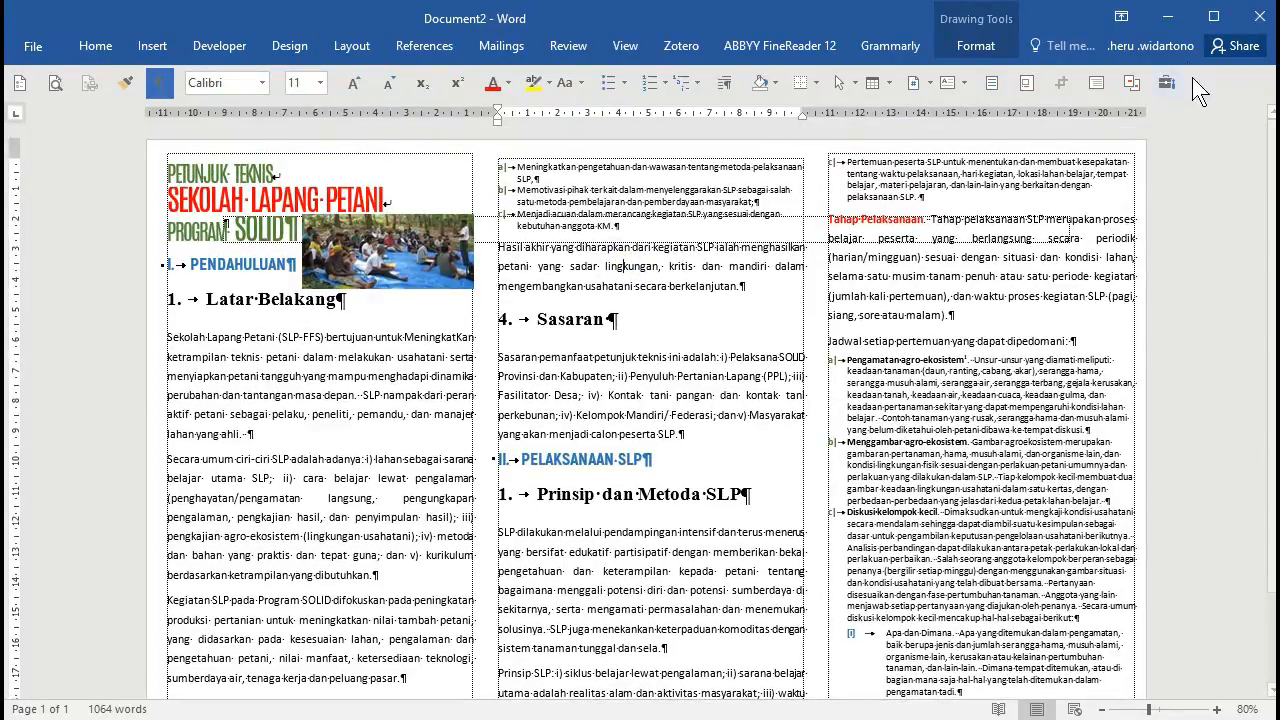
left_click(1167, 17)
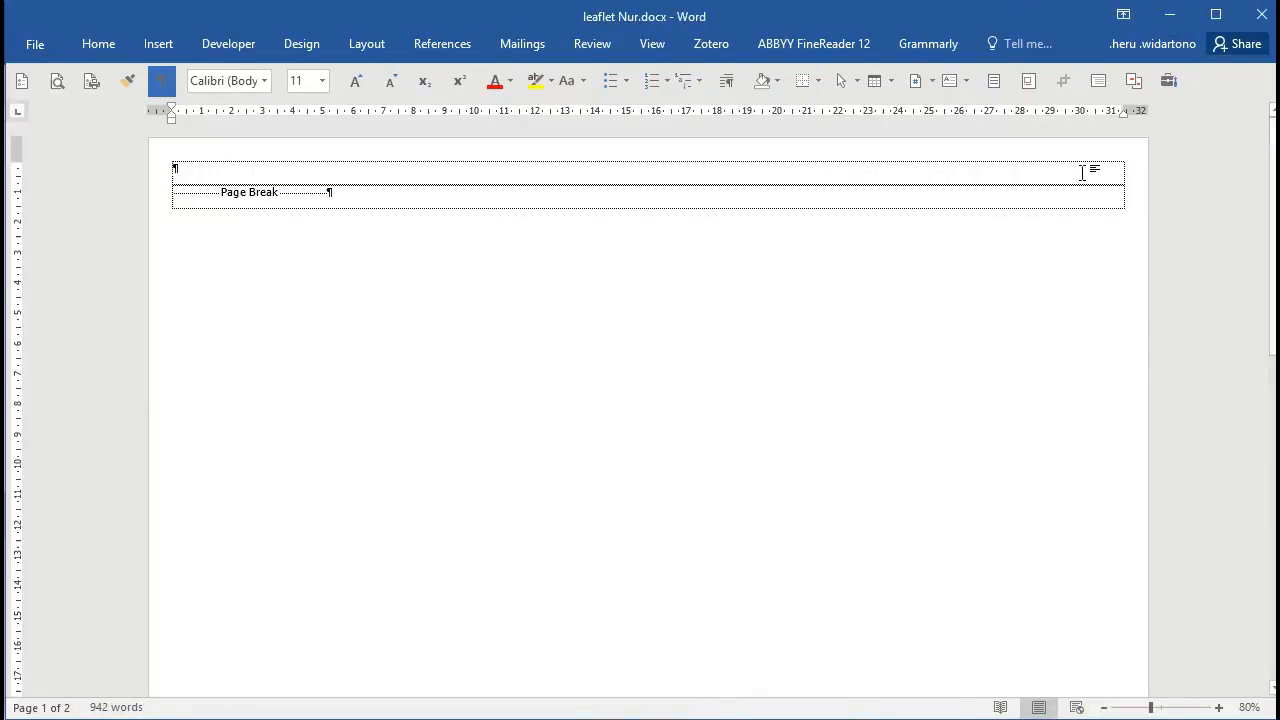
scroll(600, 185, "up", 5)
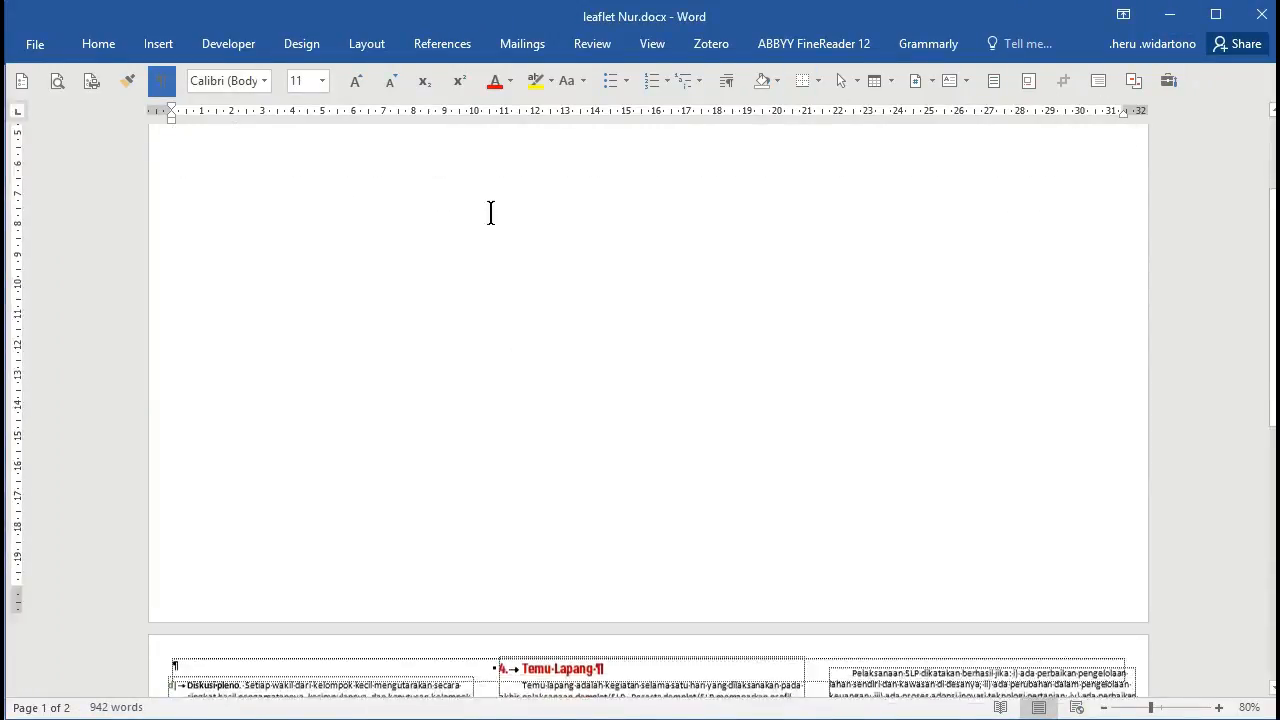
scroll(616, 207, "up", 3)
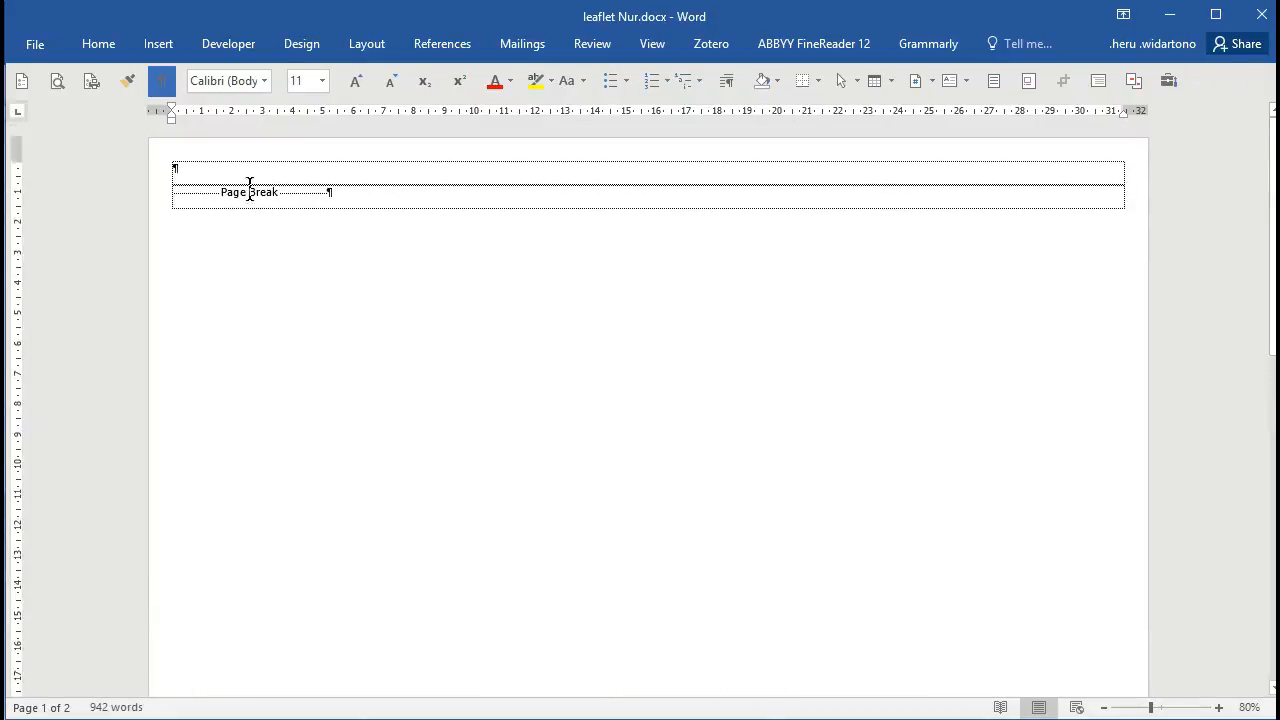
left_click(210, 170)
left_click(22, 47)
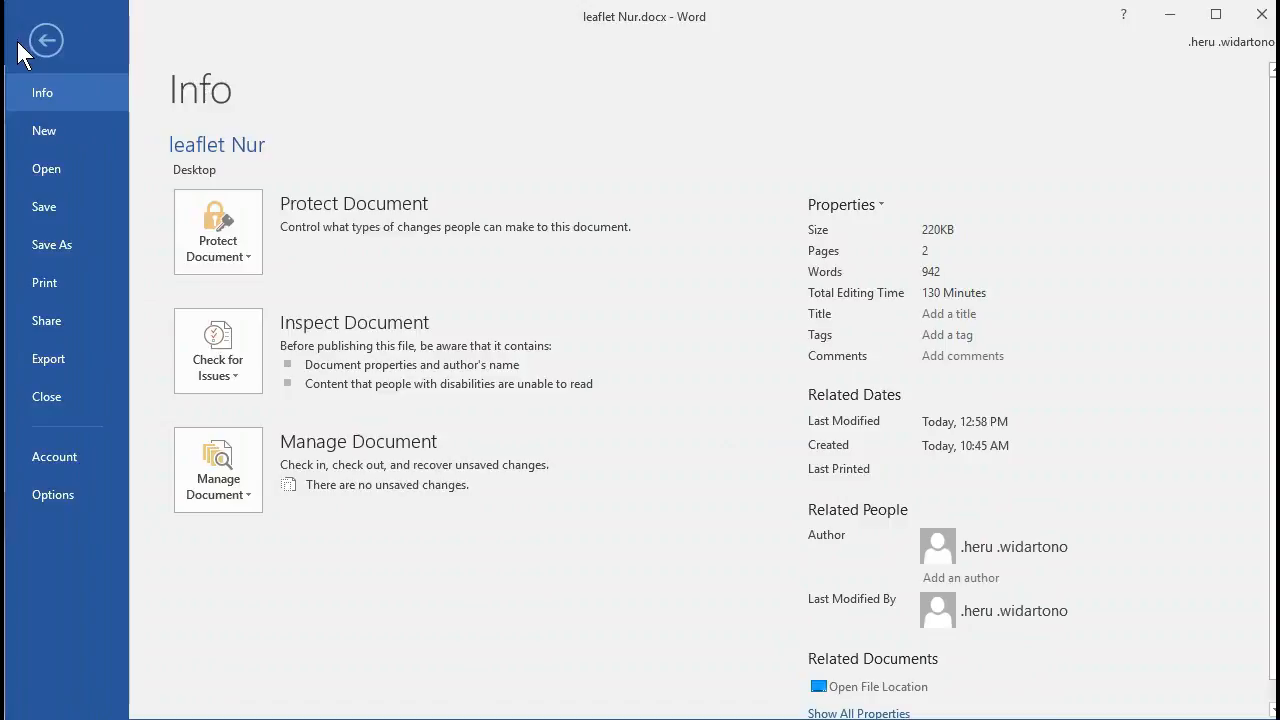
left_click(75, 252)
left_click(241, 388)
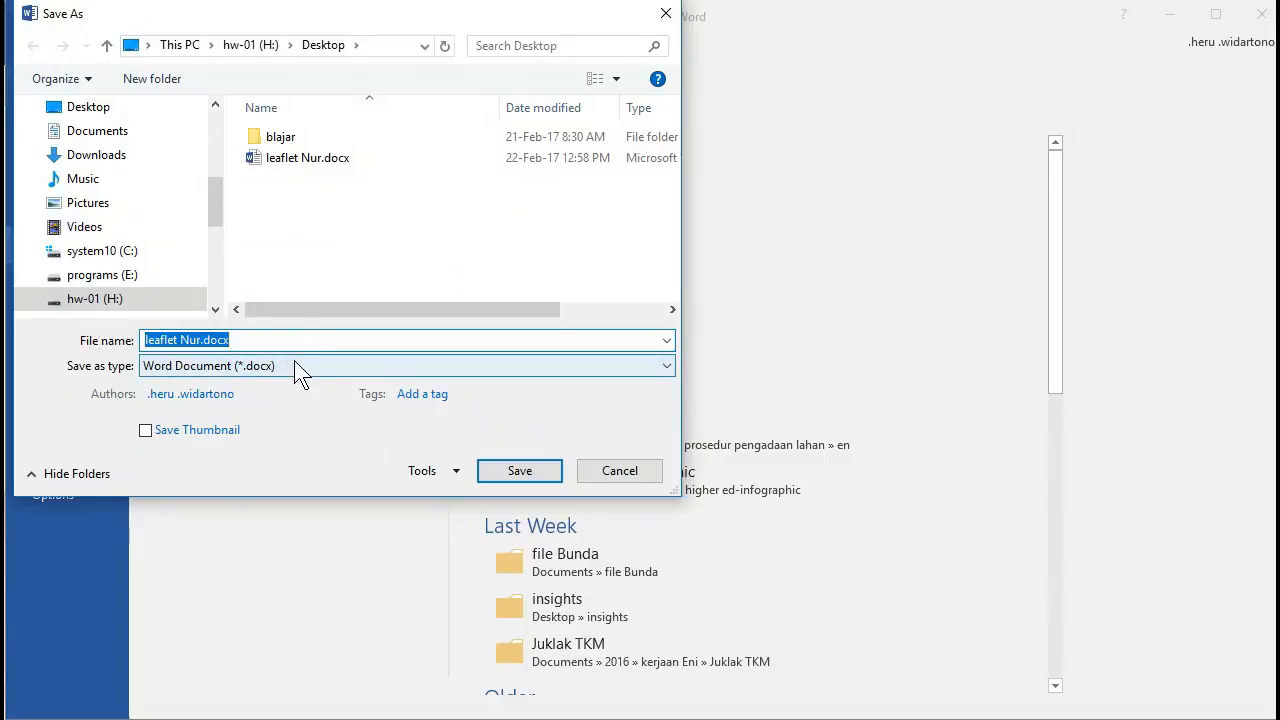
left_click(296, 366)
left_click(213, 431)
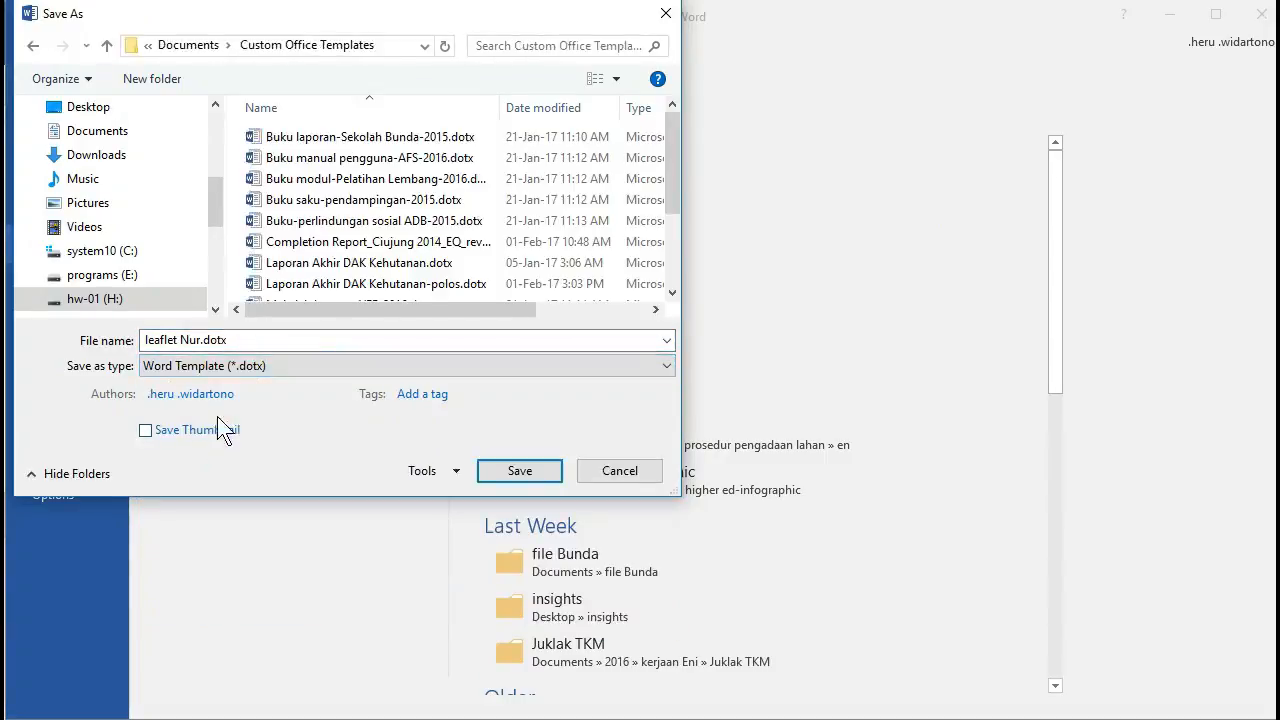
Name the template "leaflet SOLID" and save it in the Custom Office Templates folder
left_click(251, 340)
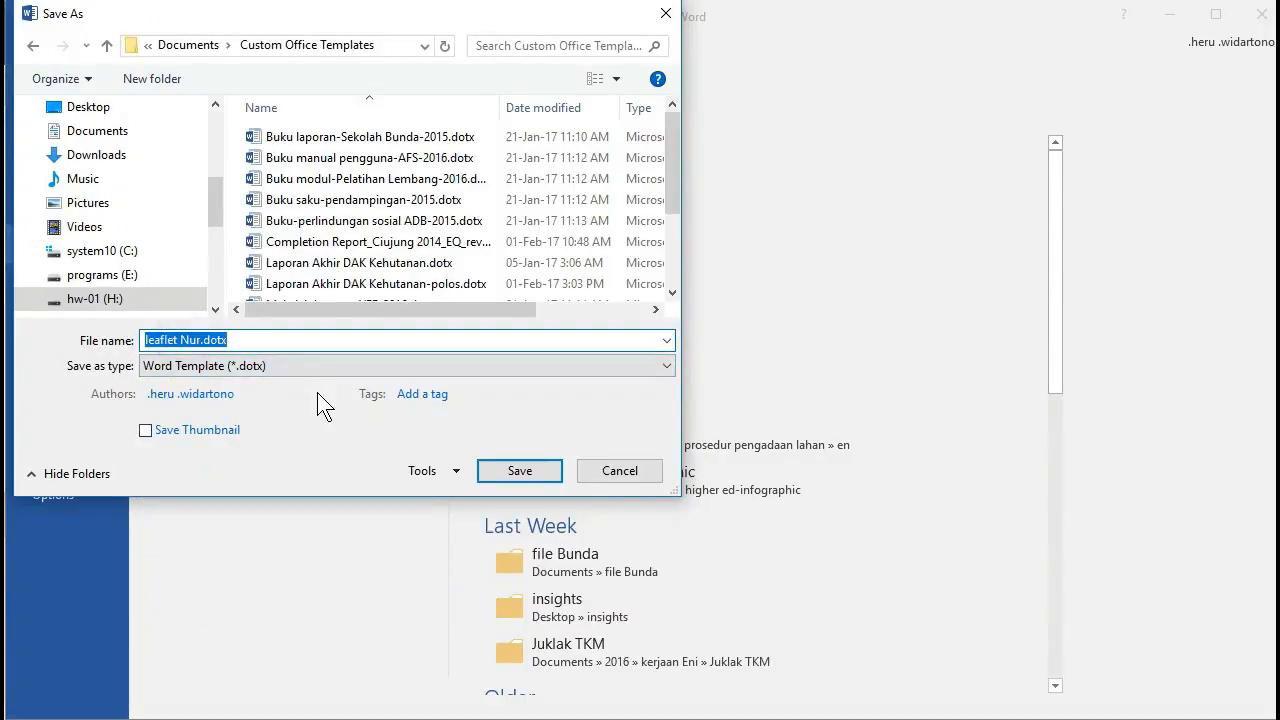
key("Home")
key("Right")
key("Right")
key("Right")
key("Right")
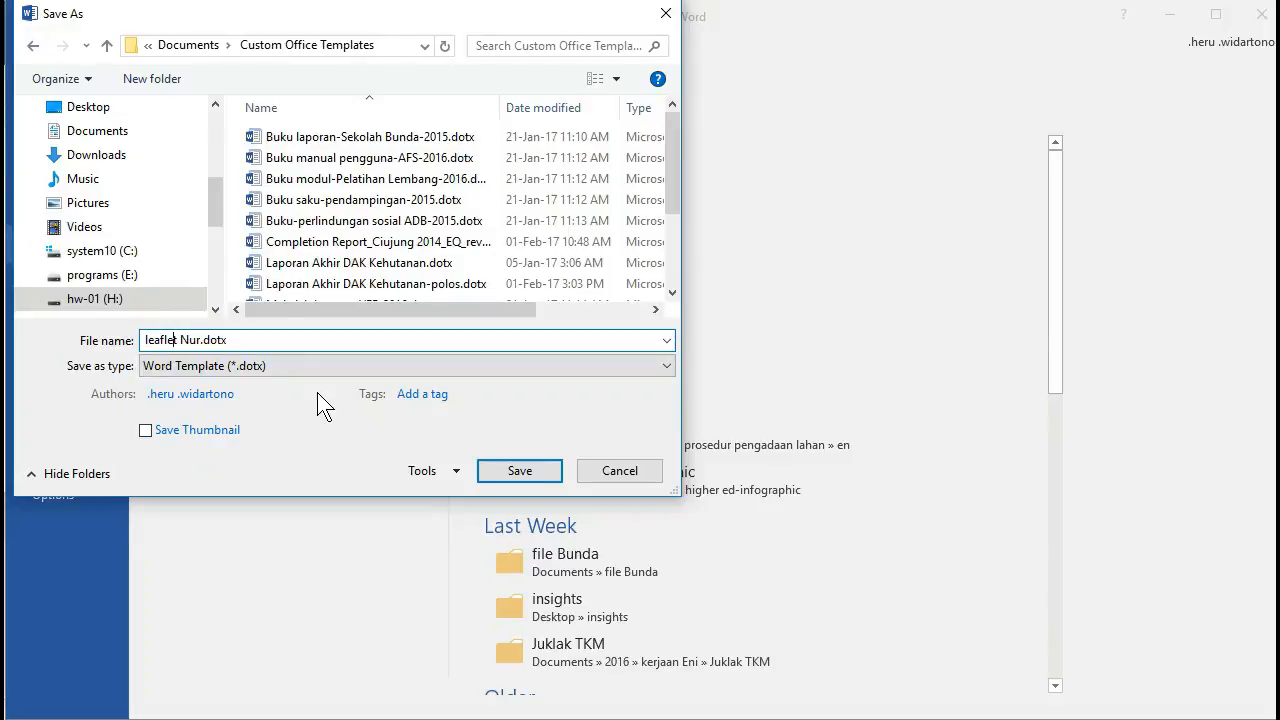
key("Delete")
key("Delete")
key("Delete")
key("Delete")
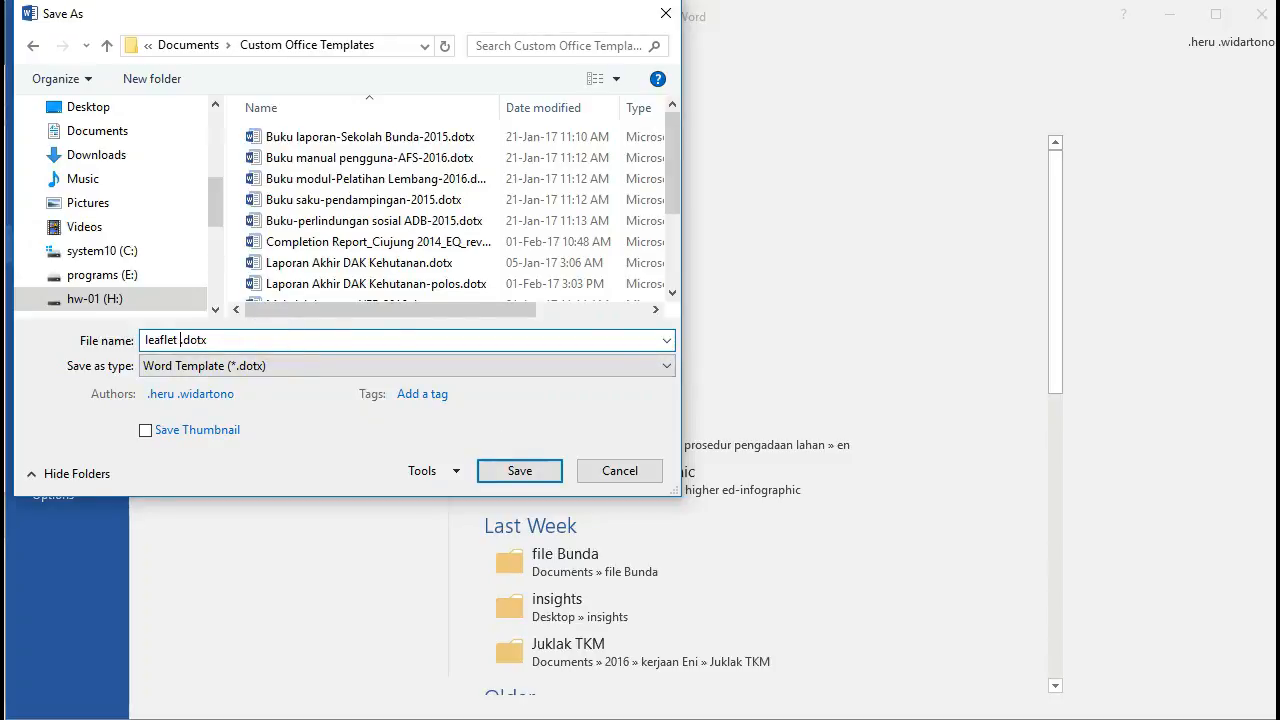
left_click(540, 471)
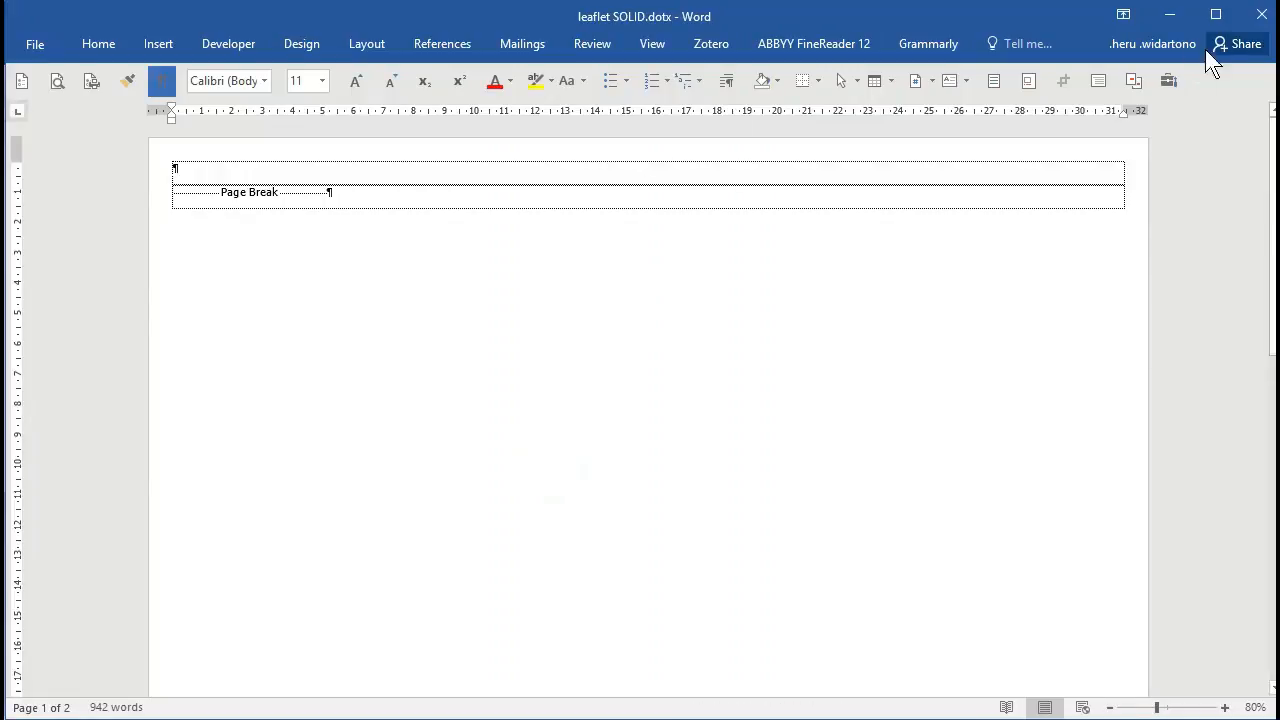
Return to Document2 and open the Templates and Add-ins settings from Word's add-in options
left_click(1172, 18)
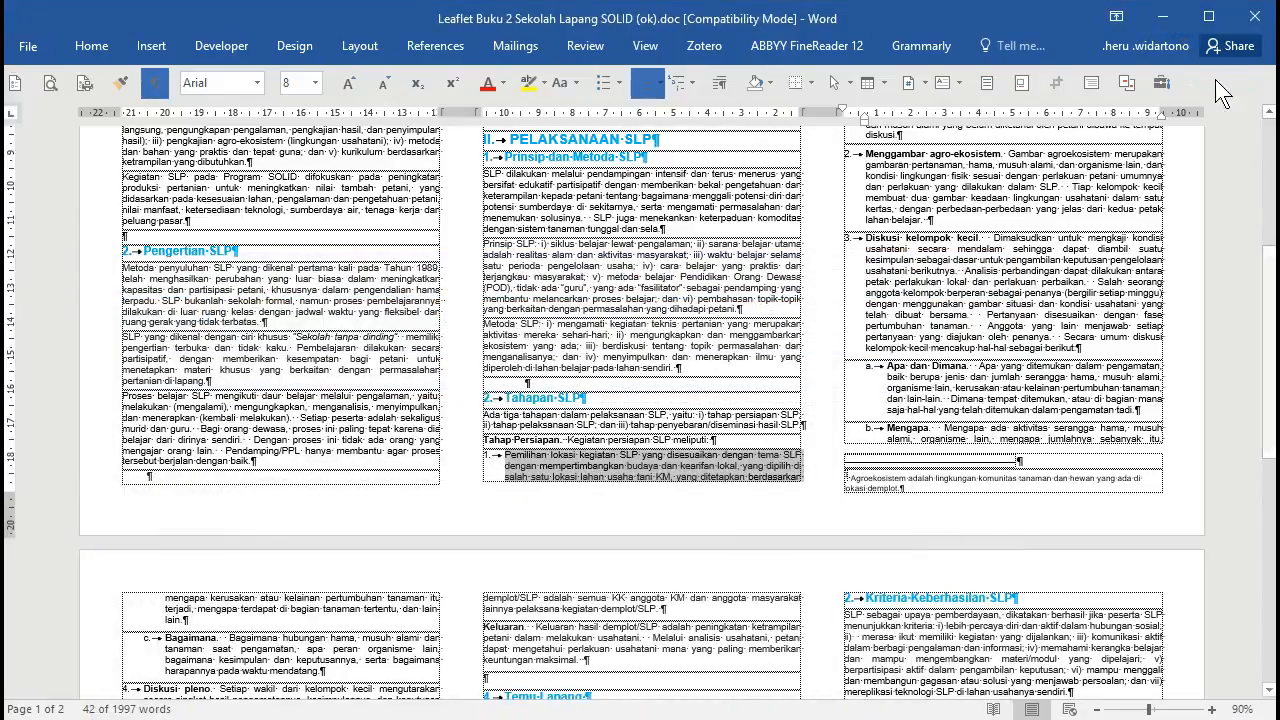
left_click(1163, 17)
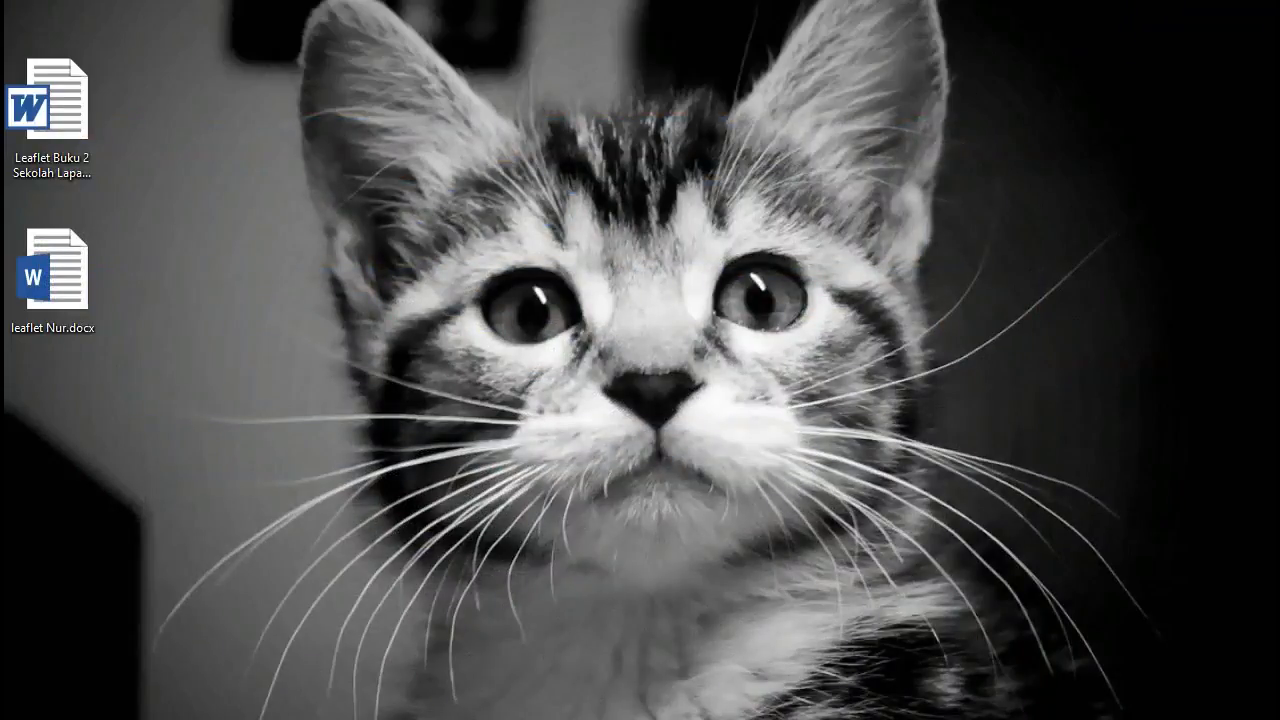
left_click(700, 700)
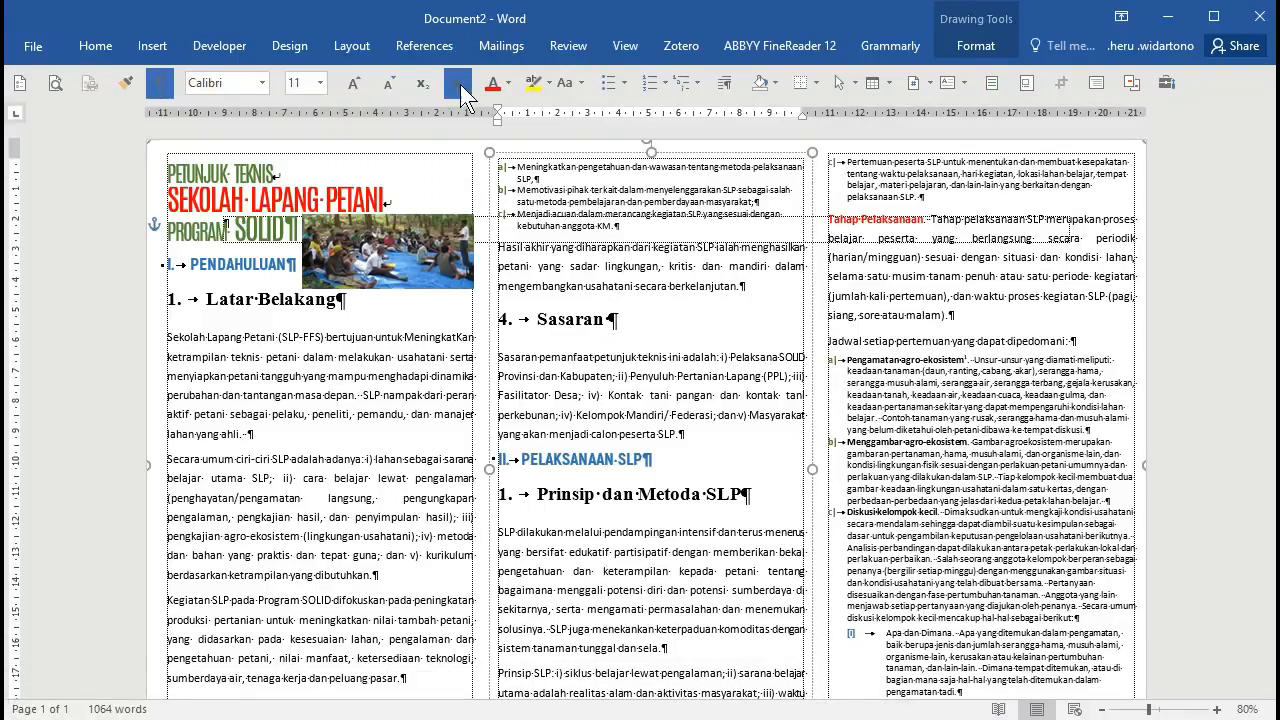
left_click(32, 46)
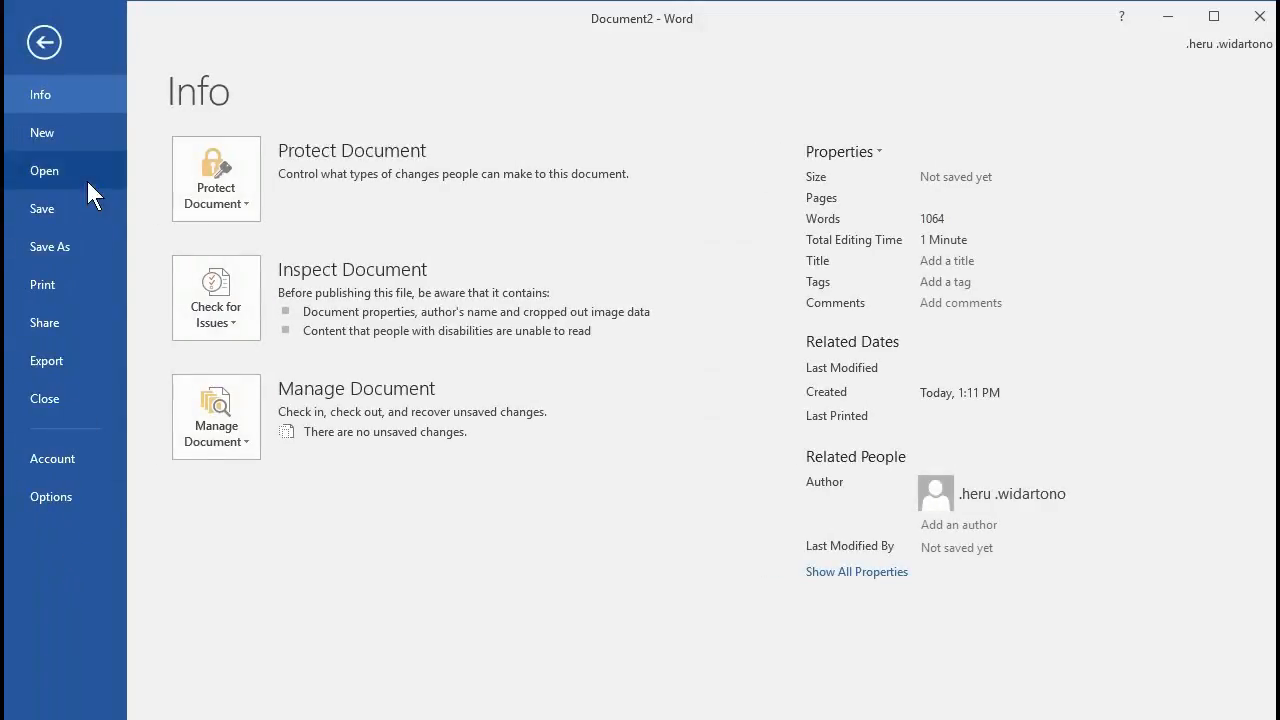
left_click(74, 503)
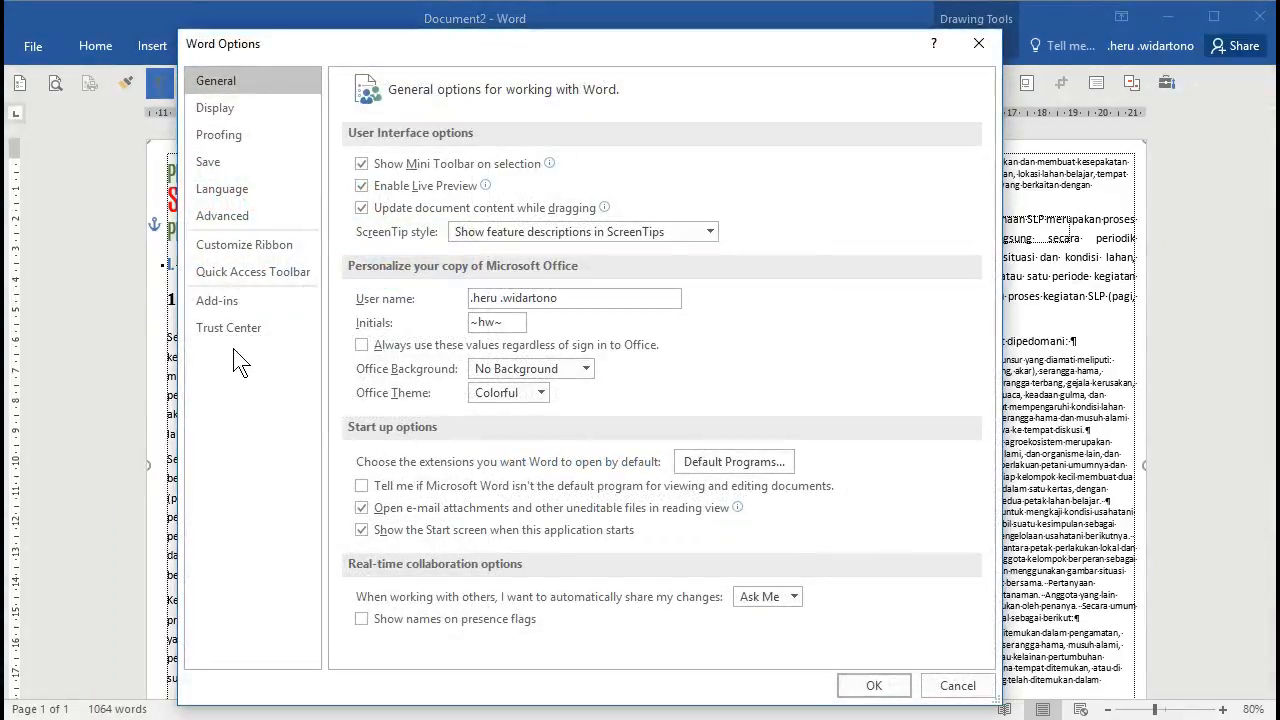
left_click(233, 303)
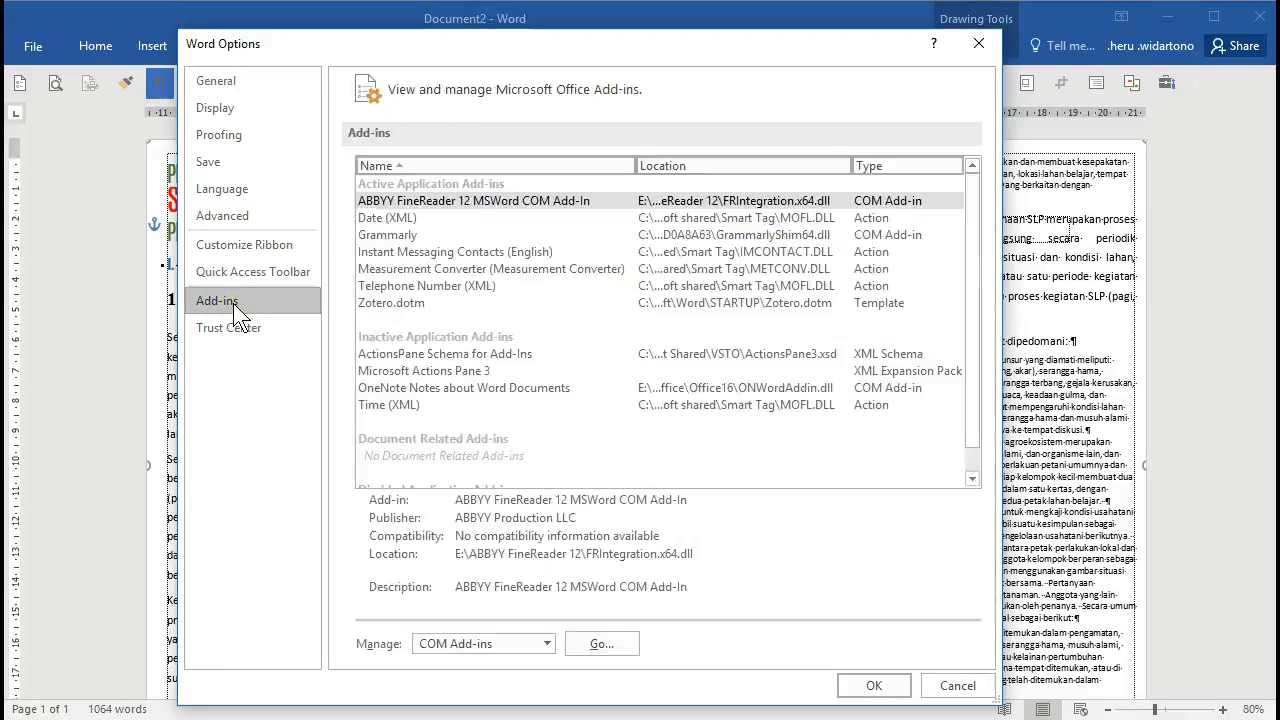
left_click(547, 644)
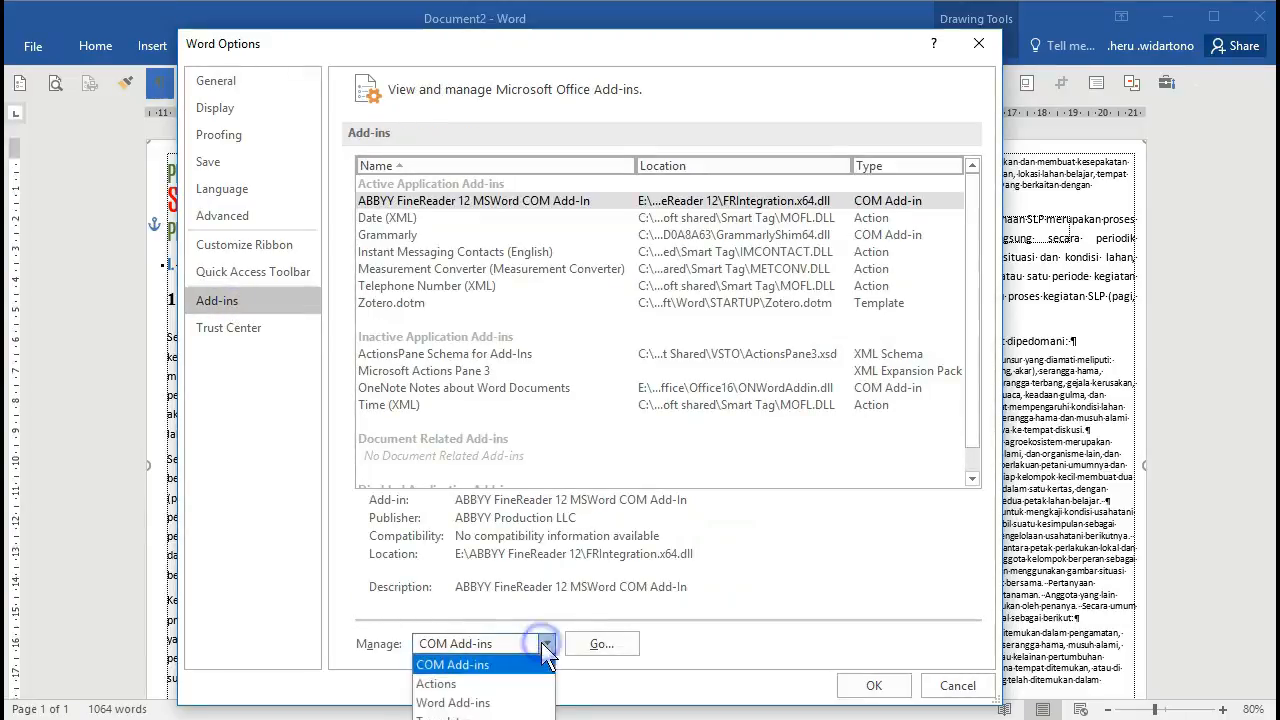
left_click(493, 712)
left_click(603, 648)
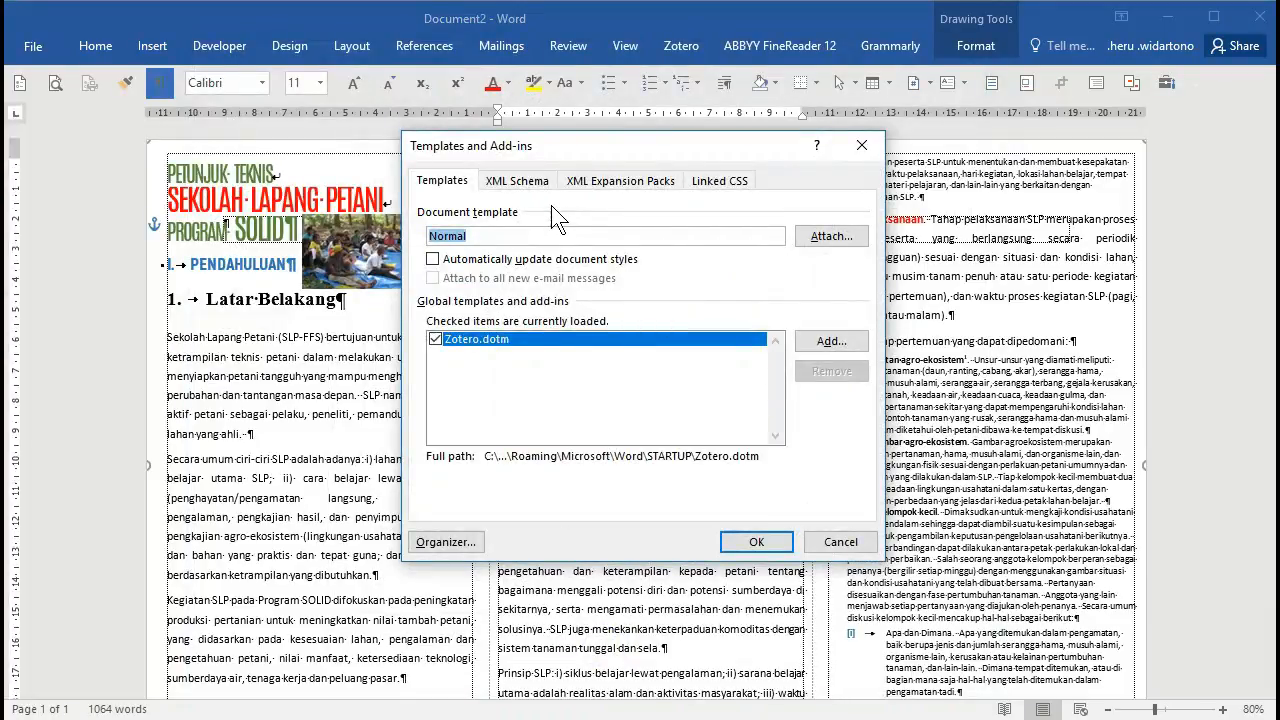
Attach leaflet SOLID.dotx from Documents\Custom Office Templates as the document template
left_click(824, 237)
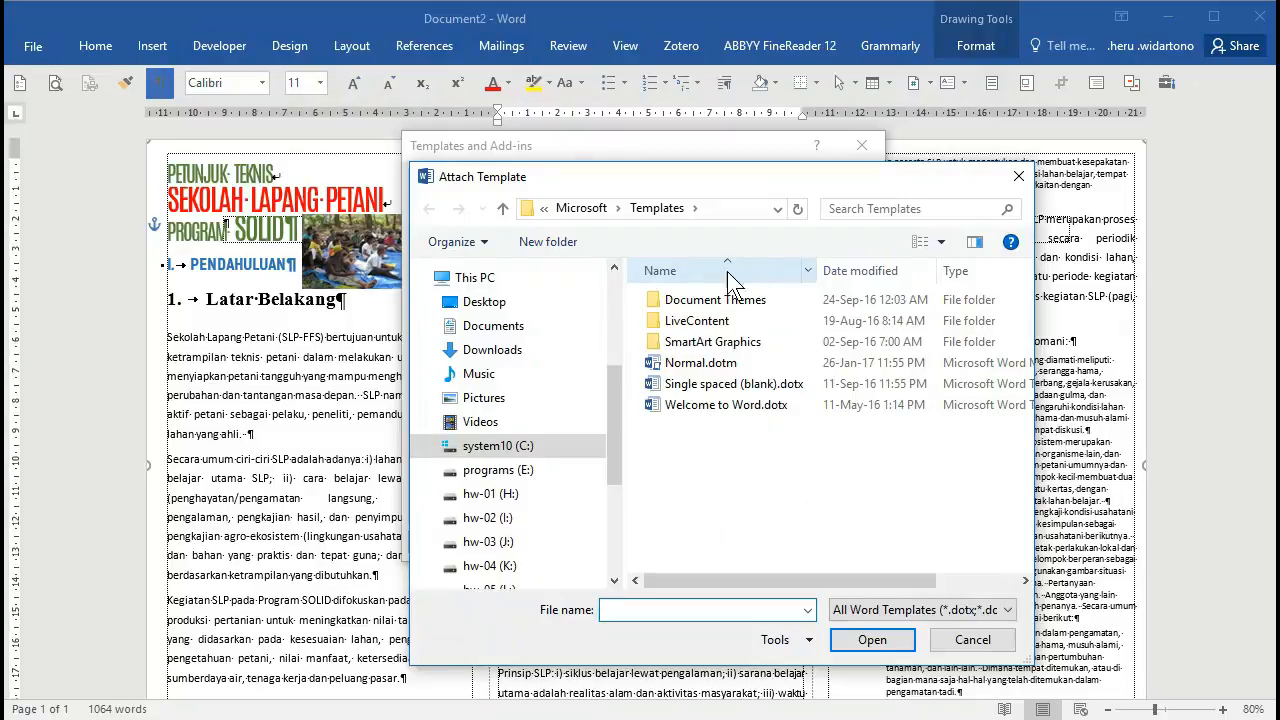
left_click(520, 326)
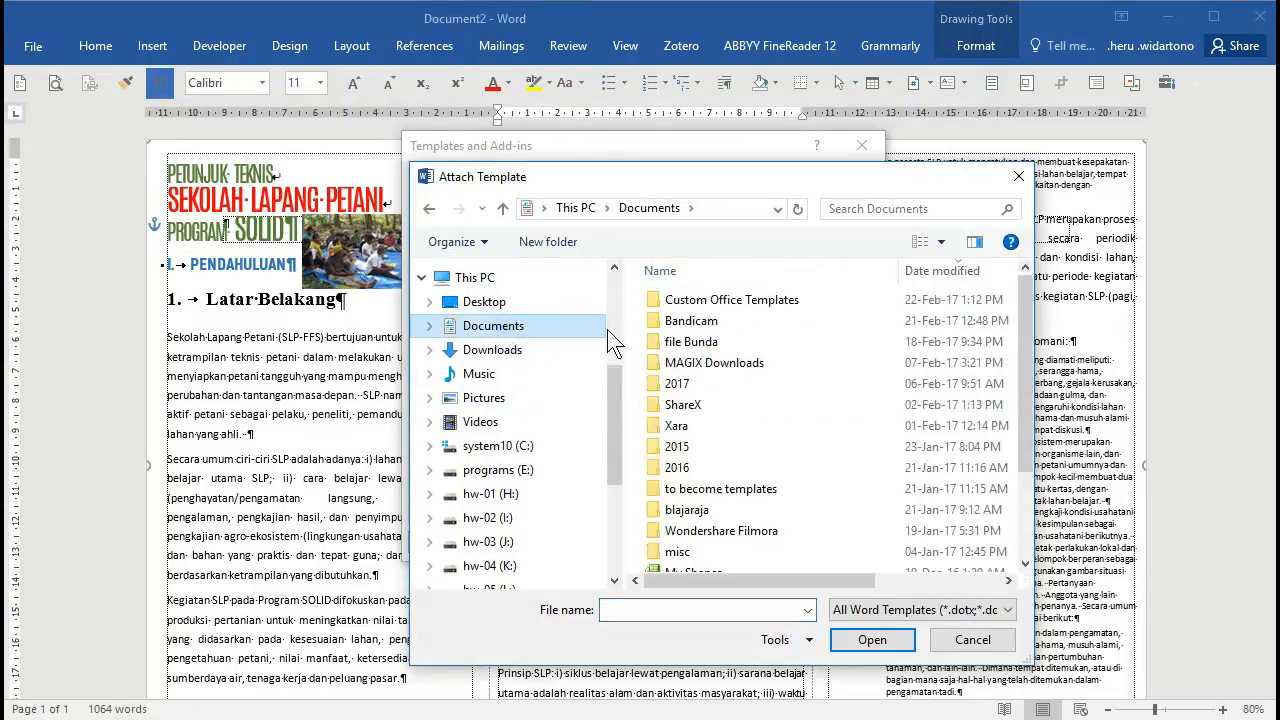
double_click(733, 300)
left_click(710, 302)
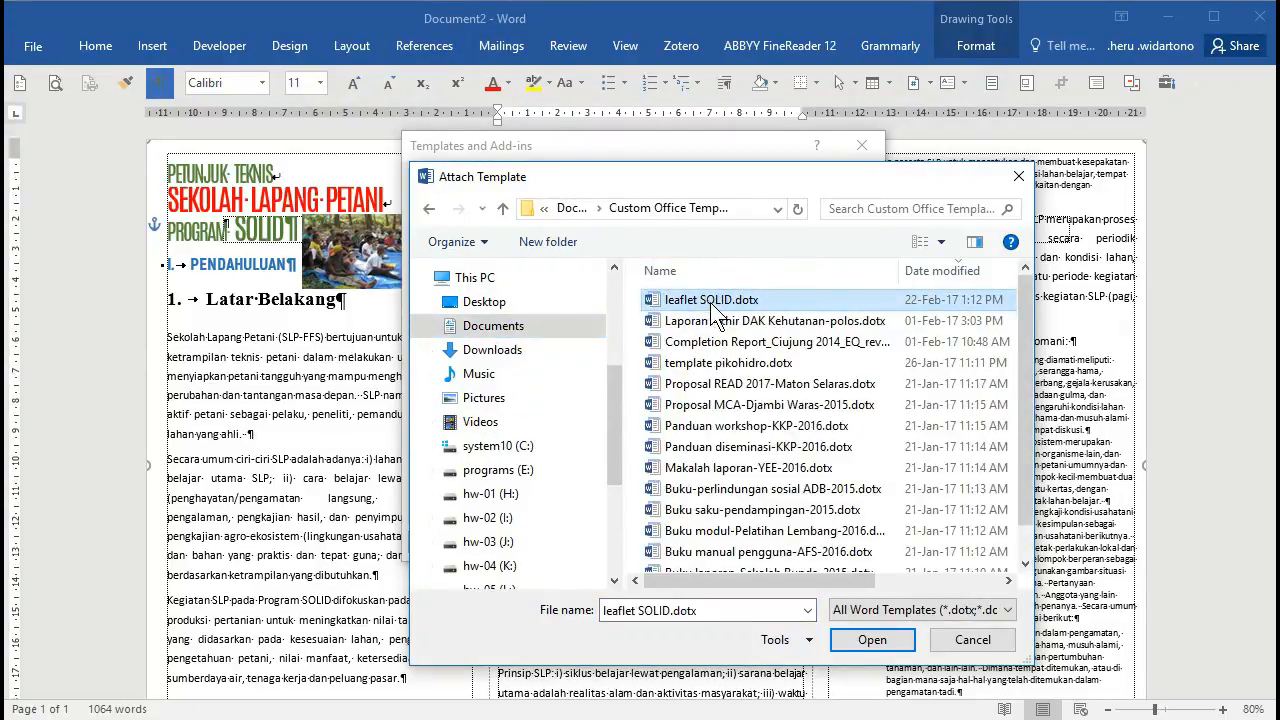
left_click(869, 640)
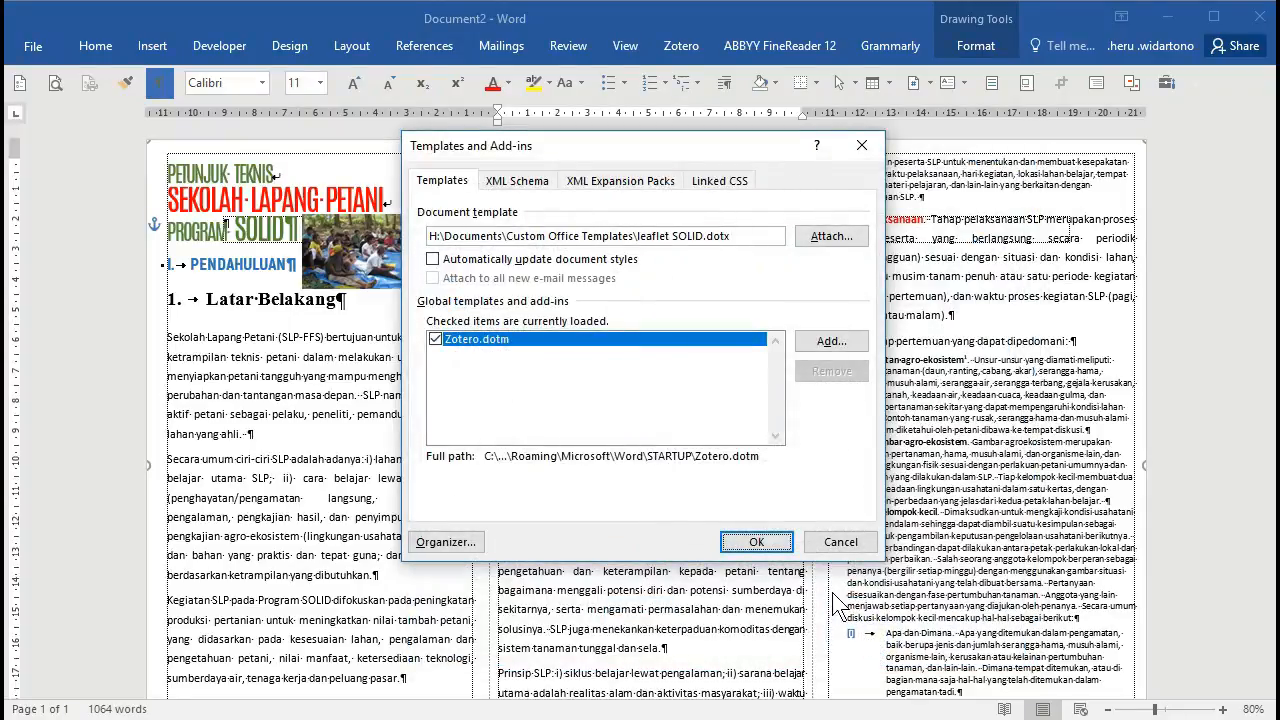
Enable automatic updating of document styles from the attached template, apply it and check the leaflet's formatting
left_click_drag(593, 146, 281, 73)
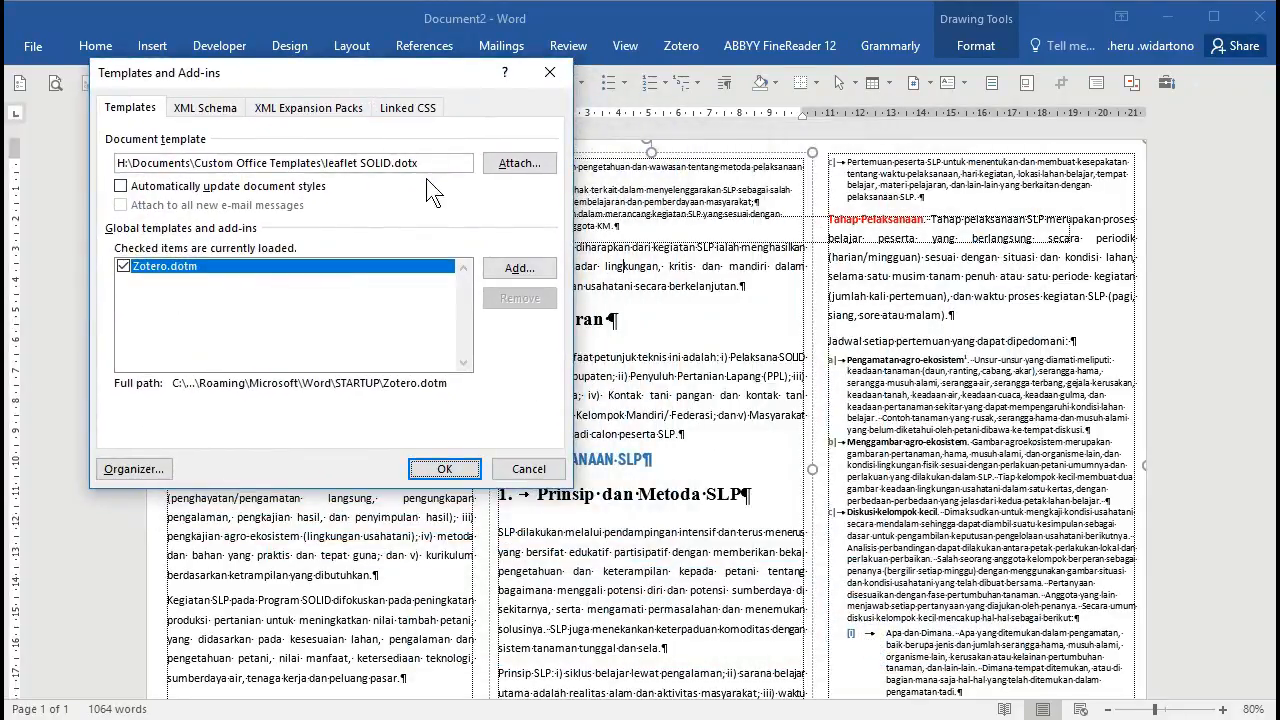
left_click(121, 187)
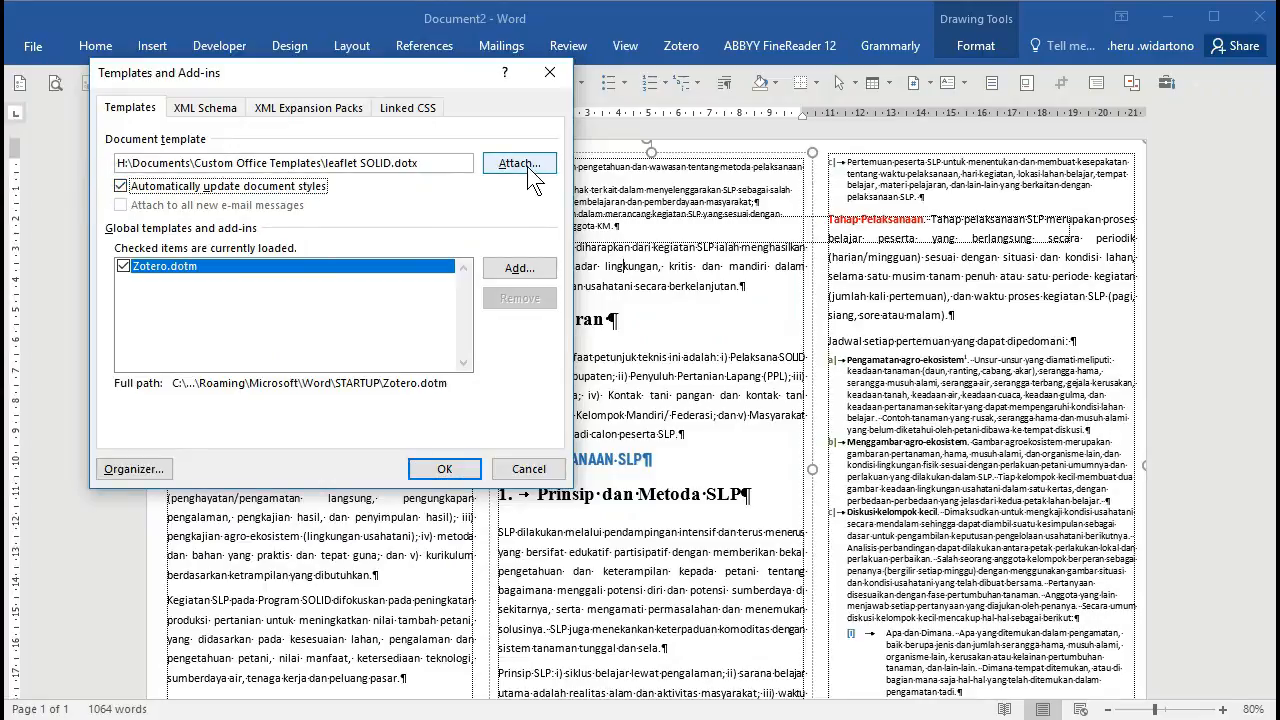
left_click(452, 470)
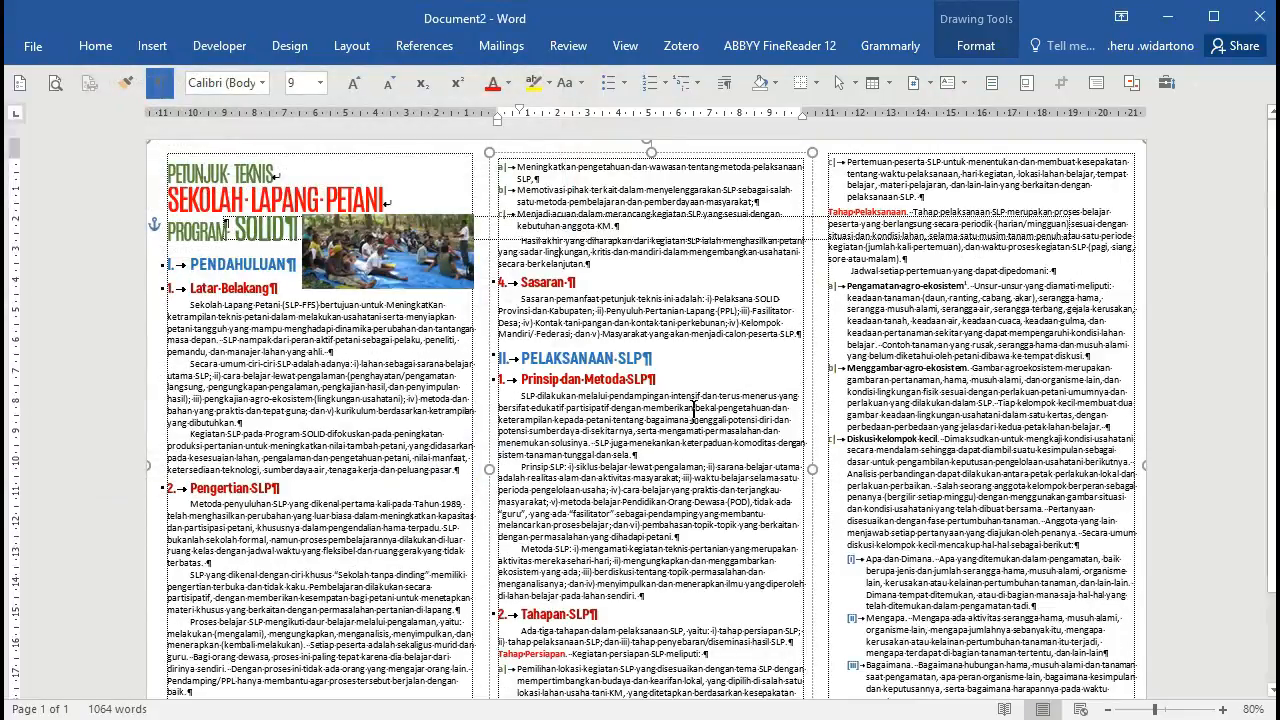
scroll(866, 416, "down", 3)
scroll(866, 416, "up", 3)
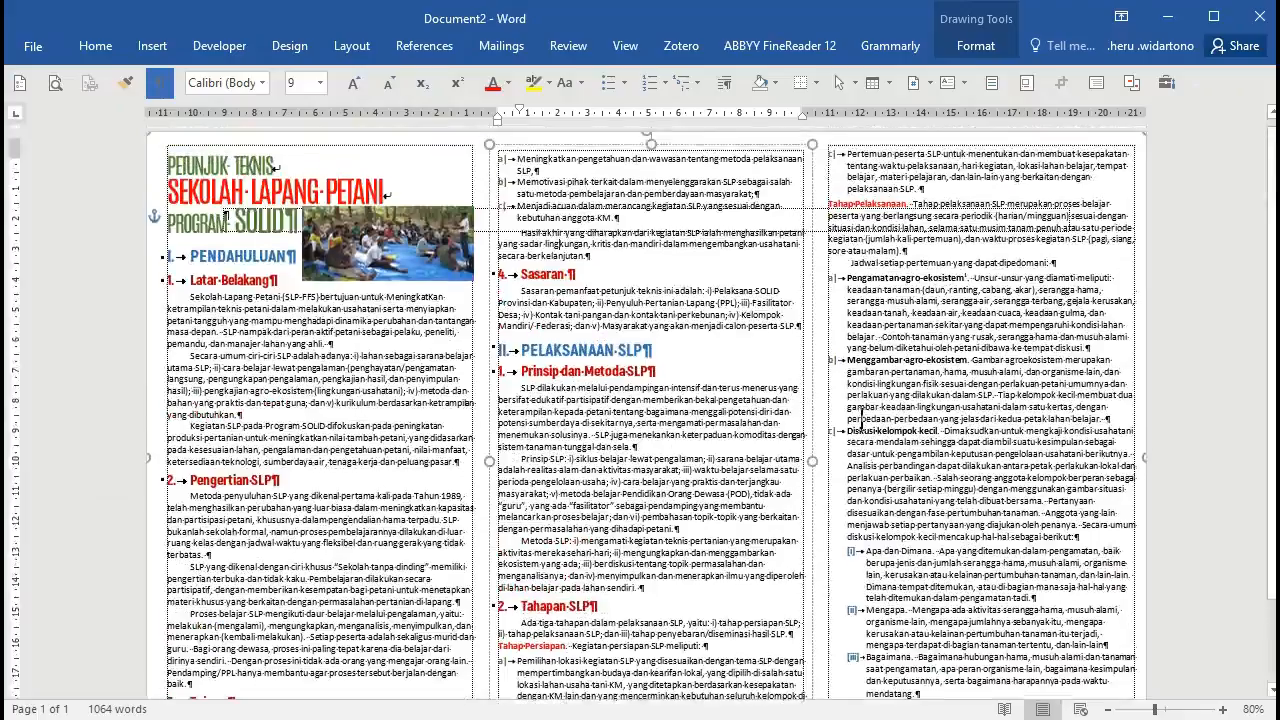
scroll(840, 422, "down", 3)
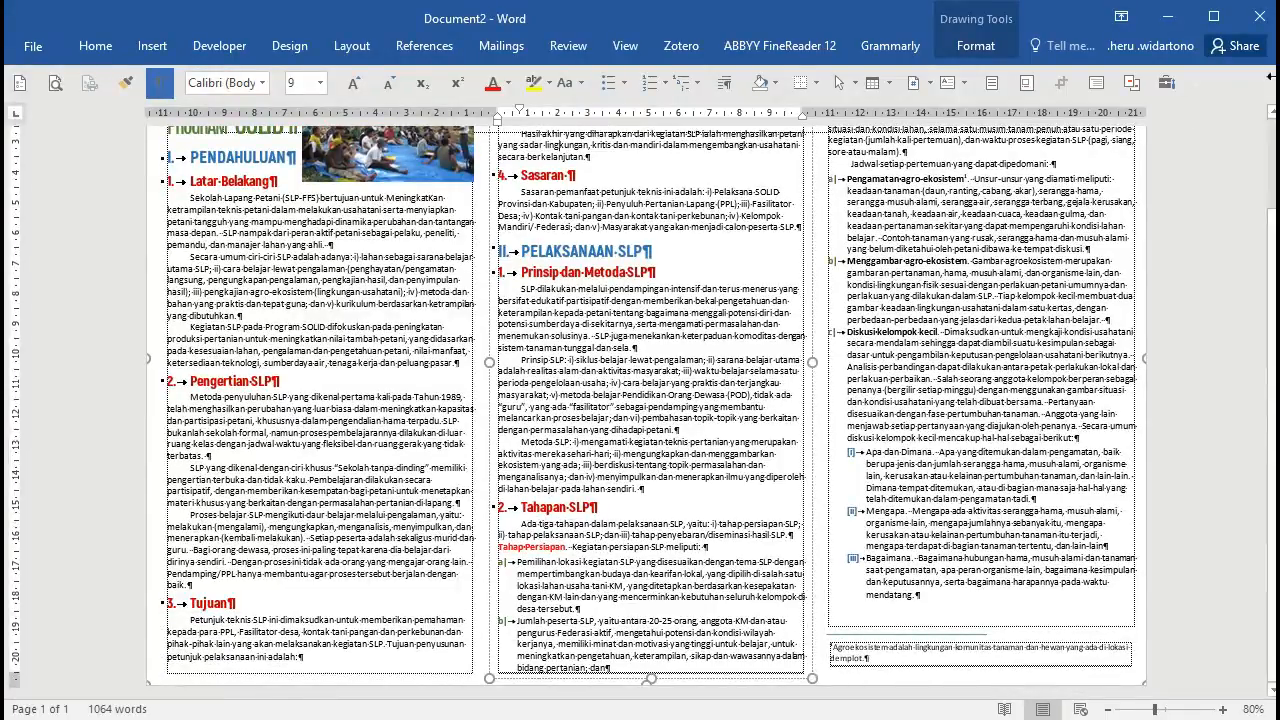
Switch to leaflet SOLID.dotx, select the leaflet canvas on its second page and return to Document2
left_click(1168, 18)
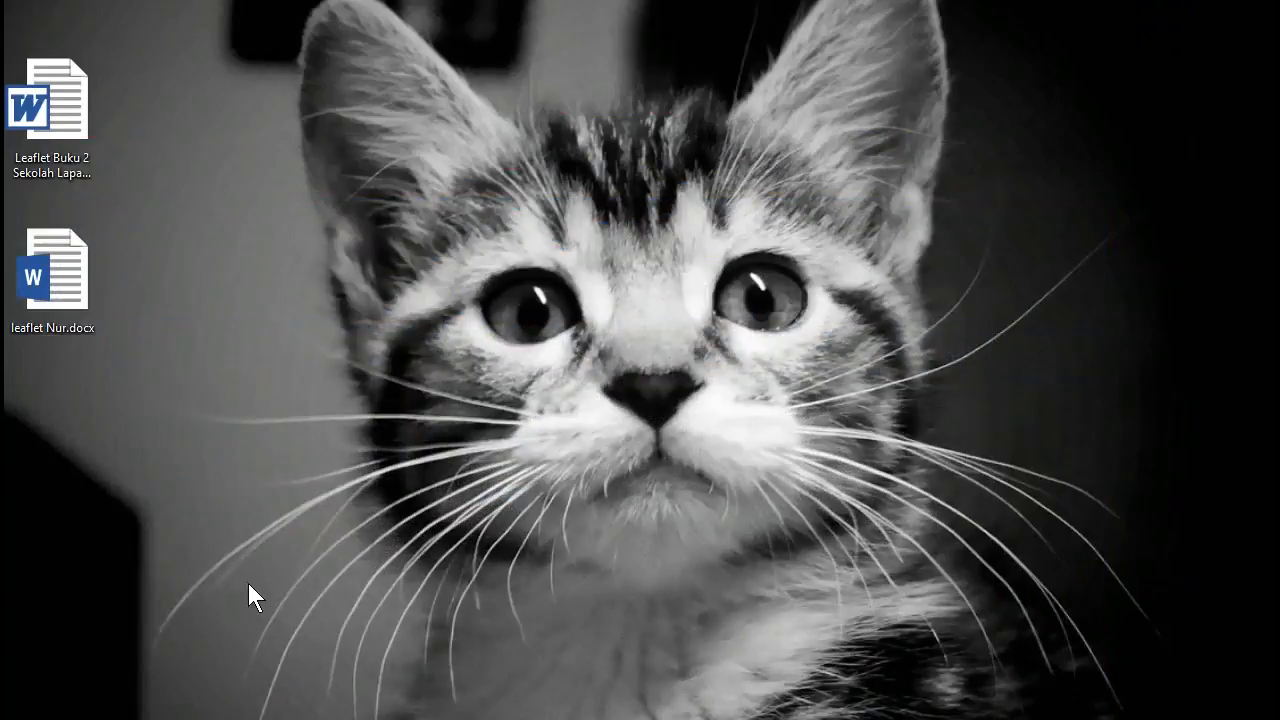
left_click(435, 700)
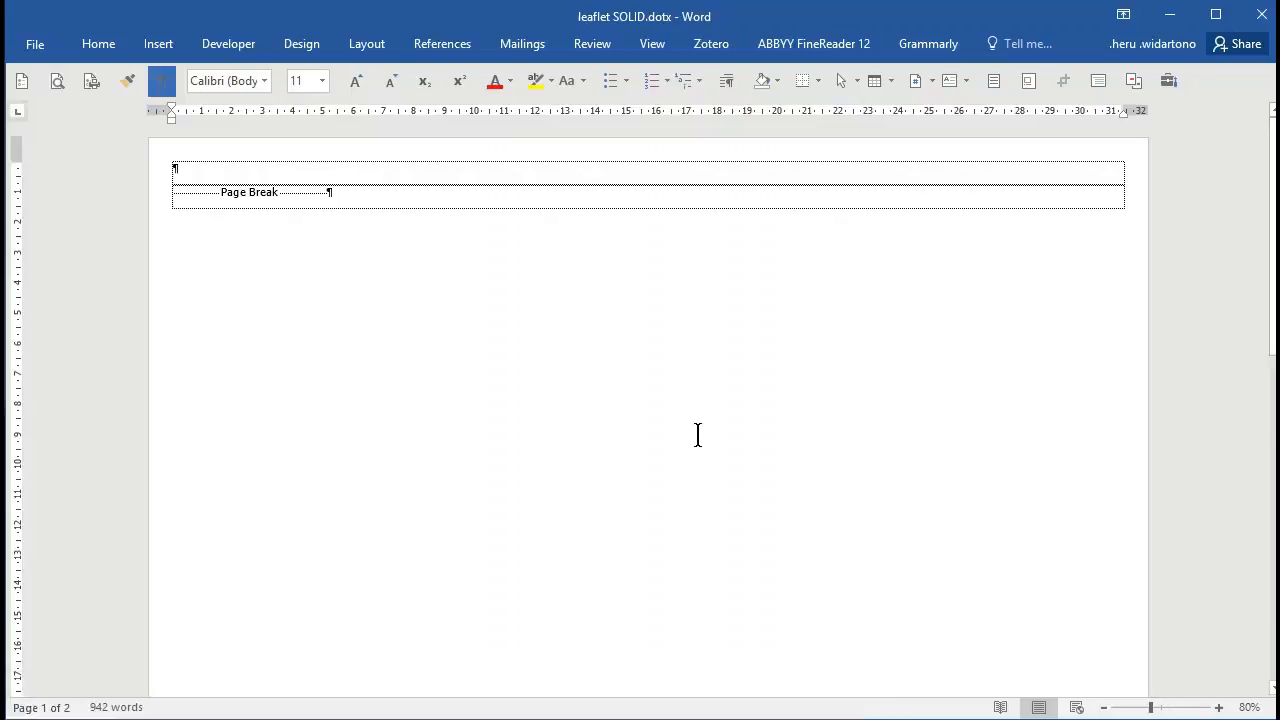
scroll(687, 413, "down", 5)
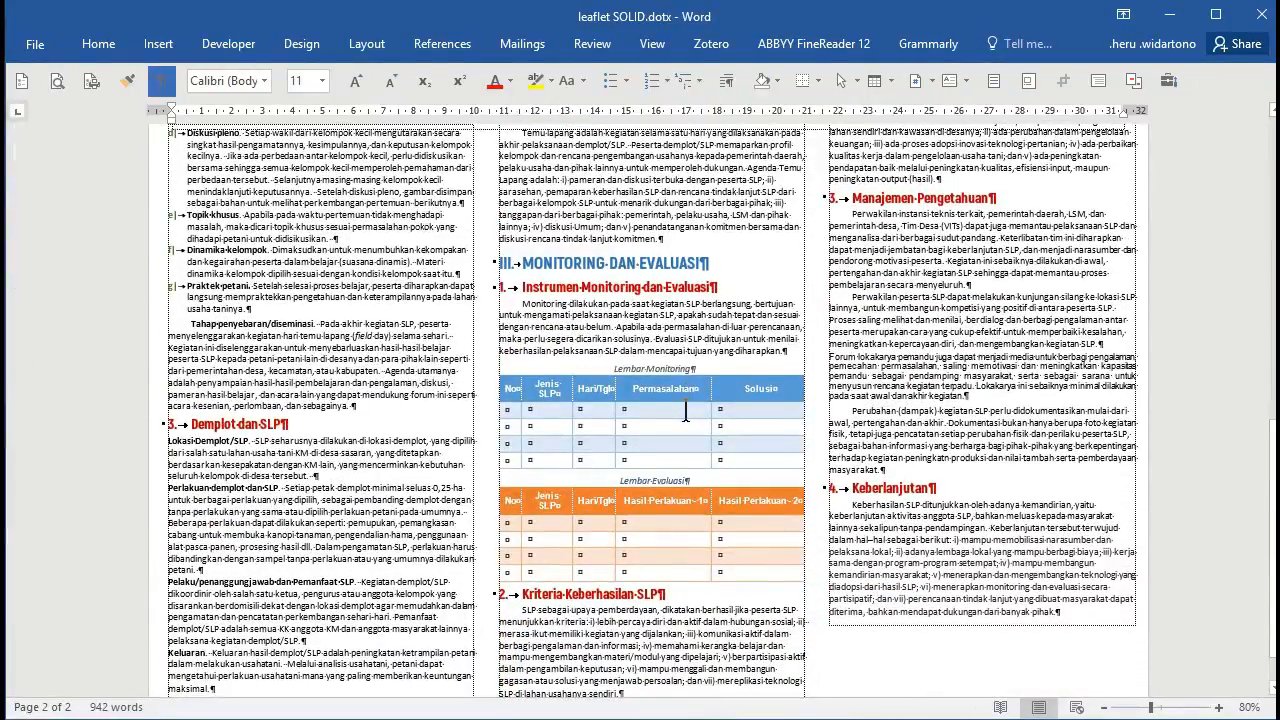
scroll(686, 404, "up", 2)
scroll(687, 413, "up", 1)
left_click(340, 356)
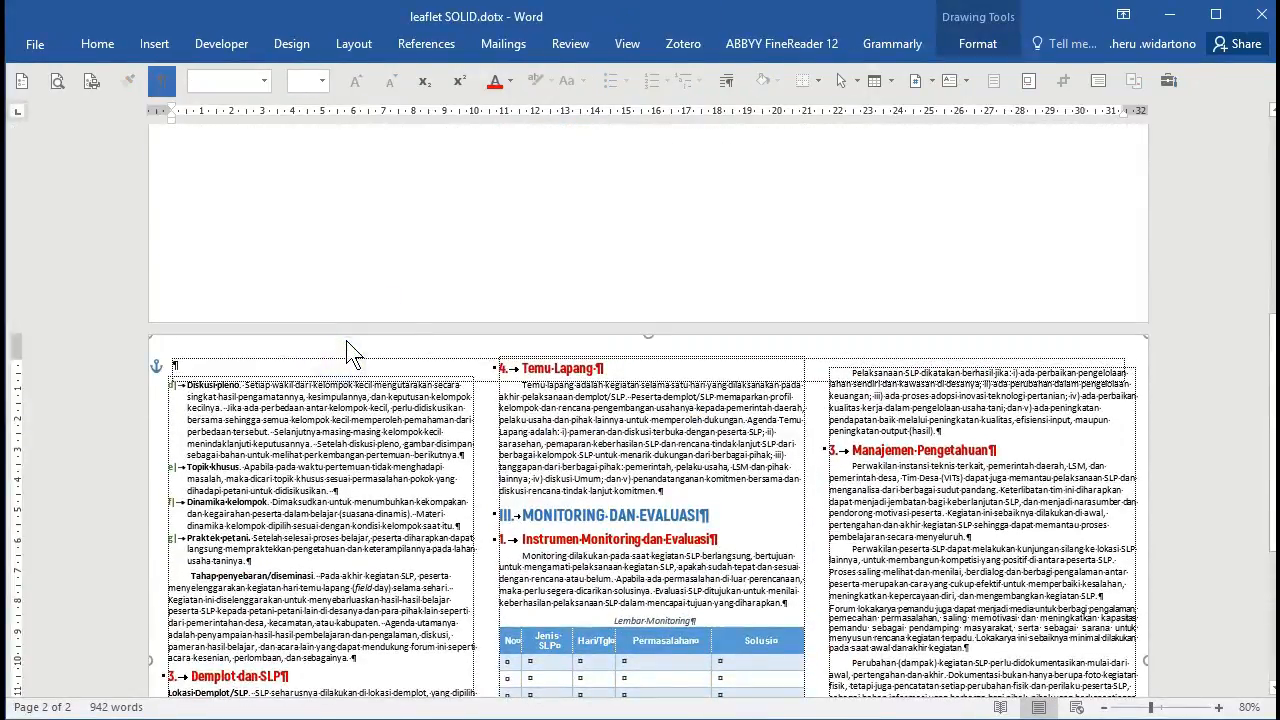
left_click(271, 358)
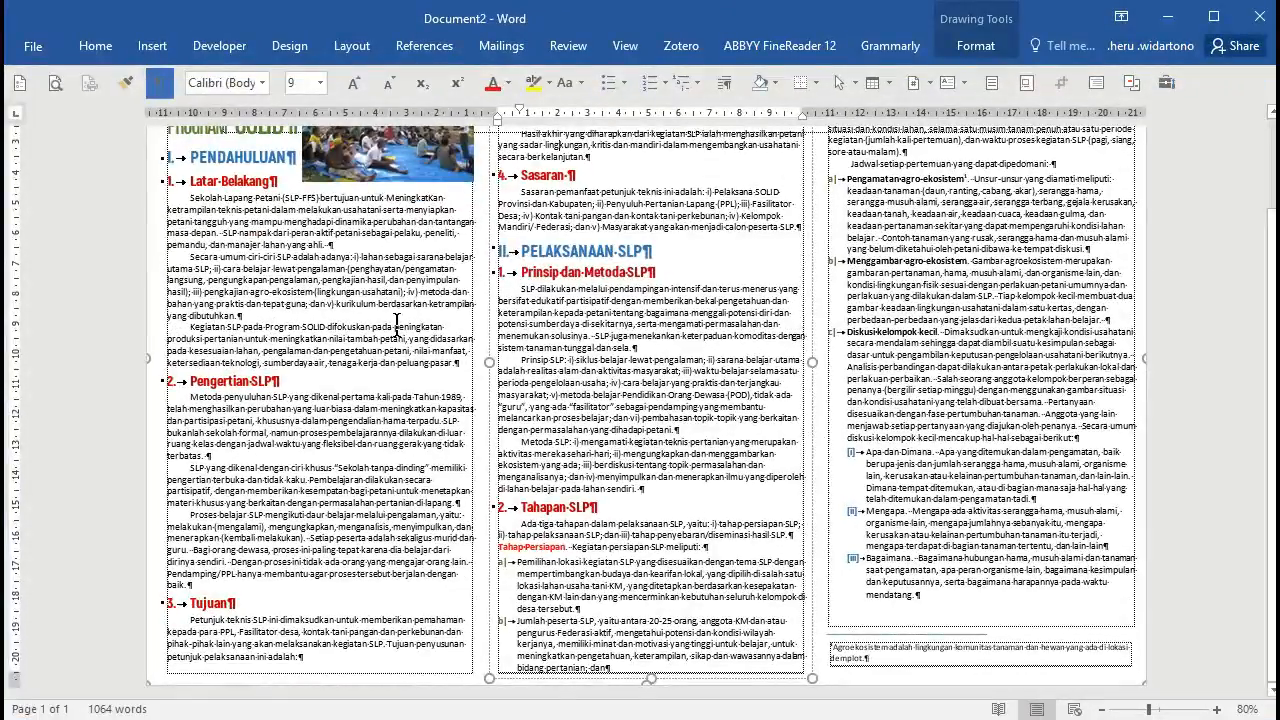
Insert a page break in the body text at the start of Document2
scroll(1200, 258, "up", 3)
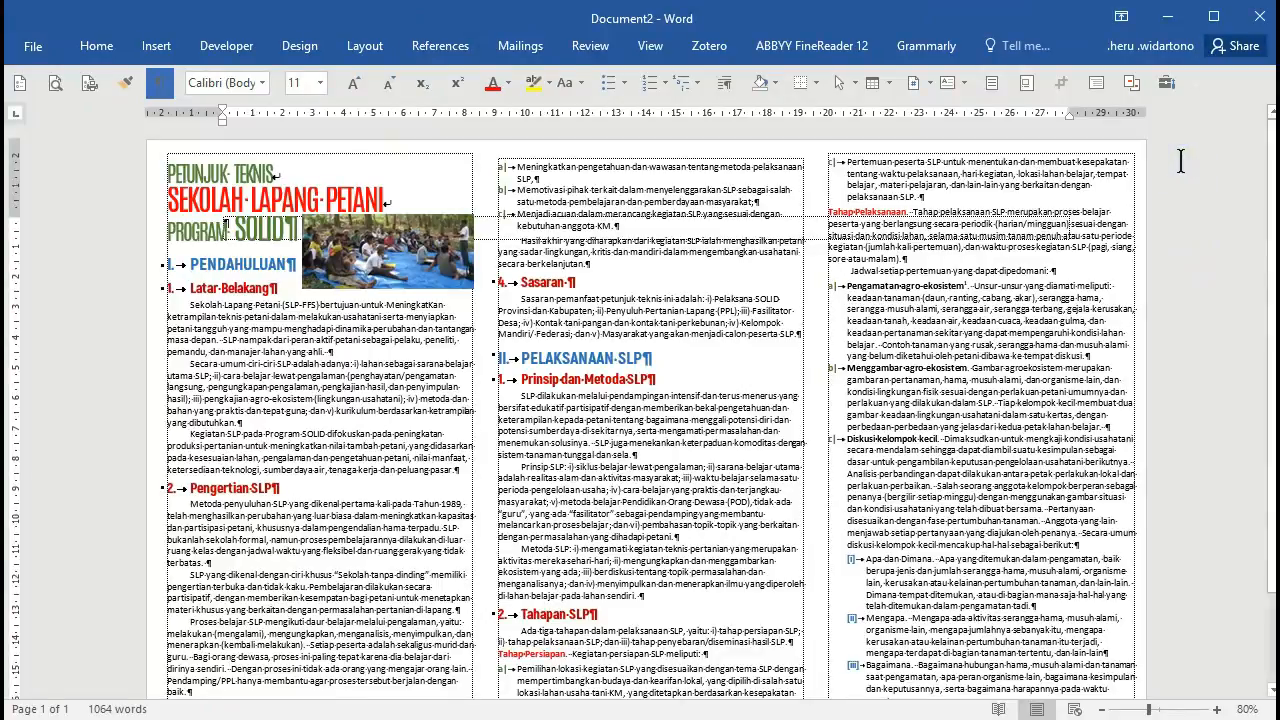
scroll(1180, 160, "up", 1)
key("ctrl+Return")
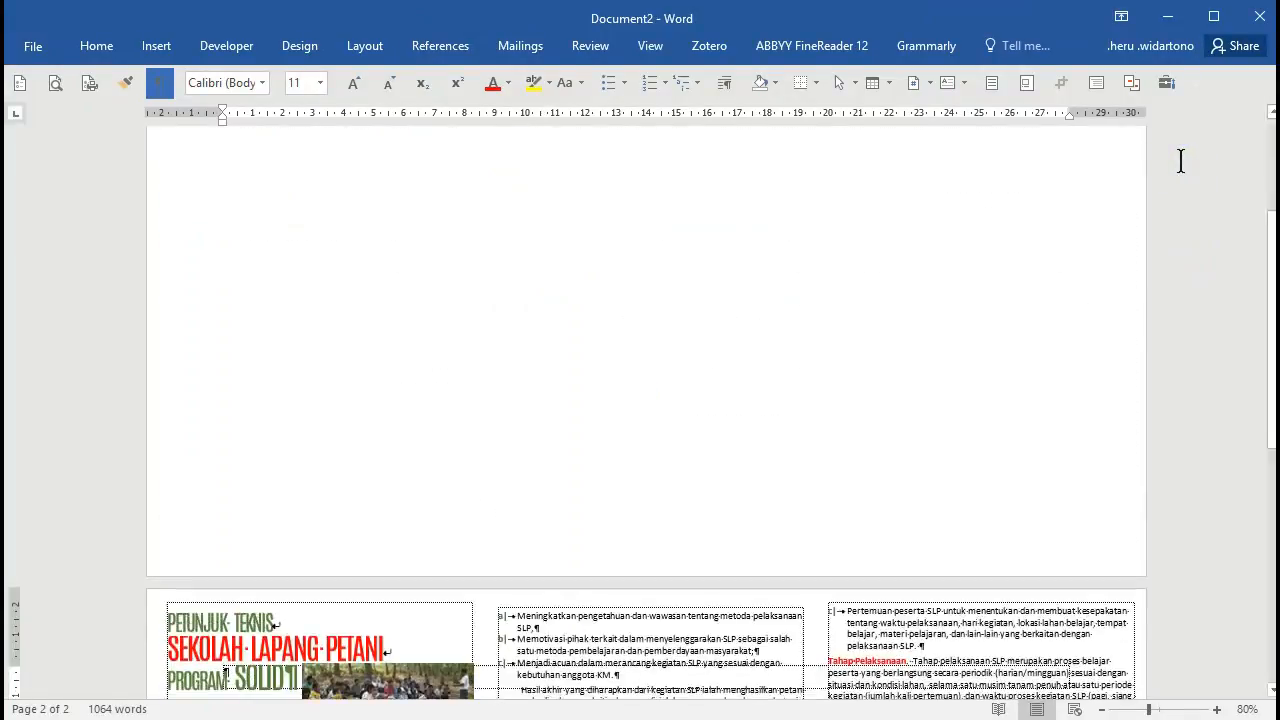
Place the copied leaflet canvas on Document2's first page, in front of text and aligned with the page edges
left_click(248, 224)
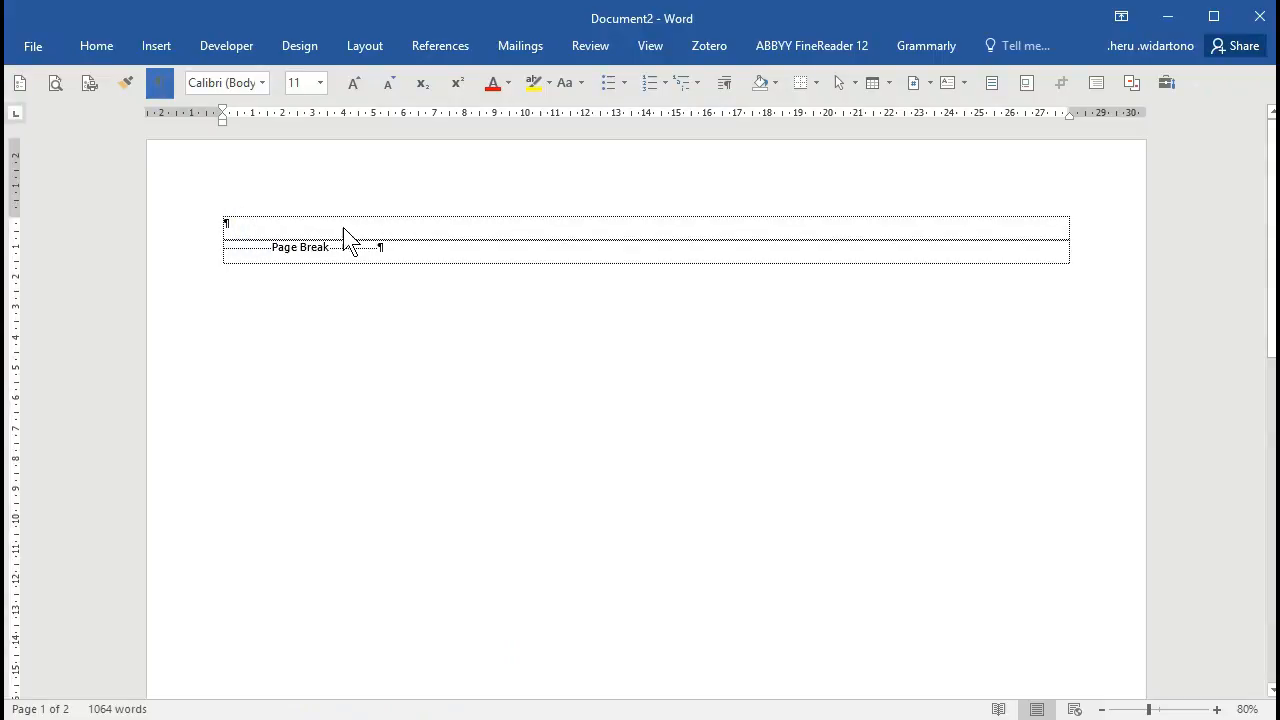
key("ctrl+v")
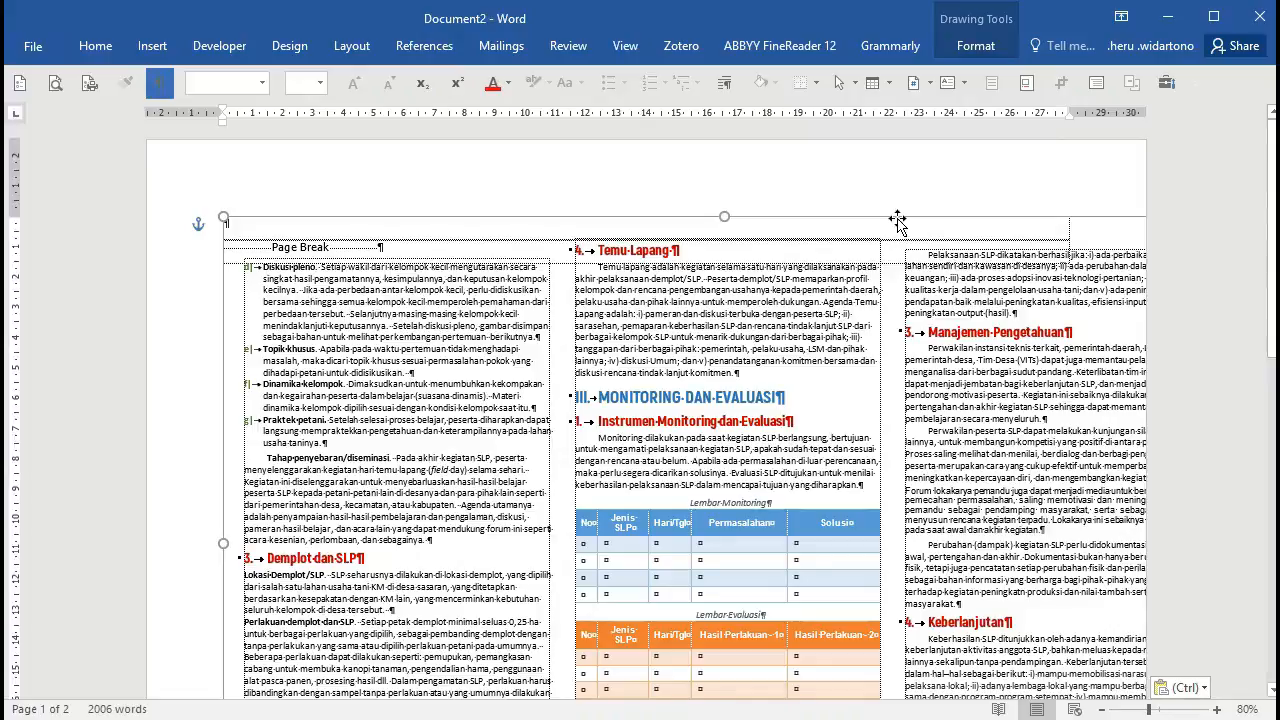
left_click(970, 51)
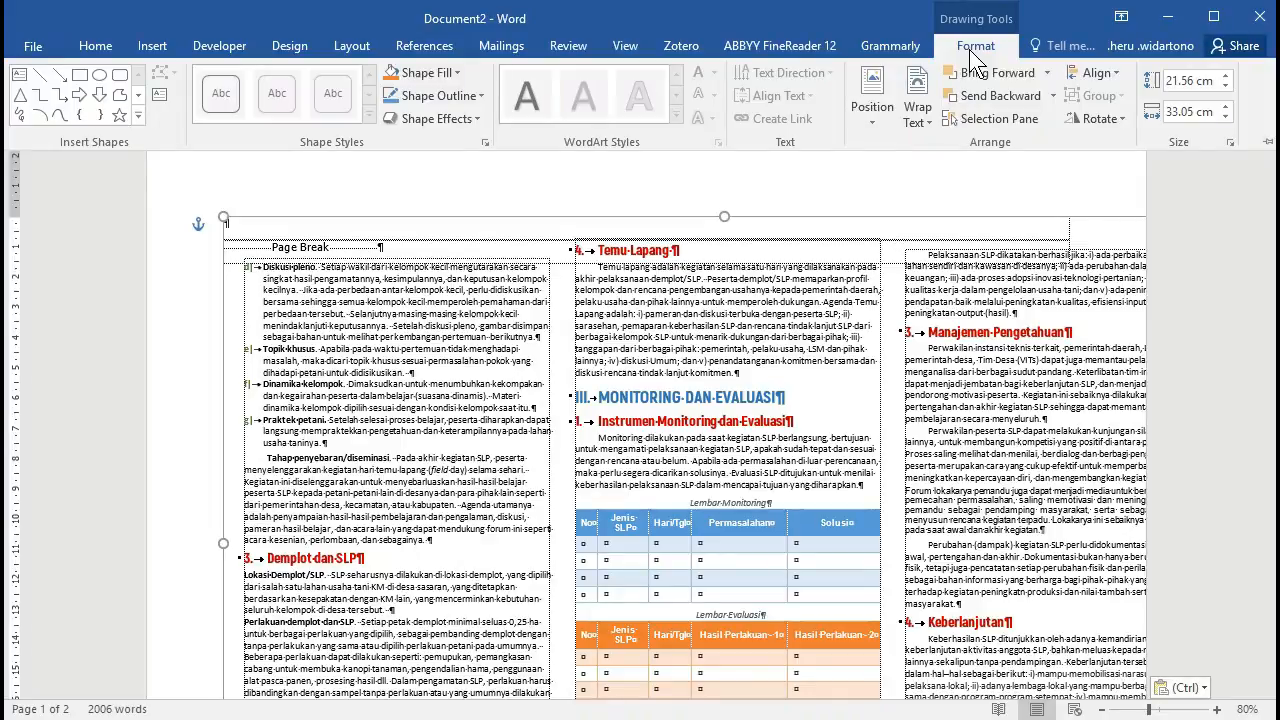
left_click(926, 131)
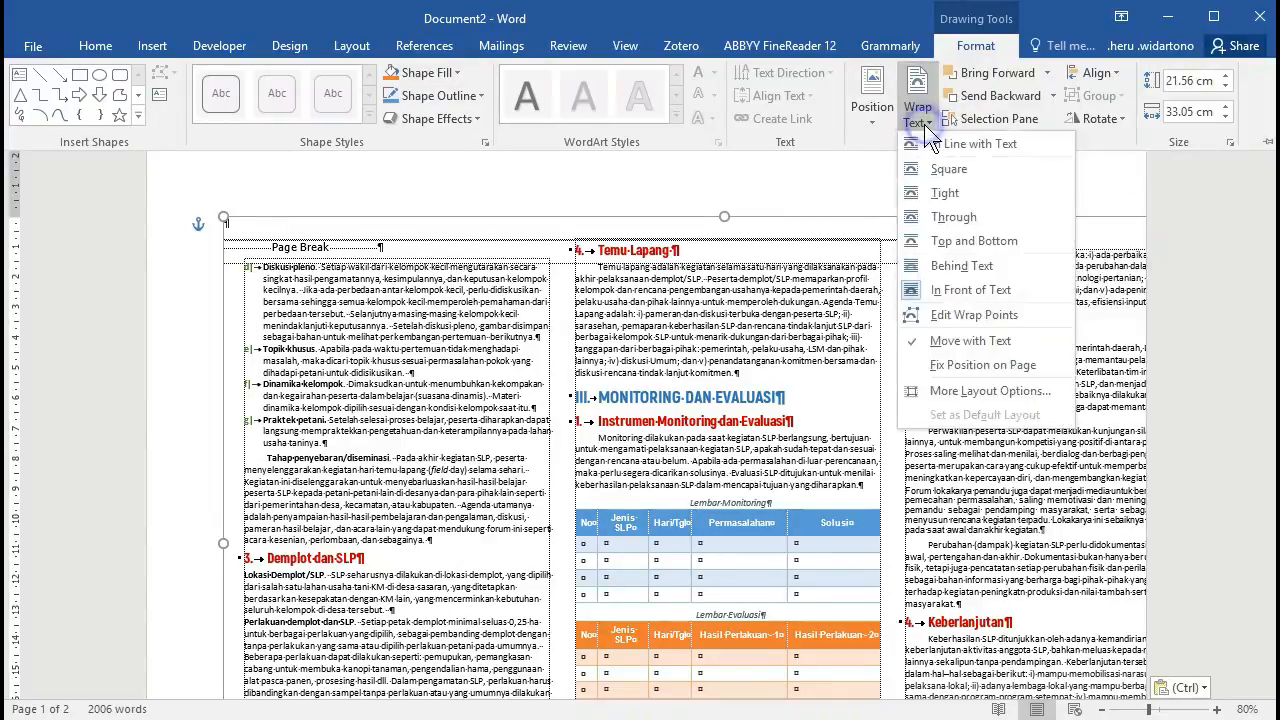
left_click(915, 296)
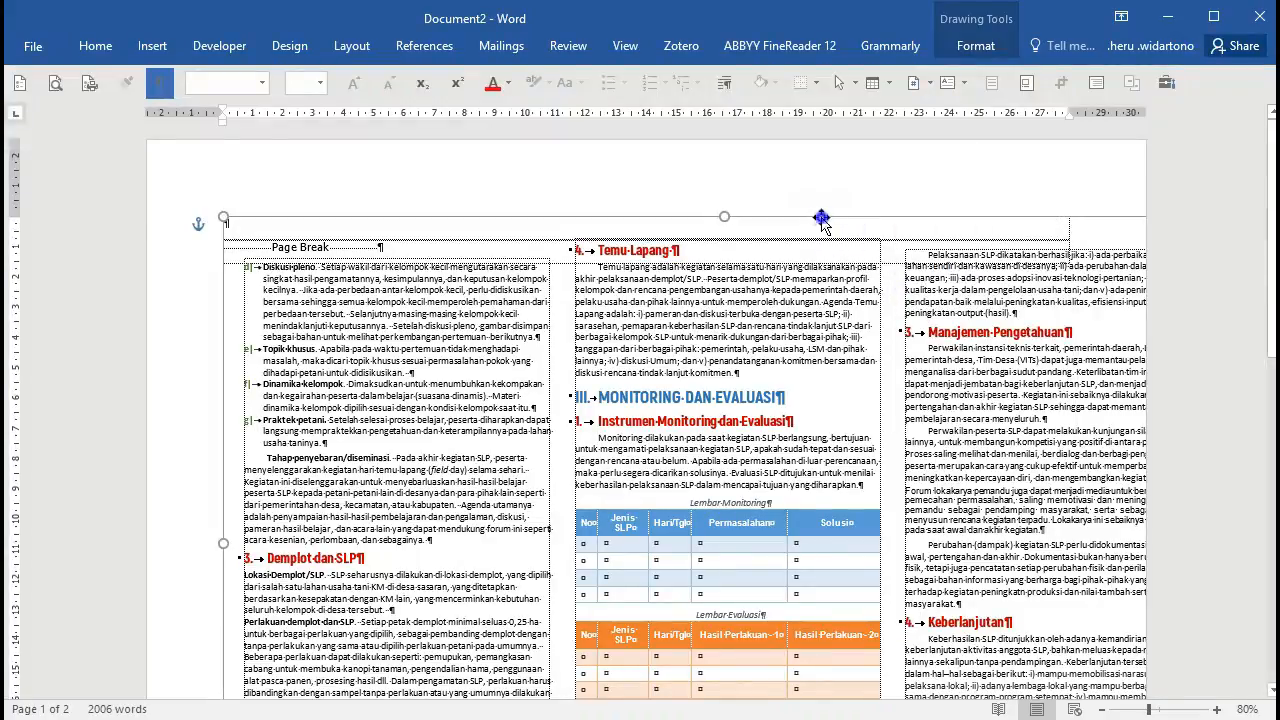
left_click_drag(820, 217, 742, 137)
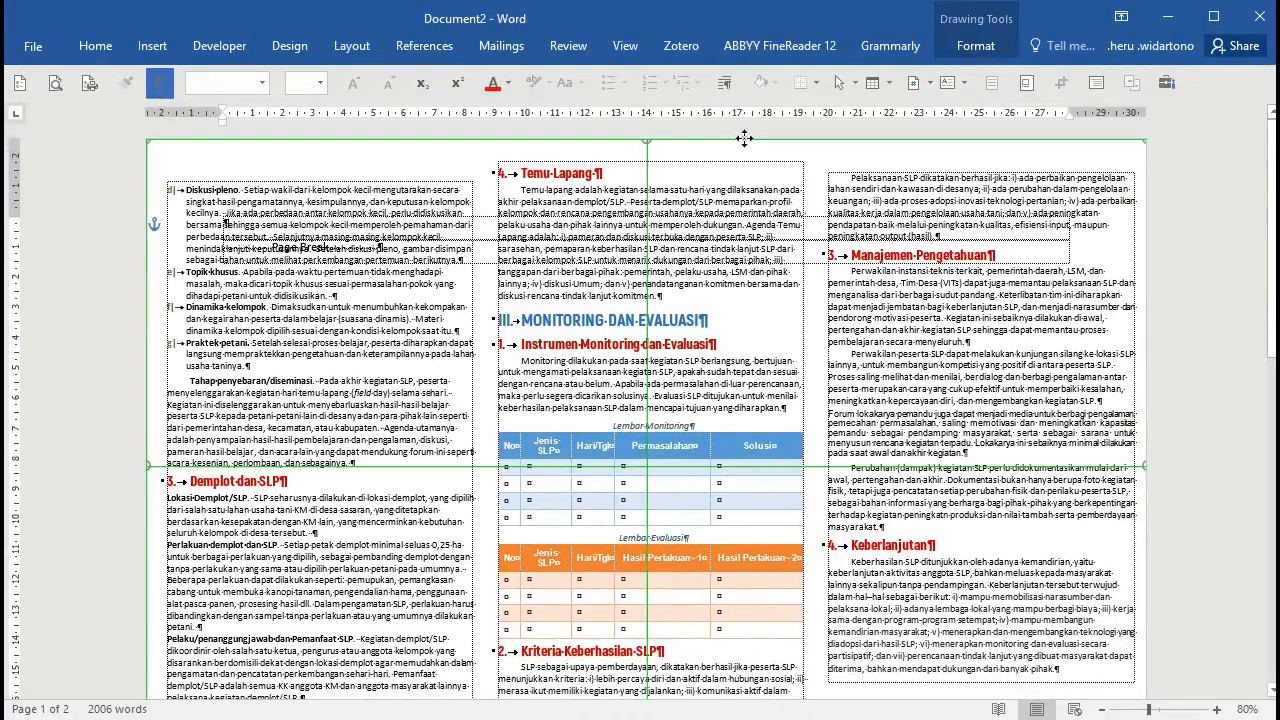
Review both leaflet pages to check how the canvases and their columns sit on each page
scroll(930, 340, "down", 5)
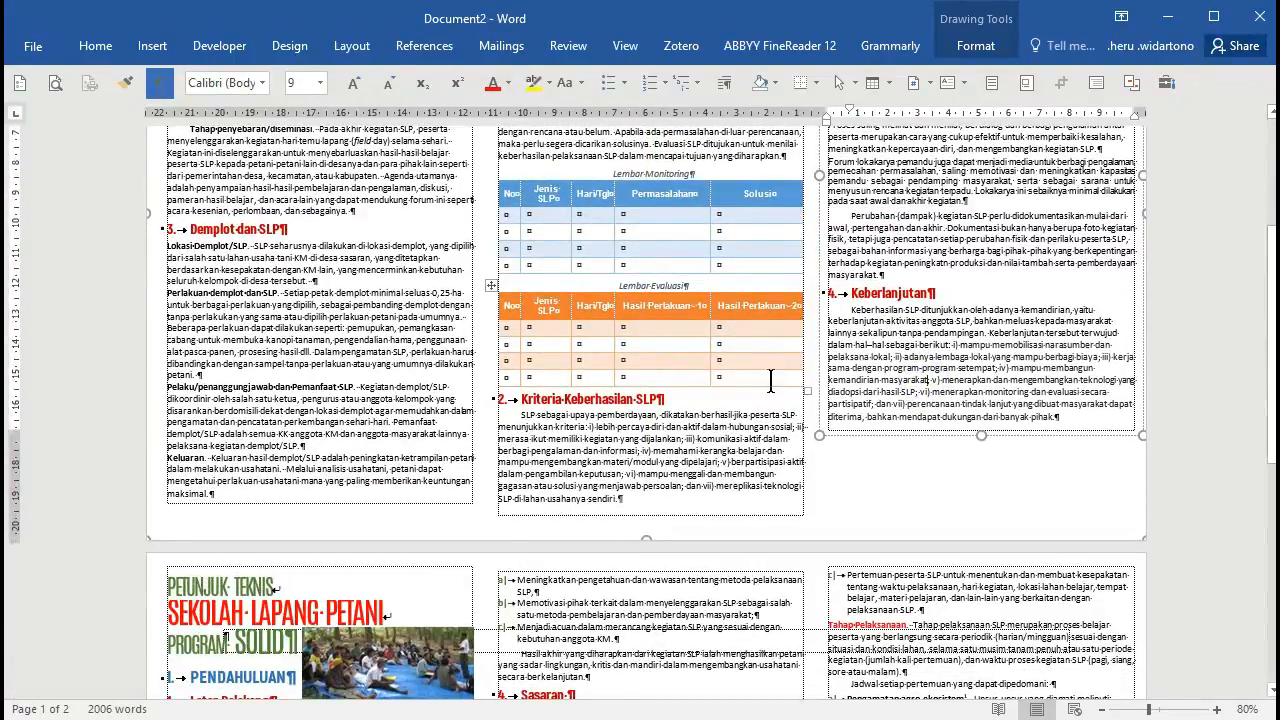
scroll(771, 381, "up", 2)
scroll(760, 360, "down", 3)
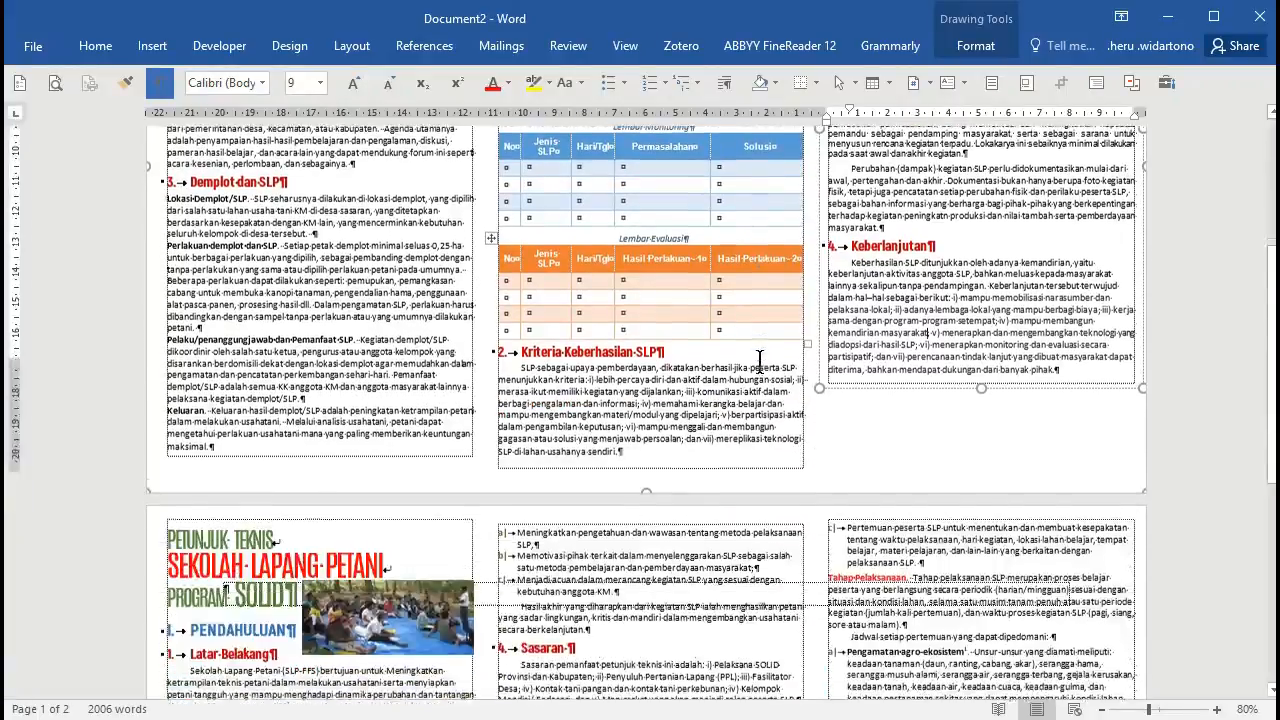
scroll(760, 360, "down", 10)
scroll(636, 383, "up", 8)
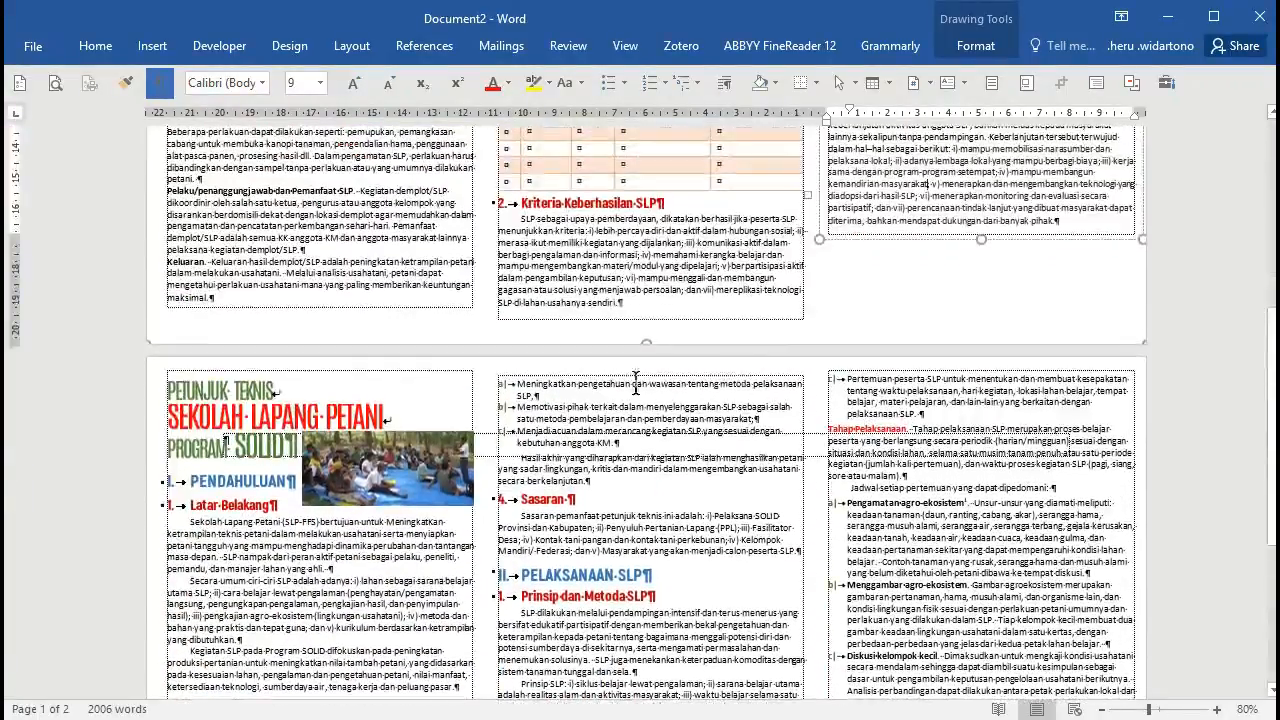
scroll(563, 400, "down", 6)
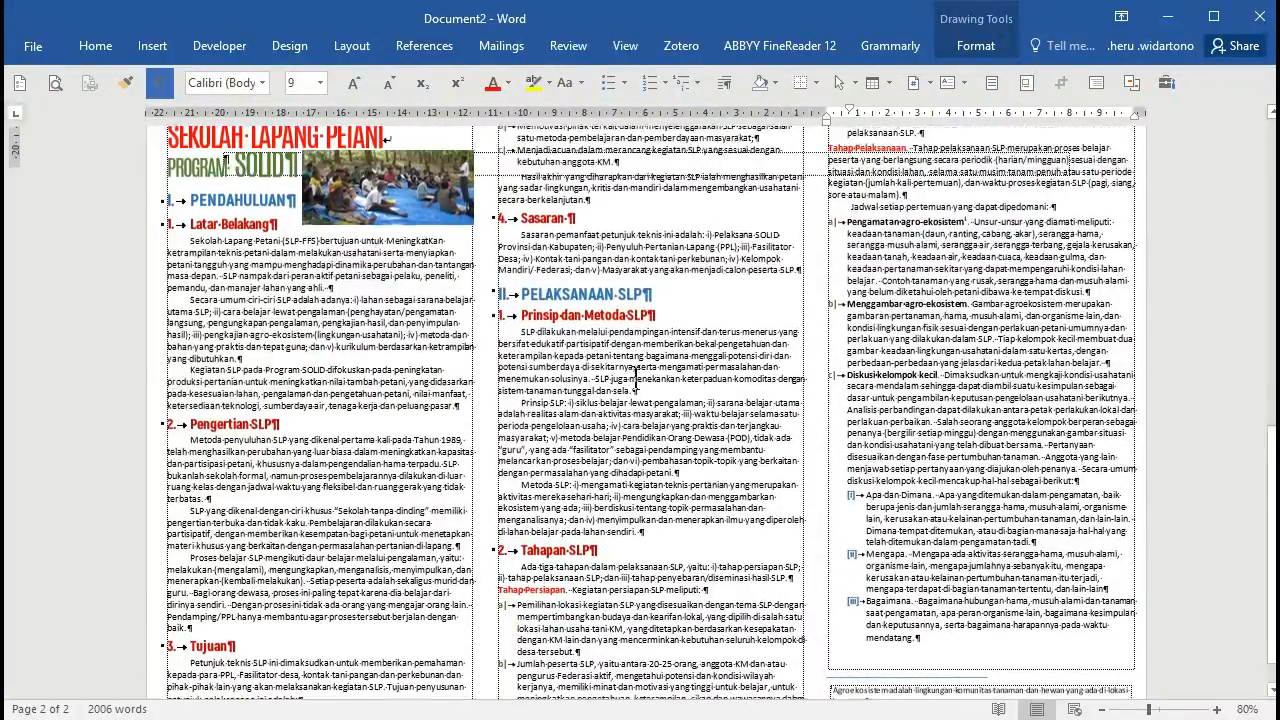
scroll(636, 378, "up", 6)
left_click(919, 320)
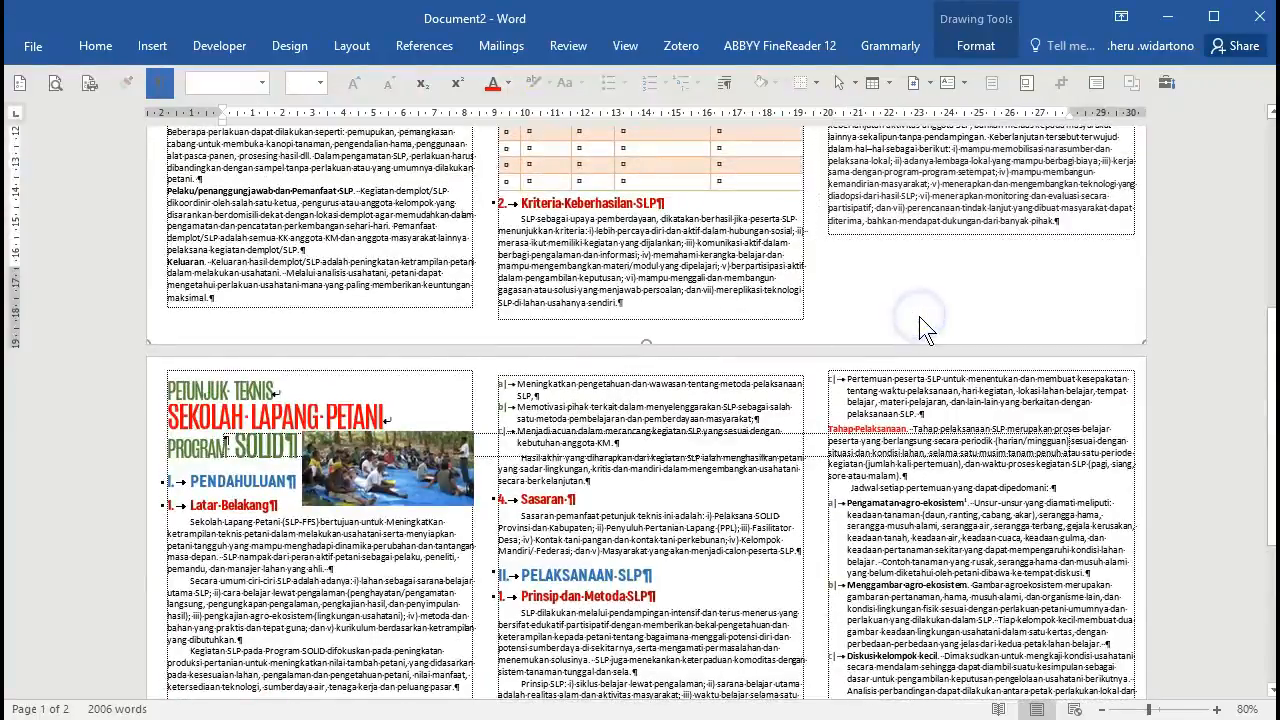
scroll(901, 323, "up", 9)
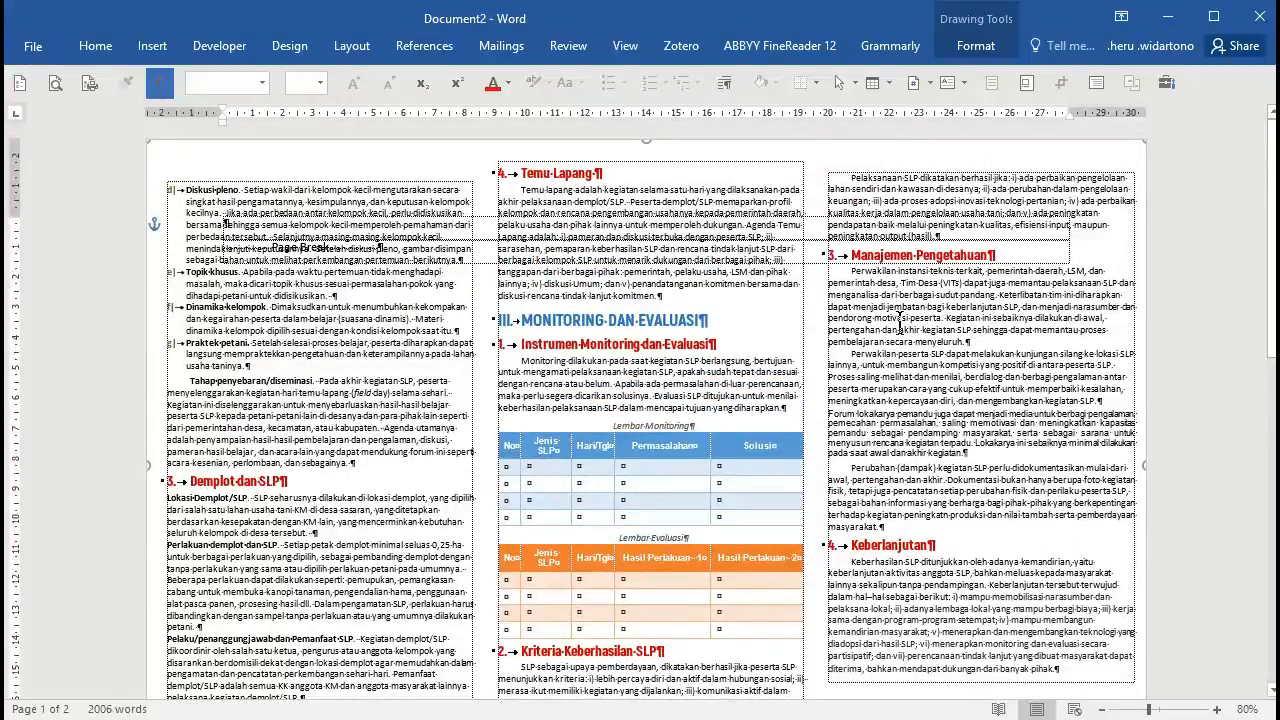
scroll(1081, 388, "down", 15)
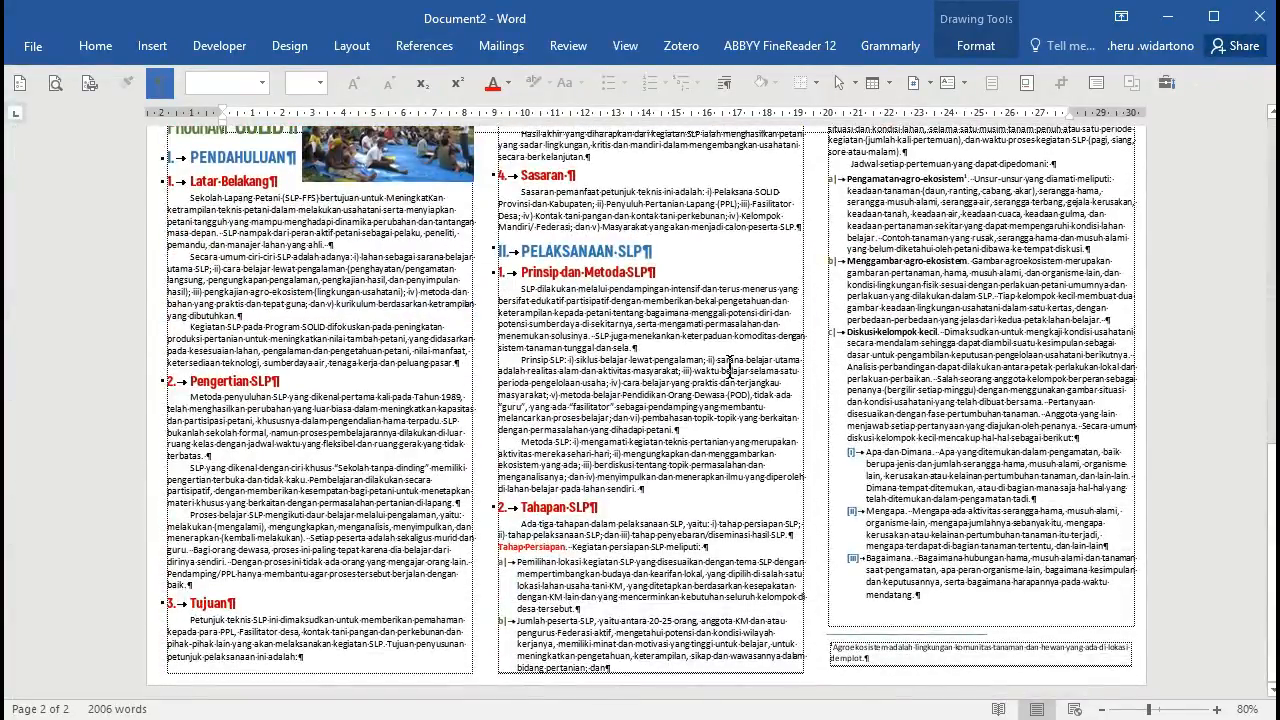
scroll(730, 365, "up", 12)
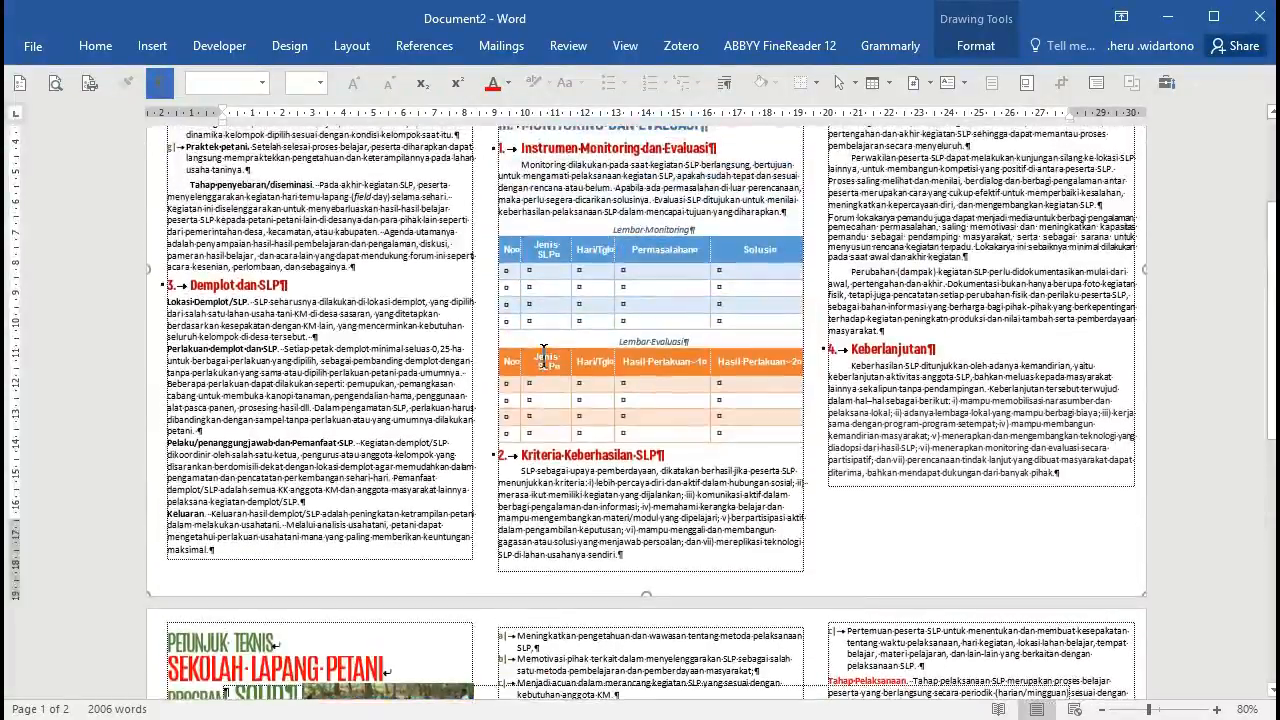
Inspect the text boxes of the first page's three columns, from top to bottom
left_click(226, 547)
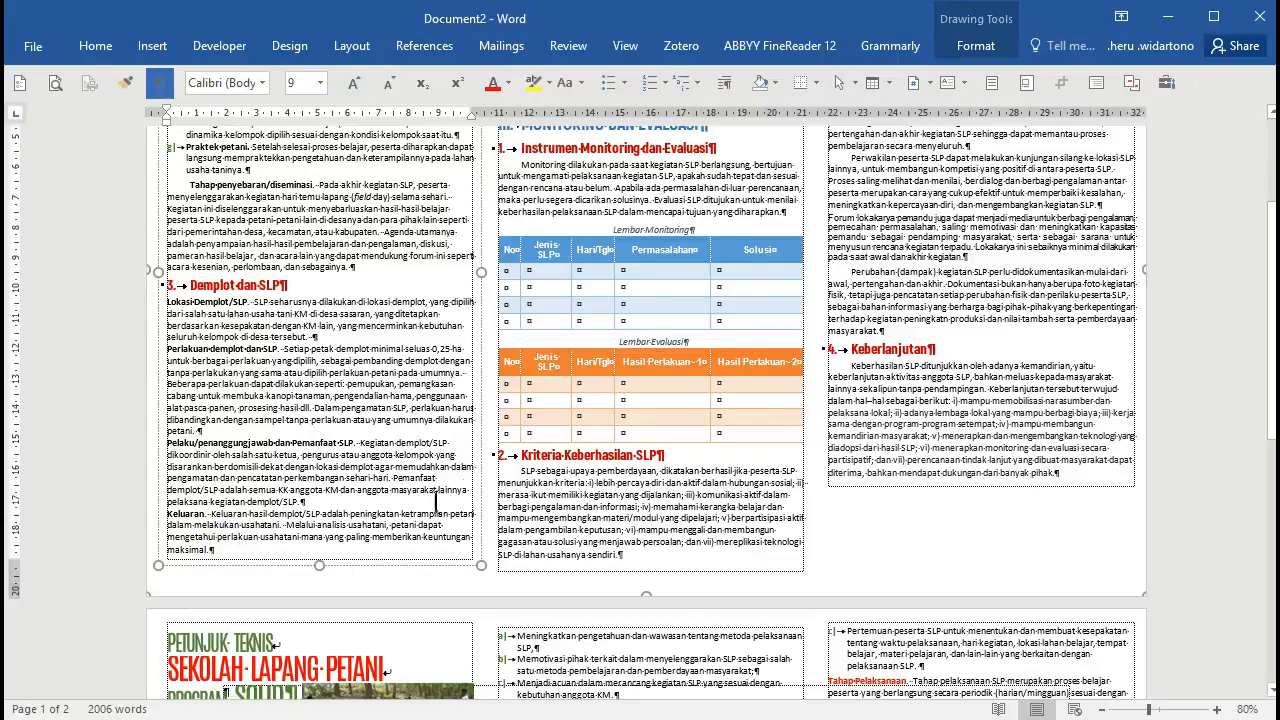
scroll(478, 470, "up", 4)
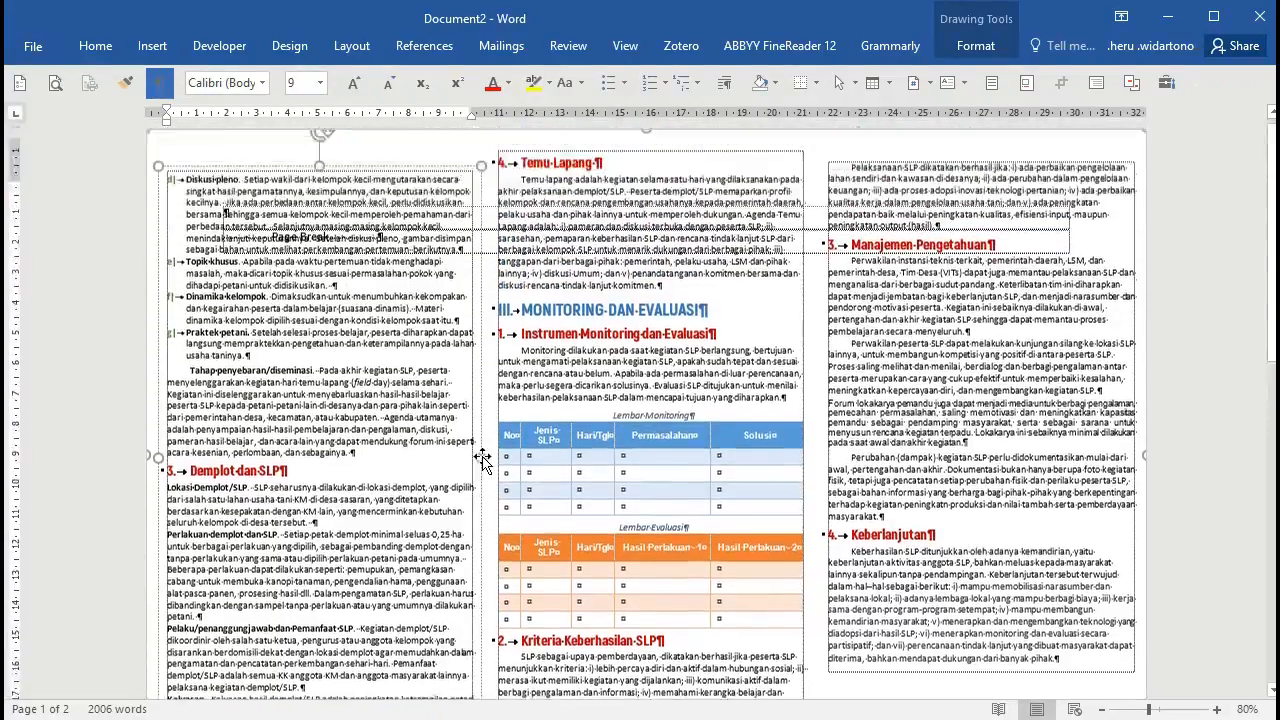
scroll(482, 445, "down", 4)
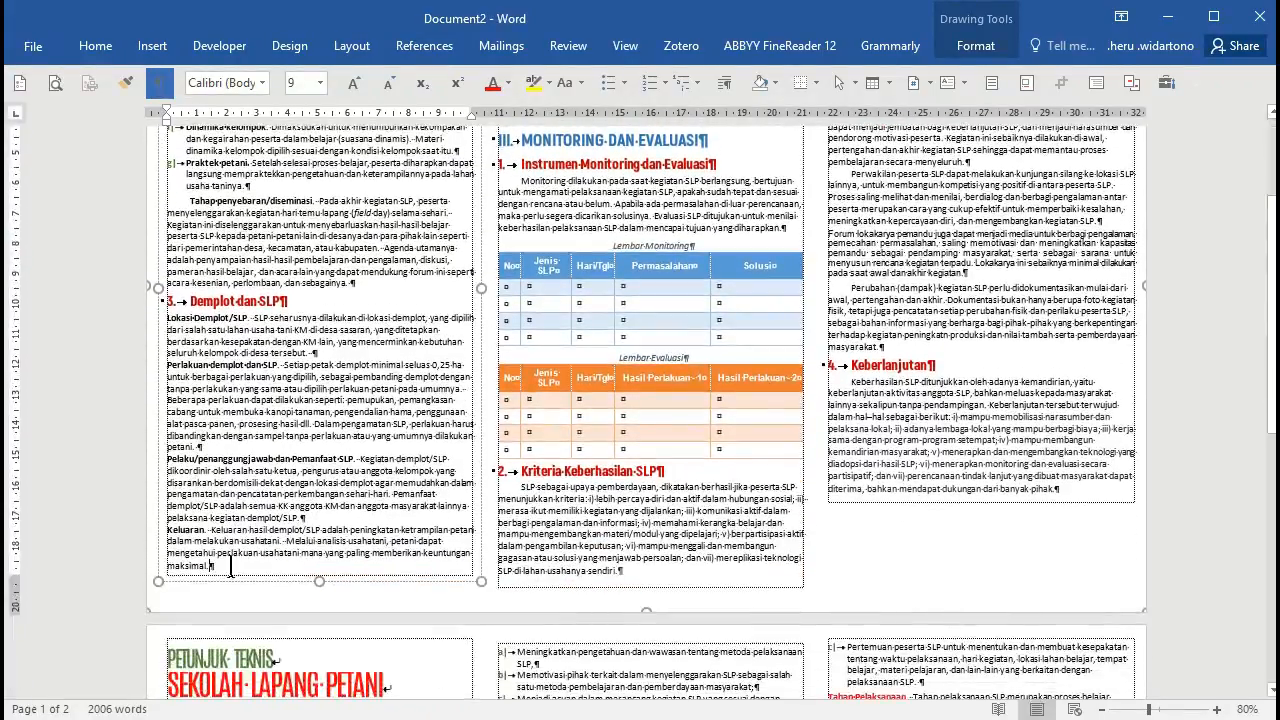
left_click(695, 568)
scroll(570, 563, "up", 5)
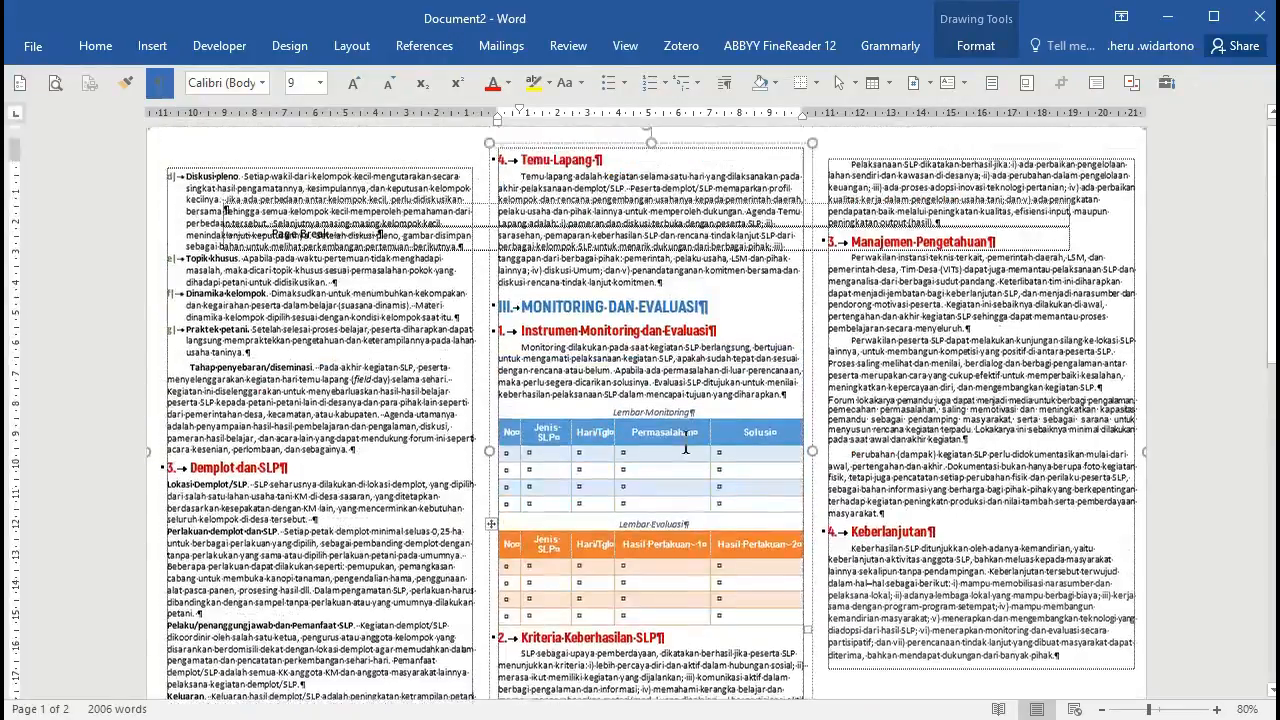
scroll(979, 568, "down", 4)
scroll(979, 568, "down", 1)
left_click(1062, 472)
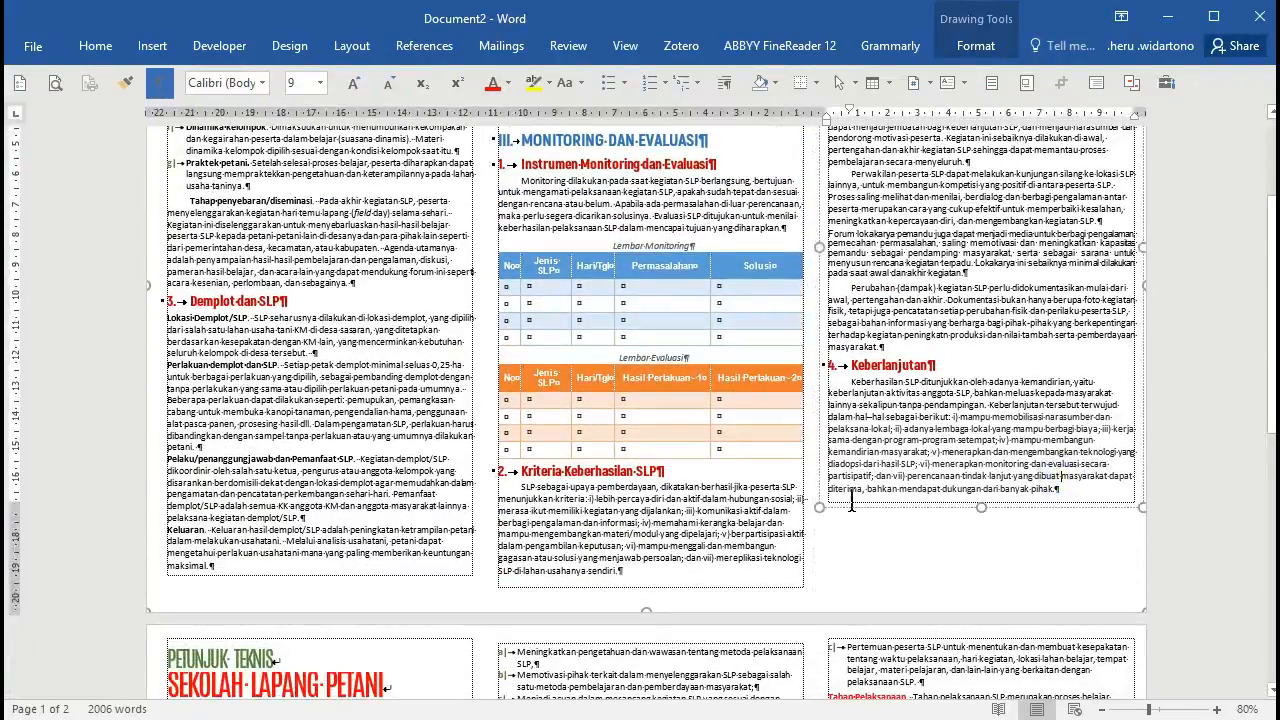
scroll(604, 410, "up", 4)
left_click(386, 327)
left_click(601, 270)
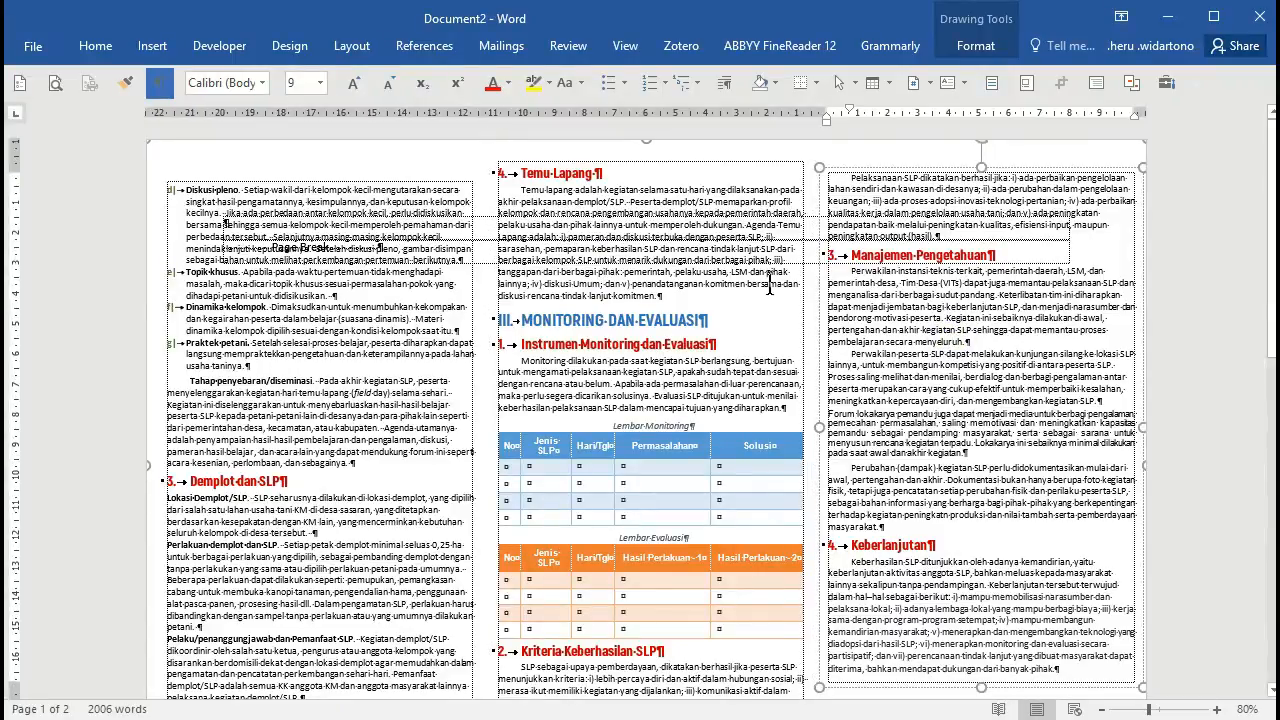
Inspect the first and middle column text boxes on the second page
scroll(666, 349, "down", 15)
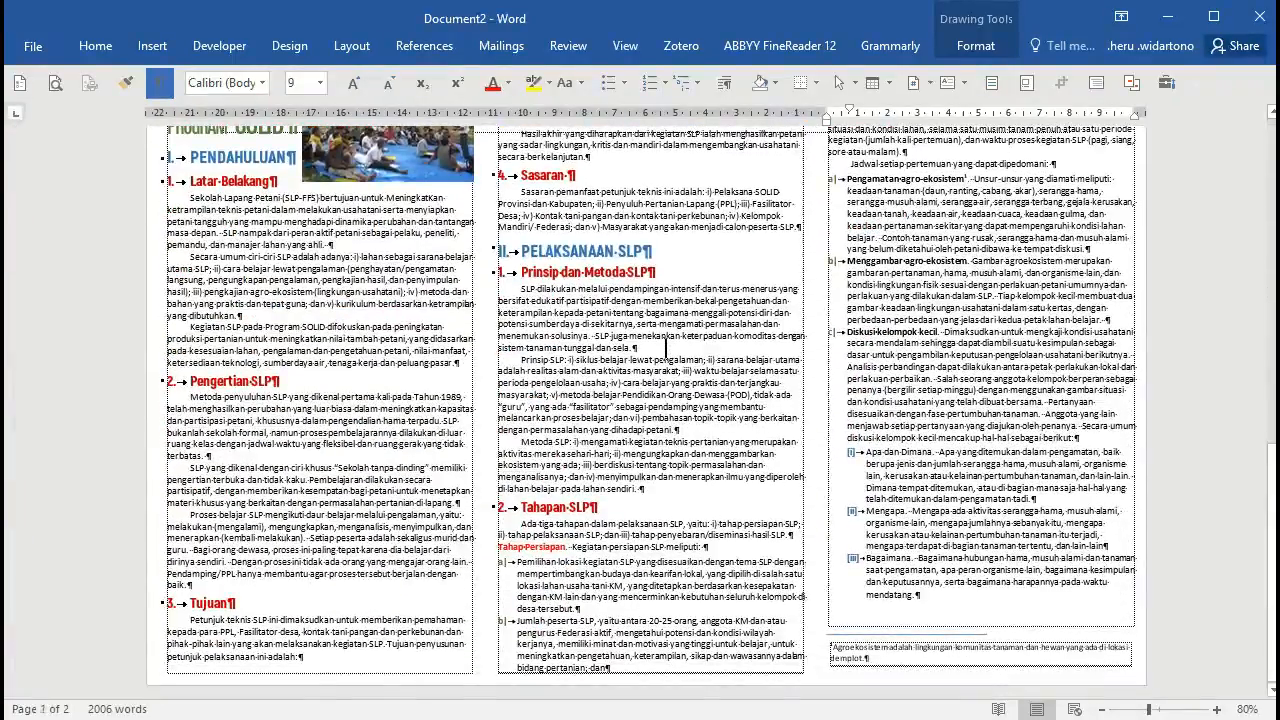
left_click(432, 437)
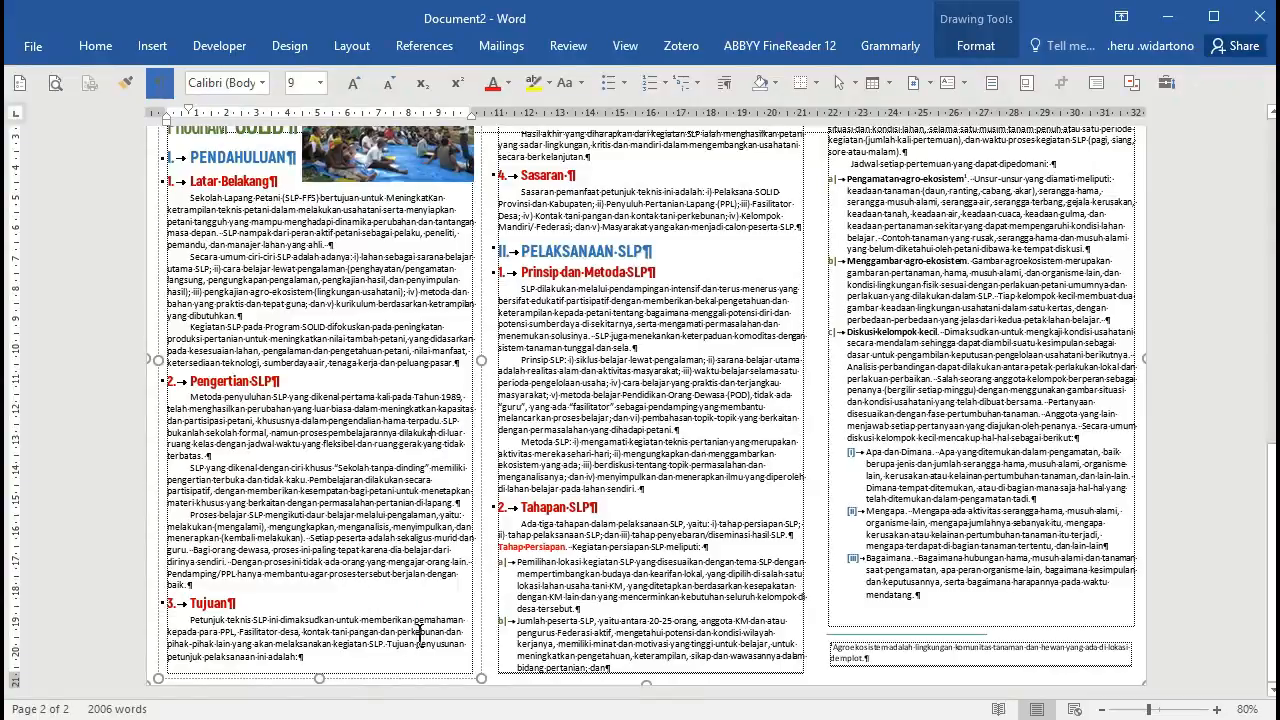
left_click(770, 528)
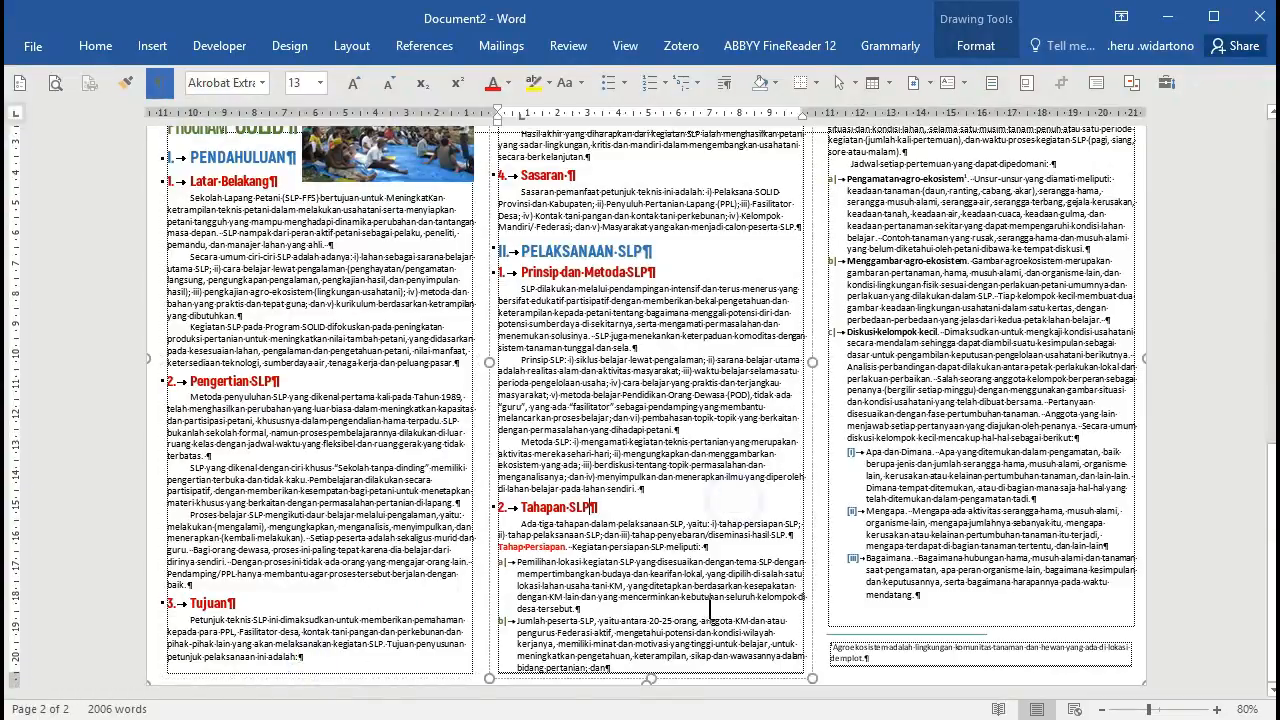
left_click(622, 665)
scroll(640, 600, "up", 3)
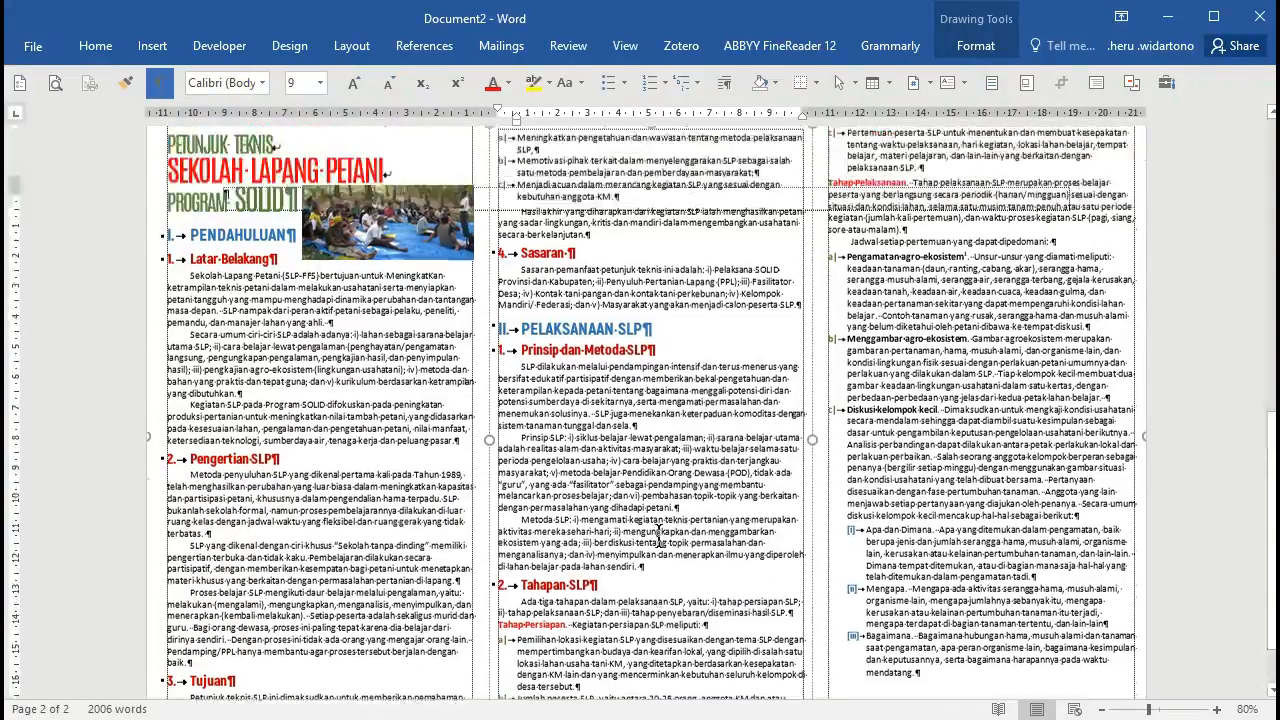
scroll(659, 530, "down", 3)
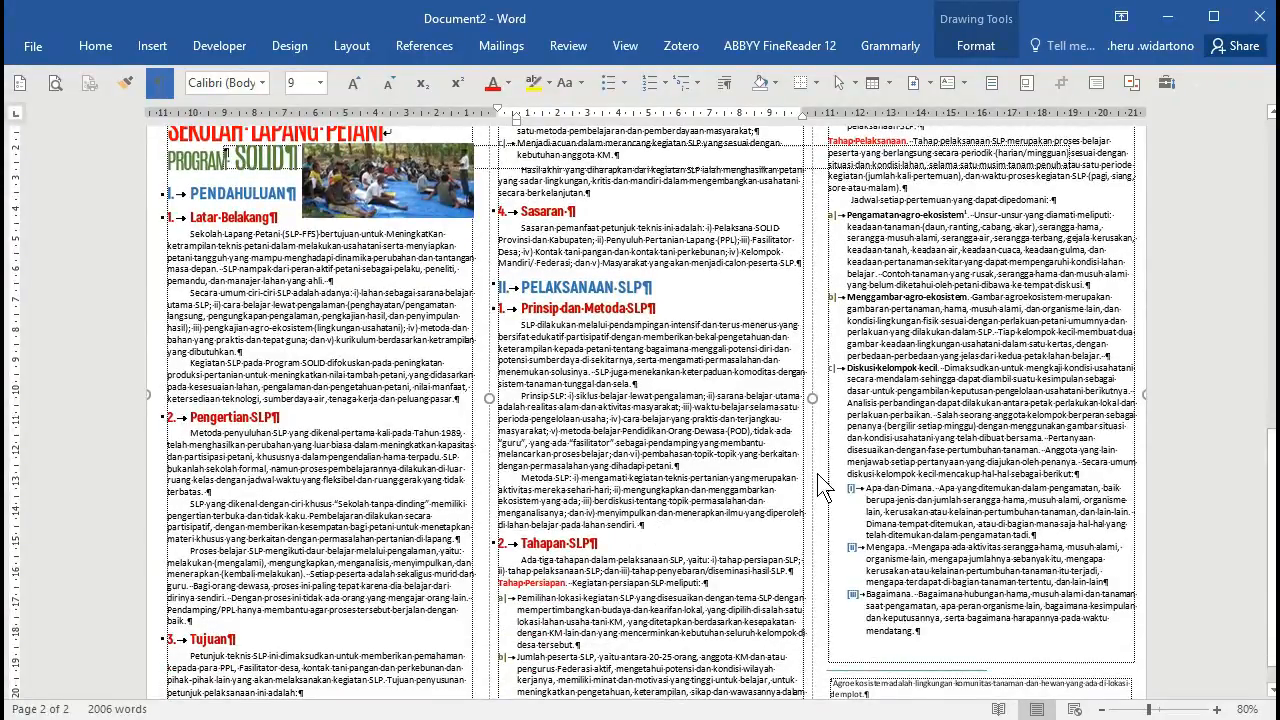
scroll(817, 472, "up", 5)
Try deleting the second page's first-column text box with the leaflet title, and undo the deletion
left_click(109, 309)
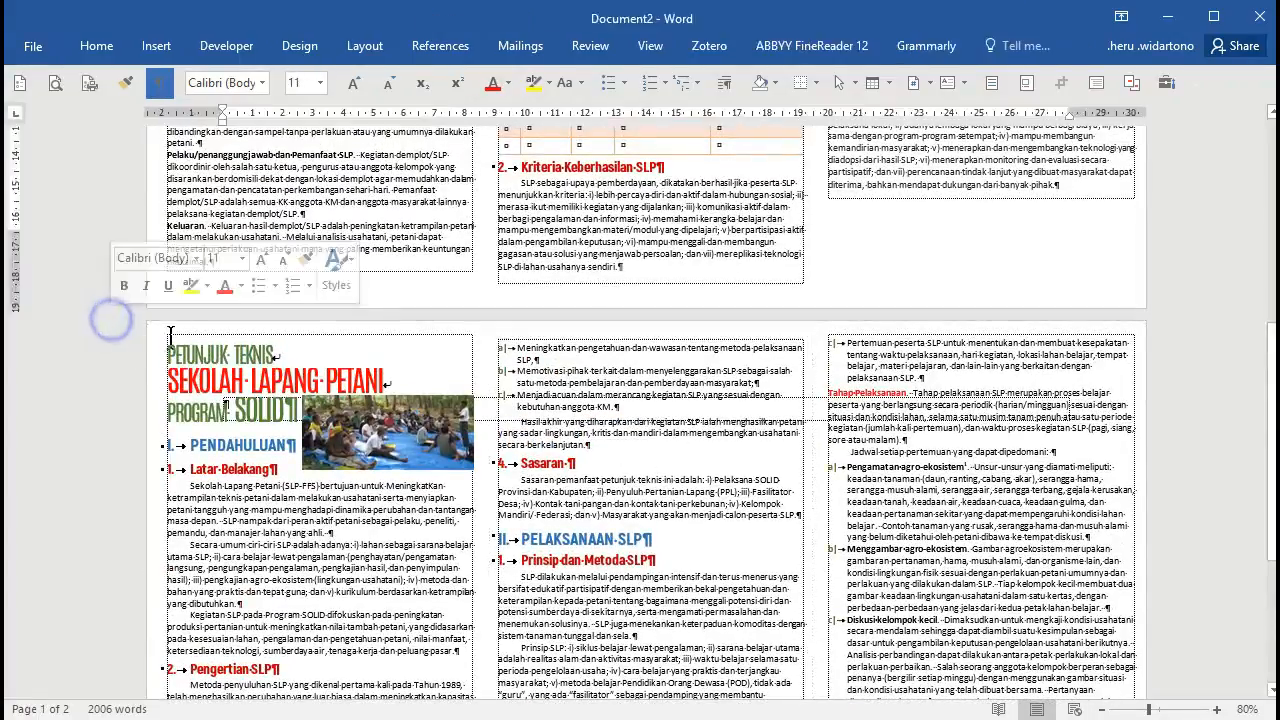
left_click(160, 333)
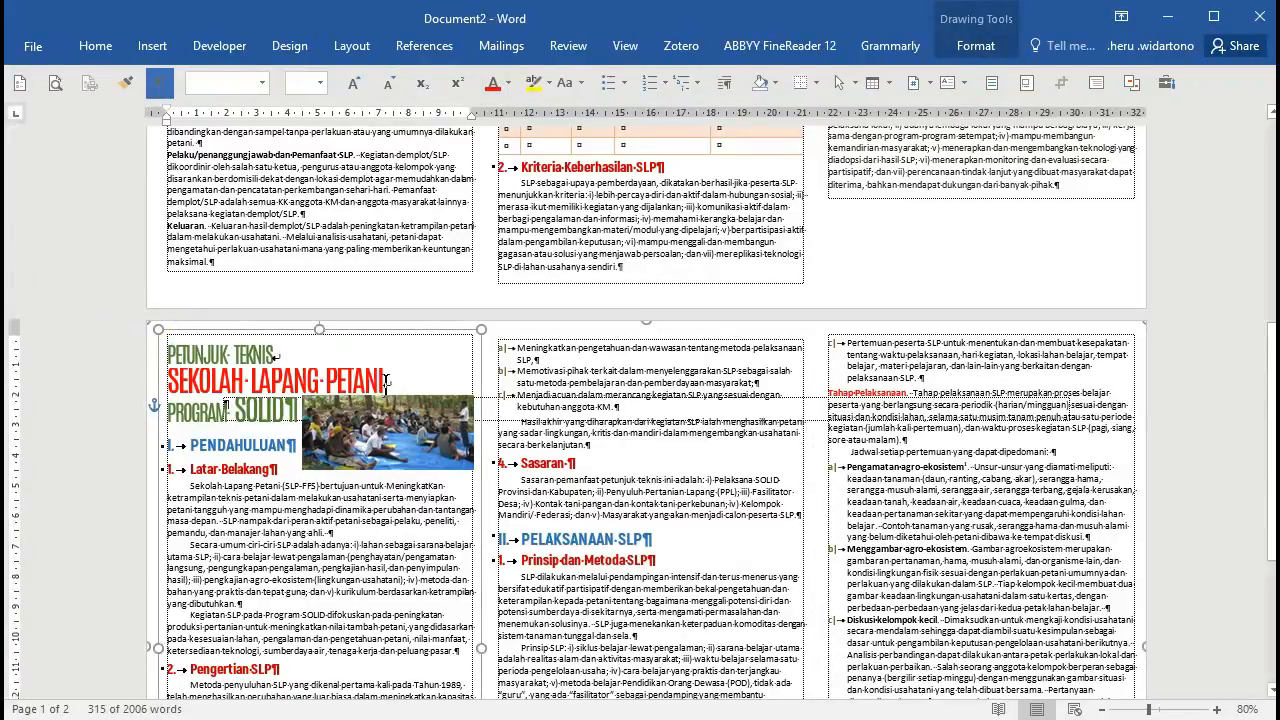
key("Delete")
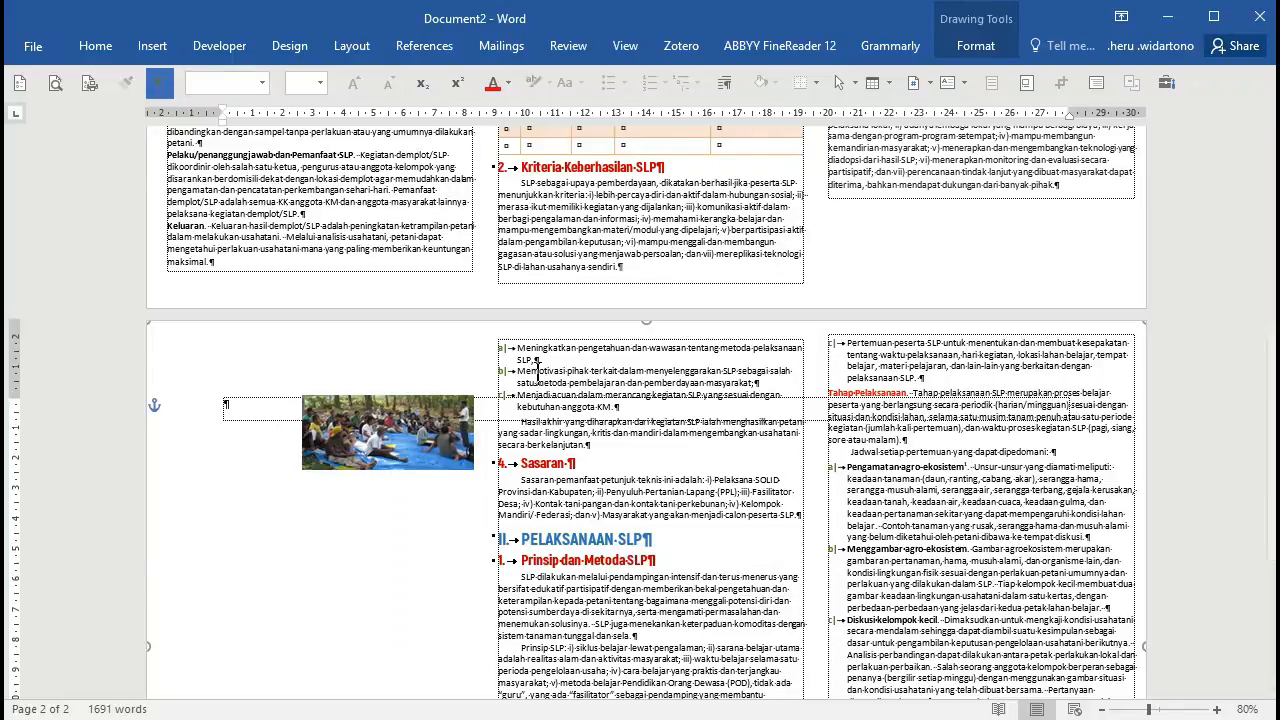
key("ctrl+z")
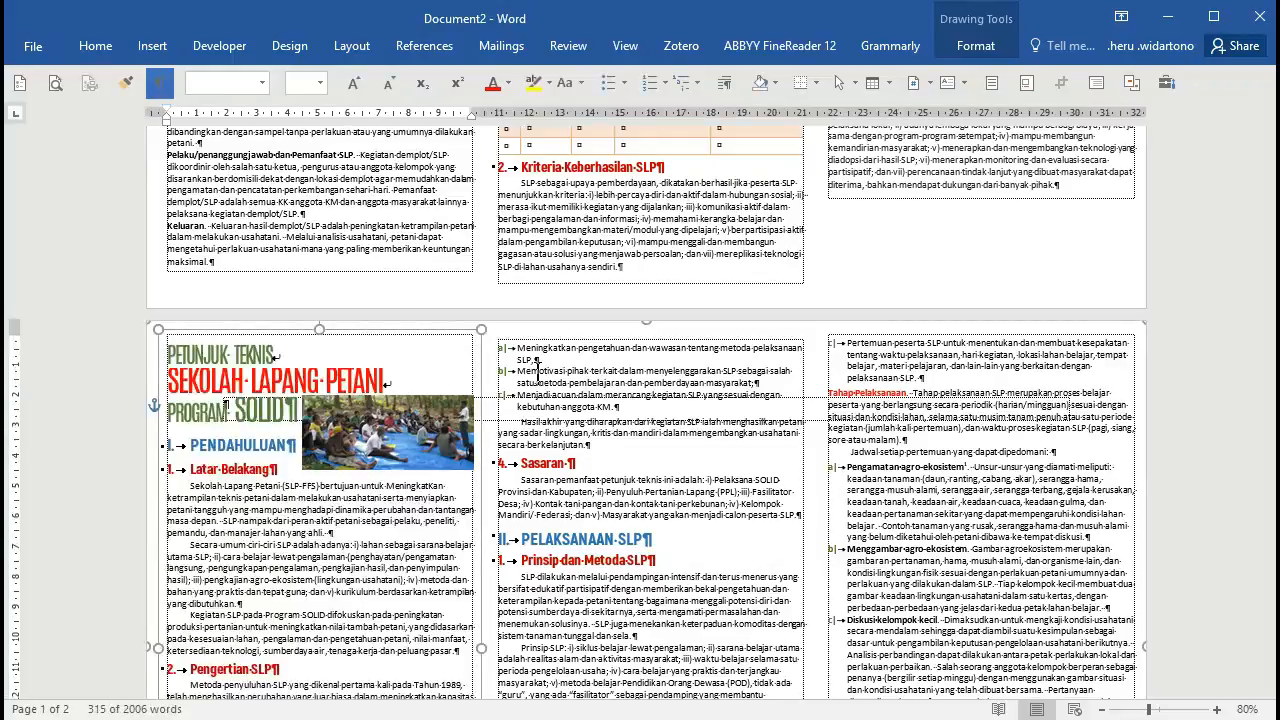
left_click(1230, 323)
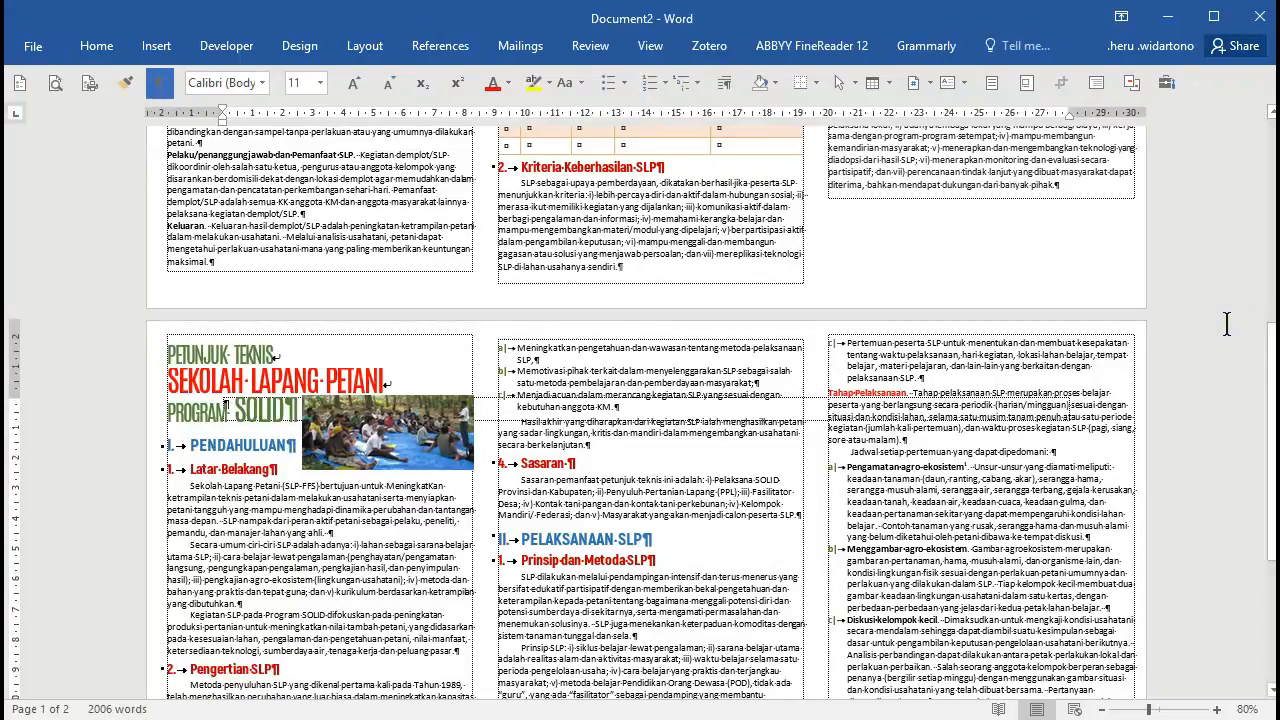
Examine the footnote area under the second page's third column and look over both finished pages
scroll(1228, 323, "down", 3)
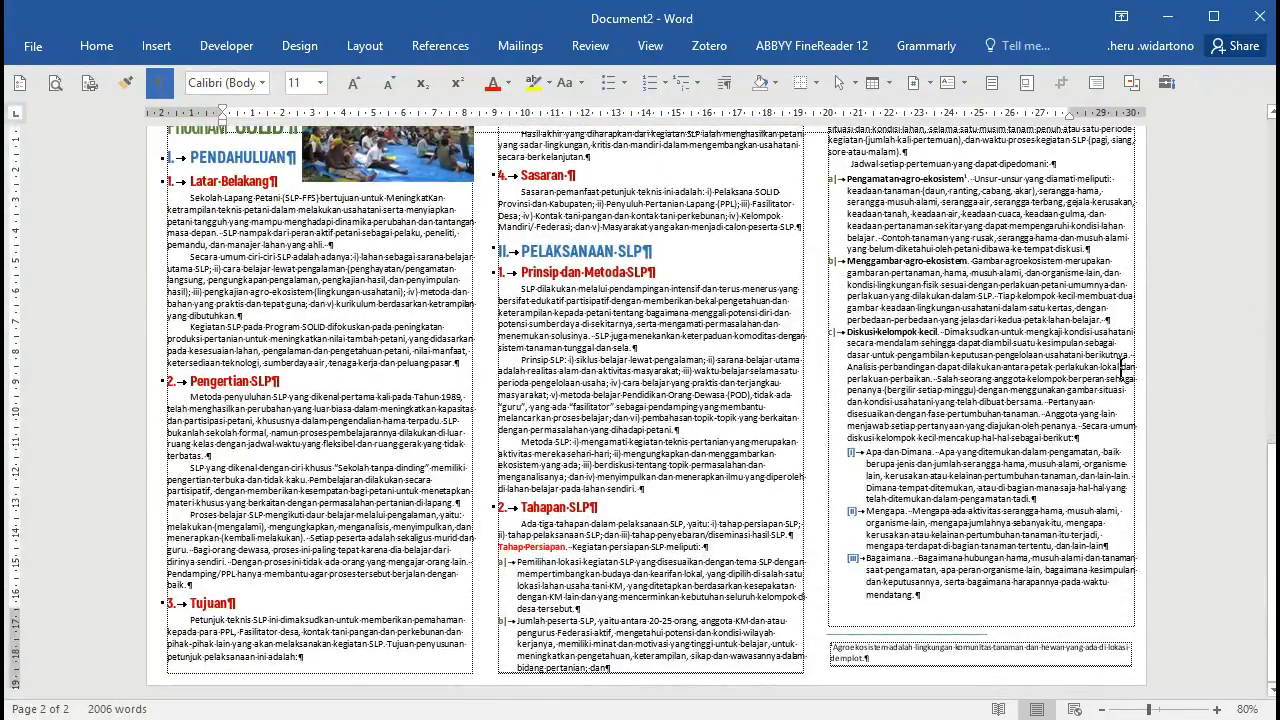
left_click(918, 650)
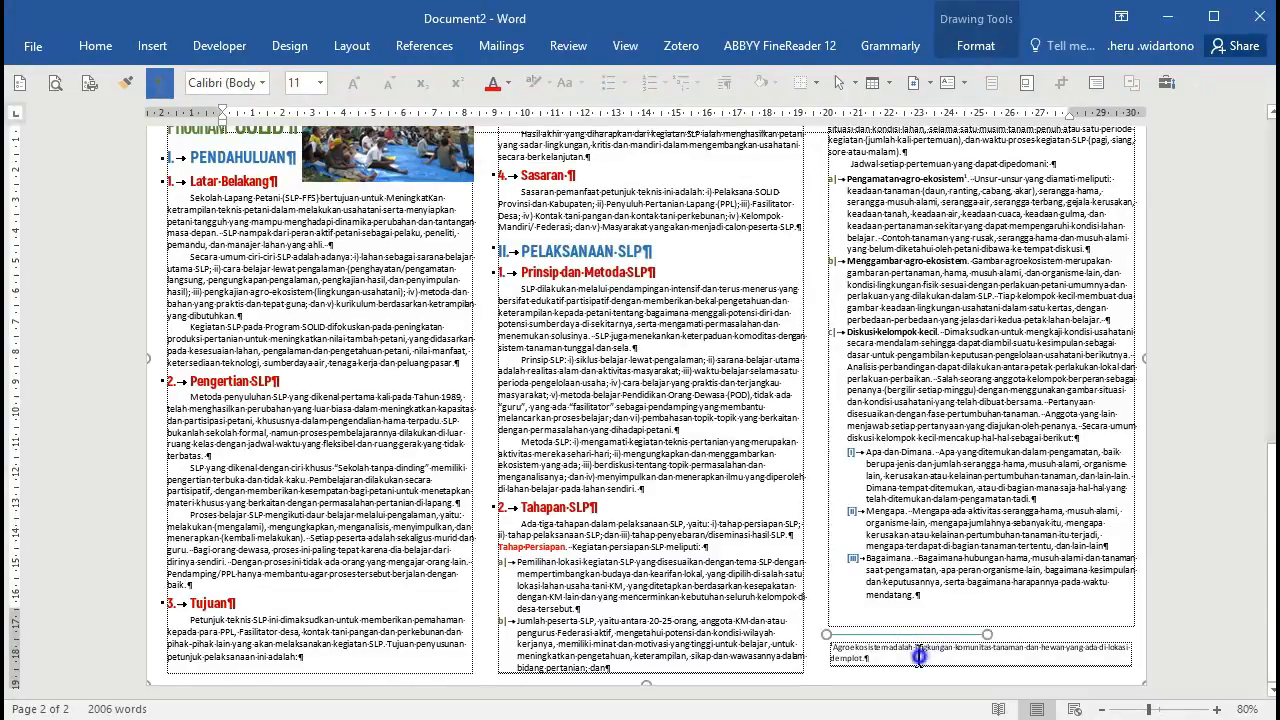
left_click(1190, 312)
scroll(1190, 312, "up", 6)
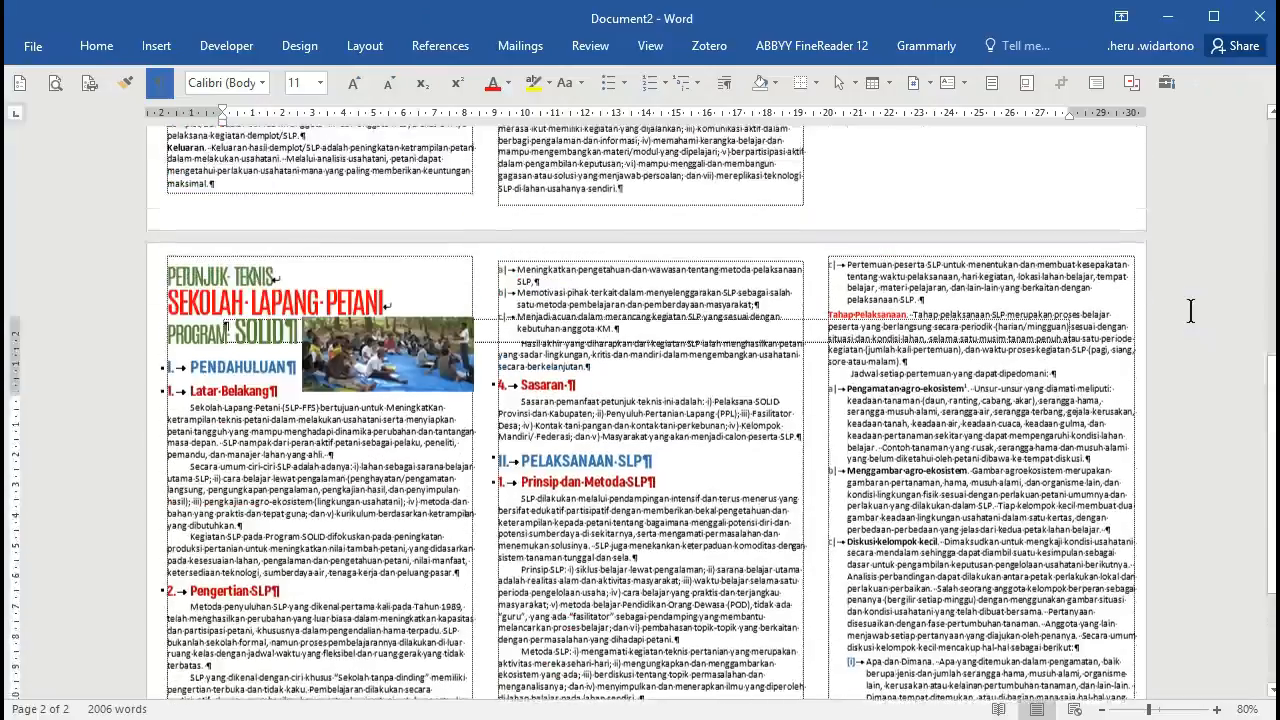
scroll(1190, 312, "up", 3)
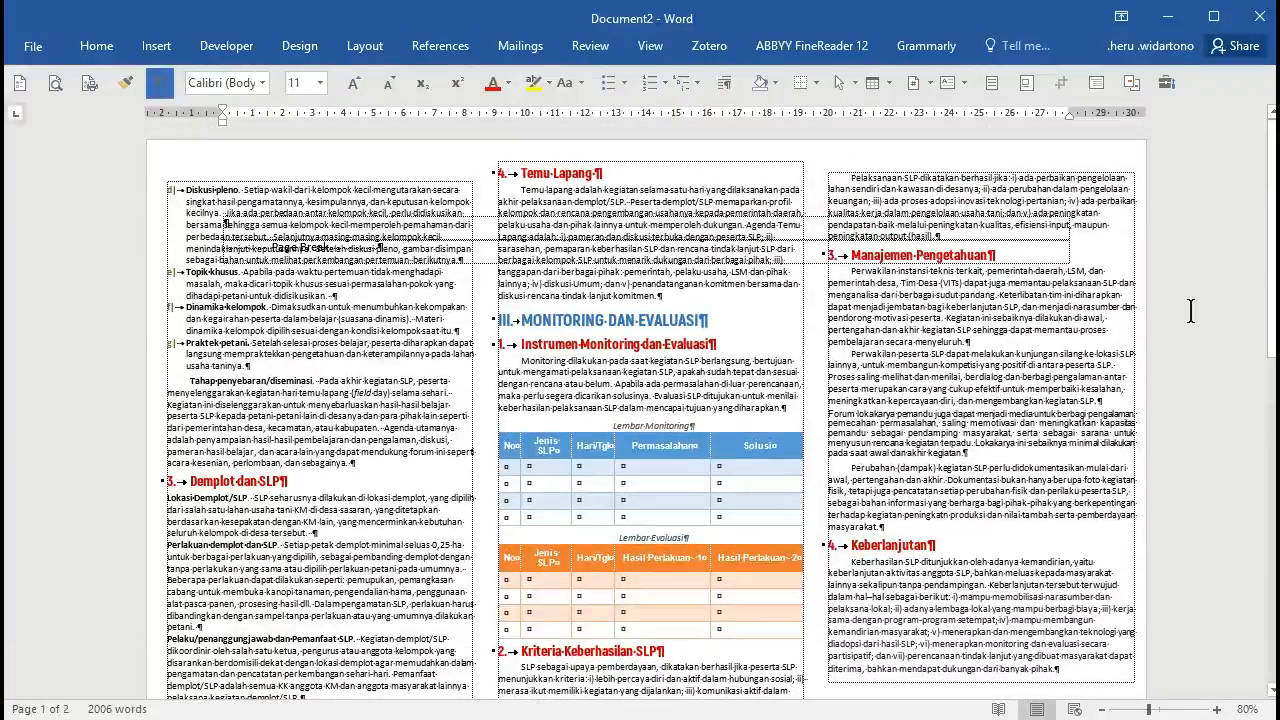
scroll(1190, 312, "down", 5)
scroll(1190, 312, "down", 1)
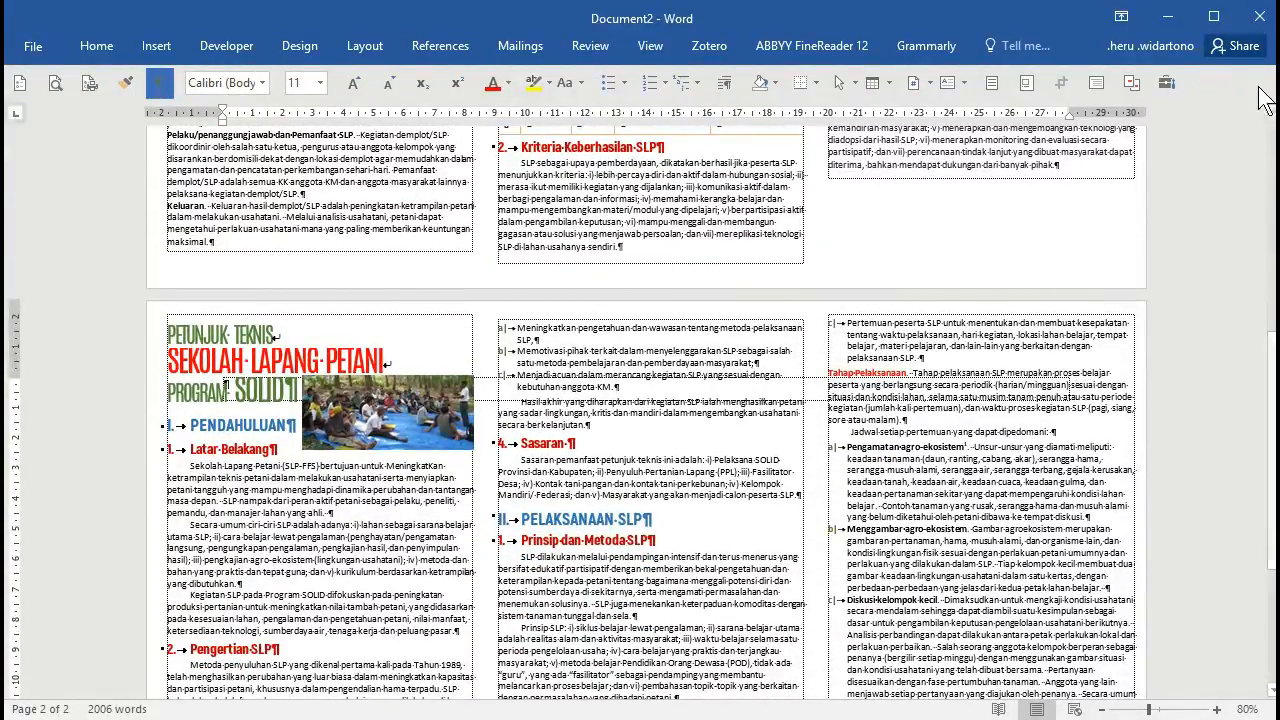
Minimize the Document2 window and close the leaflet SOLID.dotx template to get back to the desktop
left_click(1180, 19)
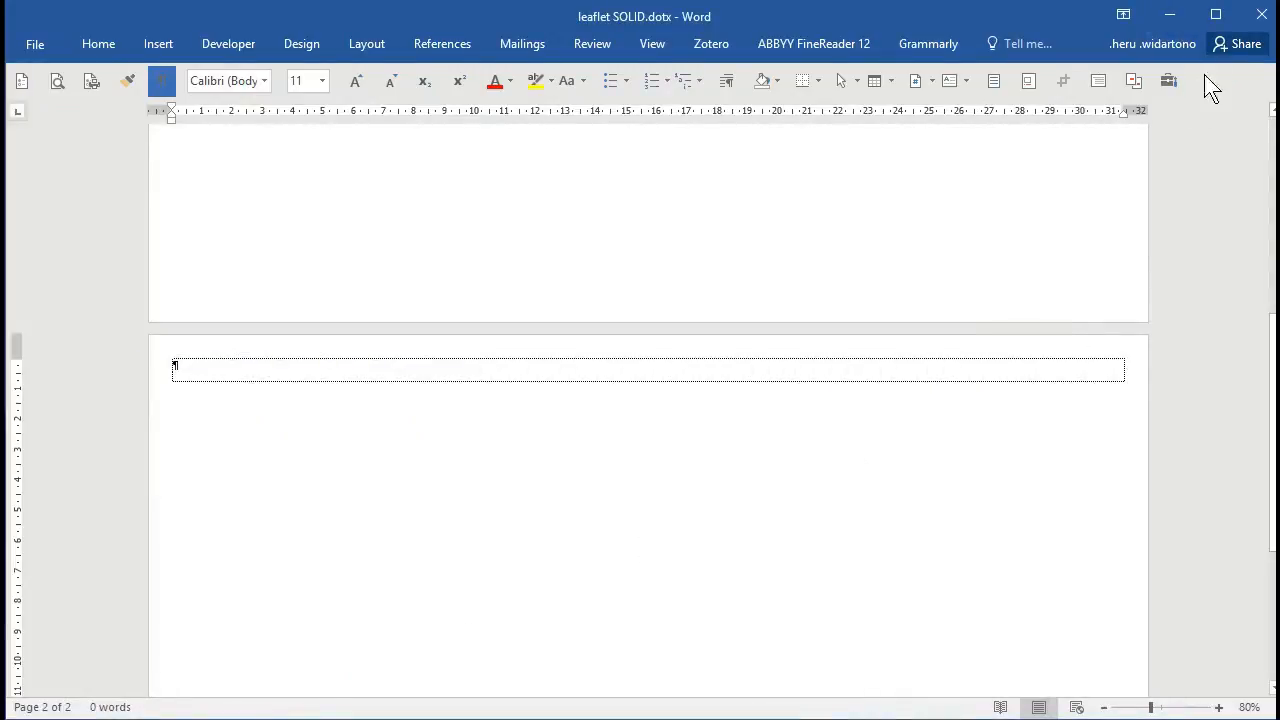
left_click(1258, 16)
left_click(666, 418)
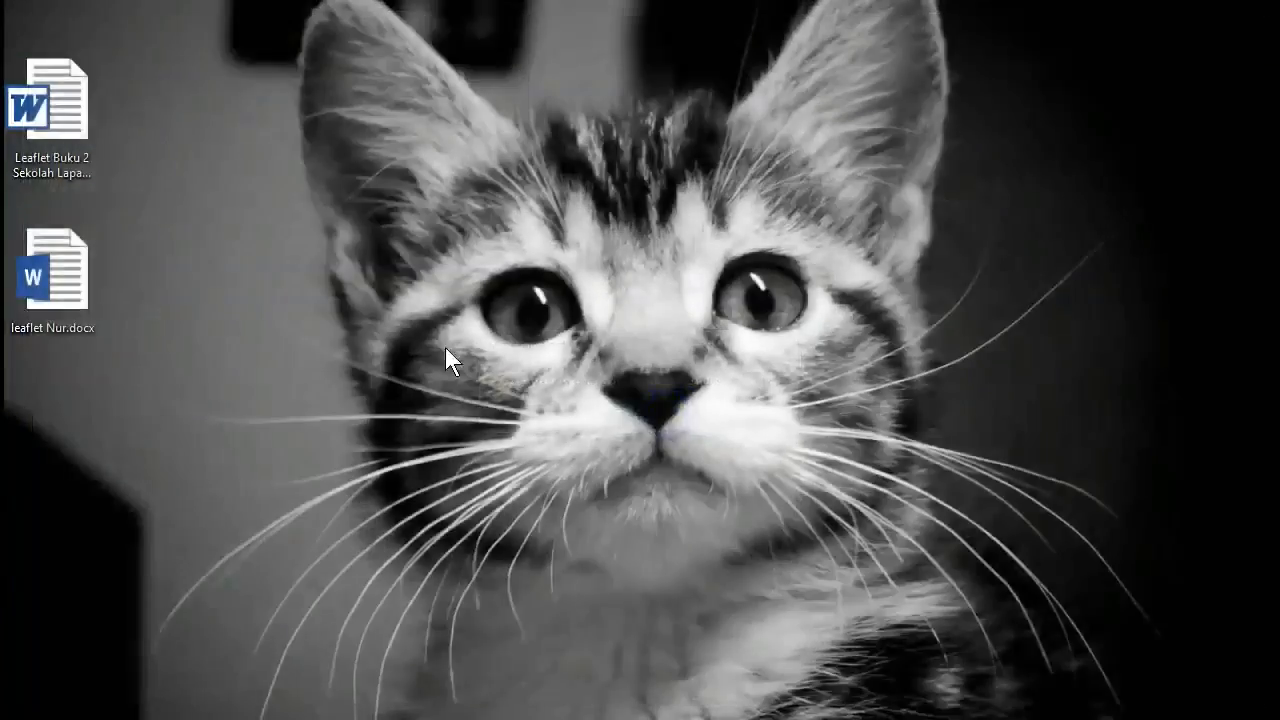
Open the desktop document Leaflet Buku 2 Sekolah Lapang SOLID (ok).doc in Word
left_click(58, 142)
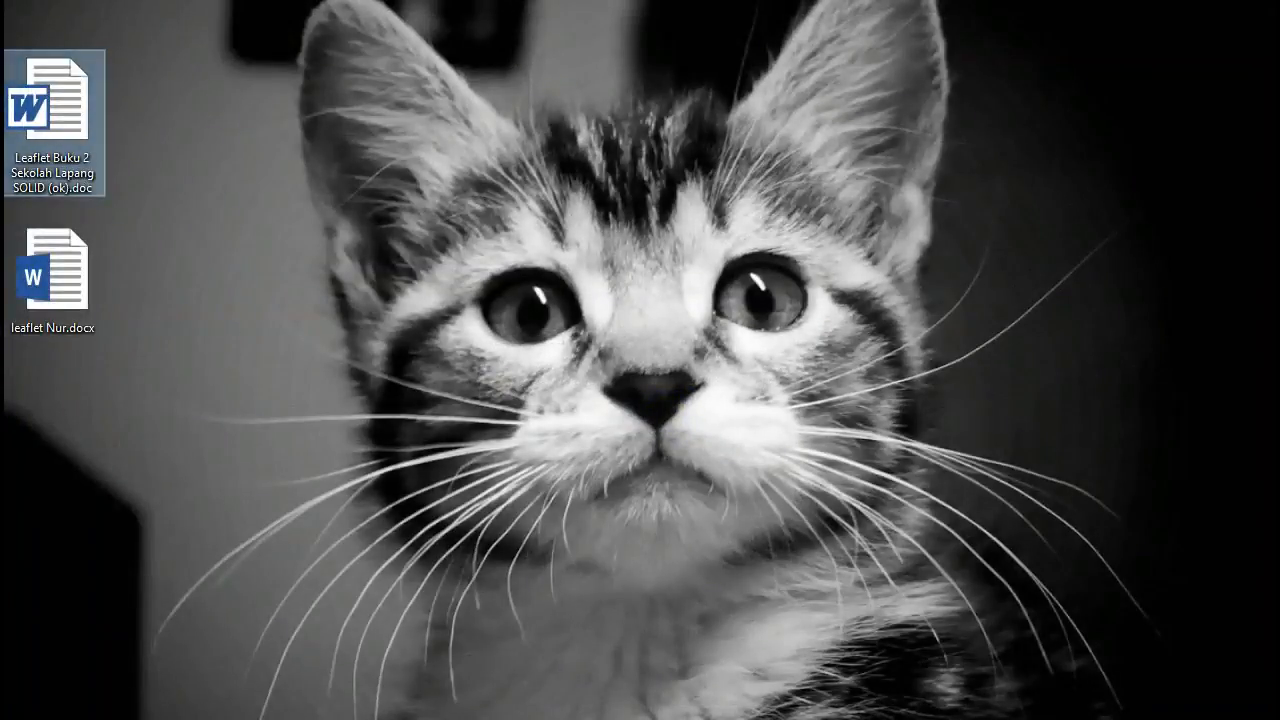
double_click(58, 142)
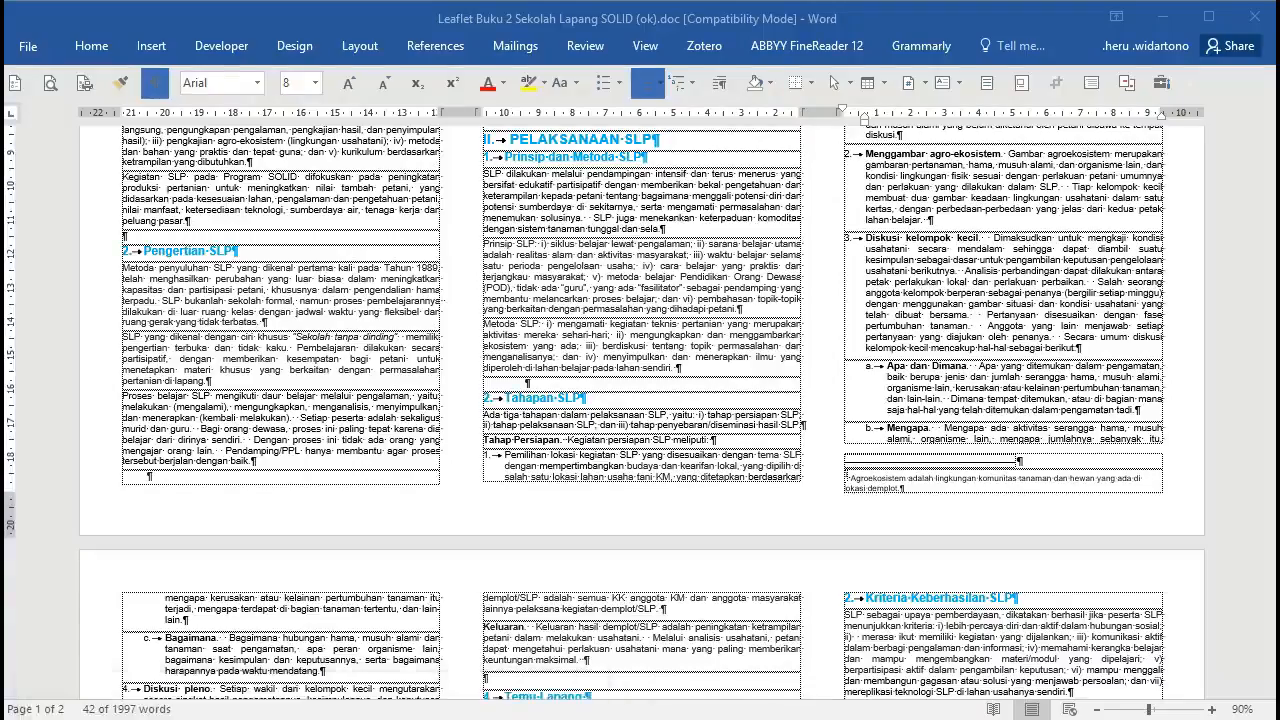
left_click(590, 266)
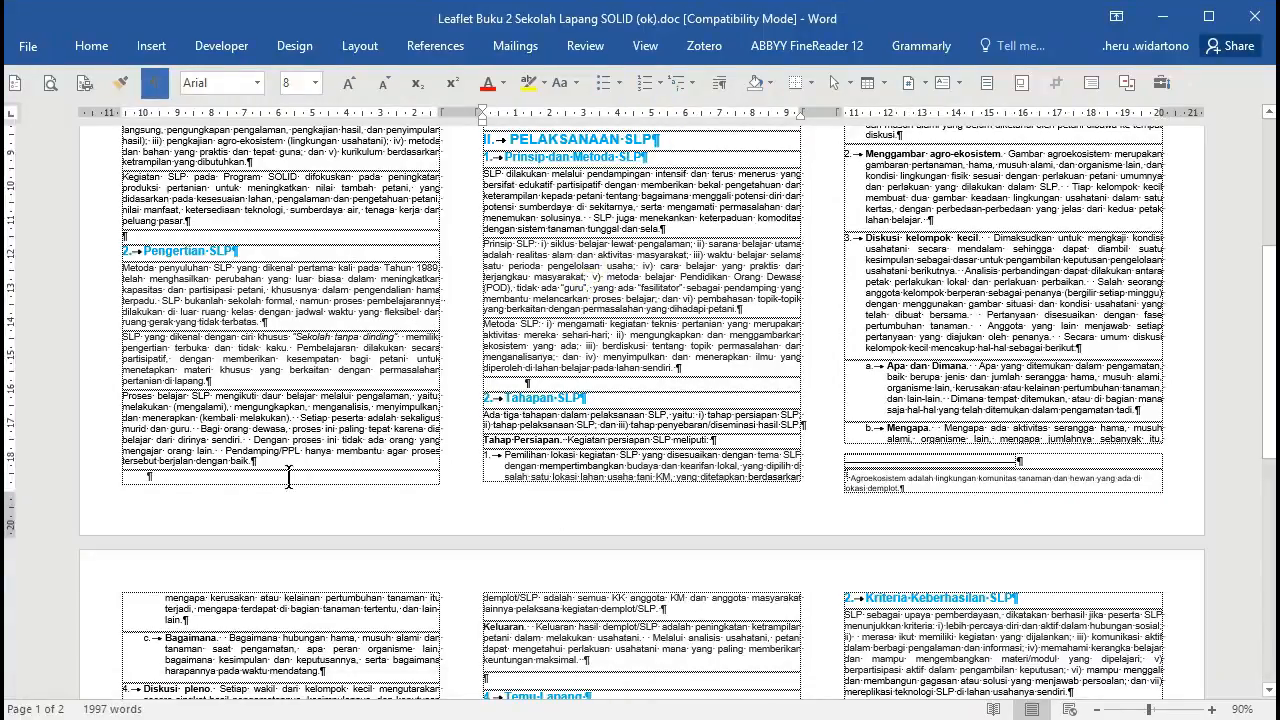
Examine the leaflet's three-column layout across both pages and the footnote text under the first page's third column
scroll(832, 452, "up", 5)
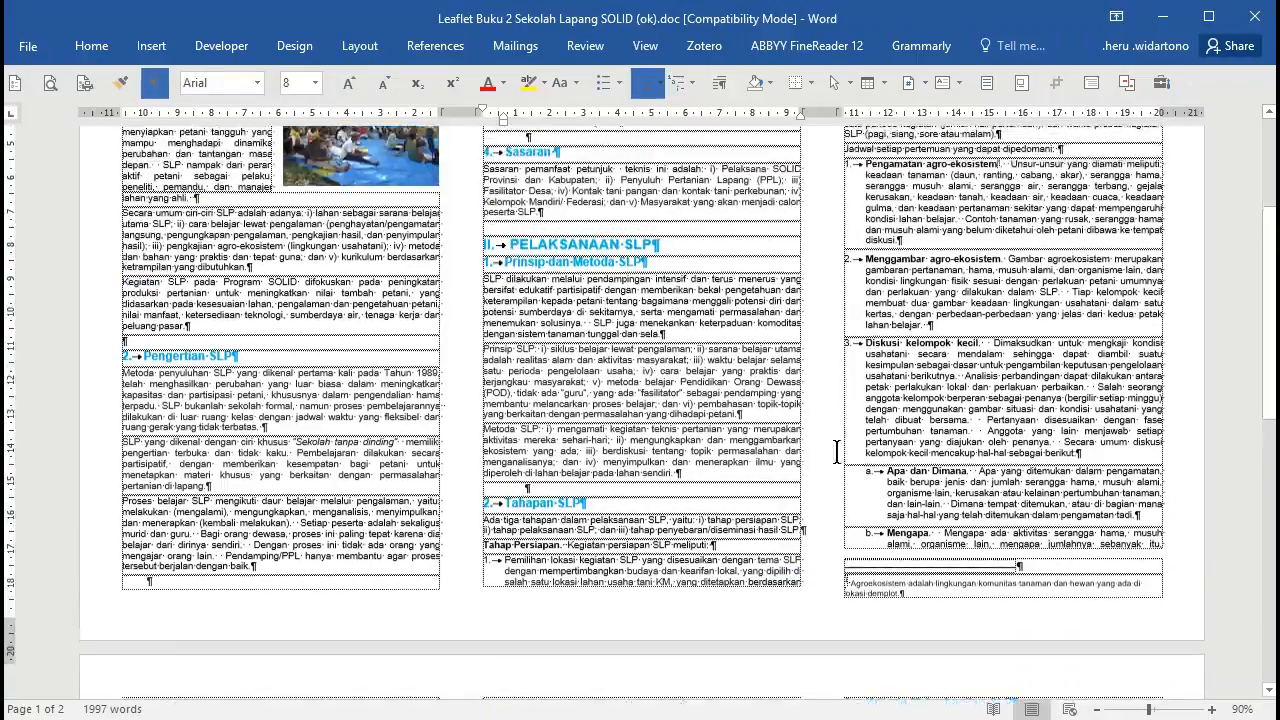
scroll(937, 272, "down", 3)
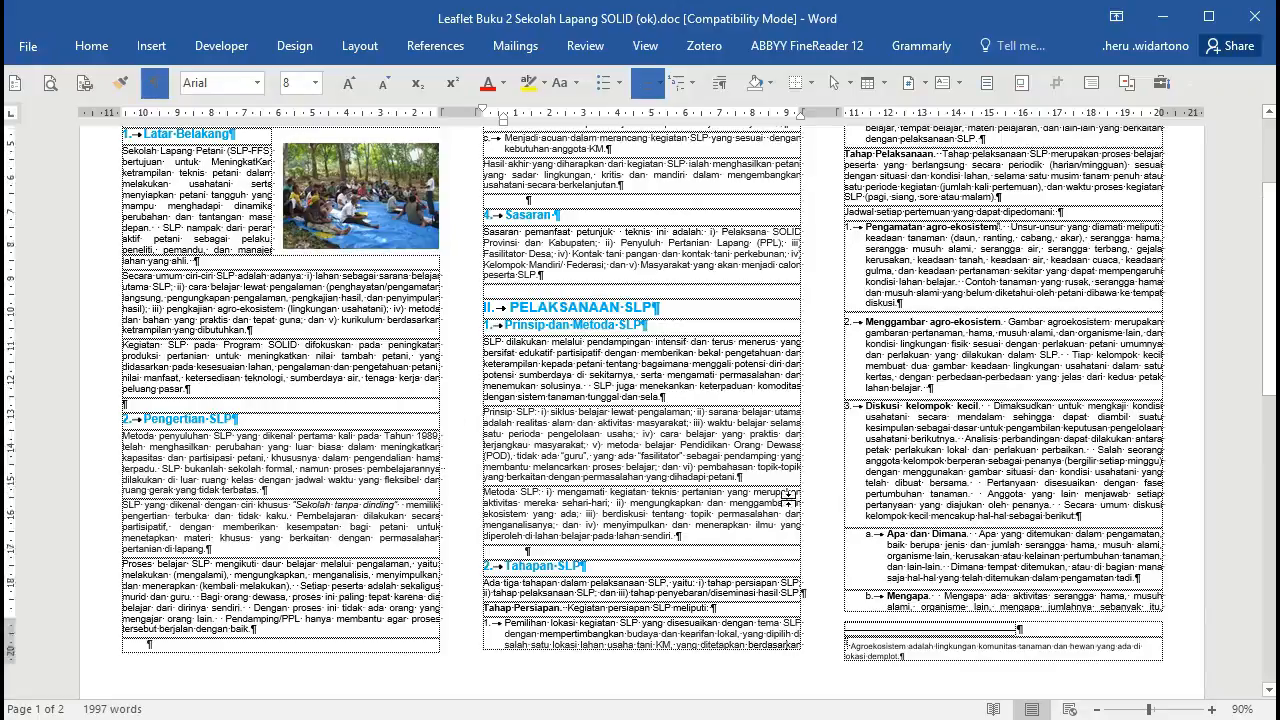
scroll(775, 498, "down", 7)
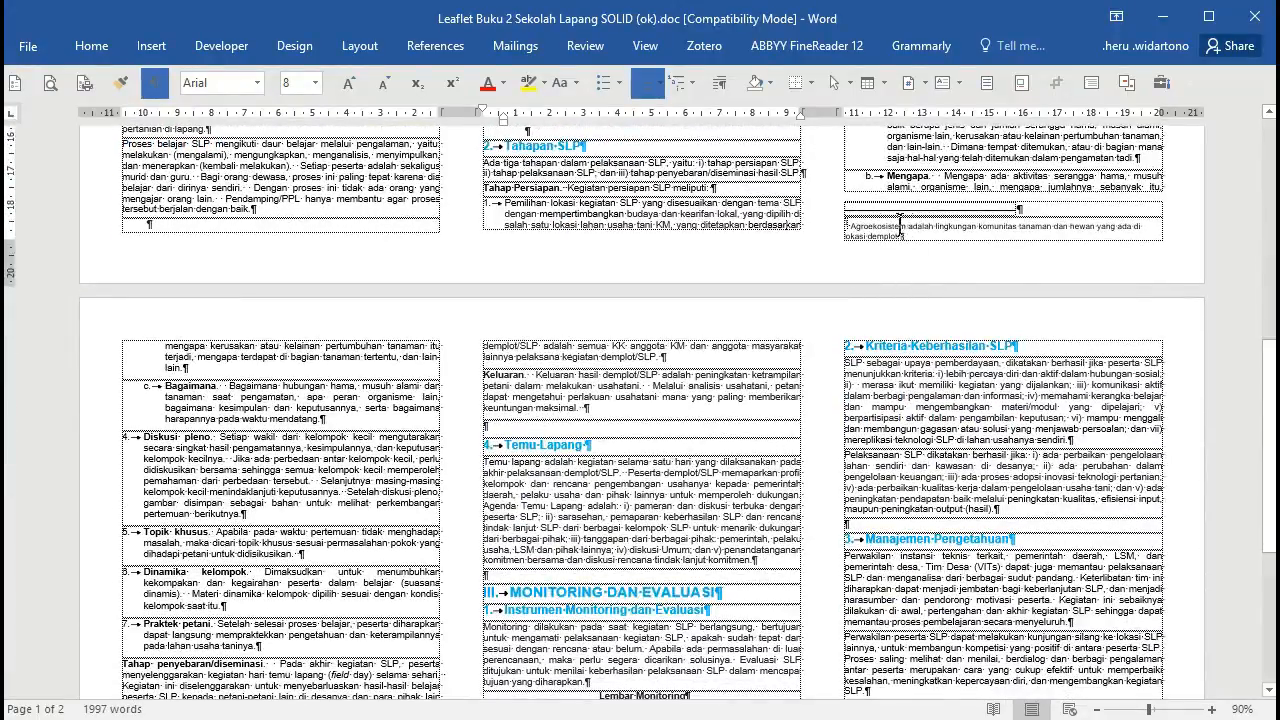
left_click(849, 225)
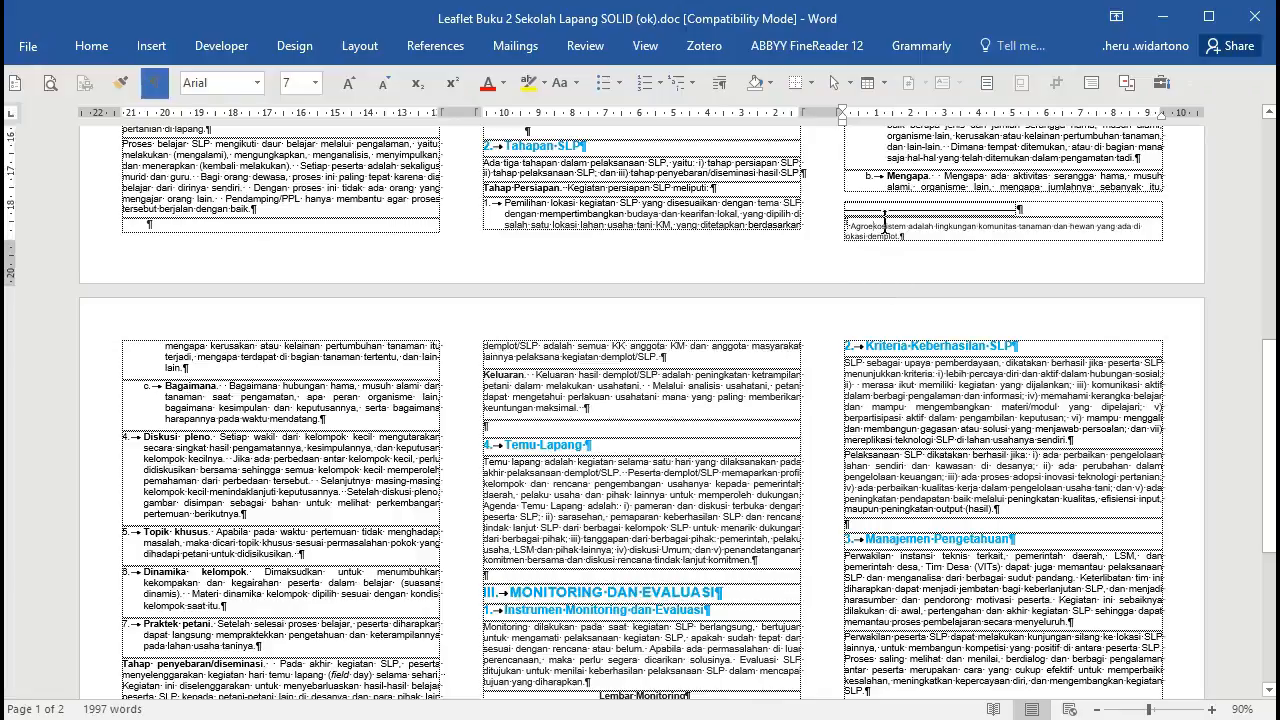
left_click(884, 222)
scroll(783, 330, "up", 5)
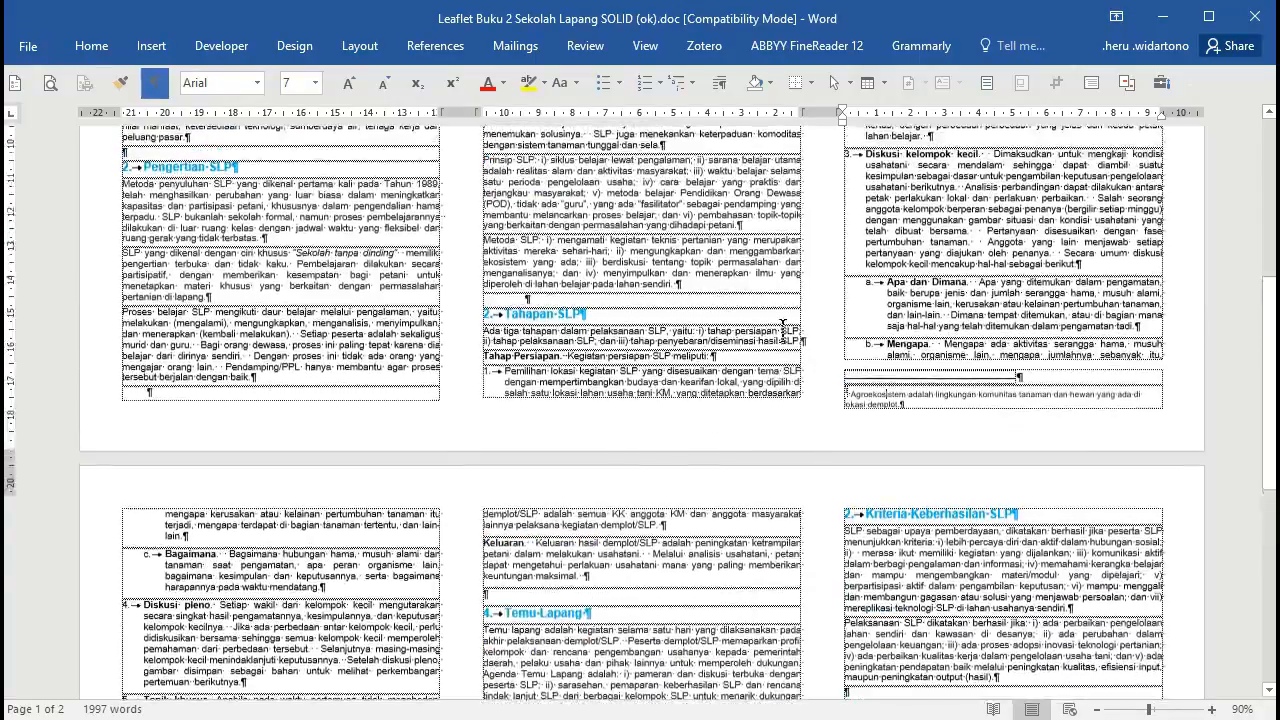
scroll(817, 328, "down", 5)
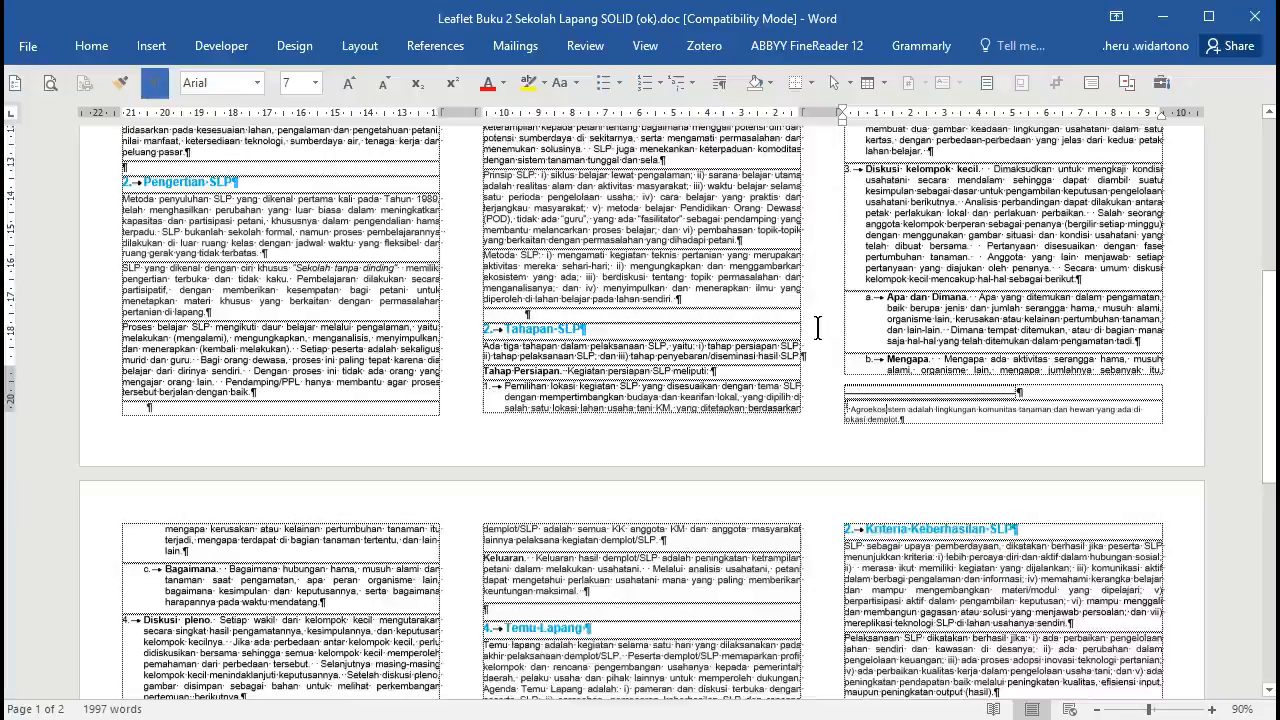
scroll(817, 328, "up", 3)
scroll(817, 328, "up", 6)
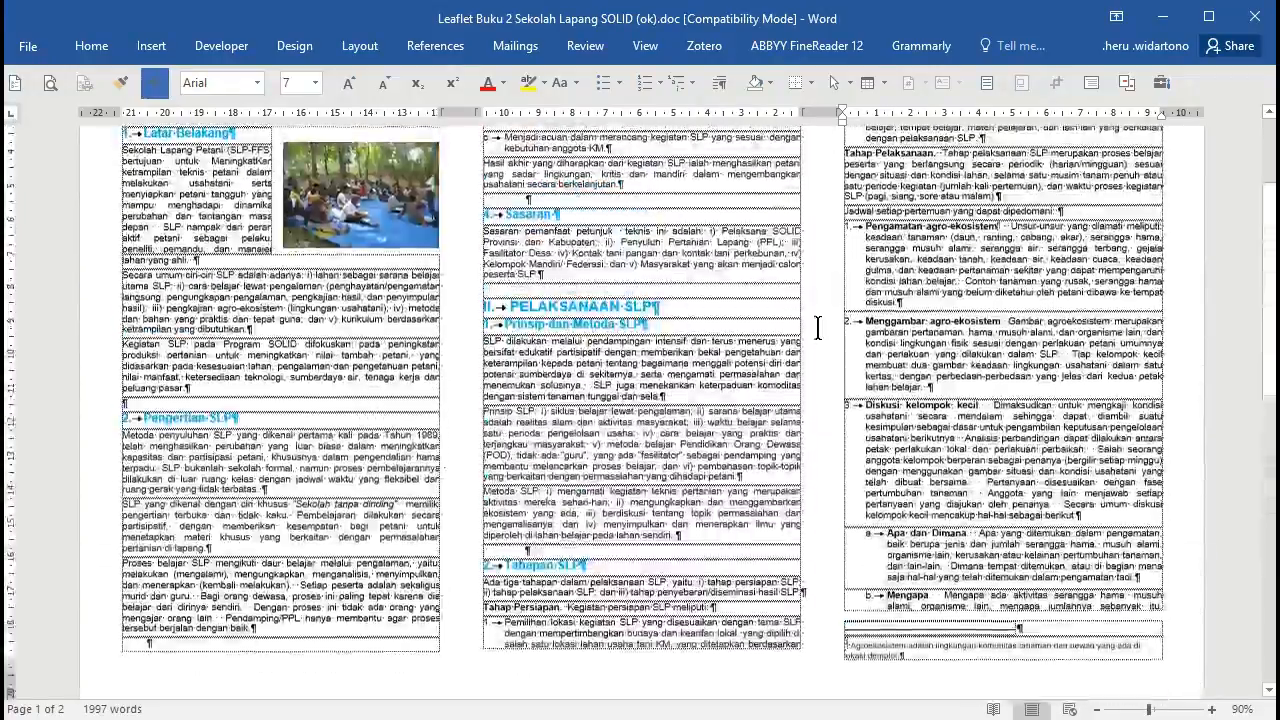